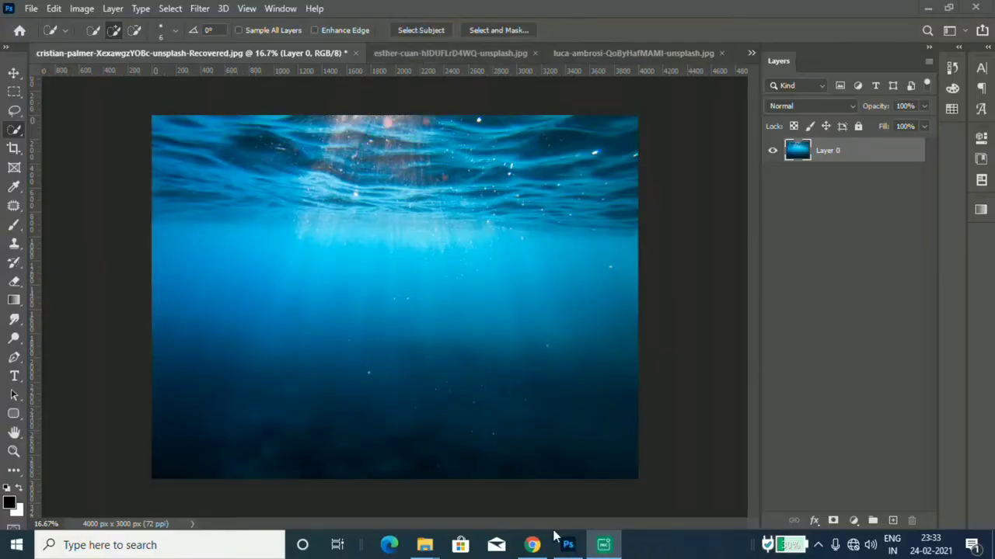
- Switch to the tortoise photo document using the open-documents list
left_click(518, 51)
left_click(637, 51)
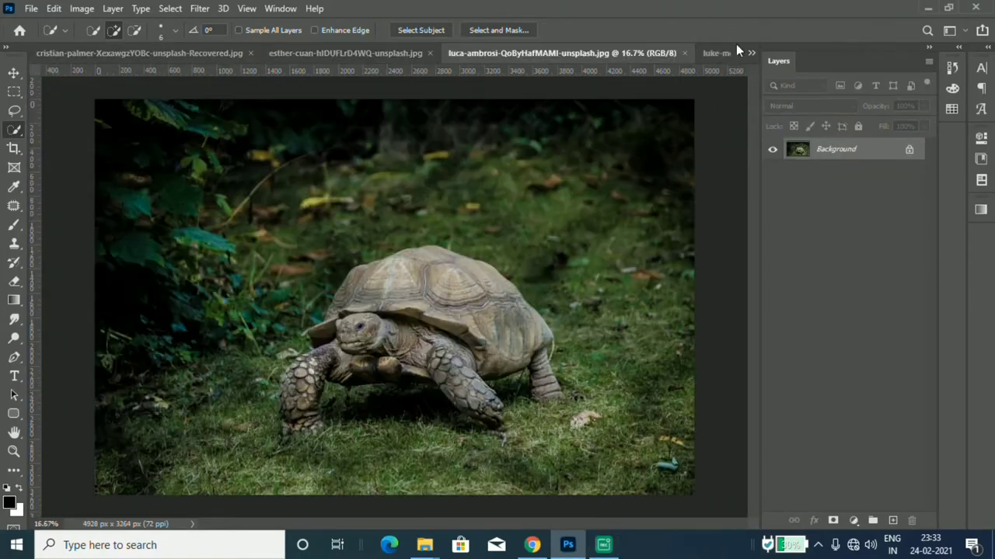
left_click(726, 51)
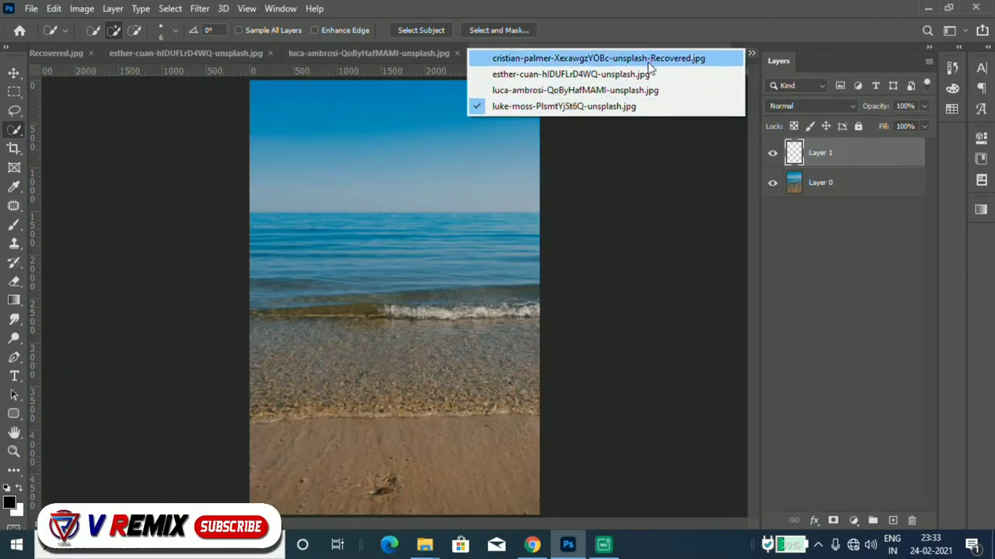
left_click(664, 94)
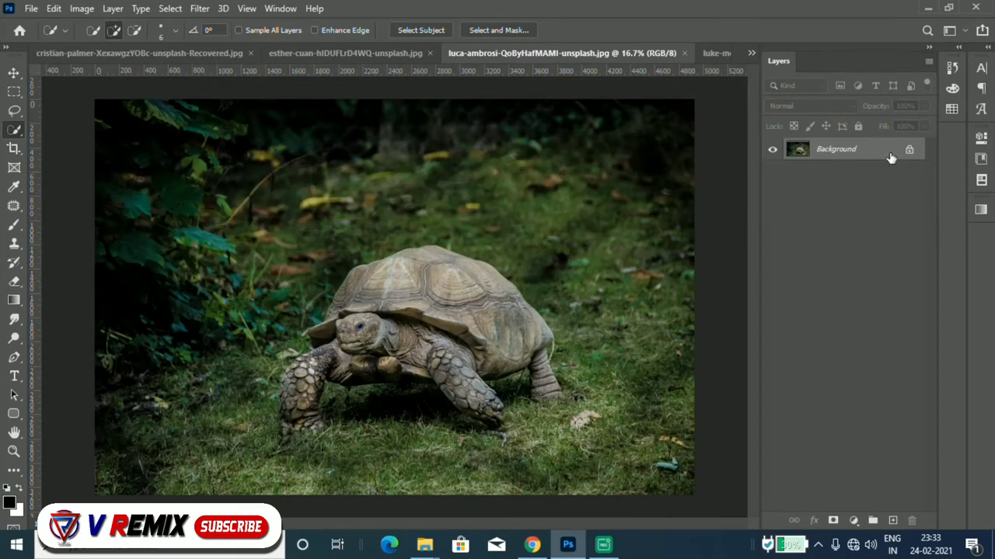
- Unlock the Background as Layer 0 and duplicate it as Layer 0 copy
double_click(890, 157)
left_click(621, 155)
key("ctrl+j")
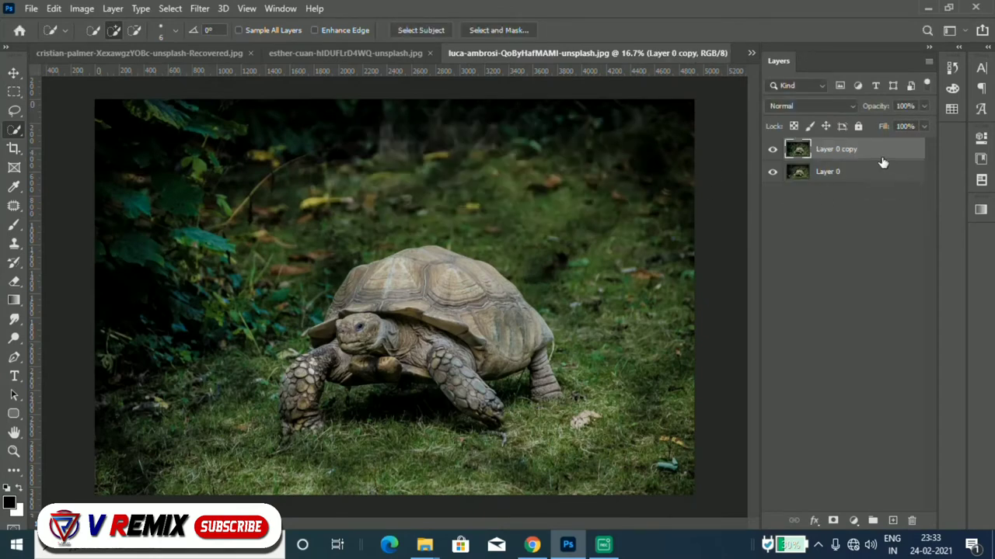
- Auto-select the tortoise with the Object Selection Tool by boxing around it
right_click(14, 129)
left_click(78, 129)
left_click_drag(237, 211, 581, 441)
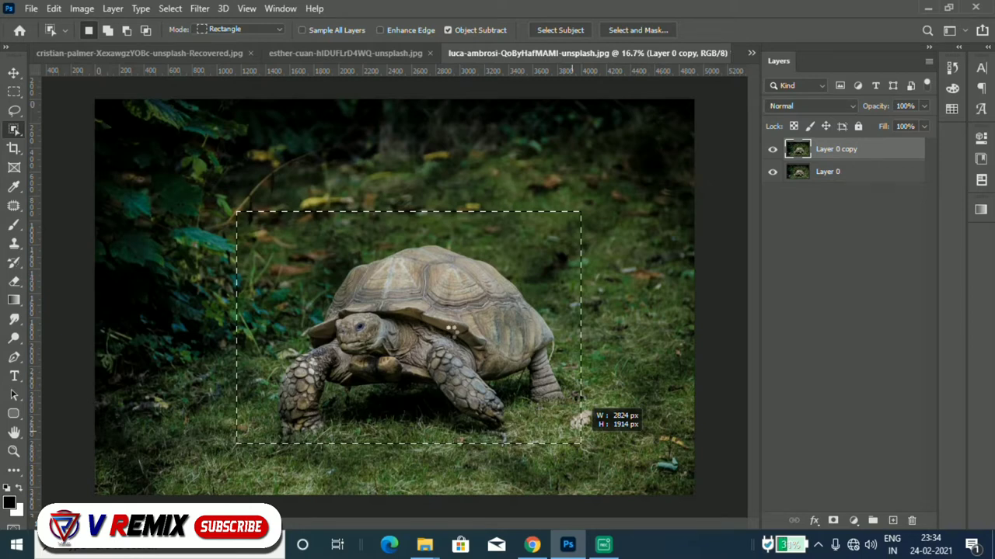
left_click_drag(580, 443, 580, 442)
scroll(421, 319, "up", 1)
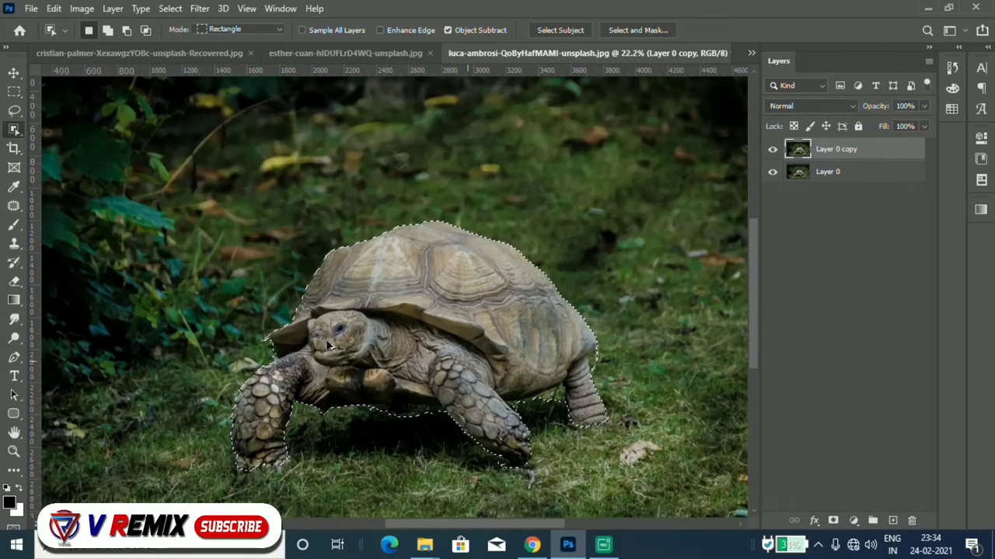
- Subtract the grass under the shell from the selection with Quick Selection
right_click(17, 130)
left_click(62, 143)
scroll(467, 400, "up", 2)
scroll(467, 400, "up", 2)
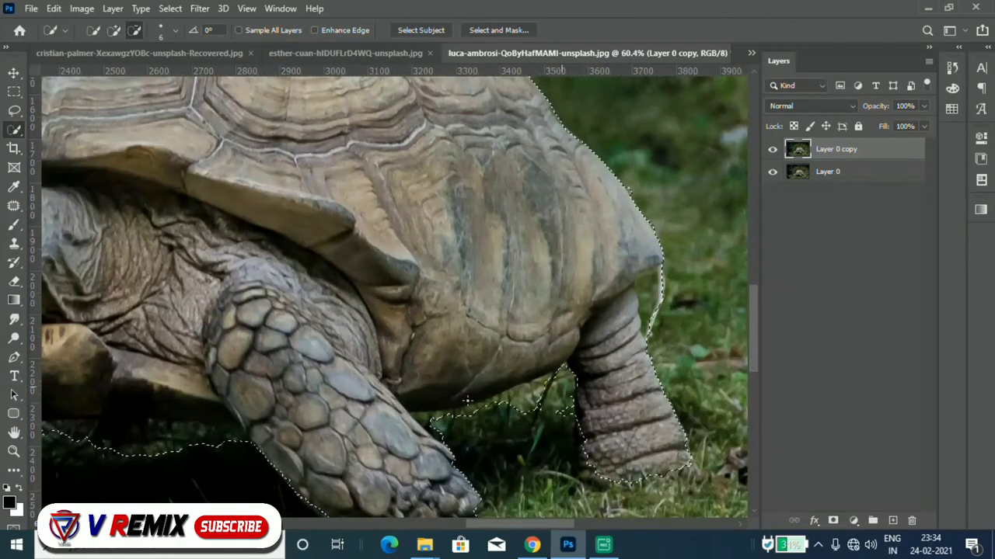
left_click_drag(467, 400, 513, 388)
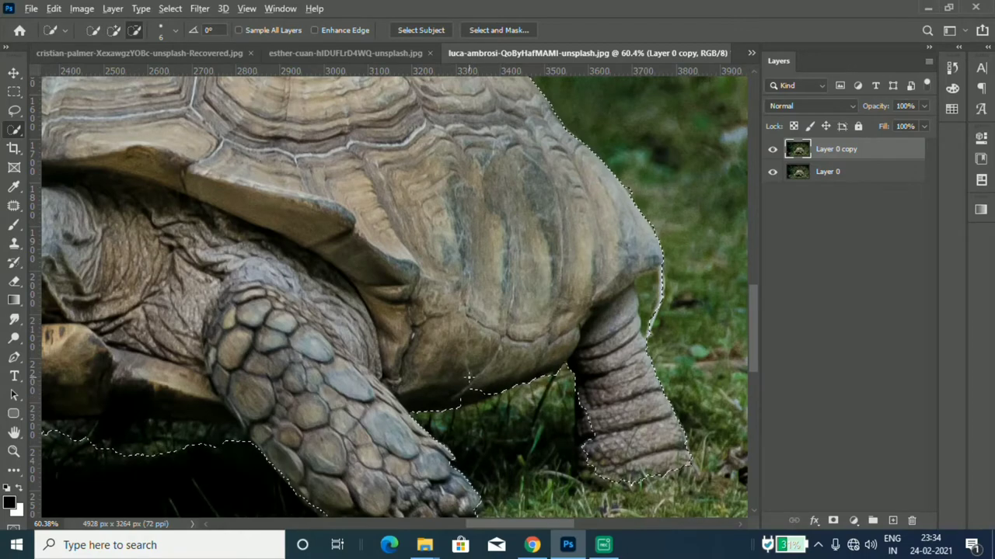
scroll(471, 391, "down", 2)
scroll(311, 295, "down", 1)
scroll(152, 285, "up", 3)
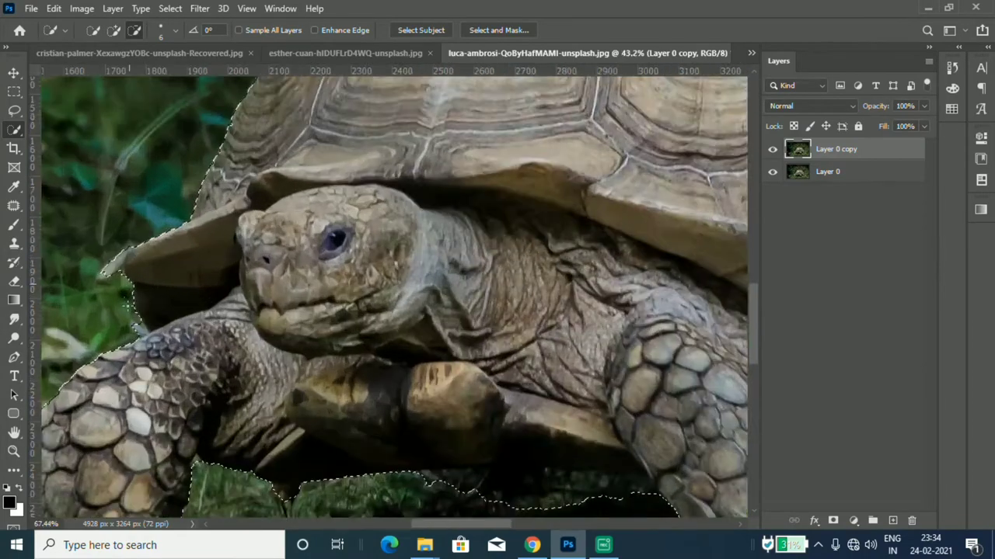
scroll(151, 284, "up", 1)
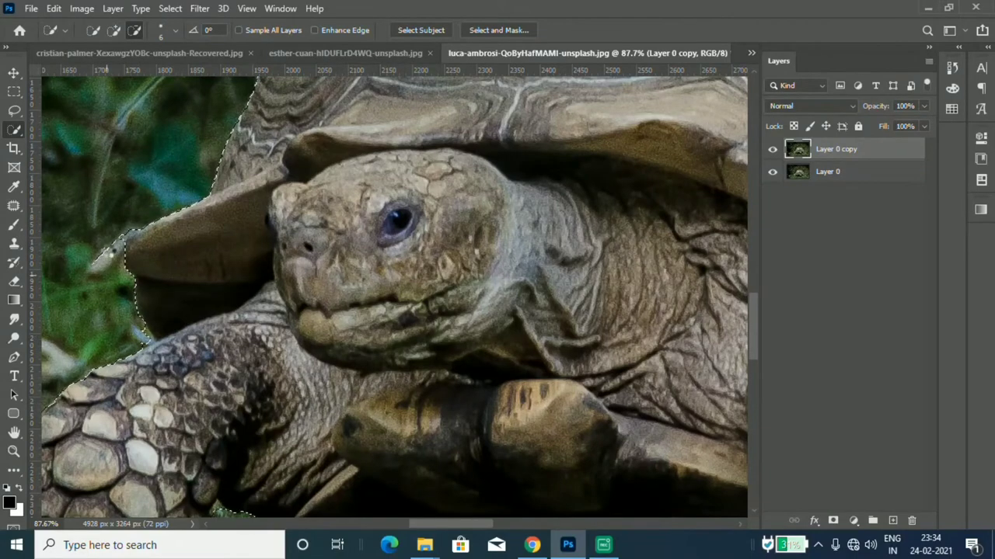
- Subtract the grey stalk by the head and the grass near the rear leg
left_click_drag(115, 248, 128, 257)
scroll(389, 295, "down", 3)
scroll(389, 295, "down", 1)
scroll(575, 262, "up", 2)
scroll(575, 262, "up", 5)
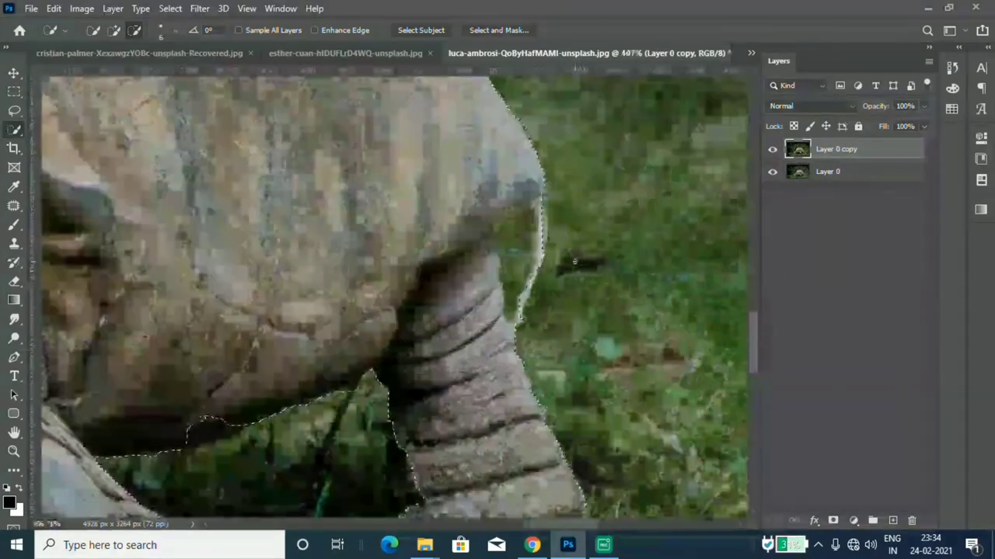
left_click_drag(513, 311, 534, 206)
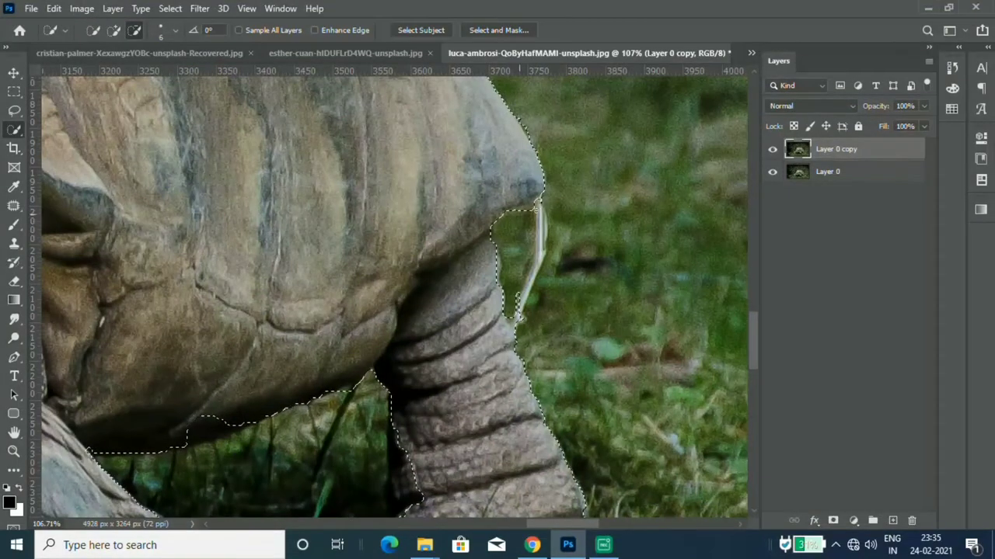
scroll(558, 306, "down", 3)
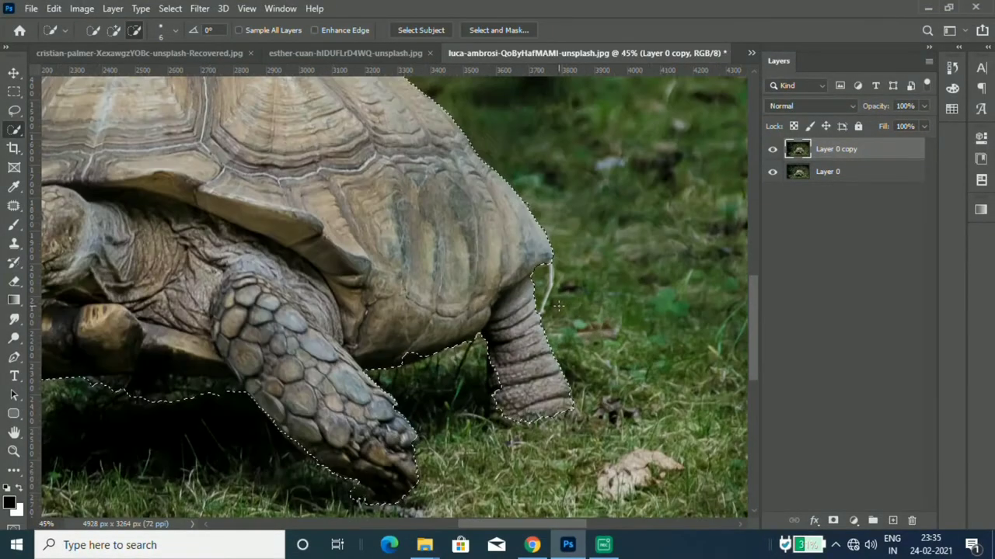
scroll(558, 305, "down", 2)
left_click(833, 521)
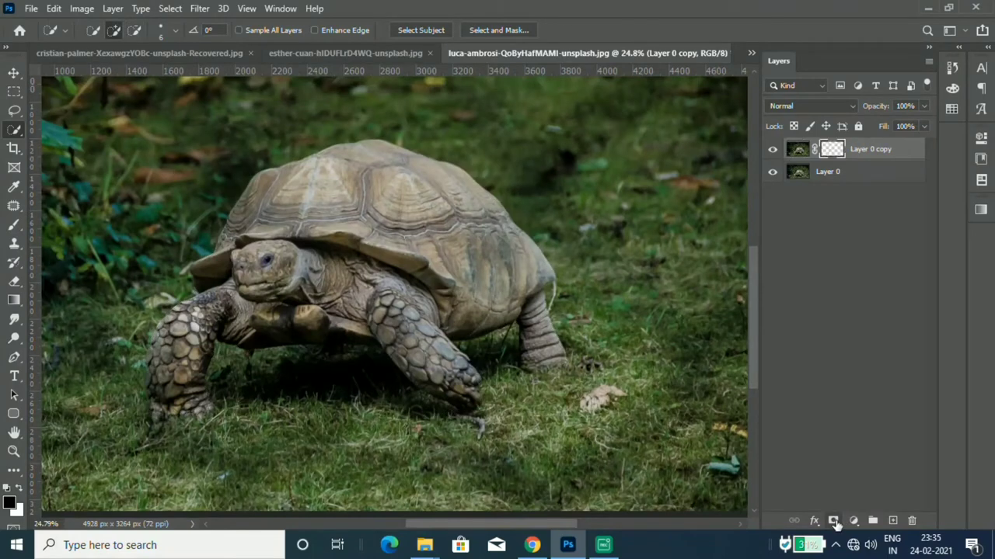
left_click(851, 176)
left_click(833, 520)
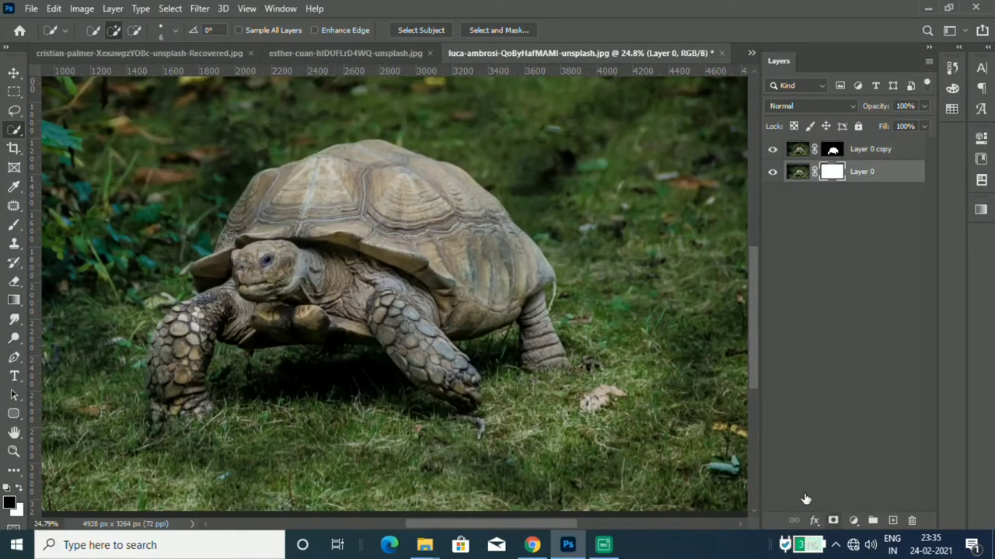
scroll(398, 284, "down", 2)
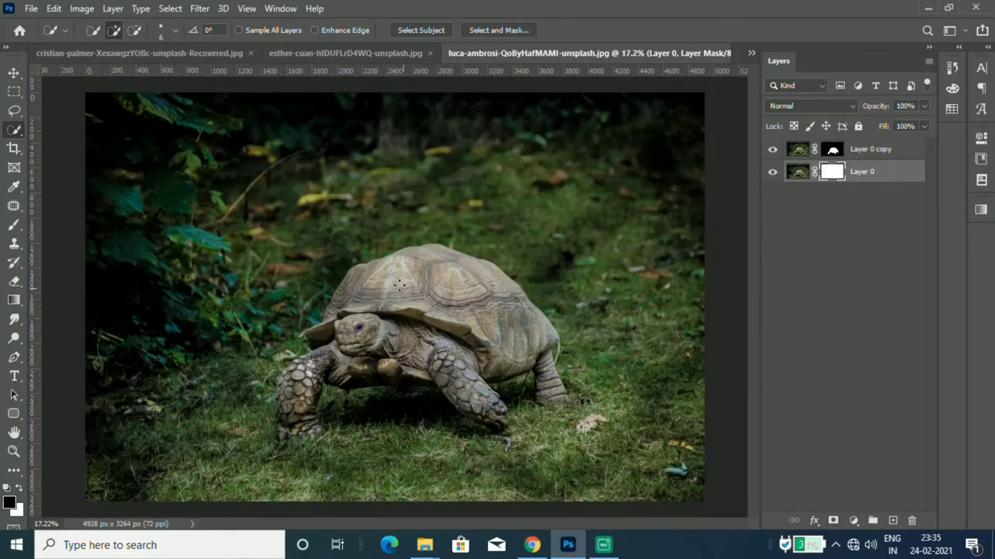
left_click(14, 301)
left_click(54, 301)
scroll(395, 143, "down", 2)
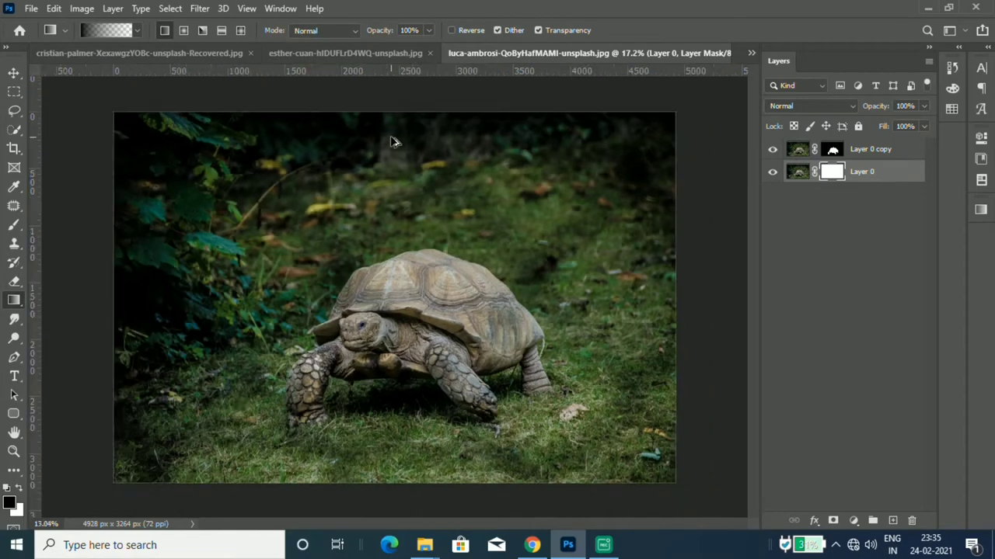
left_click(14, 74)
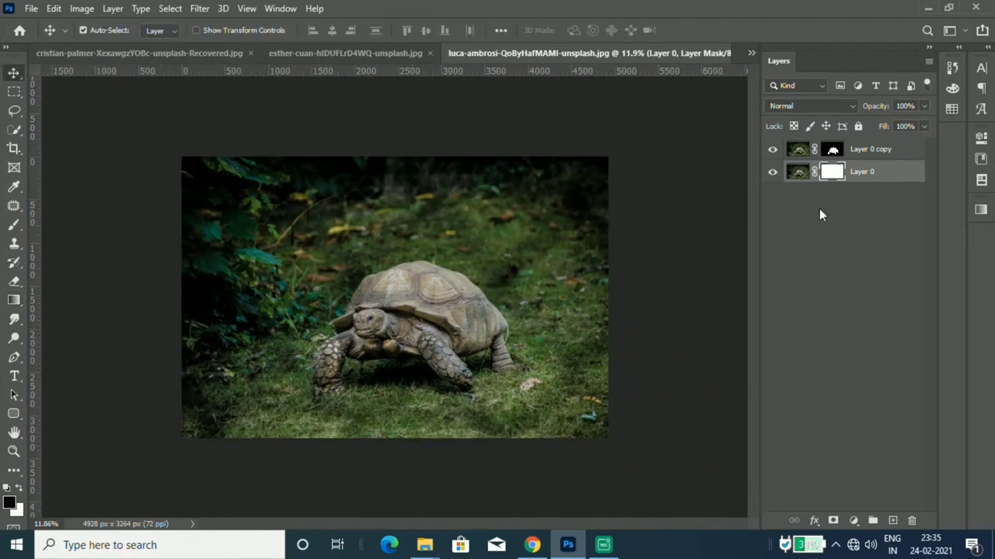
right_click(836, 172)
left_click(872, 215)
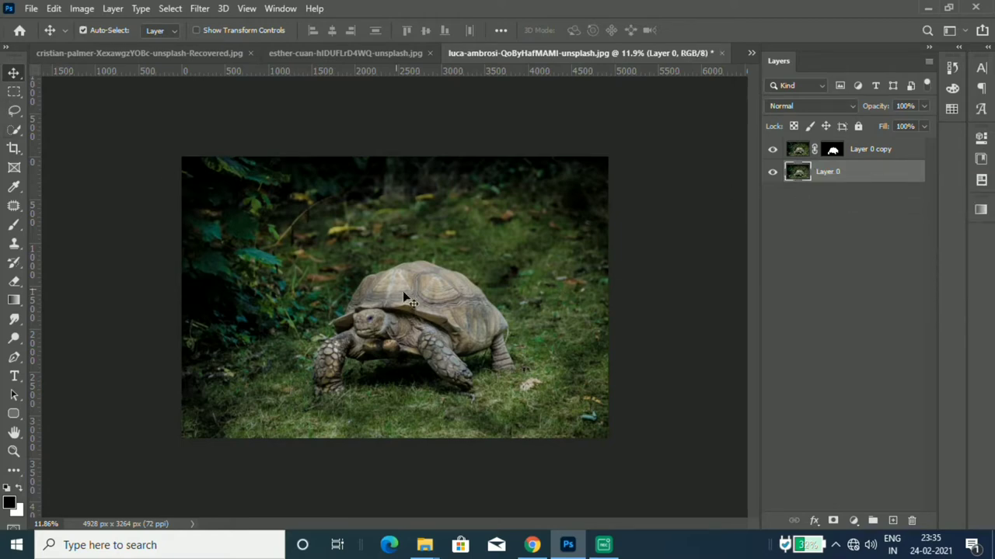
key("ctrl")
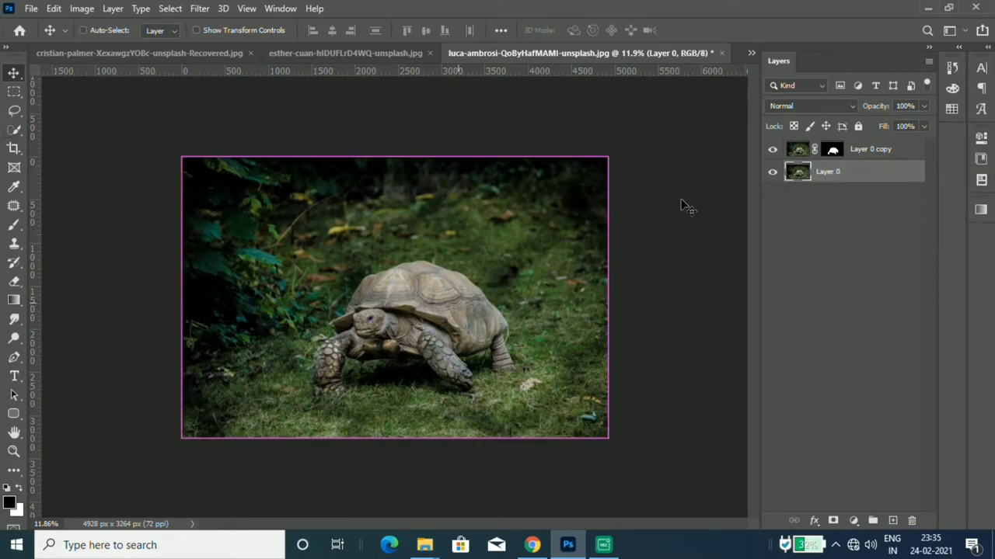
key("ctrl+t")
left_click(884, 151)
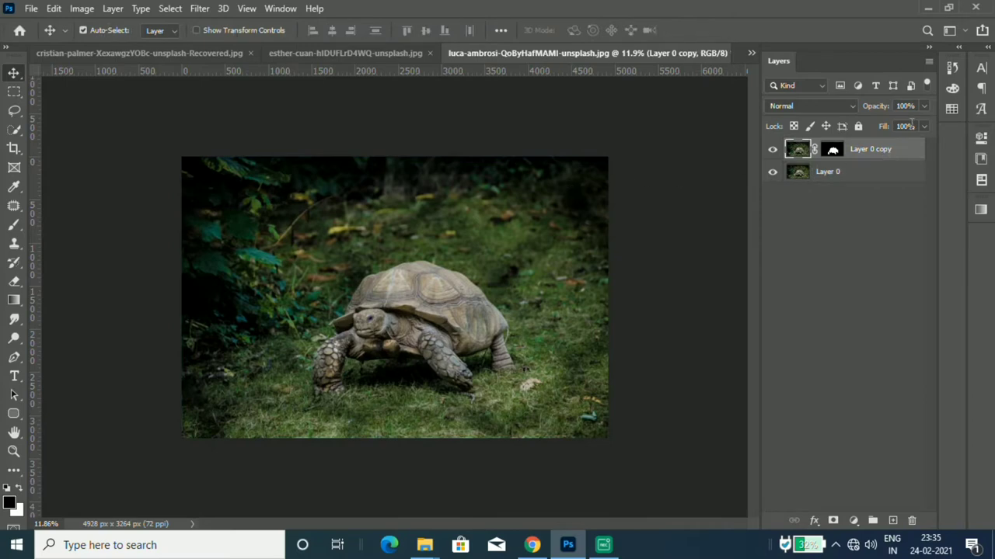
- Scale both layers down together and reposition them toward the canvas bottom
left_click(854, 171)
key("ctrl+t")
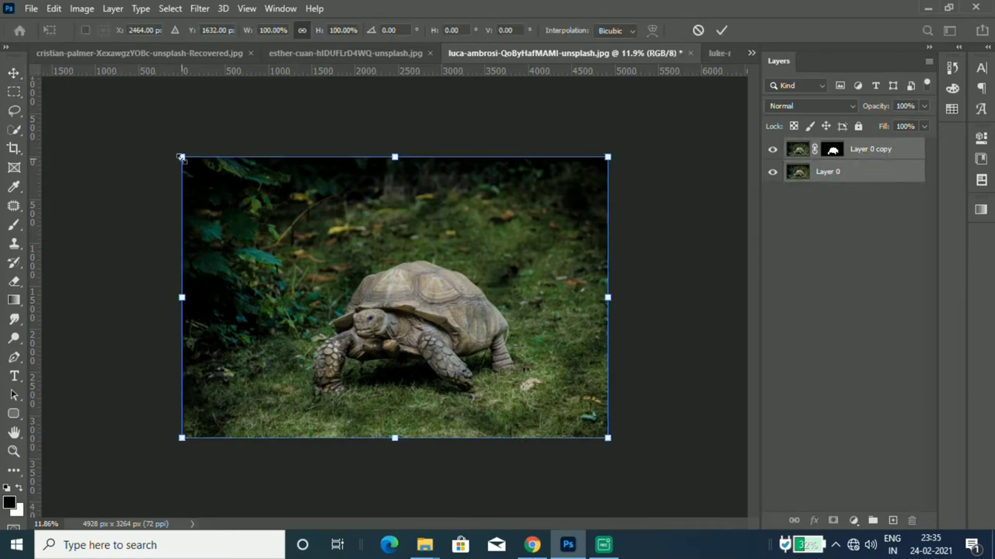
left_click_drag(202, 175, 316, 250)
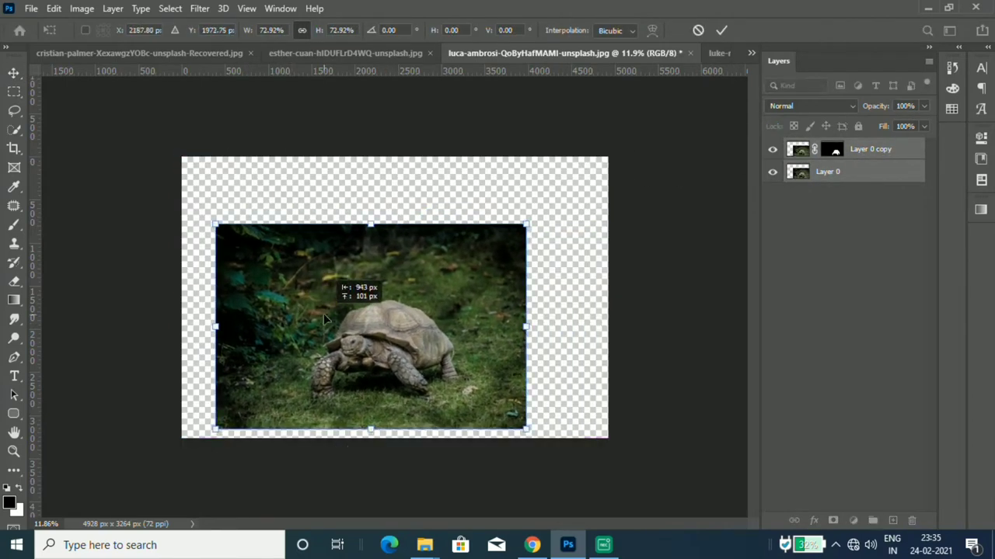
mouse_move(410, 322)
left_mouse_down()
mouse_move(338, 335)
mouse_move(349, 323)
left_mouse_up()
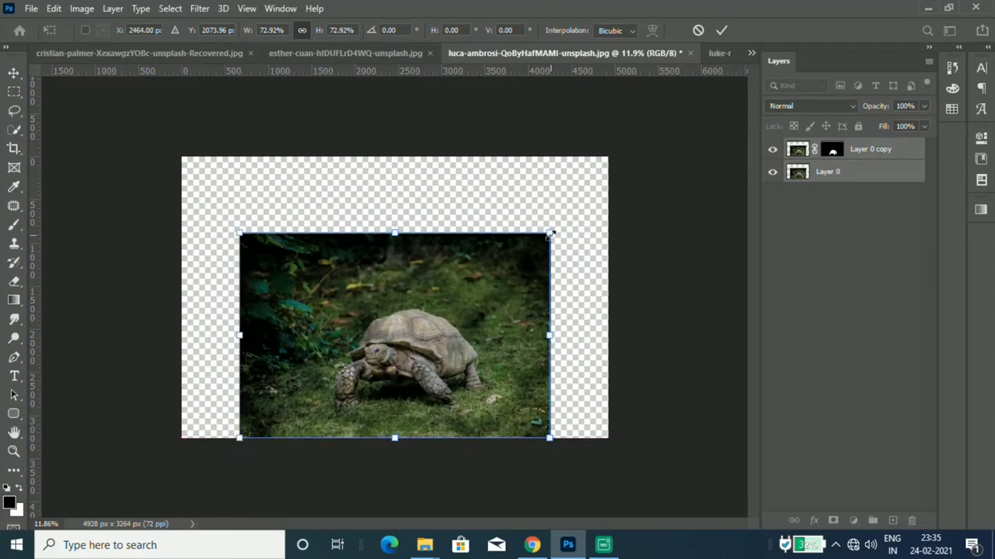
left_click_drag(549, 233, 540, 260)
left_click_drag(498, 283, 507, 284)
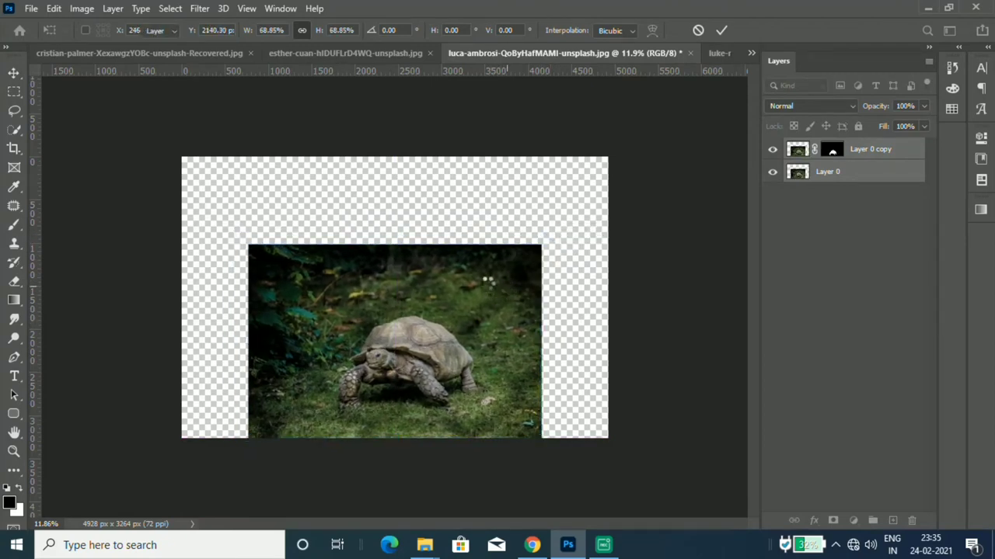
key("Return")
- Try stretching the right-hand grass strip of Layer 0, then cancel it
left_click(13, 91)
mouse_move(490, 235)
left_mouse_down()
mouse_move(523, 412)
mouse_move(572, 438)
left_mouse_up()
key("ctrl+t")
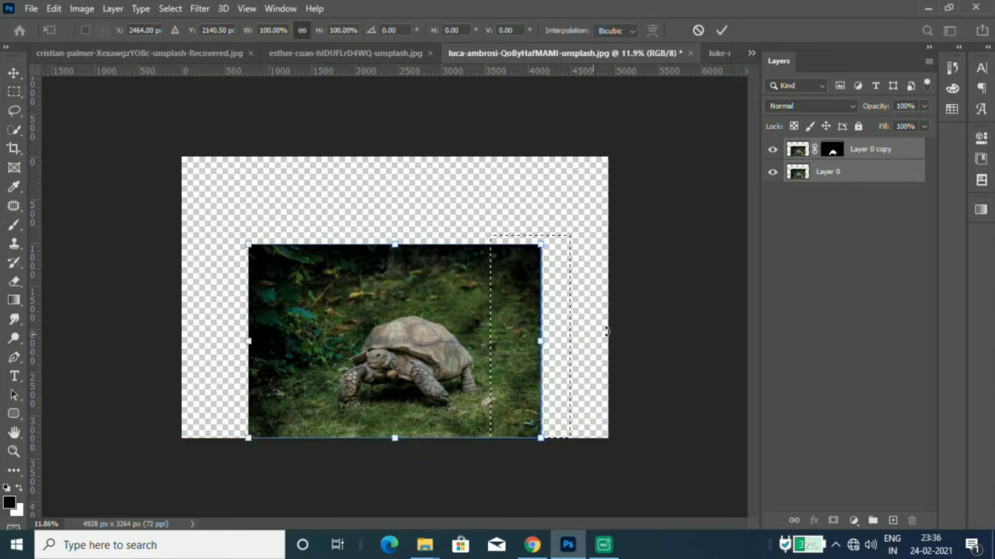
left_click(858, 171)
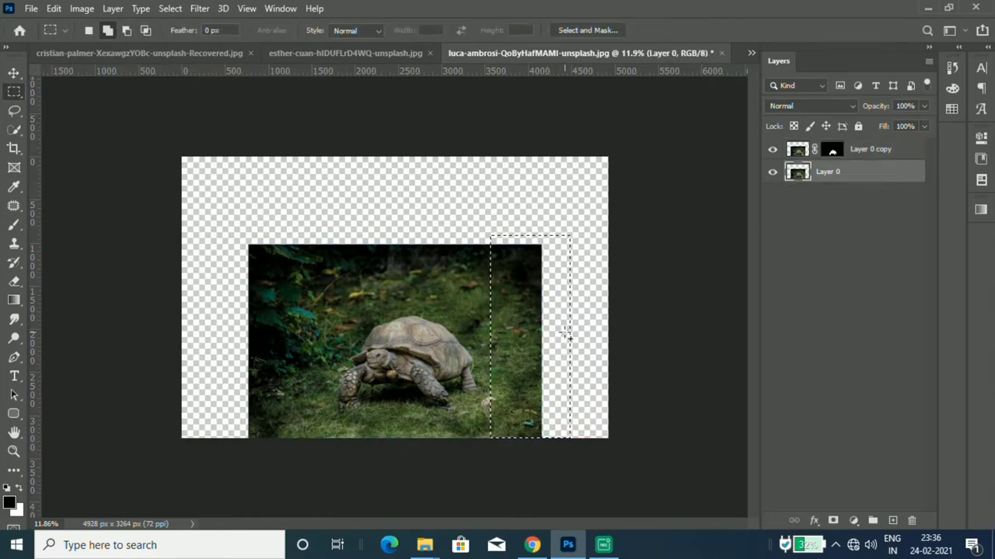
key("ctrl+t")
left_click_drag(571, 337, 681, 349)
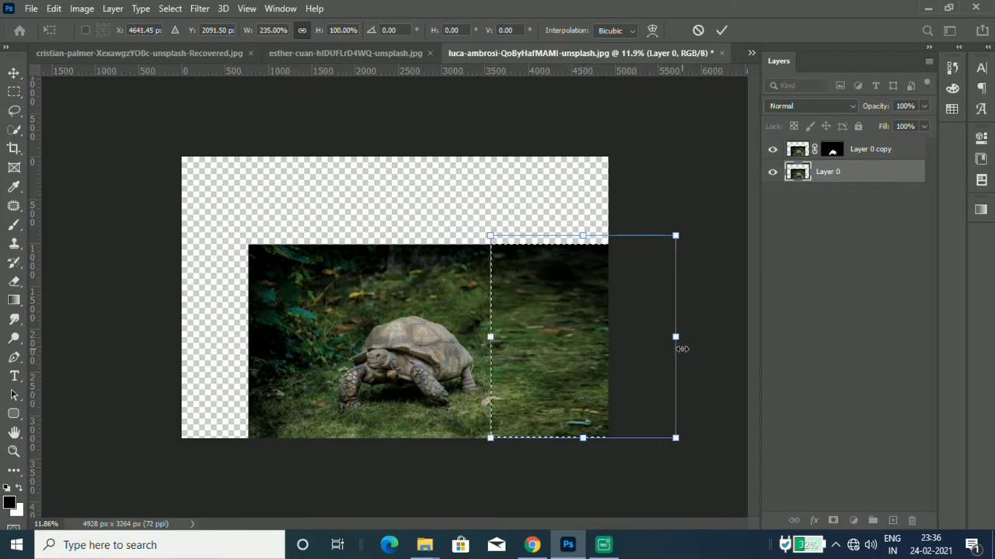
key("Escape")
- Stretch a selected left portion of the photo leftward to widen it, then deselect
left_click_drag(238, 230, 334, 442)
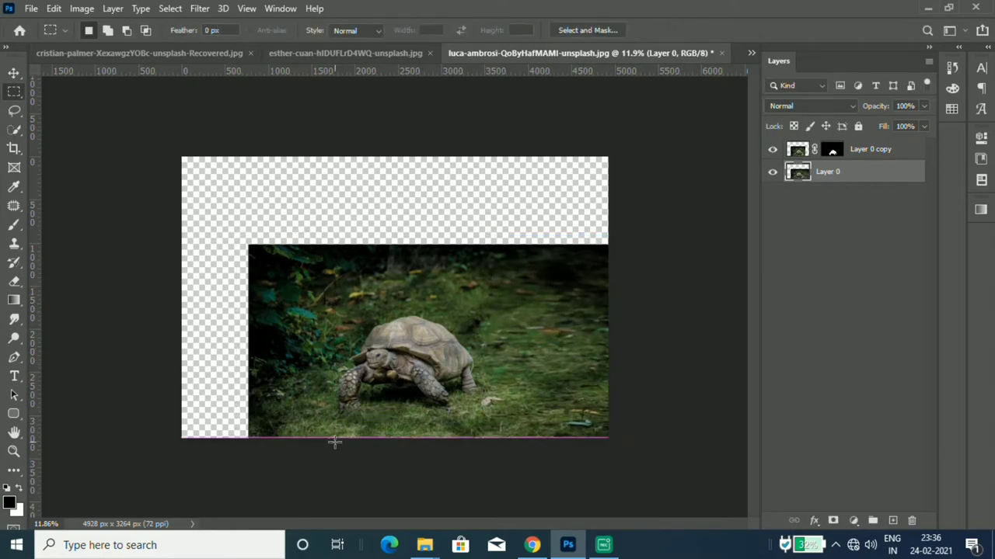
key("ctrl+t")
left_click_drag(237, 335, 153, 337)
key("Return")
left_click(344, 314)
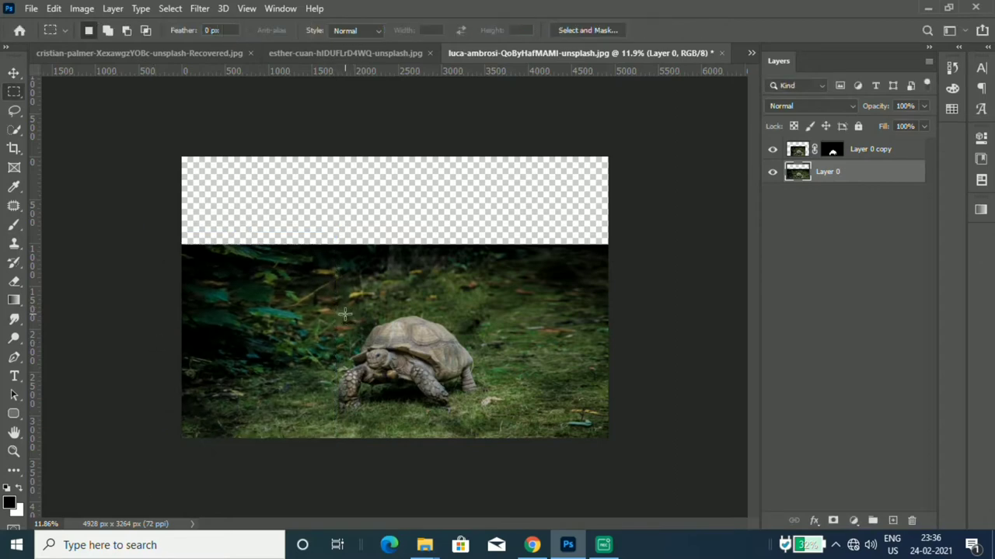
left_click(14, 301)
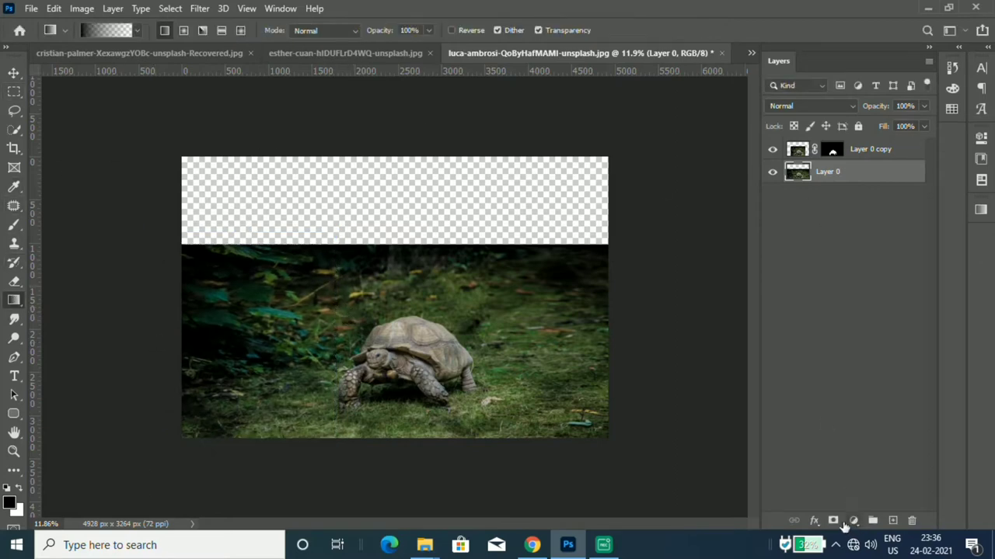
- Add a mask to Layer 0 with a vertical gradient fading the grass above the tortoise
left_click(834, 521)
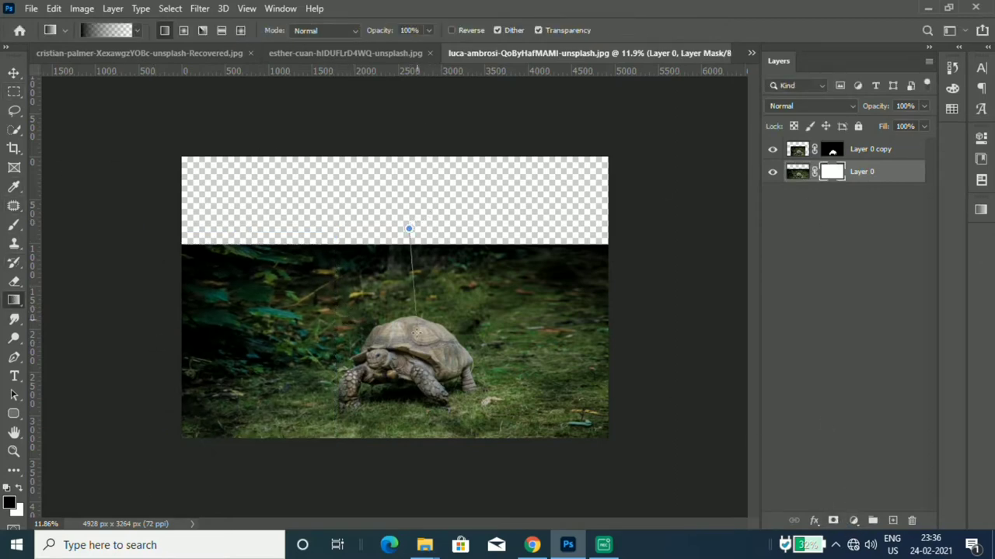
left_click_drag(409, 228, 409, 355)
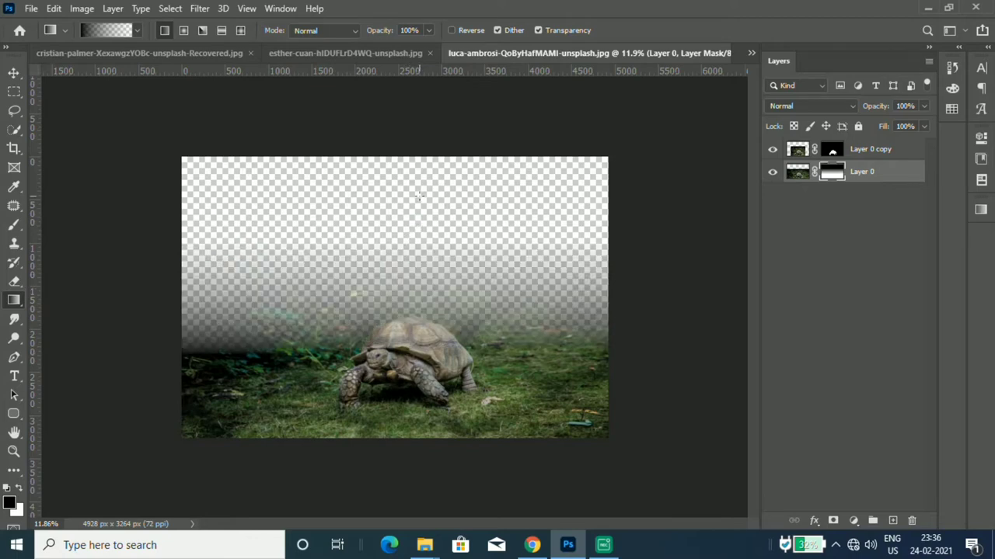
left_click_drag(418, 196, 416, 363)
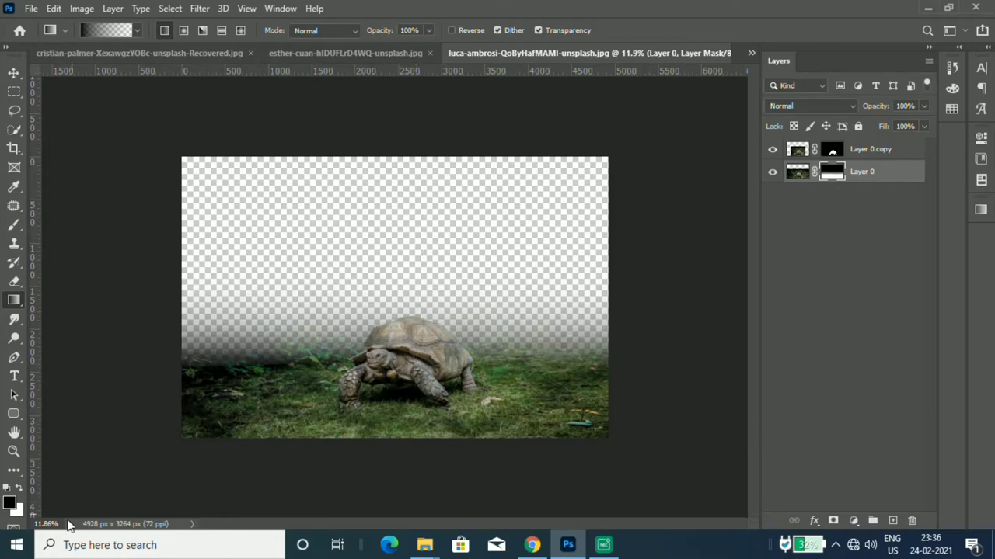
- Bring the storm-cloud photo from Downloads into the tortoise composite
mouse_move(424, 545)
left_click(472, 478)
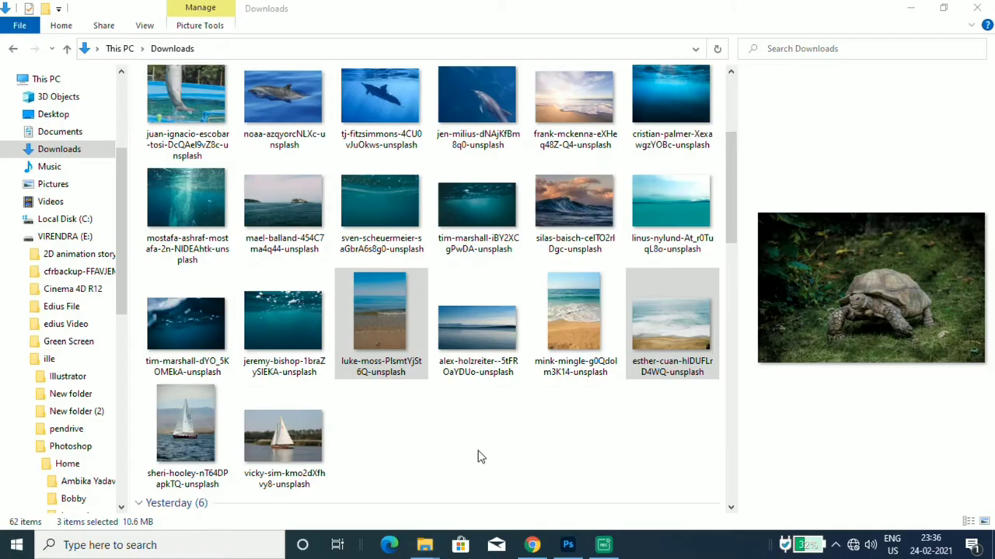
scroll(603, 323, "up", 2)
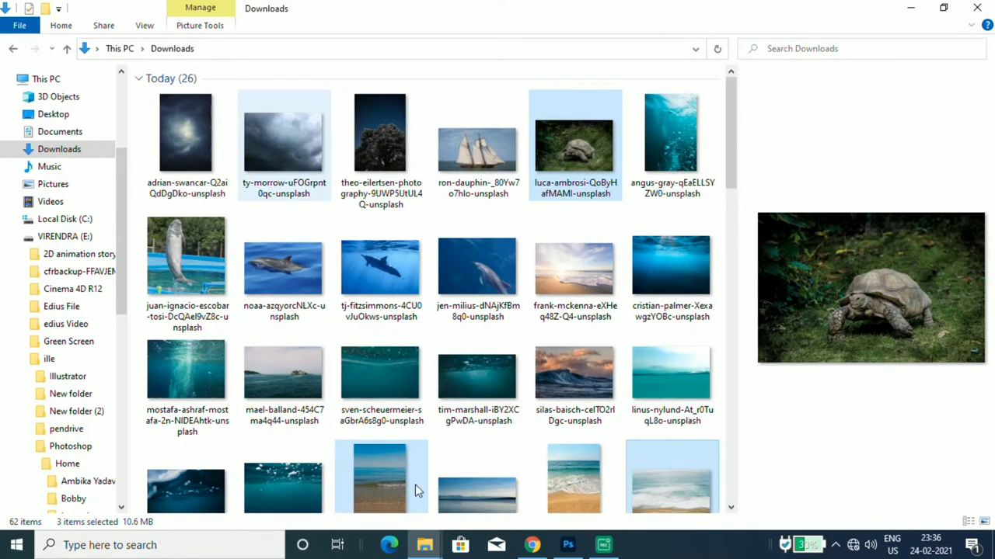
left_click(567, 547)
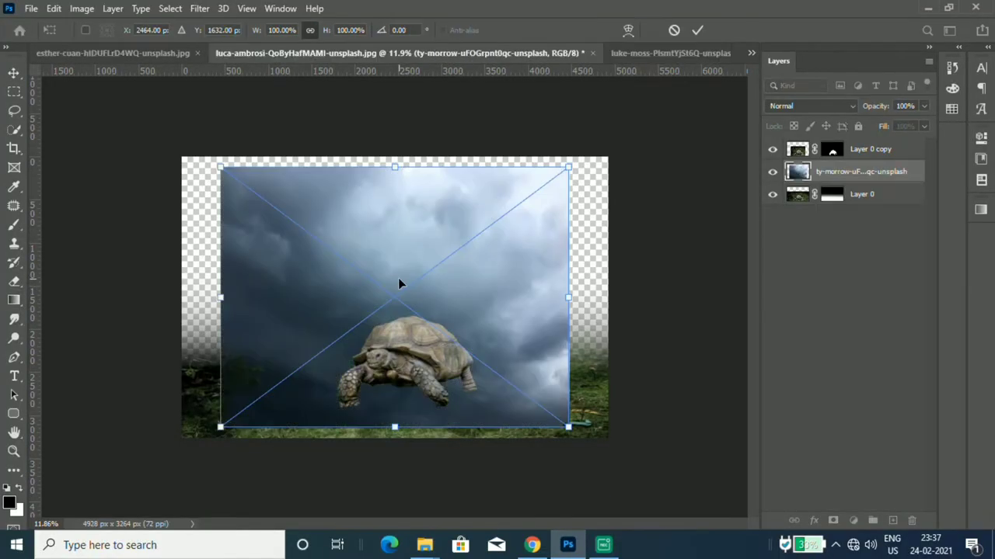
- Place the stormy sky, stretch it to the right canvas edge, and move it below Layer 0
key("Return")
left_click_drag(355, 251, 311, 213)
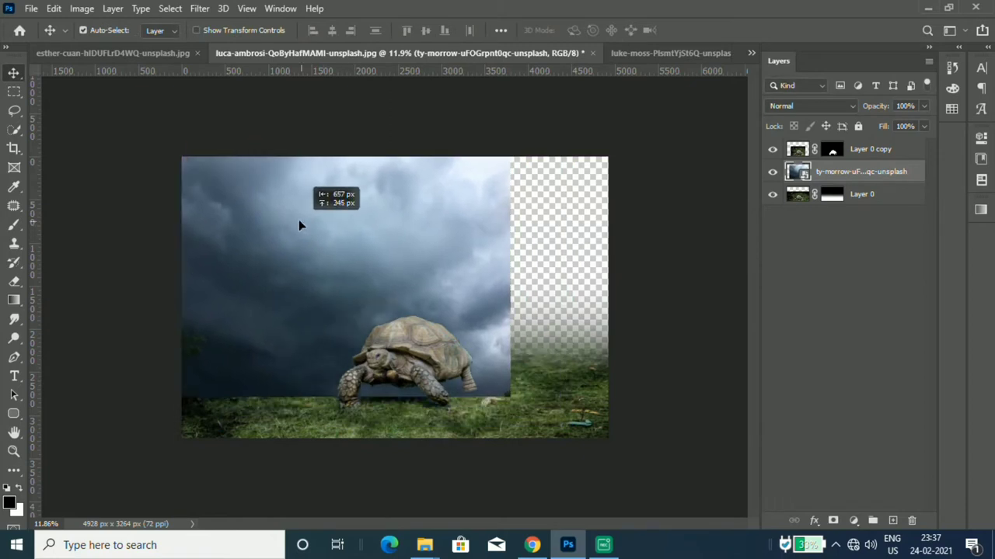
key("ctrl+t")
left_click_drag(519, 259, 607, 258)
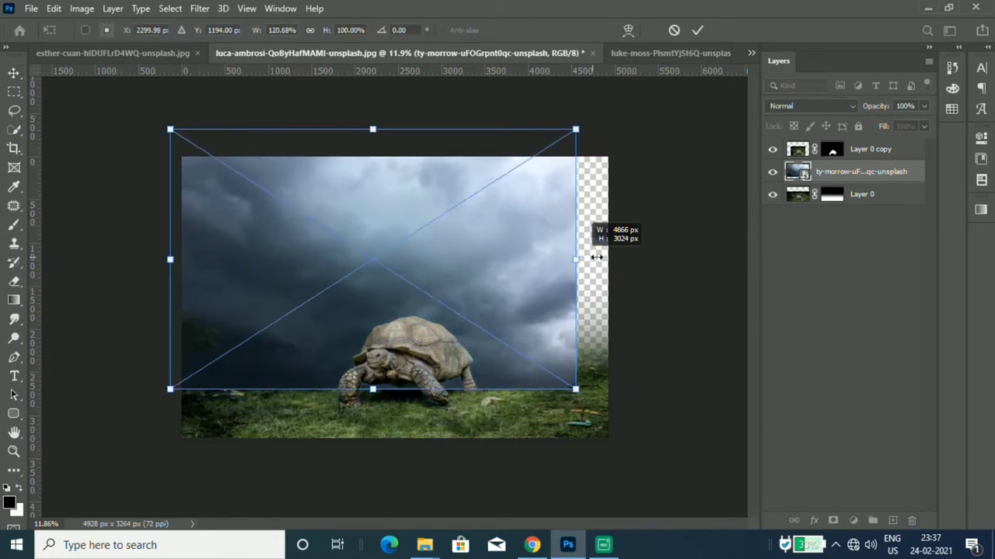
key("Return")
left_click_drag(870, 172, 870, 207)
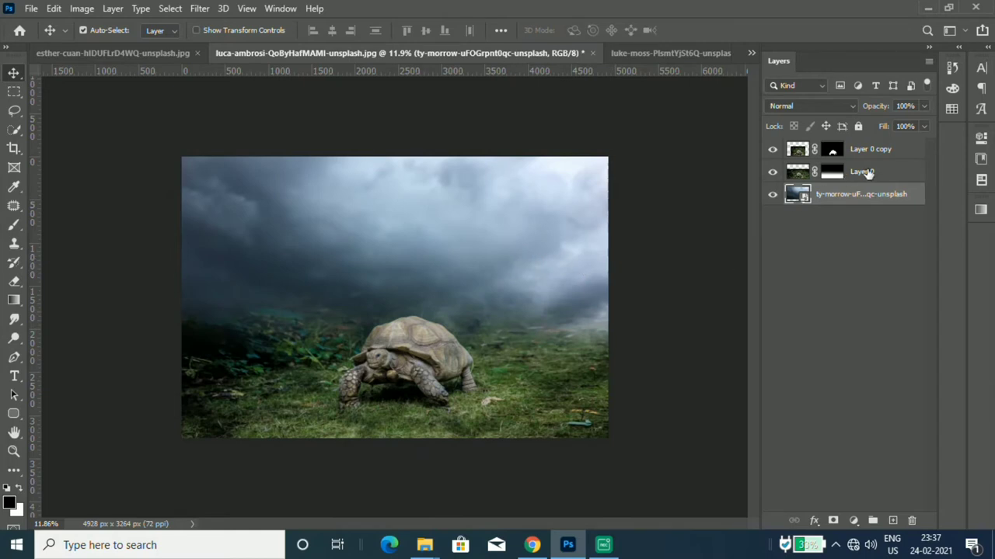
- Redraw the gradient on Layer 0's mask so the grass blends softly into the clouds
left_click(869, 173)
key("g")
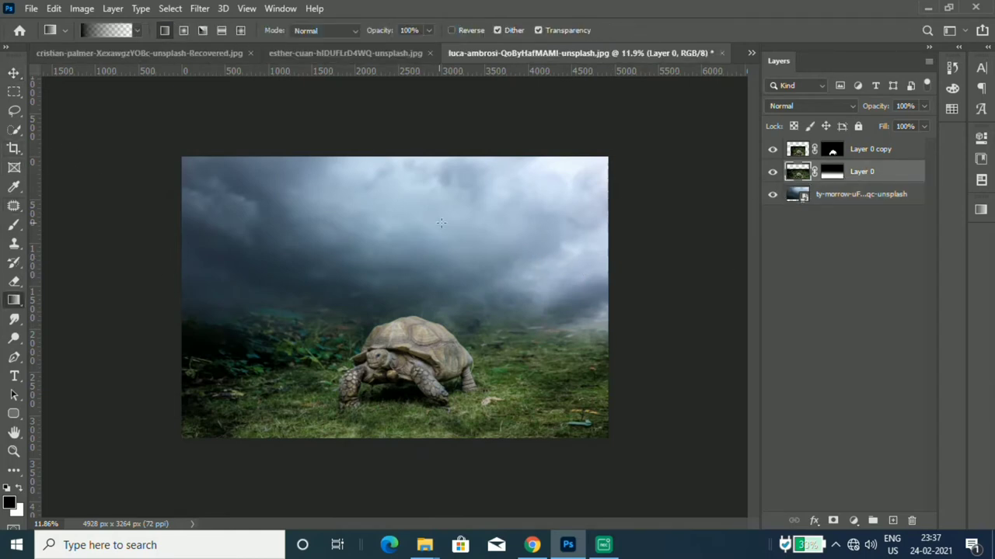
left_click(830, 172)
left_click_drag(409, 354, 403, 376)
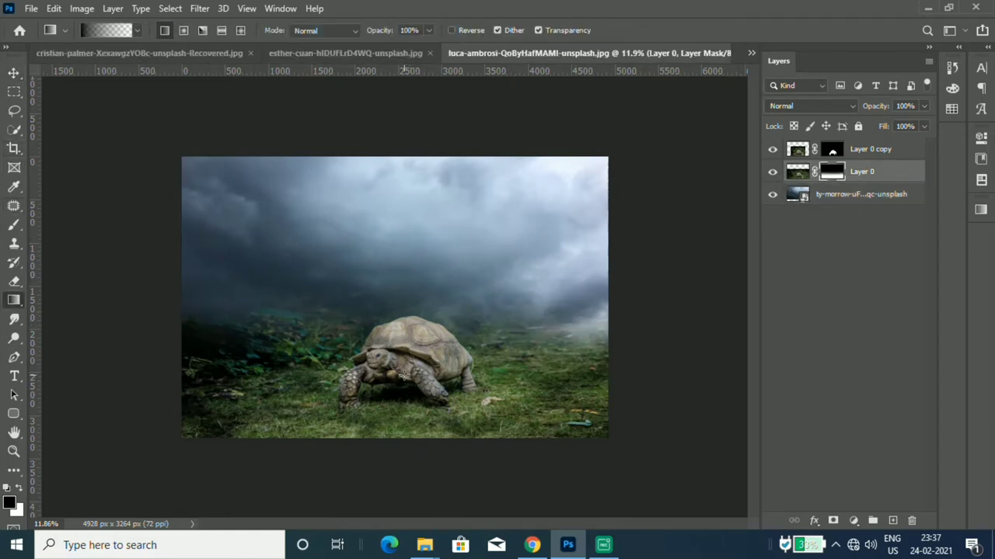
left_click_drag(403, 322, 393, 248)
- Reselect Layer 0 copy with the Move tool and switch to the beach photo document
left_click(859, 150)
key("v")
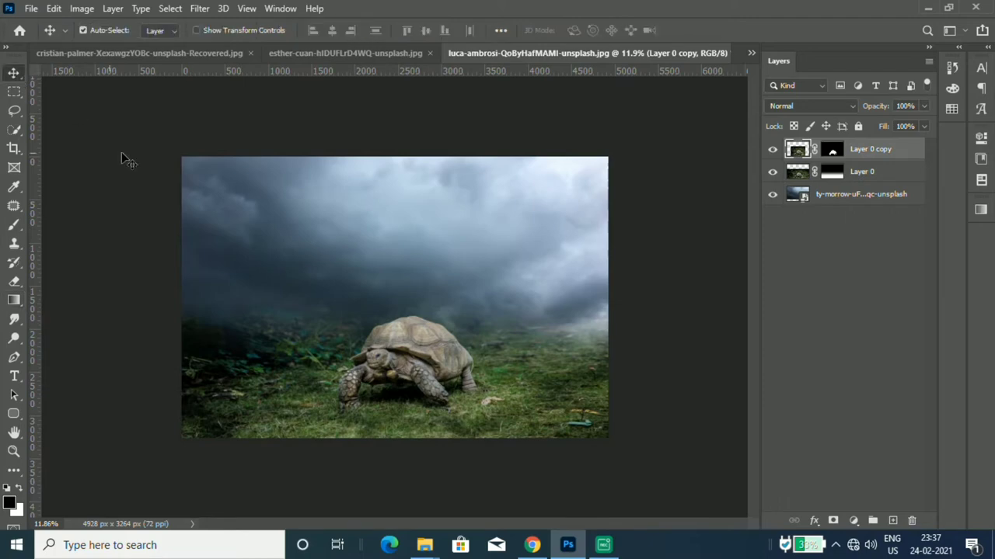
left_click(367, 54)
- Bring the underwater image into the composite, fit it to the canvas, and blend it in Soft Light
left_click(187, 53)
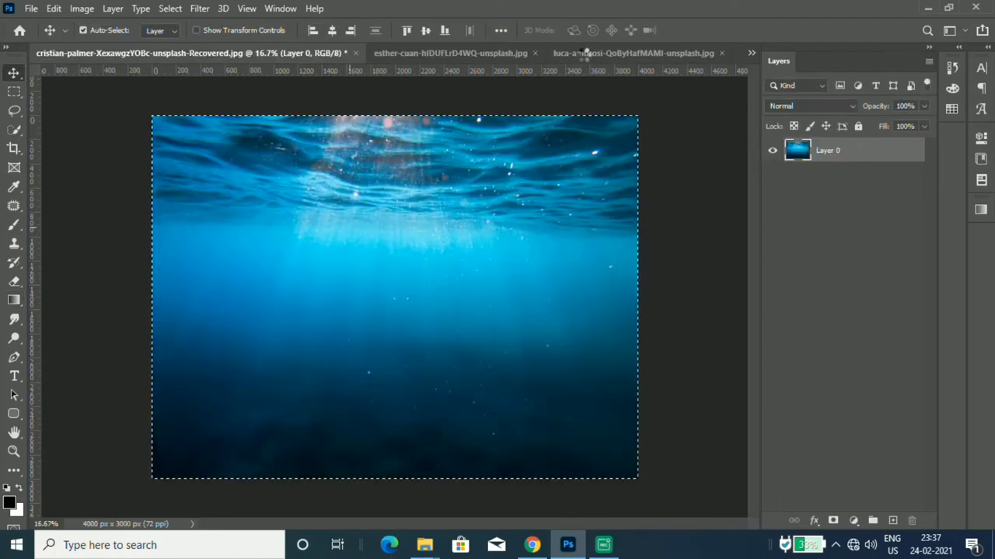
mouse_move(549, 99)
left_mouse_down()
mouse_move(628, 53)
mouse_move(349, 304)
mouse_move(326, 259)
left_mouse_up()
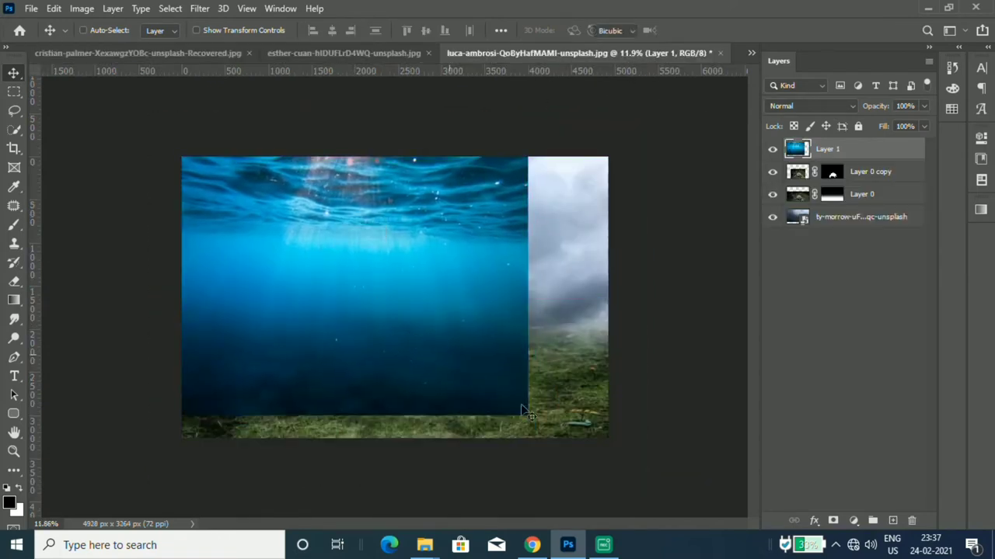
key("ctrl+t")
left_click_drag(526, 415, 610, 438)
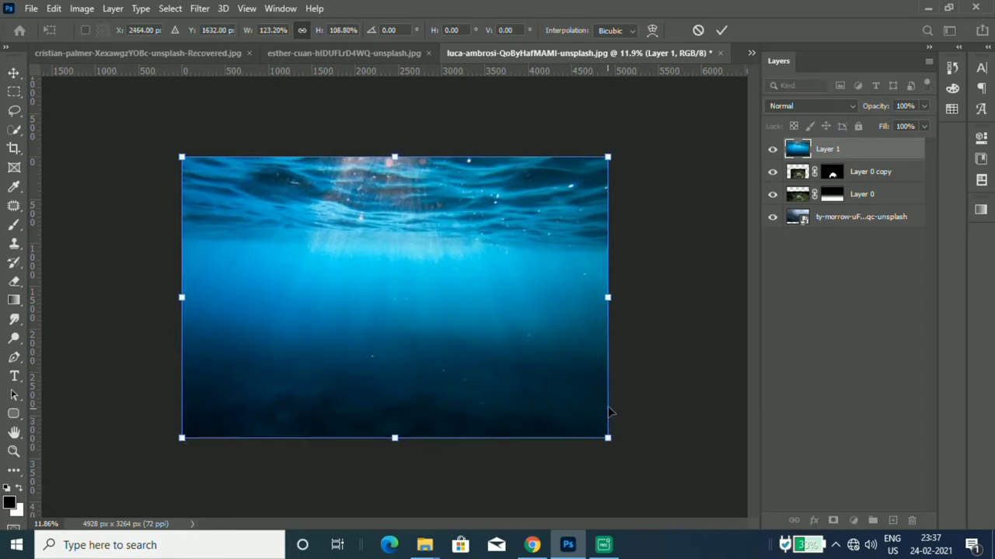
key("Return")
left_click(819, 108)
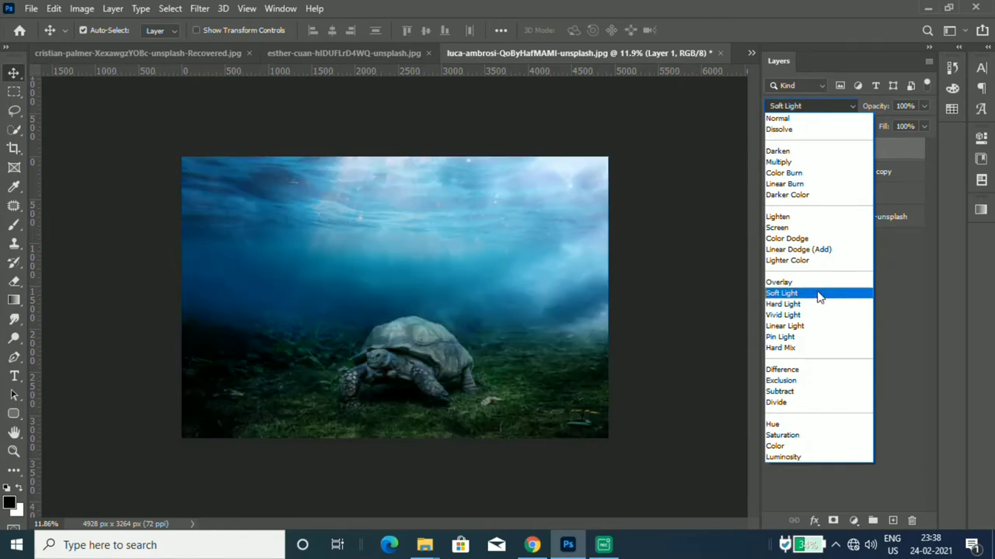
left_click(818, 295)
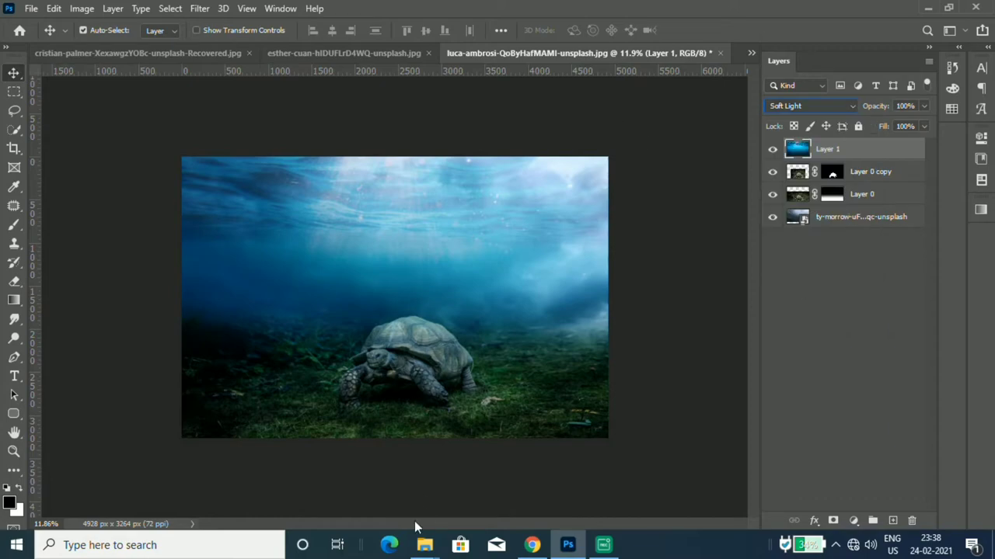
- Select two dolphin photos in Downloads and drop them into the composite
mouse_move(424, 546)
left_click(488, 507)
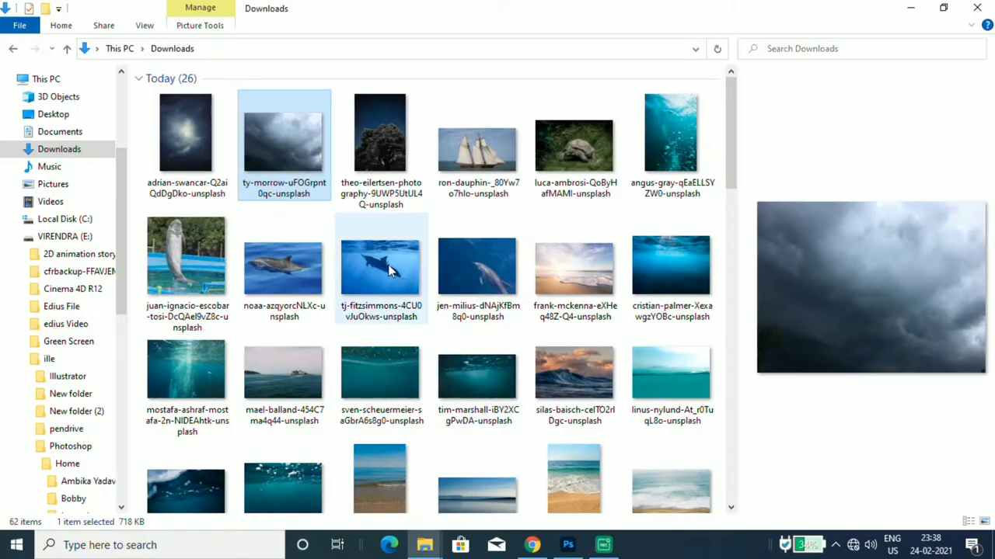
left_click(391, 270)
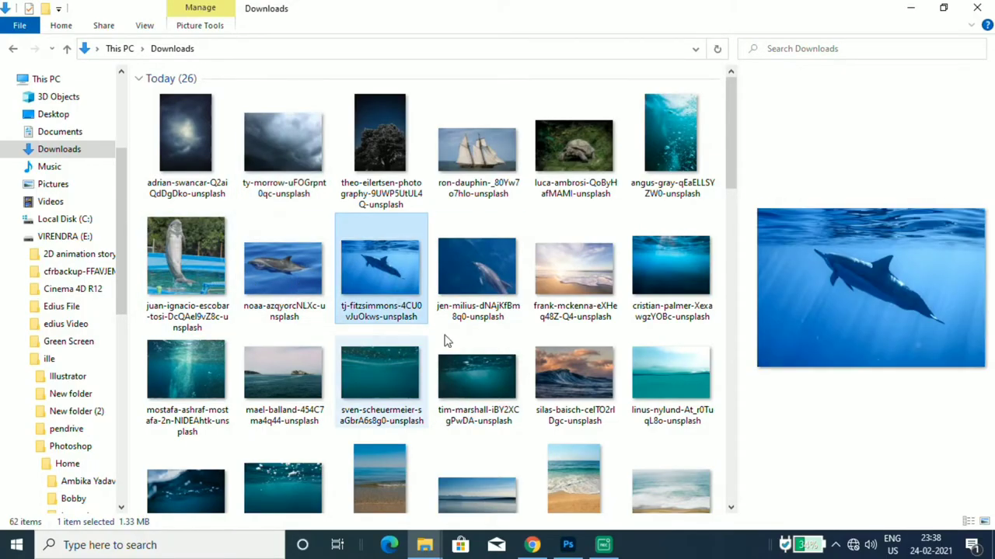
left_click(488, 286)
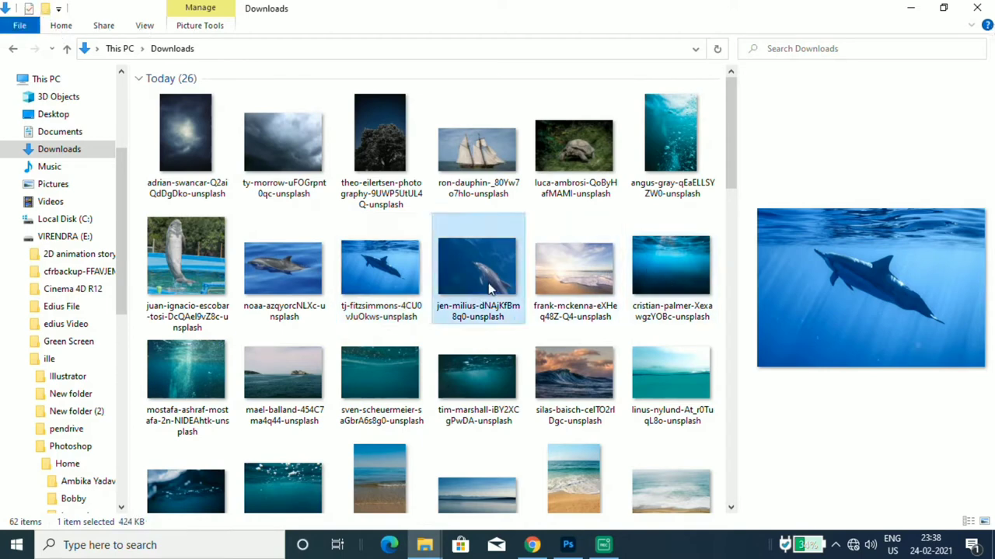
left_click(336, 271, "ctrl")
left_click_drag(489, 292, 498, 336)
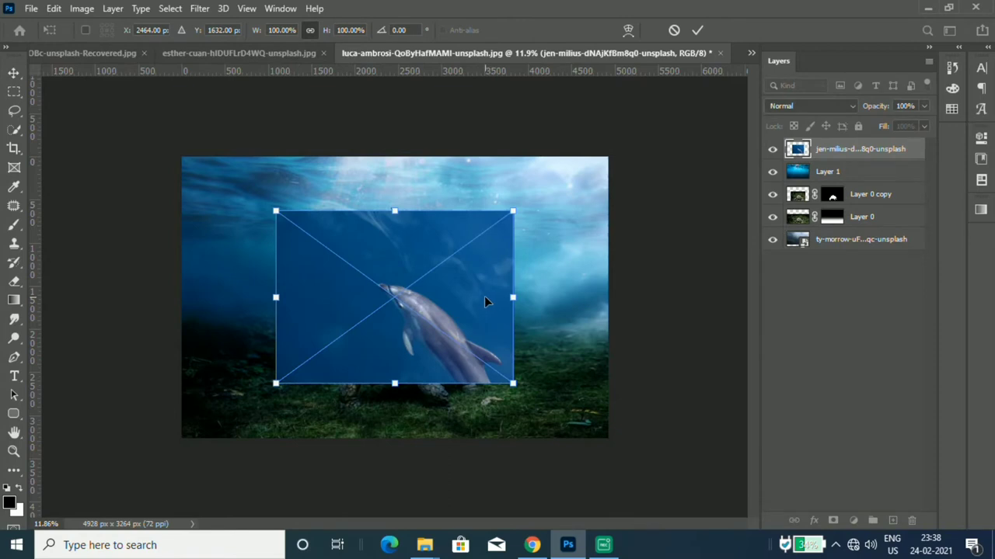
- Rotate the first dolphin about -60° and move it to the right
mouse_move(560, 332)
left_mouse_down()
mouse_move(556, 220)
mouse_move(533, 228)
left_mouse_up()
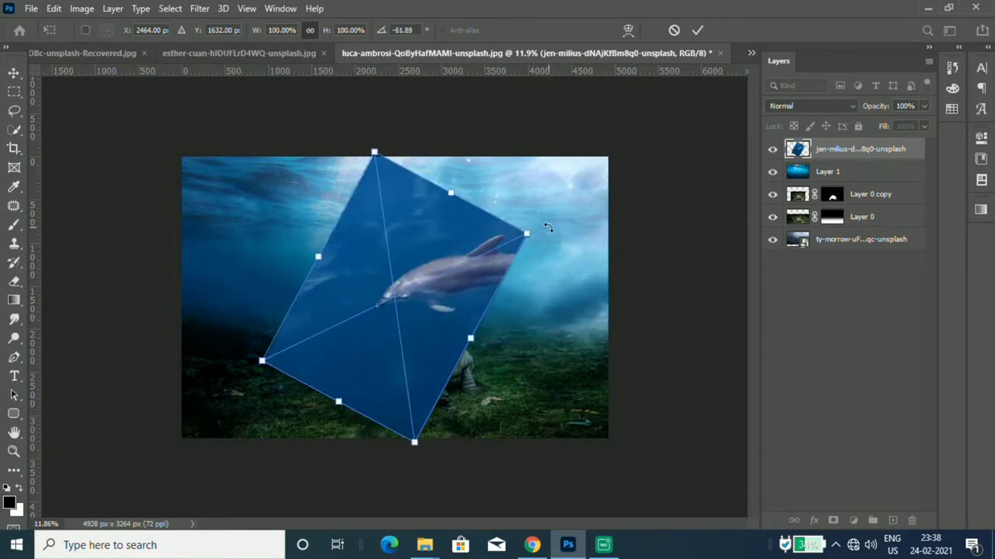
mouse_move(468, 281)
left_mouse_down()
mouse_move(600, 302)
mouse_move(593, 295)
left_mouse_up()
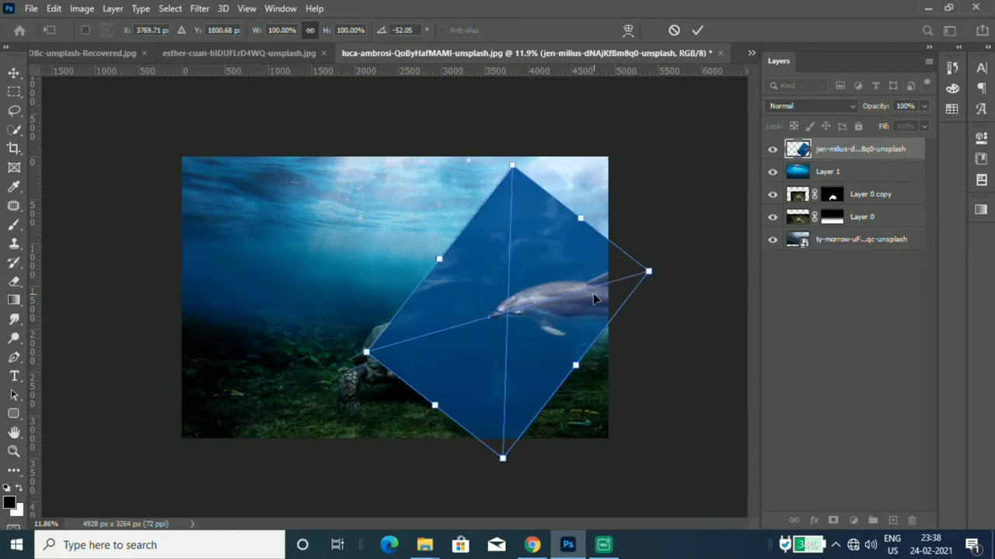
key("Return")
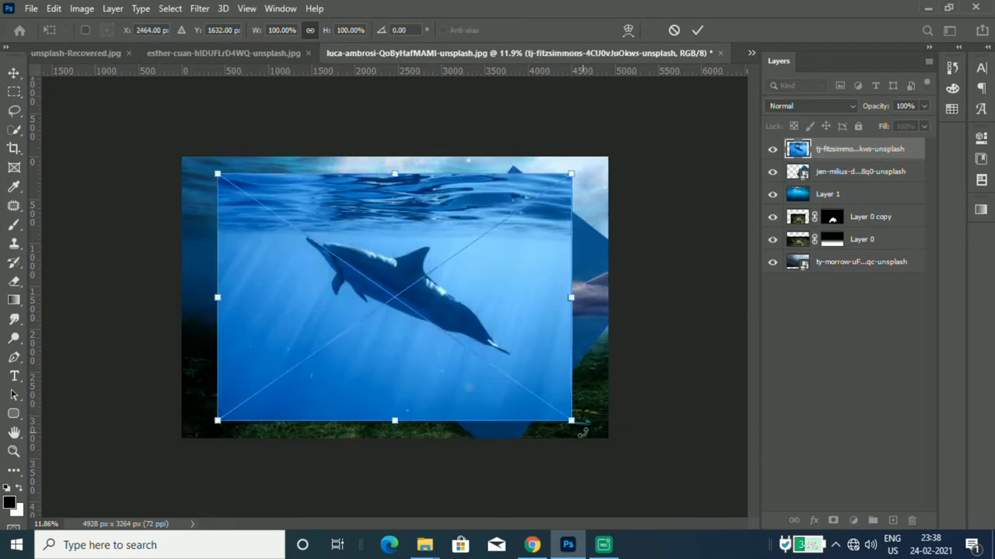
- Tilt the second dolphin about -29°, shrink it, and place it upper-left
mouse_move(583, 432)
left_mouse_down()
mouse_move(657, 328)
mouse_move(370, 296)
mouse_move(373, 282)
mouse_move(411, 261)
left_mouse_up()
left_click_drag(489, 259, 418, 257)
key("Return")
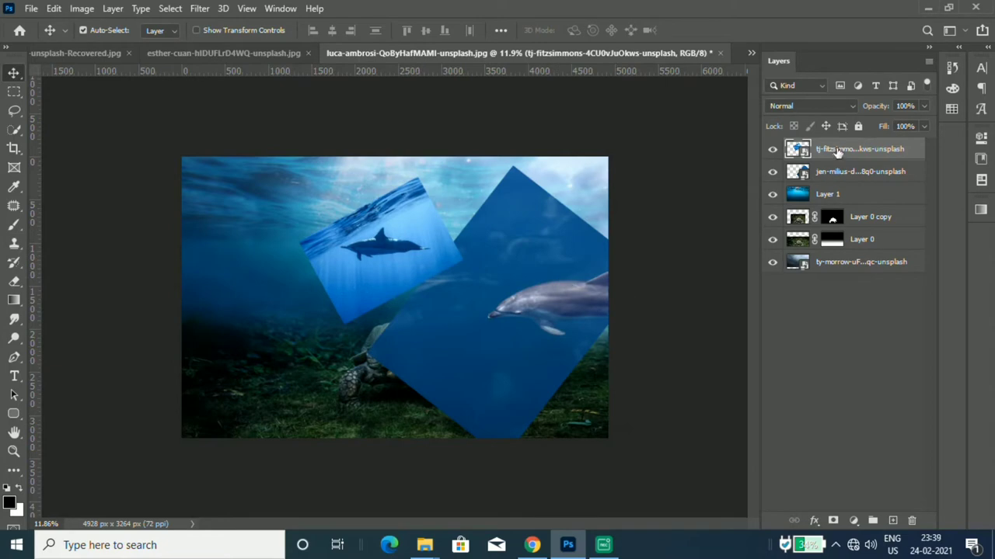
- Set the small dolphin layer to Darker Color and give it a layer mask
right_click(837, 152)
left_click(808, 106)
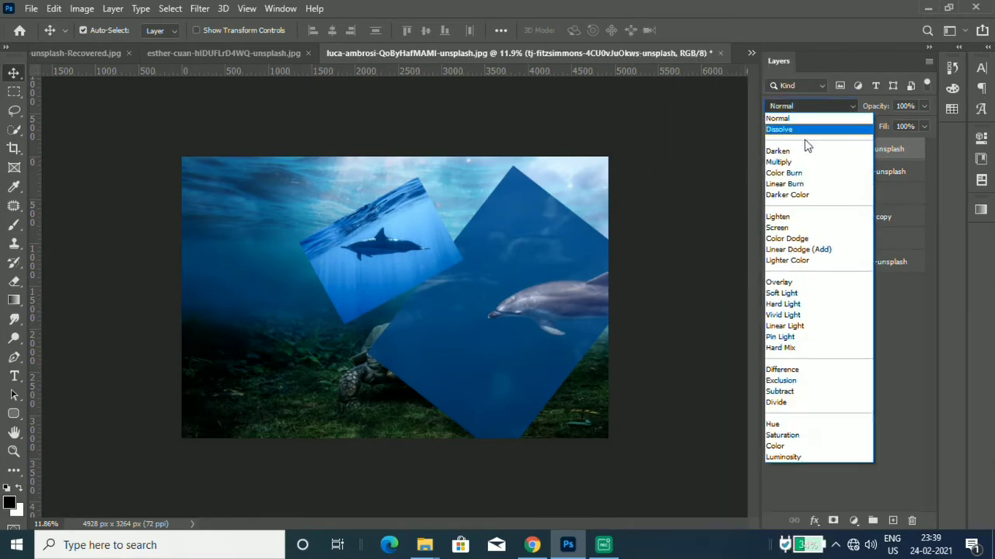
left_click(808, 195)
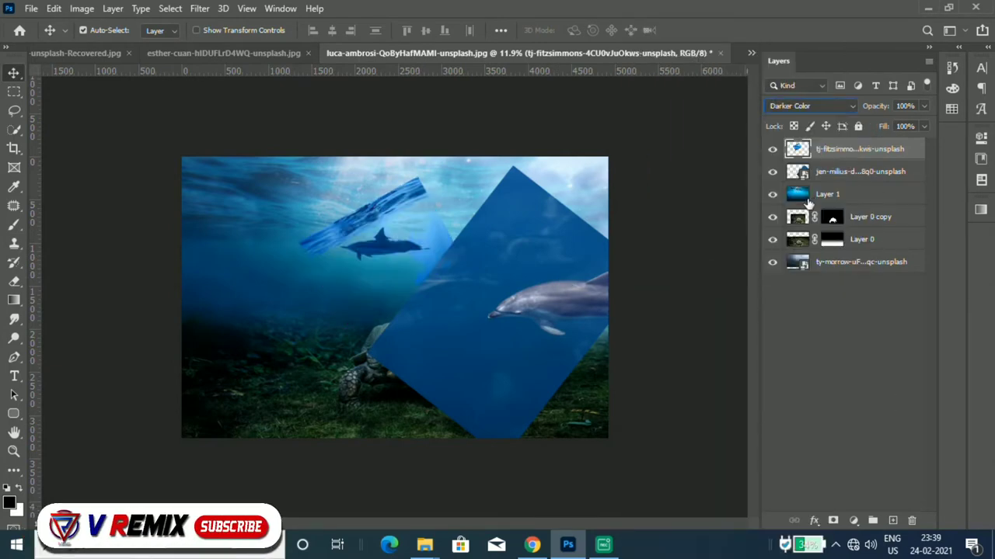
left_click(832, 520)
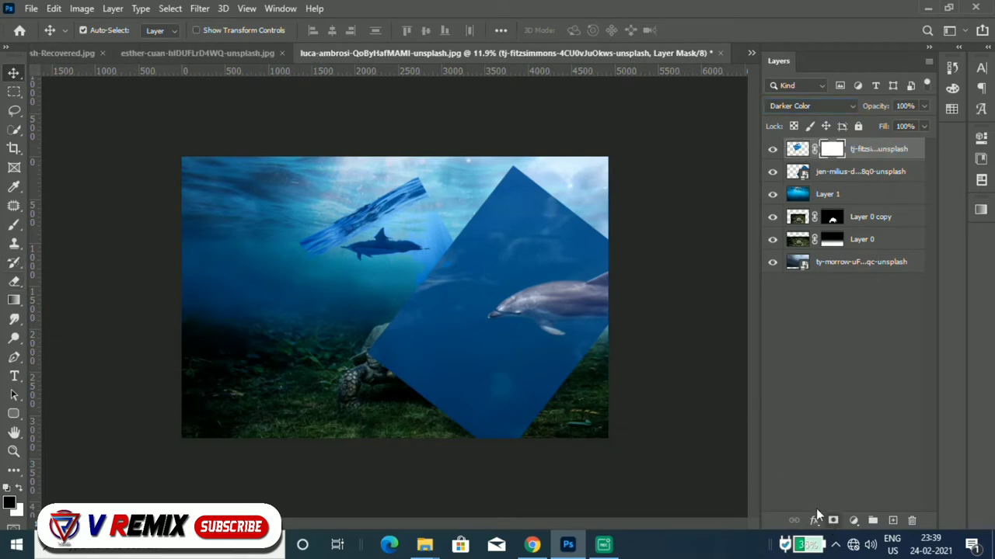
- Hide the close-up dolphin layer and brush away the blue light streak around the small dolphin
scroll(396, 233, "up", 3)
left_click(773, 174)
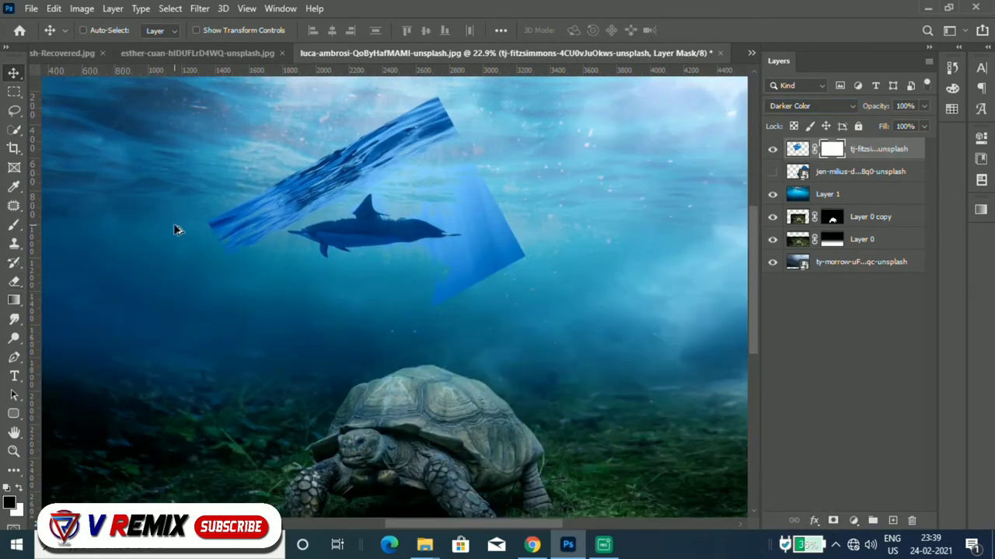
scroll(66, 299, "up", 1)
right_click(15, 286)
left_click(54, 280)
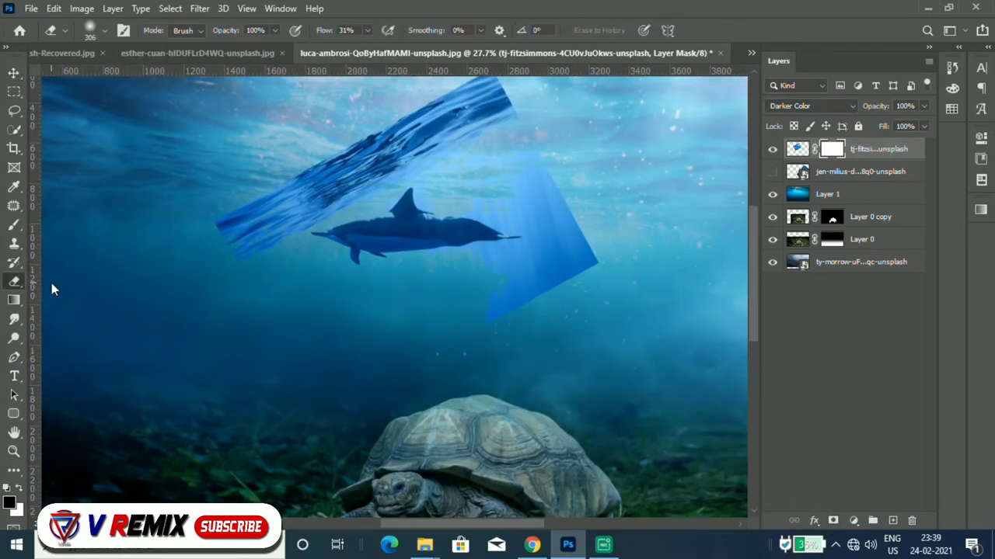
left_click(14, 225)
left_click_drag(581, 264, 563, 229)
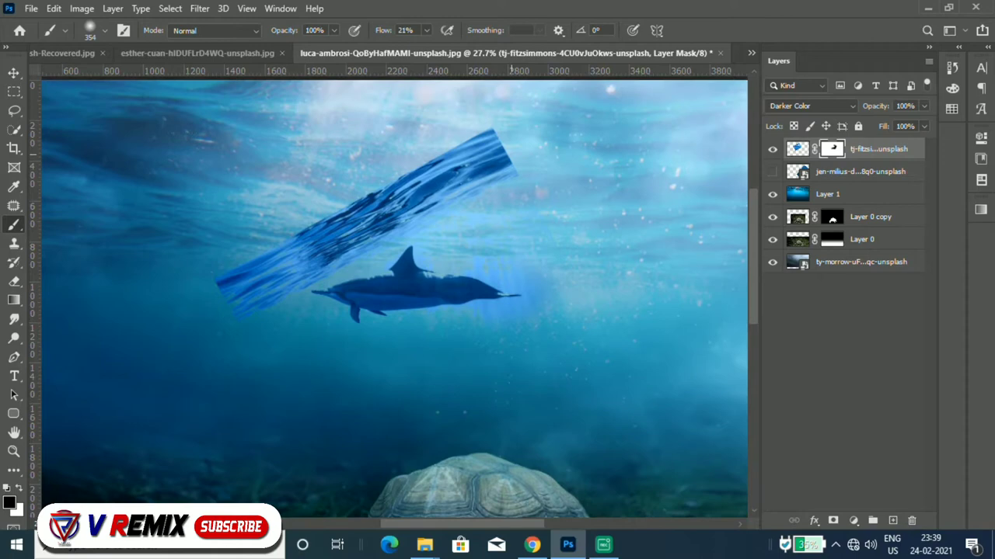
left_click_drag(505, 140, 233, 288)
left_click_drag(373, 229, 341, 253)
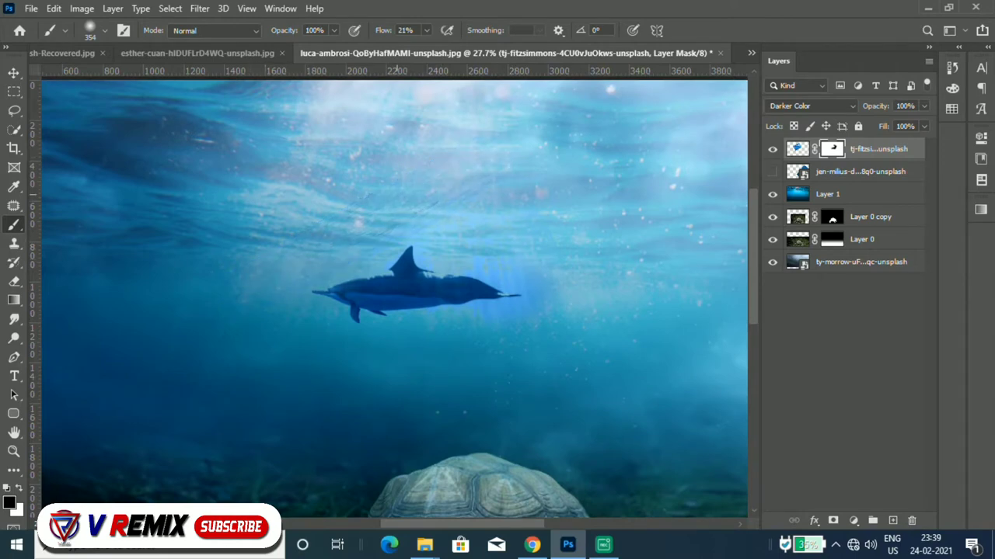
scroll(505, 239, "up", 2)
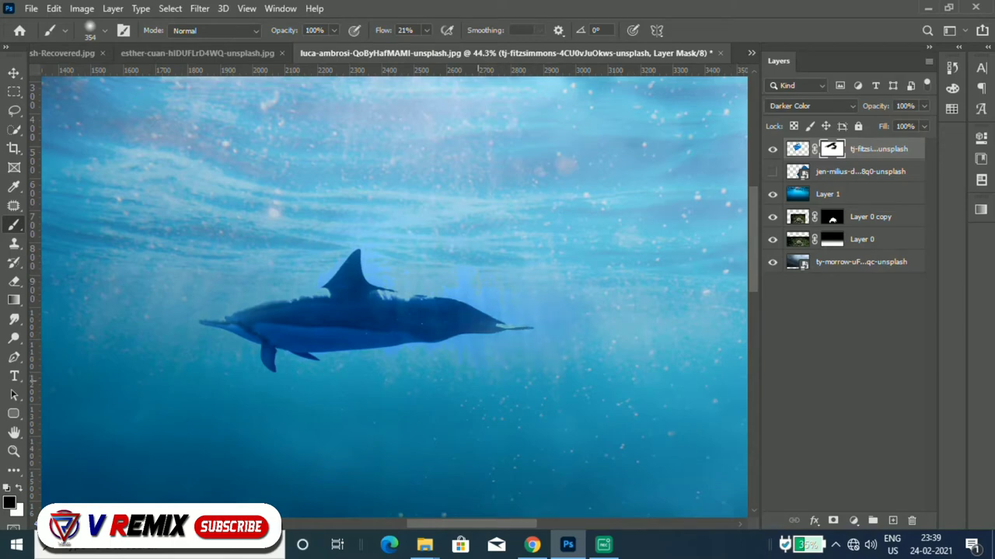
scroll(543, 310, "down", 5)
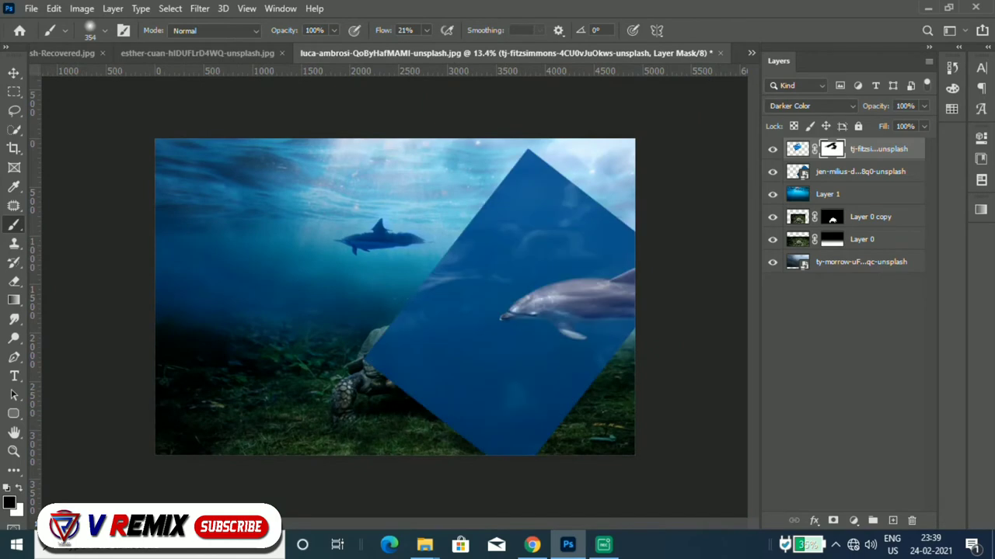
- Rasterize the close-up dolphin layer and, after previewing several blend modes, apply Dissolve
right_click(862, 172)
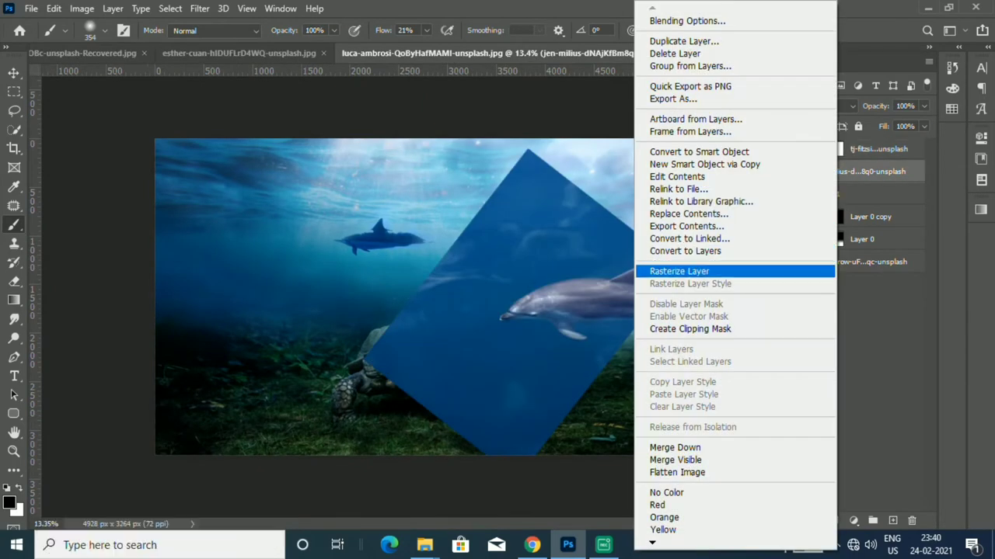
left_click(700, 269)
left_click(812, 106)
key("Down")
key("Down")
key("Down")
key("Down")
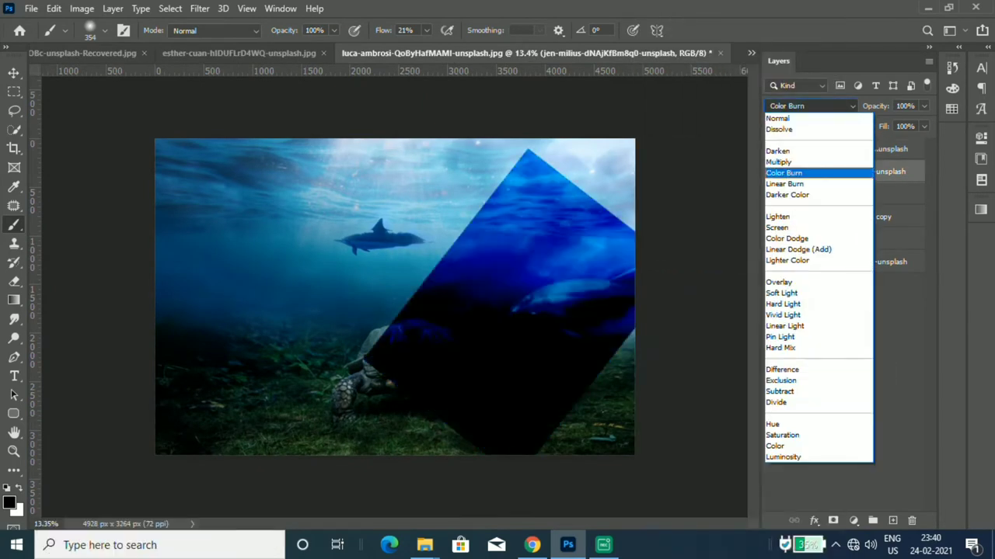
key("Down")
key("Down")
key("Down")
key("Down")
key("Down")
key("Down")
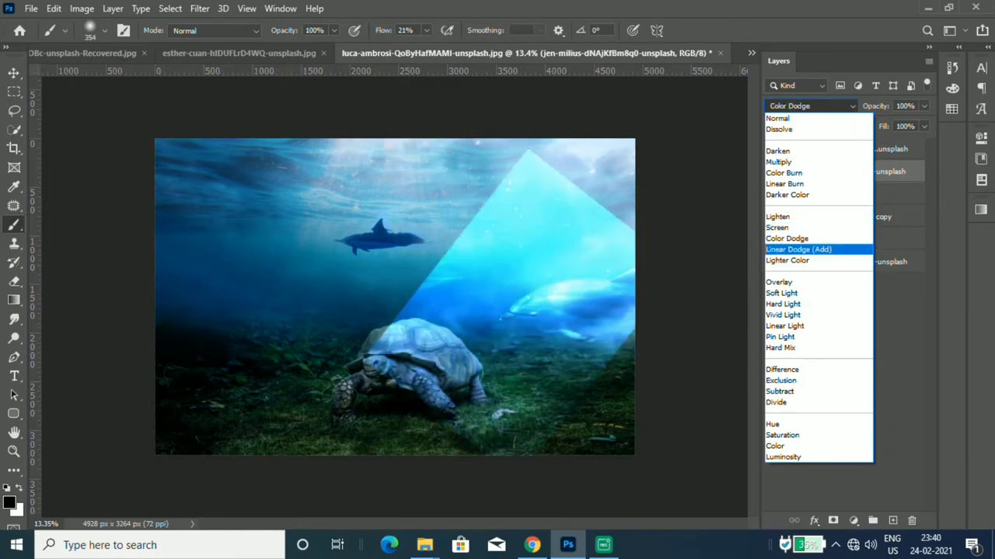
key("Down")
key("Down")
key("Down")
key("Down")
key("Down")
key("Down")
key("Down")
key("Down")
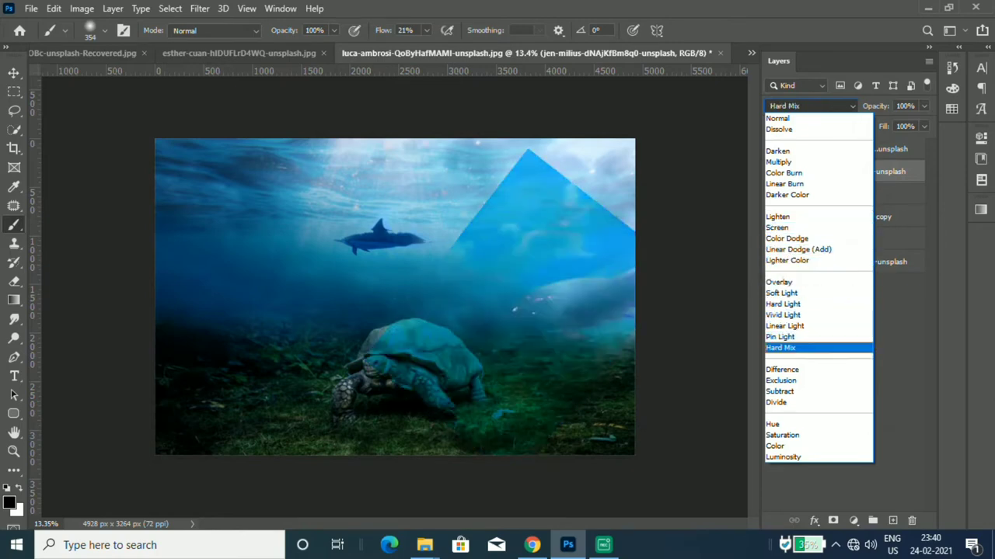
key("Down")
key("Down")
key("Down")
key("Down")
key("Down")
key("Down")
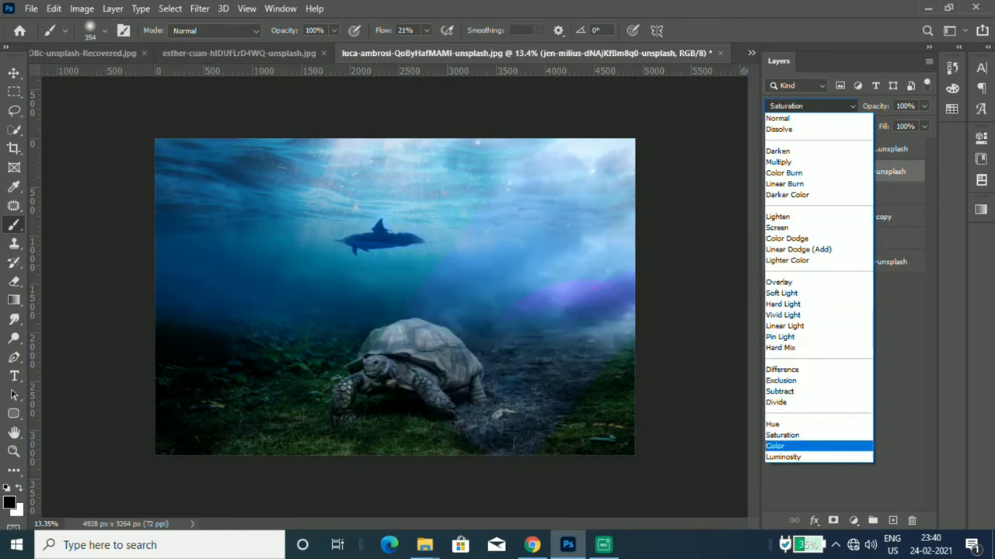
key("Down")
key("Down")
key("Down")
key("Down")
key("Return")
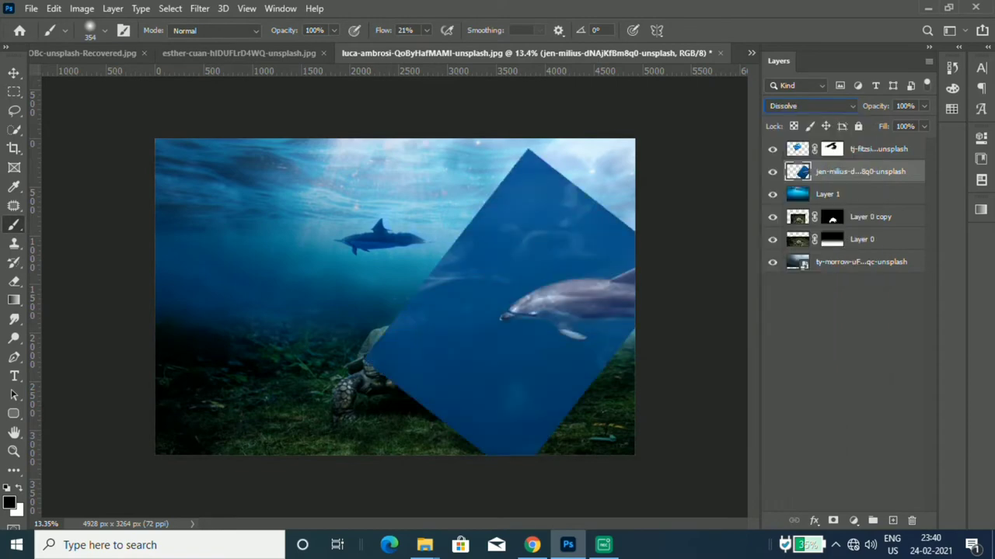
- Shift the dolphin photo about 116 px left and Quick-Select the whole dolphin body and fin
key("w")
scroll(609, 306, "up", 1)
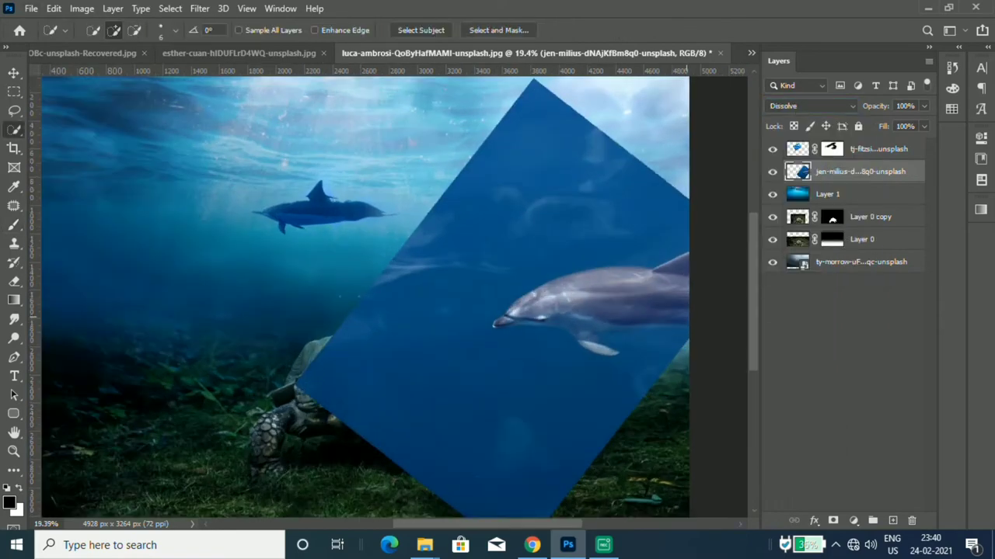
scroll(608, 306, "up", 4)
scroll(482, 311, "down", 3)
scroll(403, 311, "up", 3)
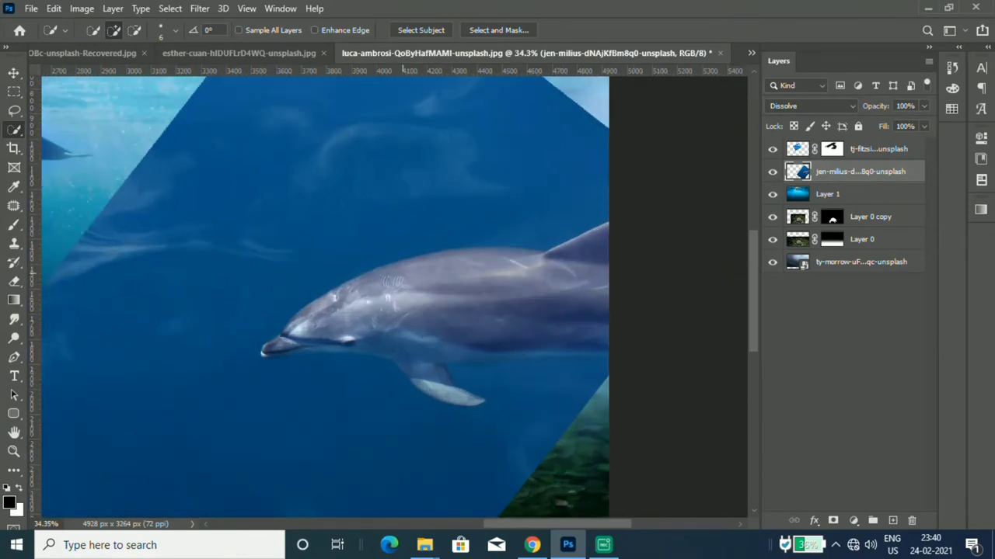
left_click_drag(400, 272, 309, 272)
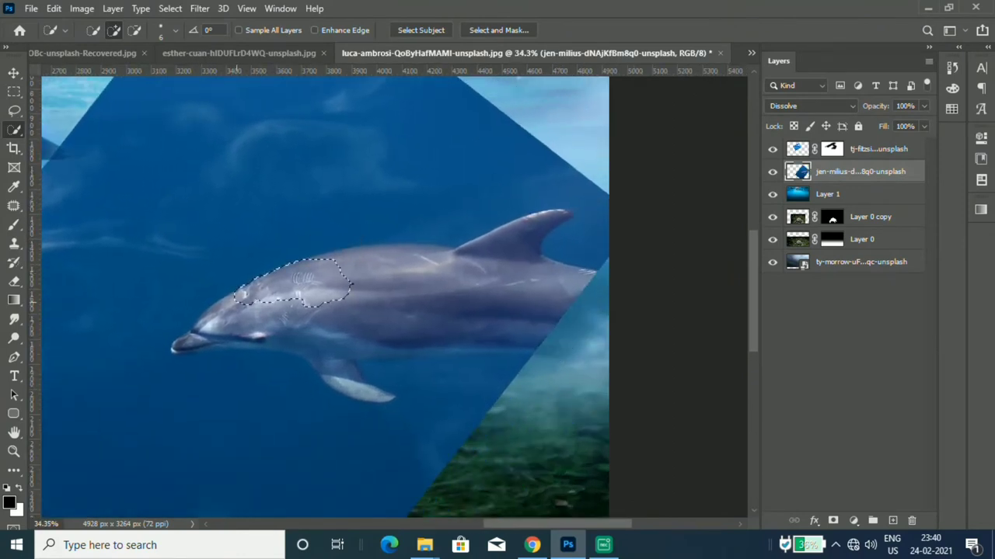
mouse_move(536, 295)
left_mouse_down()
mouse_move(595, 311)
mouse_move(435, 349)
mouse_move(210, 311)
left_mouse_up()
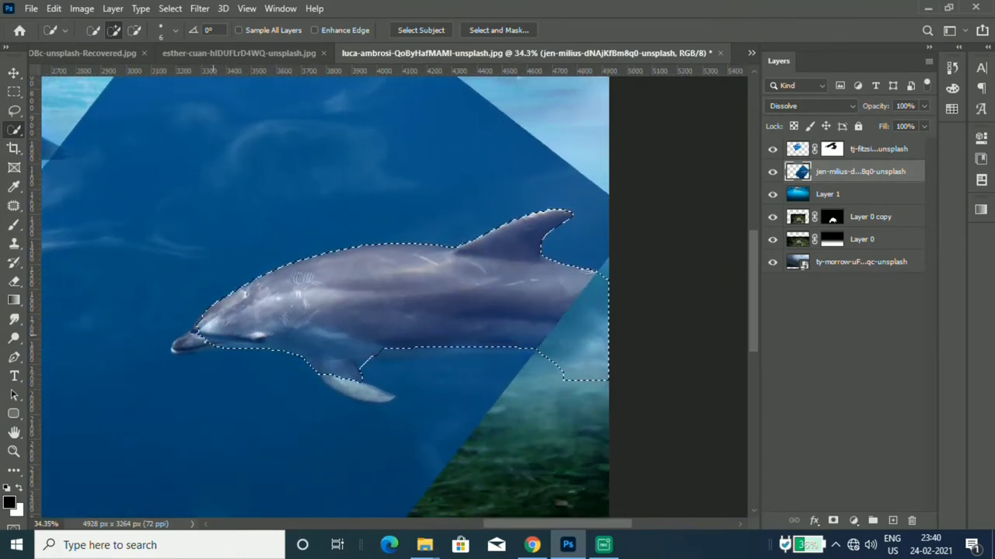
- Refine the selection at snout, fin gap, belly and tail, then mask the photo to the dolphin
scroll(206, 321, "up", 3)
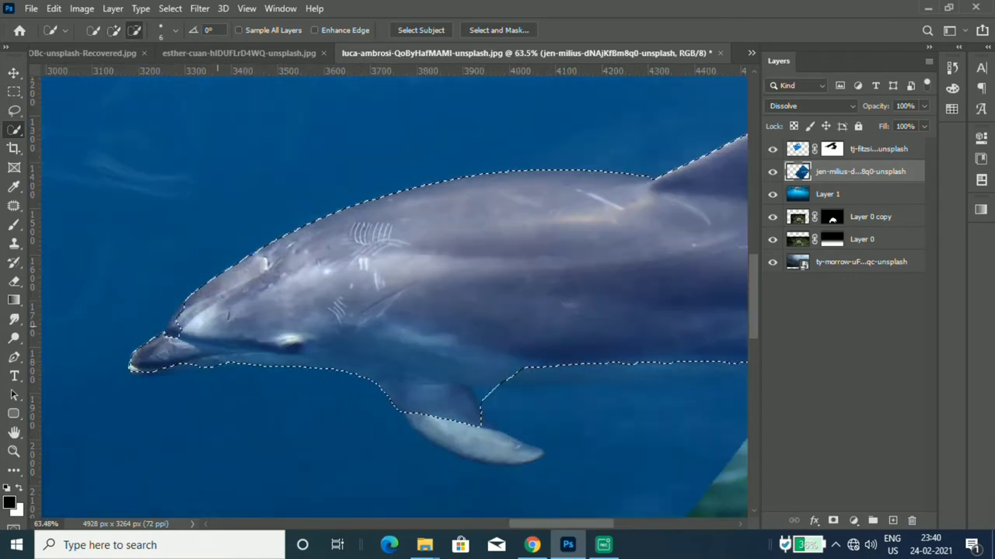
scroll(206, 320, "up", 3)
left_click_drag(183, 330, 159, 345)
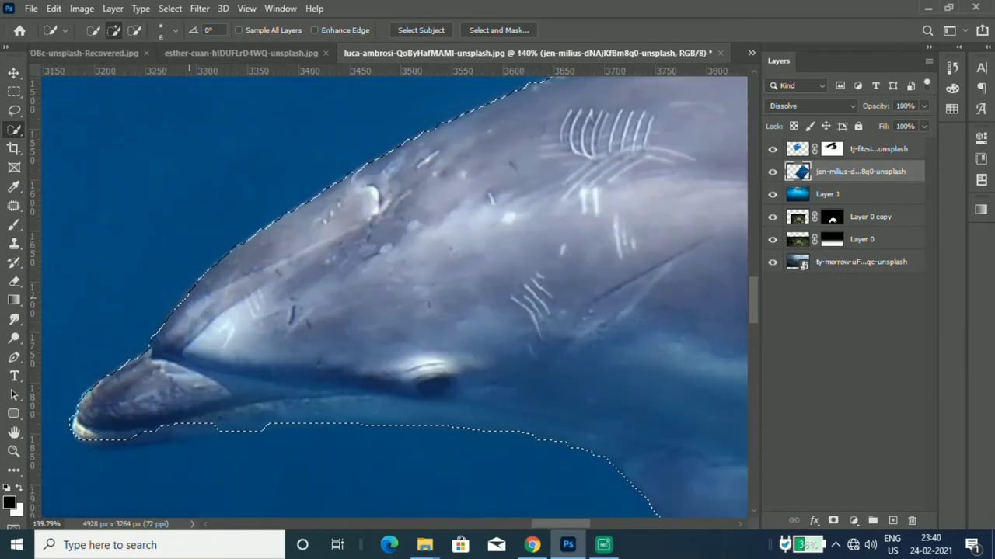
left_click_drag(107, 443, 160, 447)
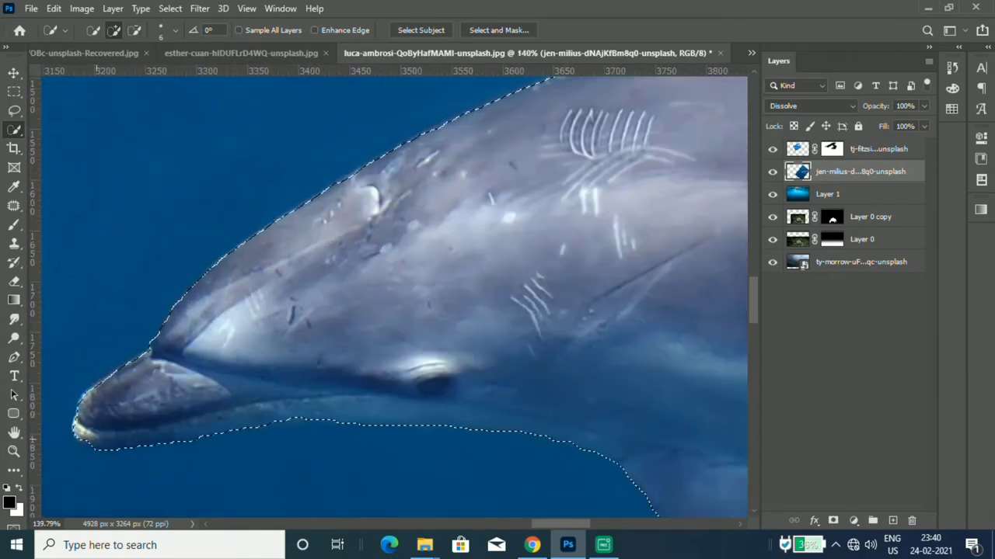
scroll(206, 394, "down", 3)
scroll(207, 394, "down", 2)
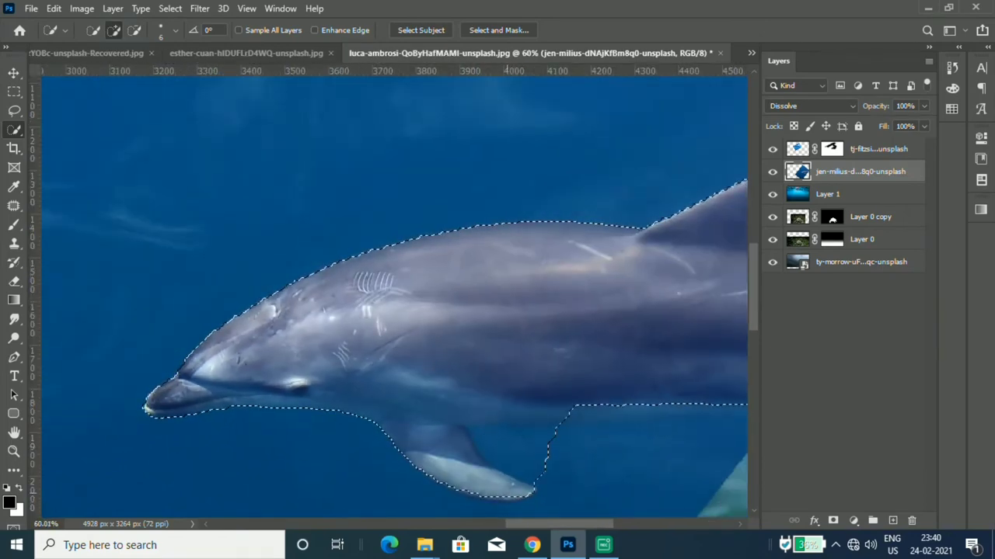
left_click_drag(536, 451, 497, 443)
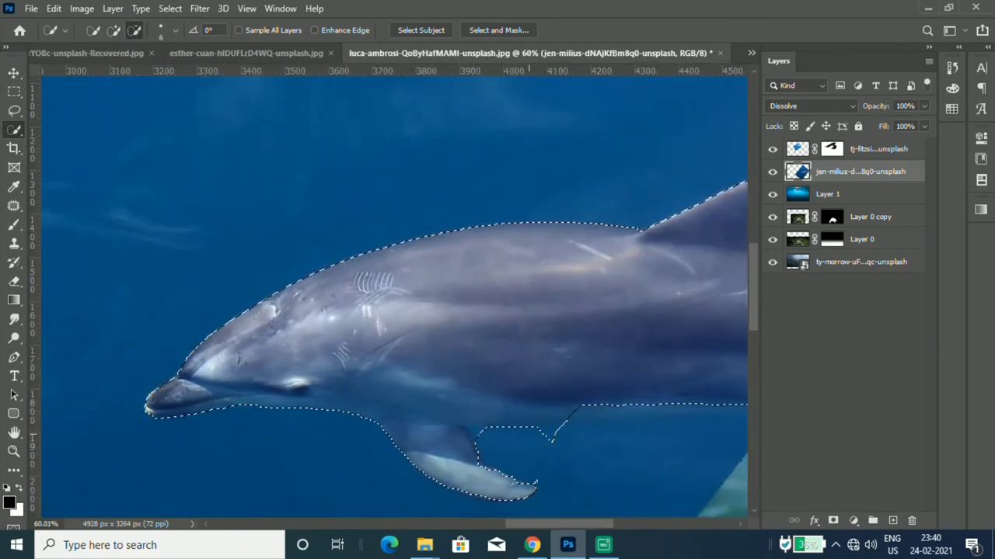
scroll(588, 350, "down", 2)
scroll(466, 349, "up", 2)
scroll(408, 350, "up", 2)
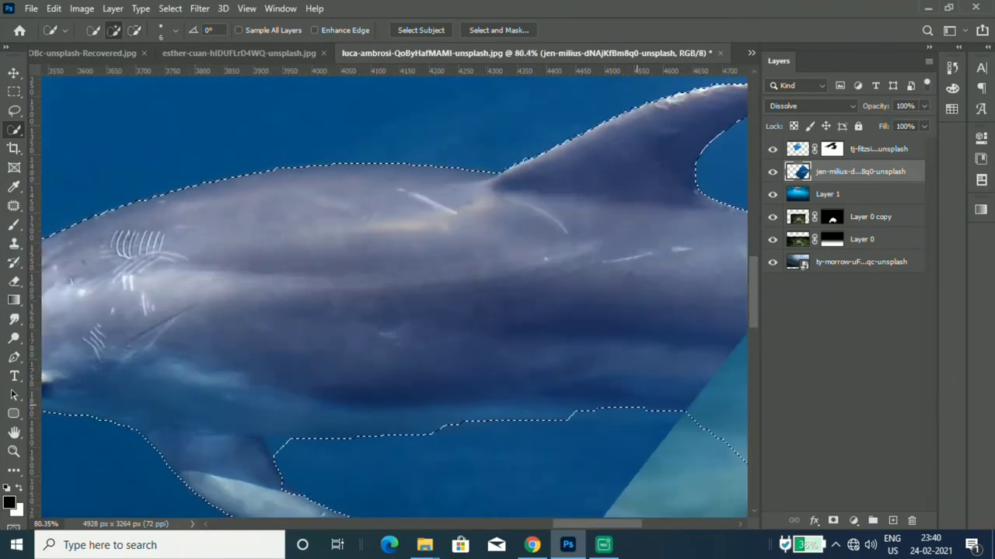
left_click_drag(560, 413, 390, 410)
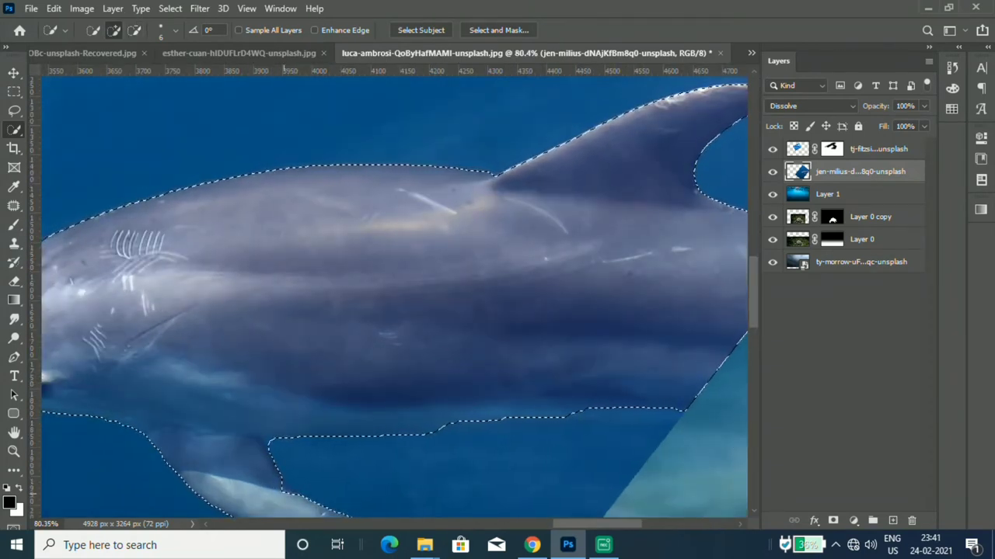
left_click_drag(342, 175, 288, 177)
scroll(443, 433, "down", 3)
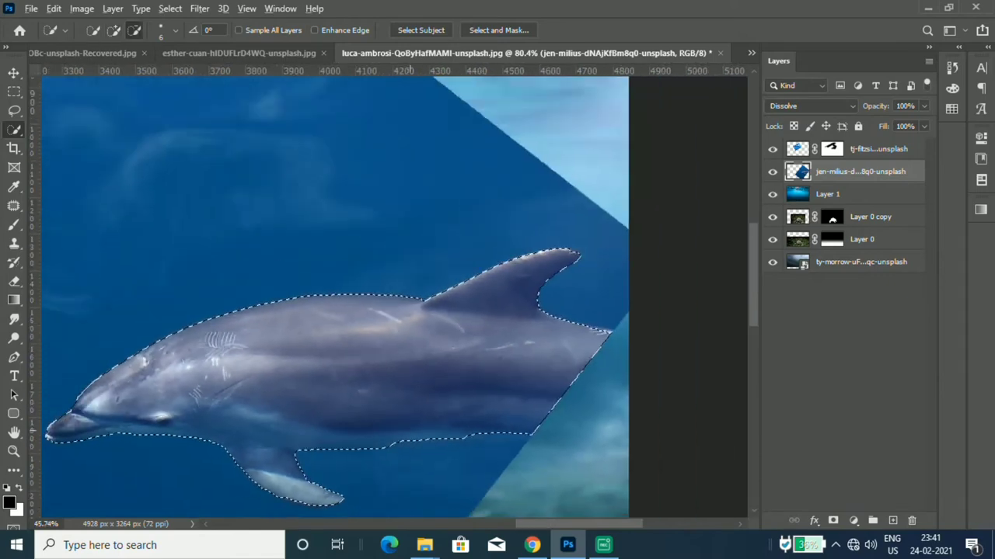
scroll(443, 433, "down", 2)
left_click(832, 521)
- Scale the dolphin to about 76%, move it up-right and rotate it about 18 degrees
key("ctrl+0")
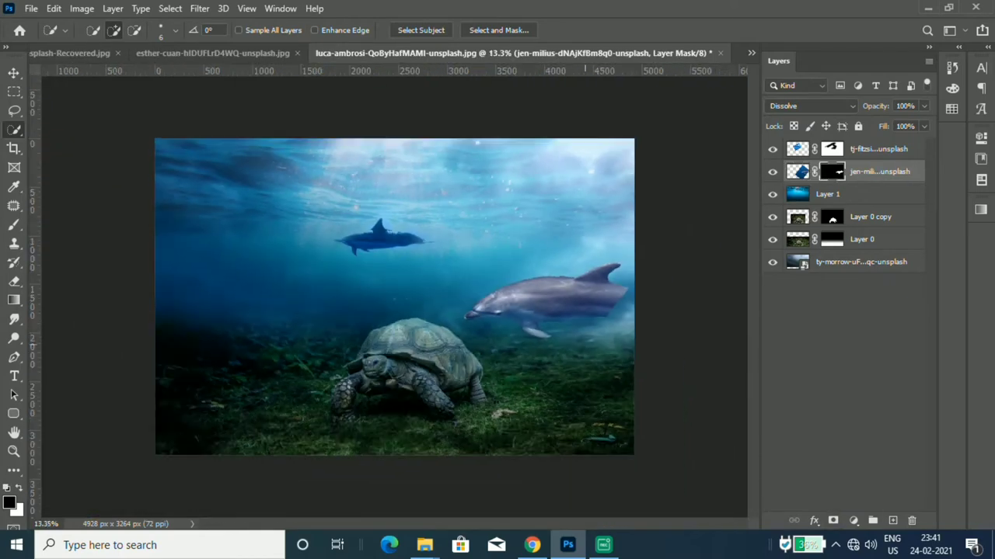
key("v")
scroll(746, 284, "up", 1)
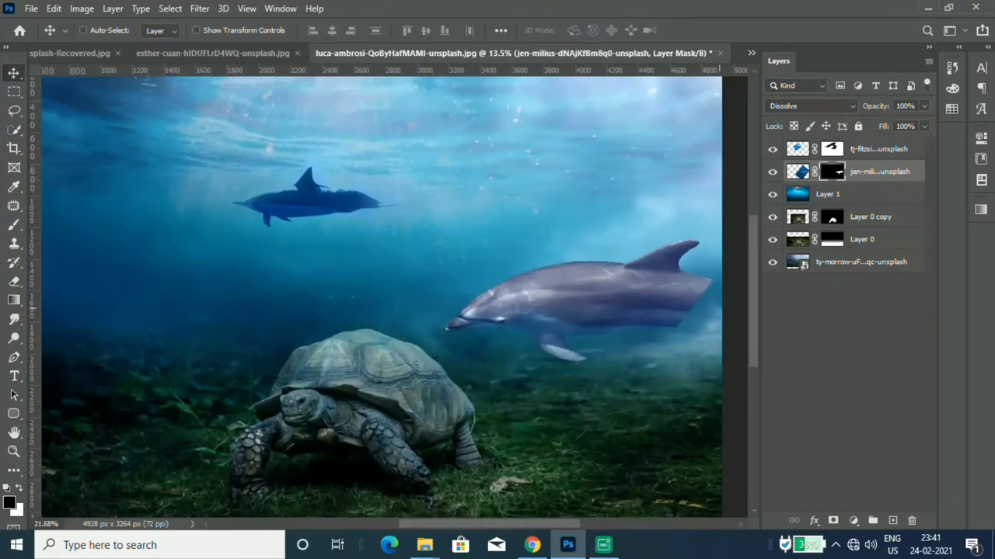
scroll(684, 272, "up", 2)
scroll(684, 271, "up", 1)
scroll(684, 272, "down", 1)
scroll(684, 272, "down", 2)
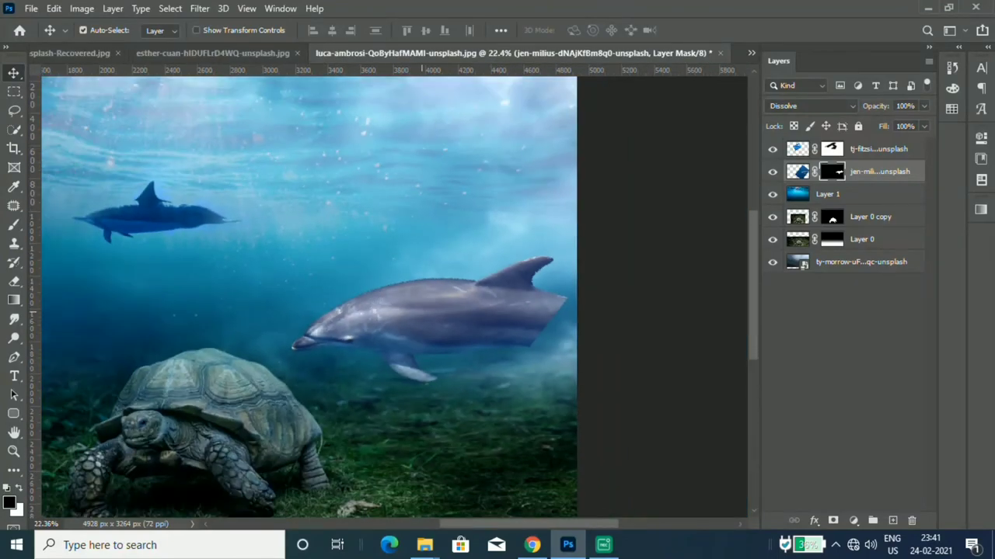
key("ctrl+t")
scroll(462, 311, "down", 2)
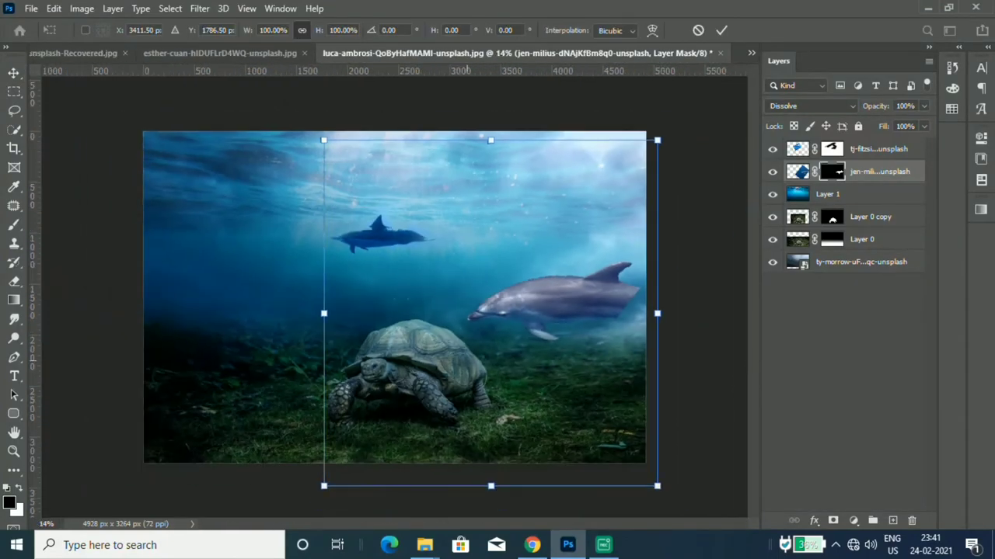
left_click_drag(657, 140, 577, 233)
mouse_move(510, 352)
left_mouse_down()
mouse_move(626, 202)
mouse_move(625, 227)
left_mouse_up()
left_click_drag(704, 371, 654, 405)
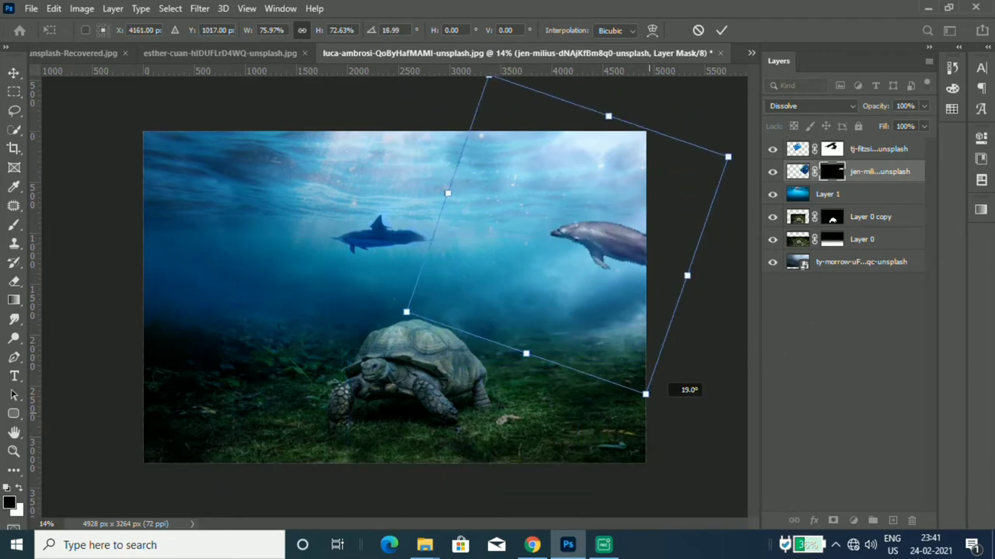
key("Return")
key("v")
- Deselect, then shrink the dolphin further (about 61% and smaller) and push it to the right edge
scroll(584, 247, "up", 2)
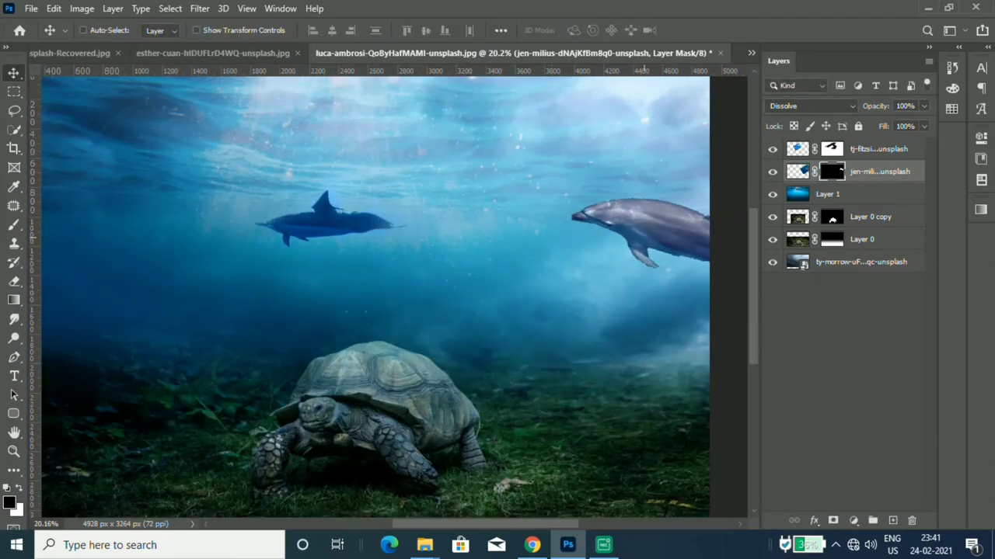
scroll(584, 247, "up", 1)
scroll(668, 186, "up", 2)
scroll(668, 187, "up", 2)
scroll(668, 187, "down", 1)
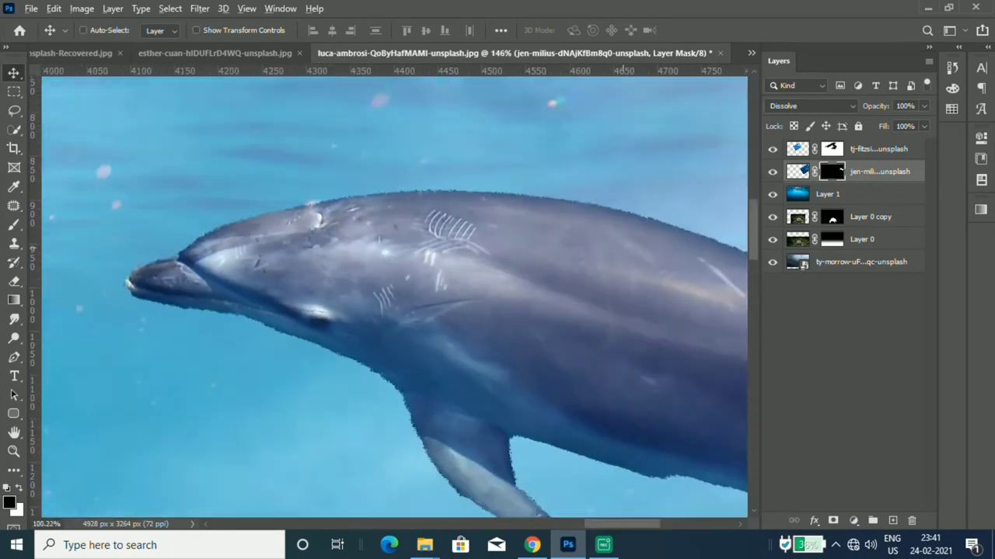
scroll(668, 186, "down", 1)
scroll(430, 252, "down", 1)
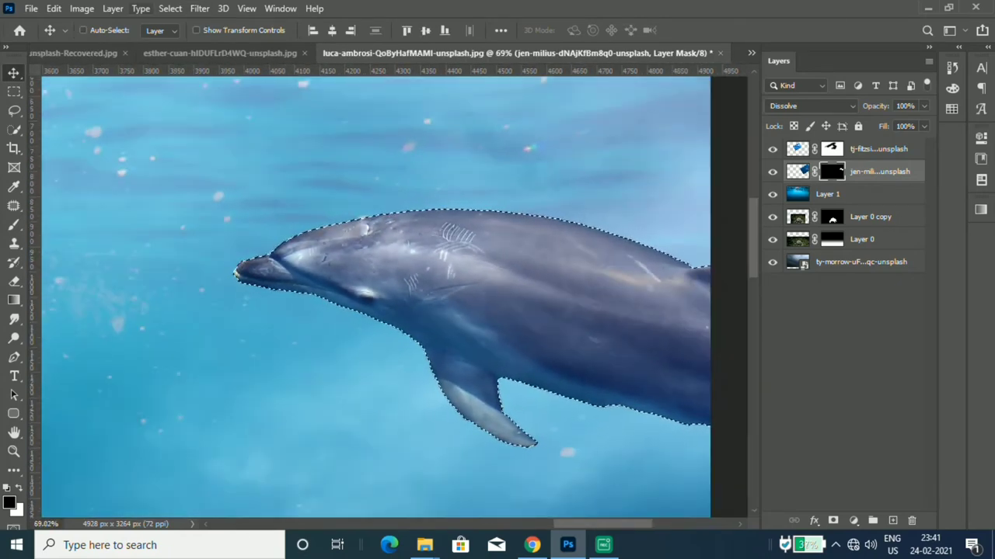
key("ctrl+d")
scroll(439, 225, "down", 2)
key("ctrl+t")
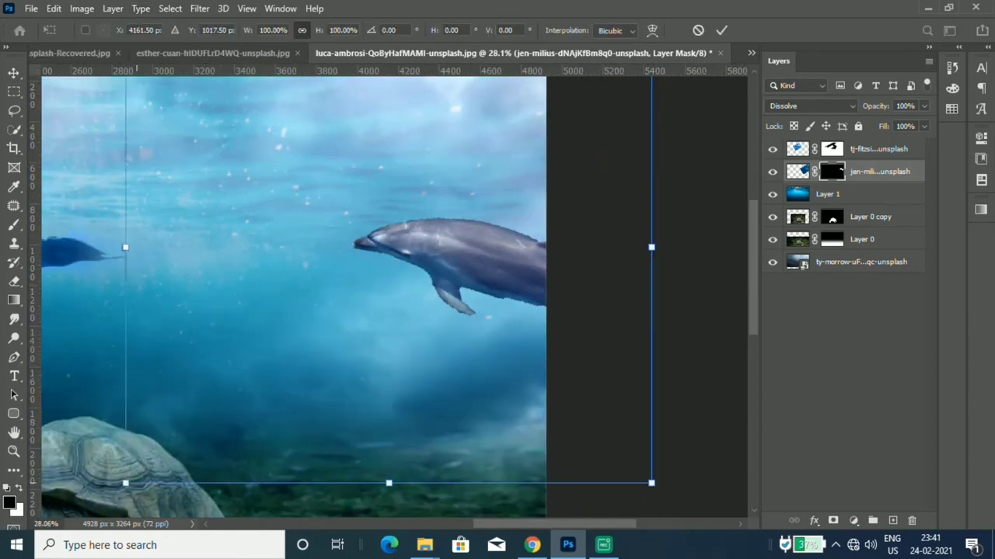
left_click_drag(122, 482, 329, 329)
left_click_drag(512, 163, 462, 195)
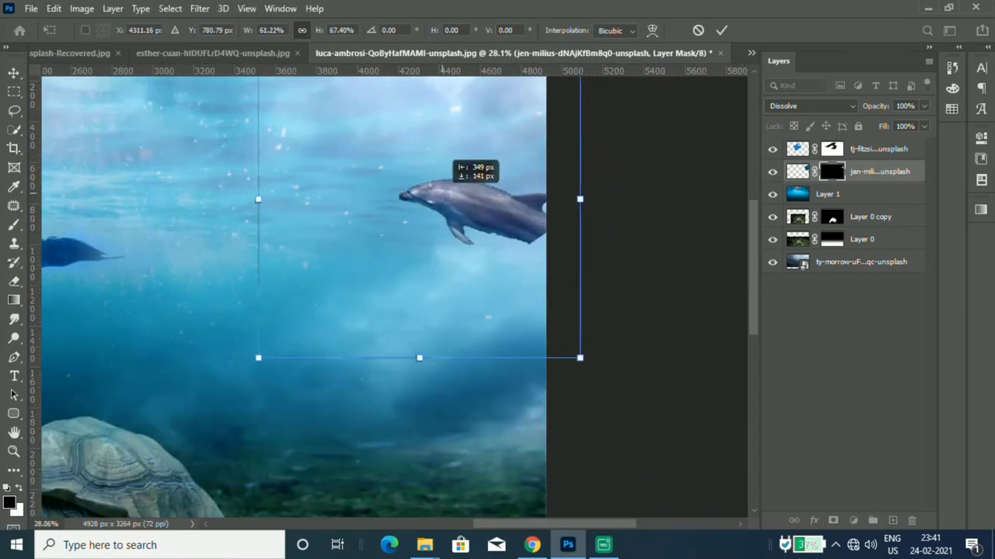
left_click_drag(599, 361, 506, 260)
left_click_drag(435, 167, 515, 187)
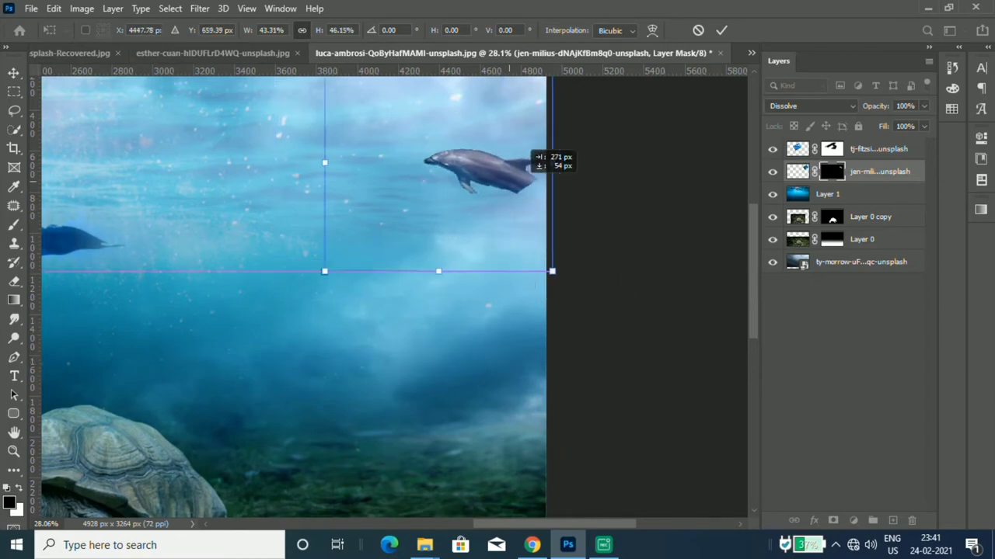
key("Return")
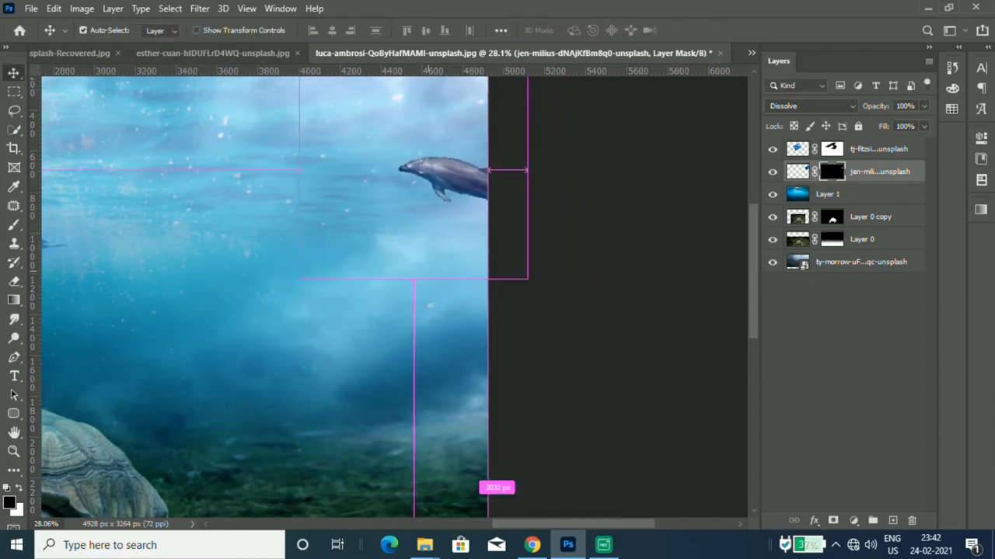
- Lower the small right-edge dolphin and move the middle dolphin up and to the right
scroll(389, 295, "down", 3)
left_click_drag(595, 218, 594, 283)
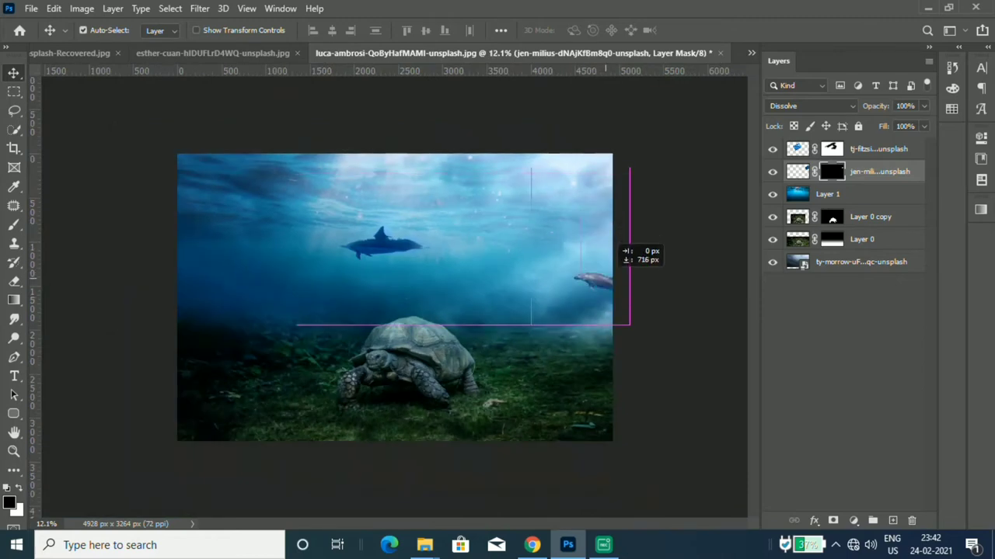
left_click_drag(380, 247, 474, 275)
left_click_drag(488, 229, 519, 202)
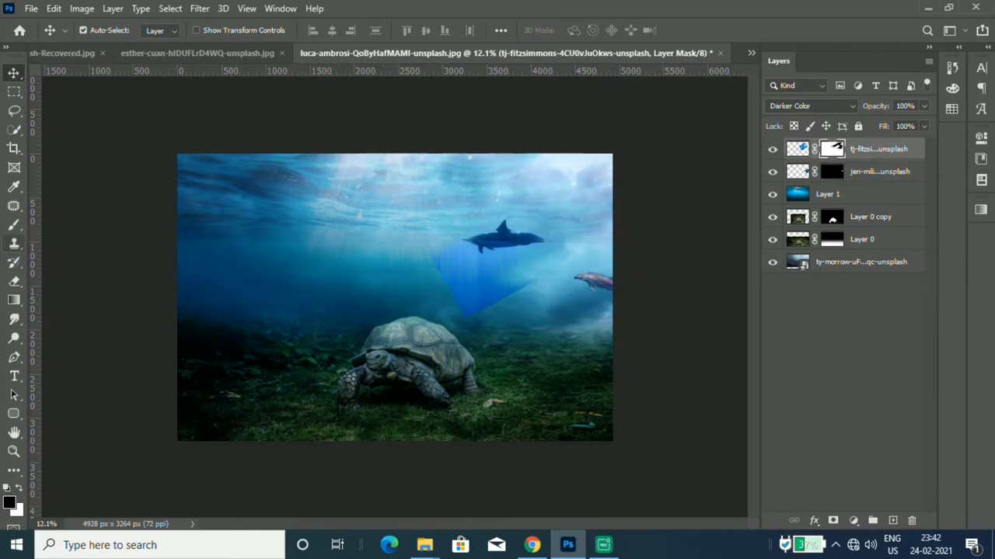
- Set eraser flow to 100%, brush out the blue wedge, and move the middle dolphin left and down
key("e")
left_click_drag(366, 29, 424, 48)
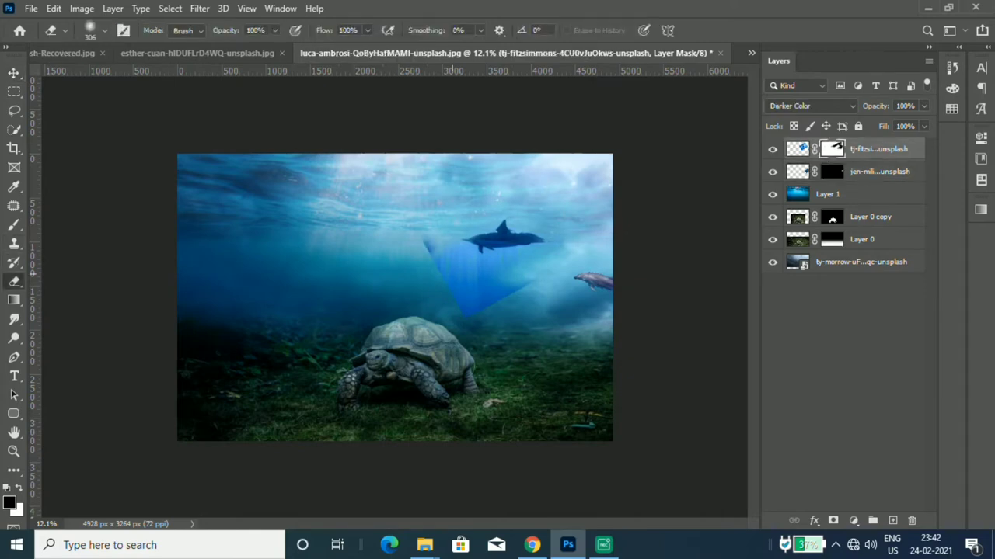
key("b")
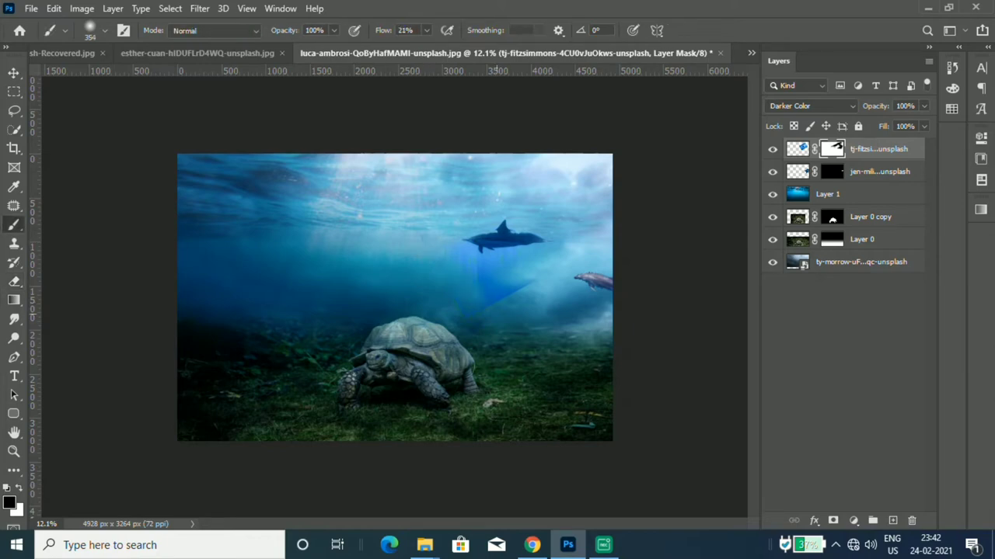
scroll(494, 282, "up", 5, "alt")
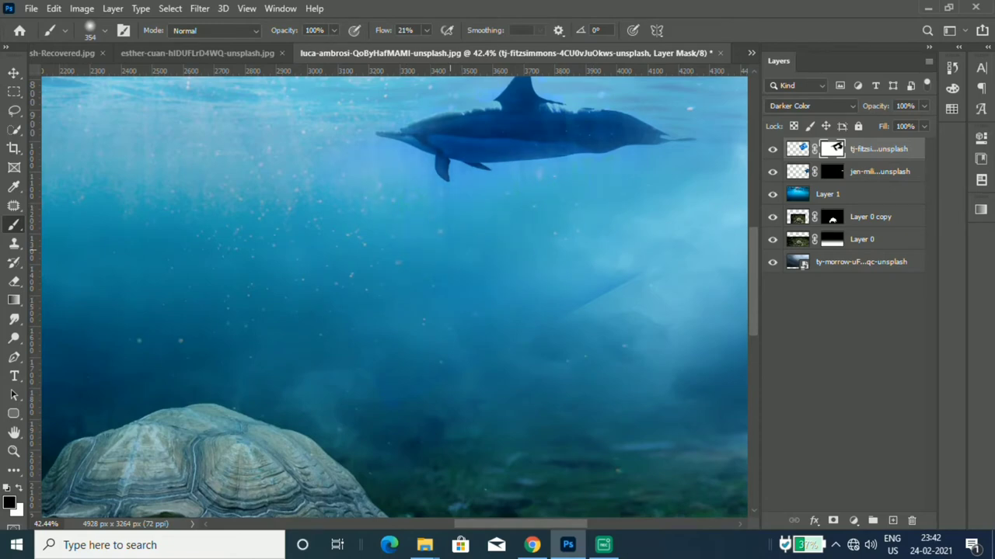
scroll(547, 267, "down", 5, "alt")
left_click_drag(547, 183, 464, 222)
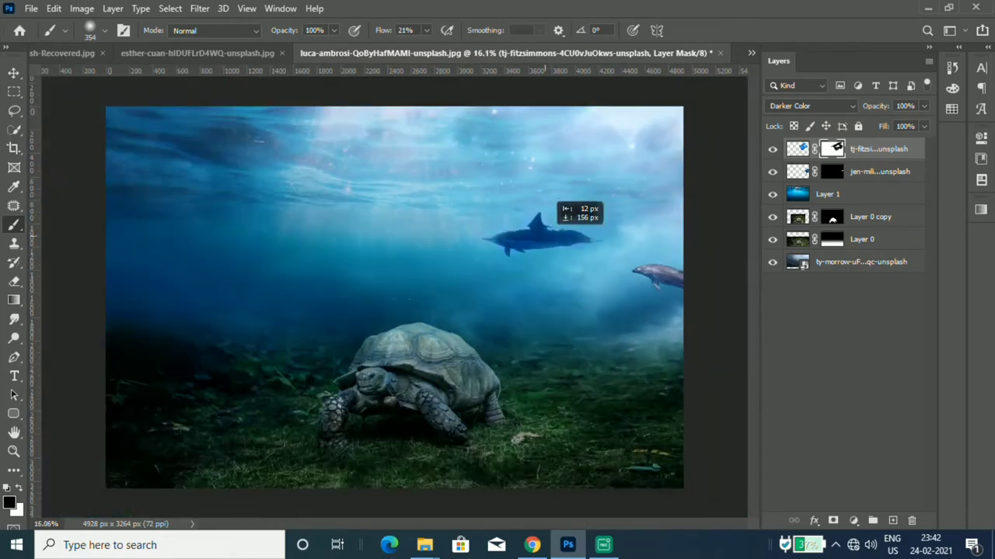
scroll(464, 222, "down", 2, "alt")
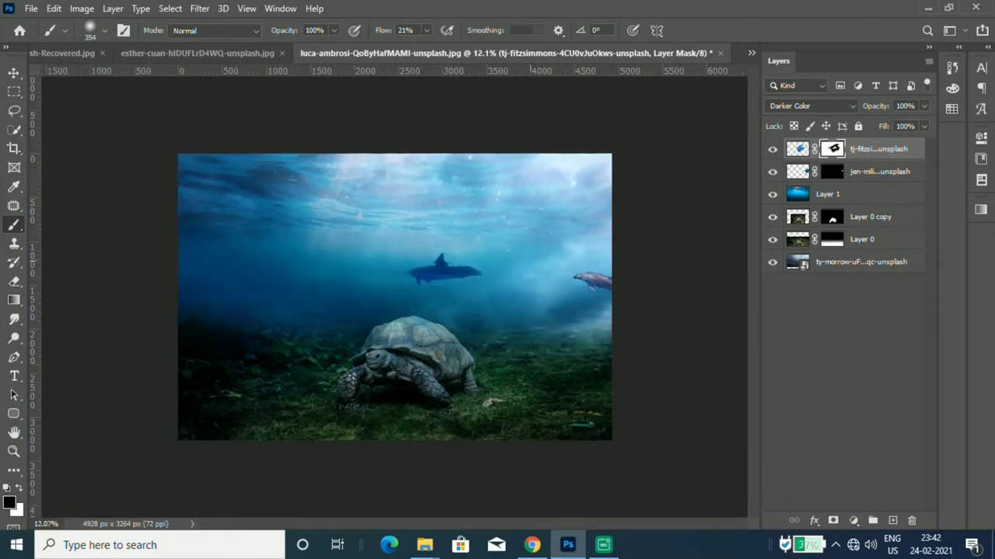
- Squash the Layer 1 water overlay to 73% height from the top
key("alt+bracketleft")
key("alt+bracketleft")
key("ctrl+t")
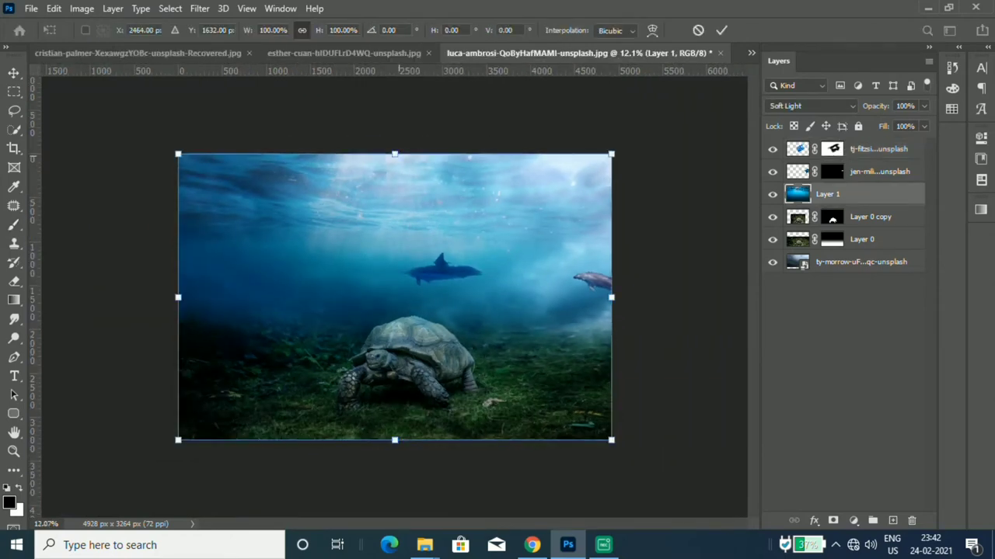
mouse_move(394, 154)
left_mouse_down()
mouse_move(395, 231)
mouse_move(452, 232)
left_mouse_up()
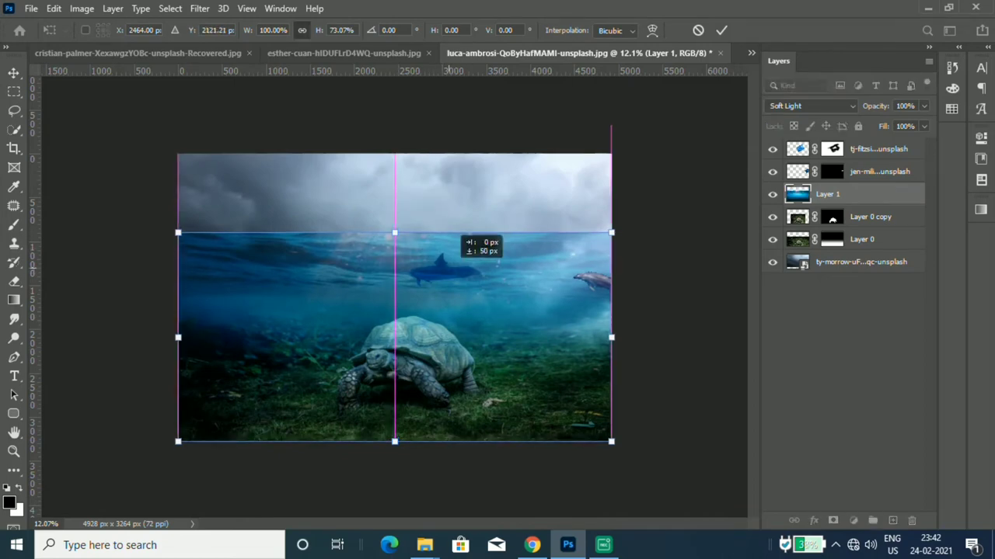
key("Return")
key("b")
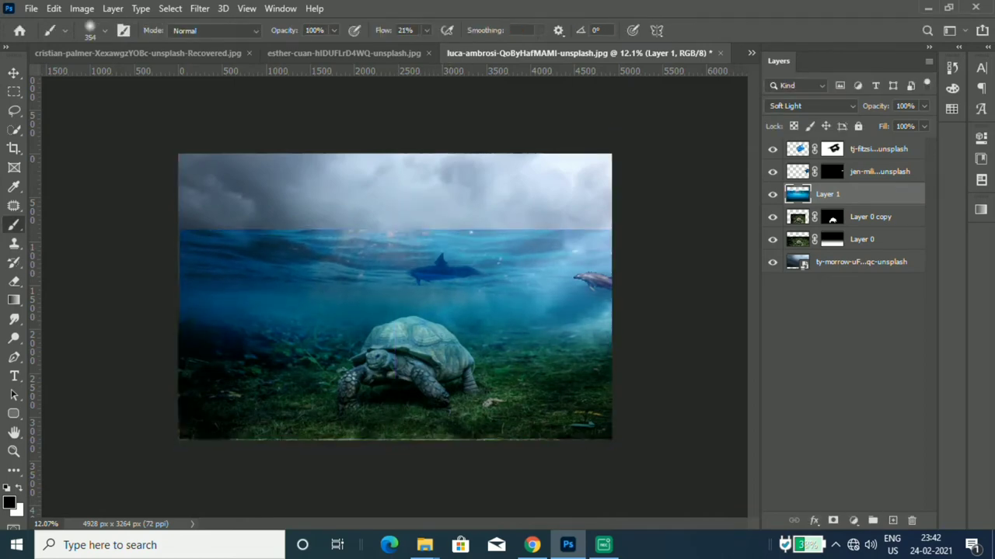
- Adjust the two dolphin layers together, then slide the middle dolphin left along the waterline
key("alt+bracketright")
key("shift+alt+bracketright")
key("v")
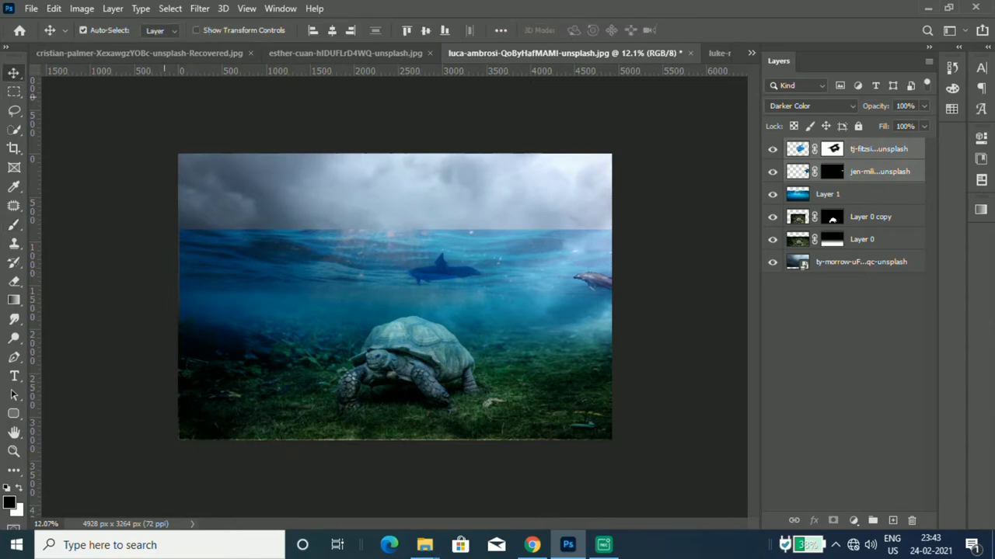
left_click_drag(440, 260, 436, 282)
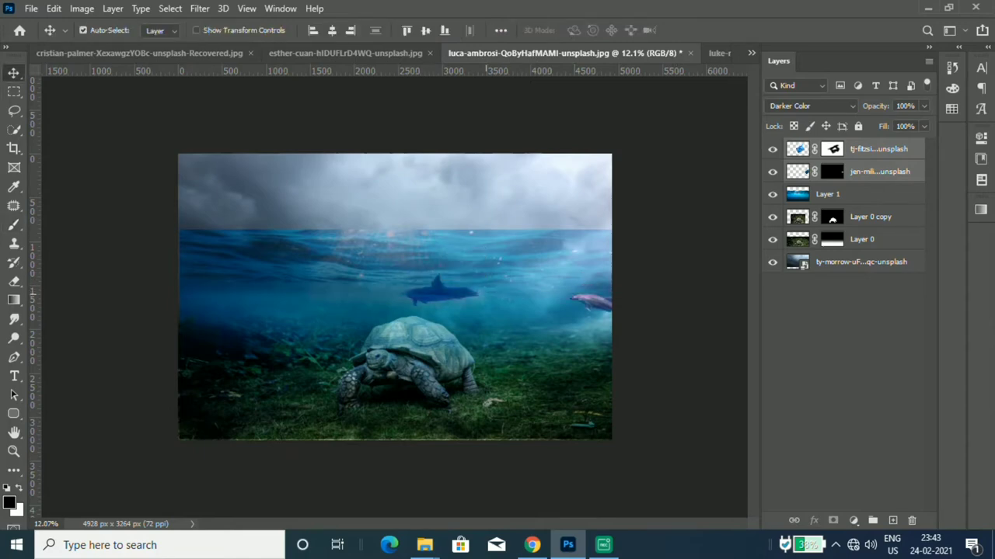
left_click_drag(440, 291, 443, 268)
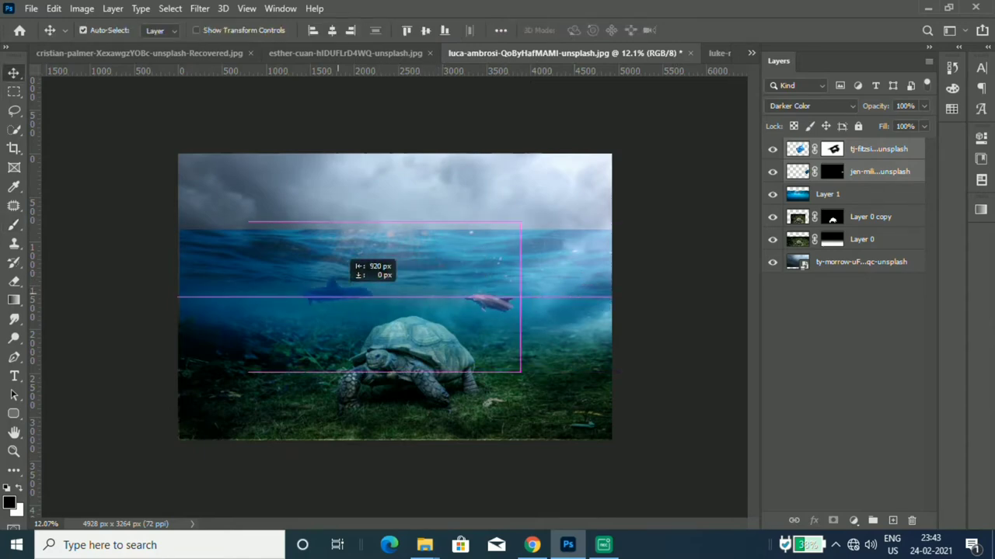
left_click(831, 148)
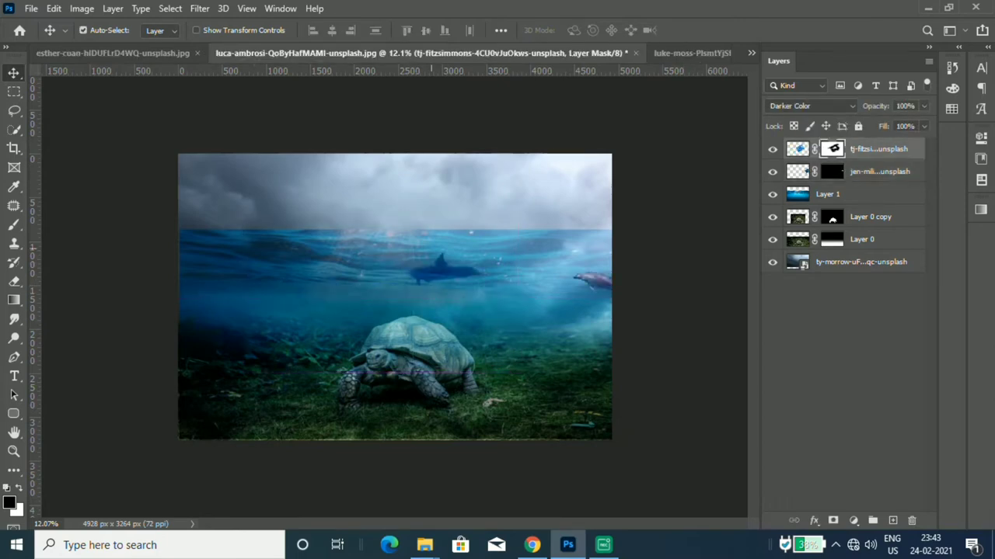
mouse_move(451, 235)
left_mouse_down()
mouse_move(364, 237)
mouse_move(405, 233)
left_mouse_up()
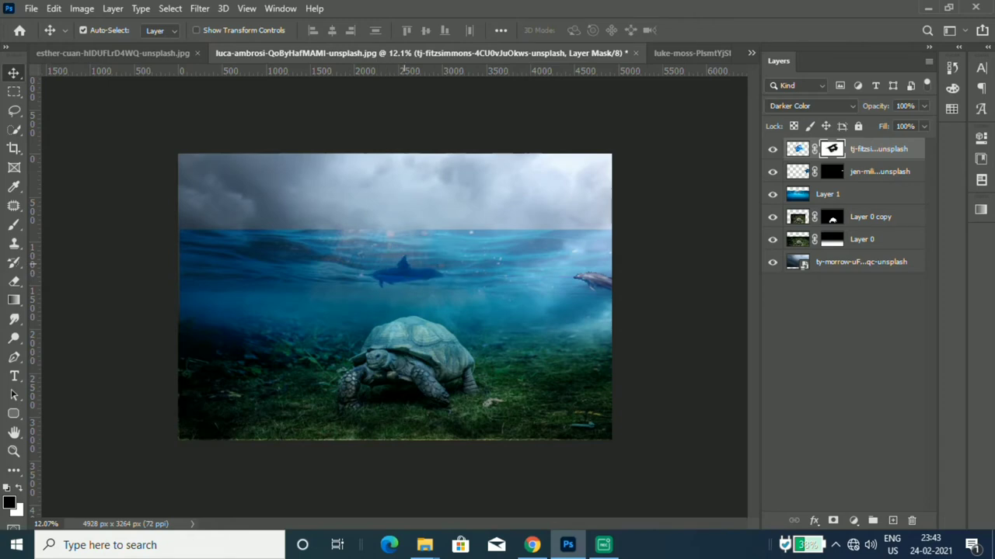
scroll(396, 264, "up", 3, "alt")
scroll(400, 264, "down", 2, "alt")
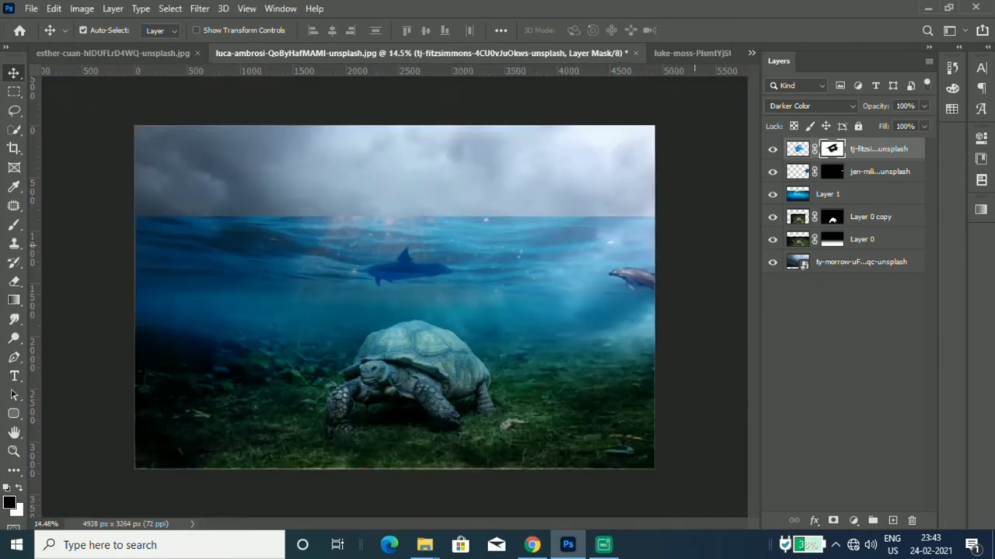
- Nudge Layer 1's top edge slightly lower and bring the beach photo document forward
key("alt+bracketleft")
key("alt+bracketleft")
key("ctrl+t")
left_click_drag(395, 215, 396, 224)
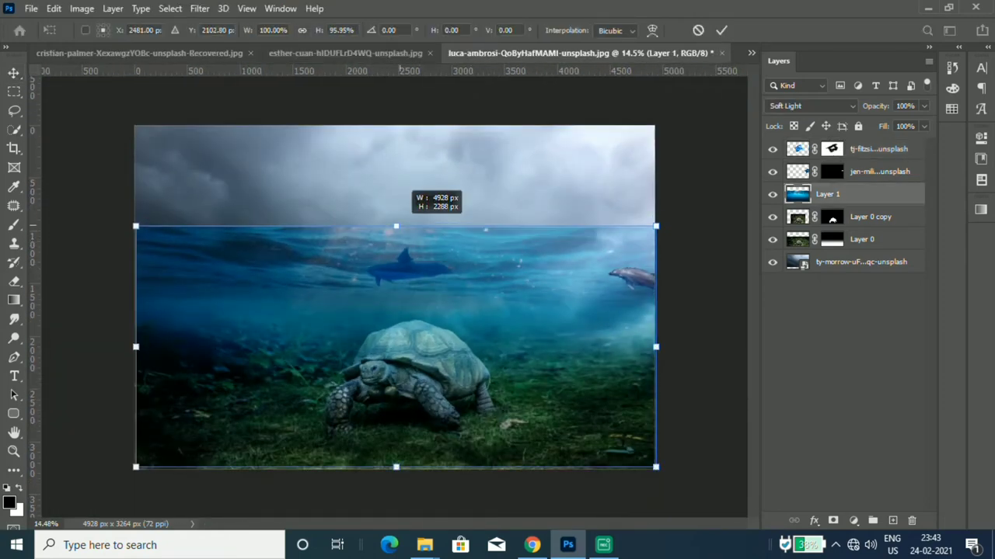
key("Return")
key("ctrl+shift+Tab")
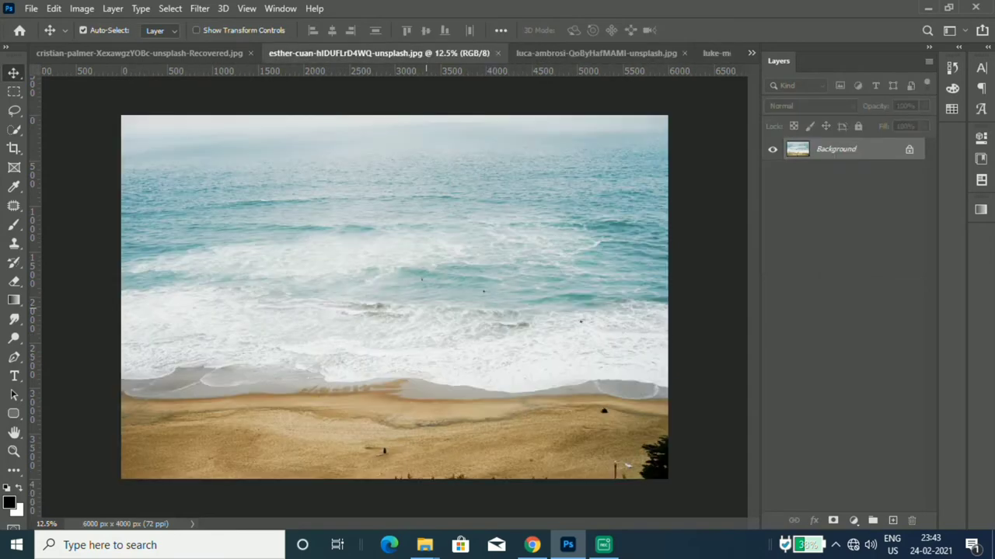
- Unlock the beach photo layer, move it right and down, and shrink it to about 80%
mouse_move(353, 70)
left_mouse_down()
mouse_move(557, 68)
mouse_move(544, 38)
mouse_move(395, 295)
left_mouse_up()
key("Return")
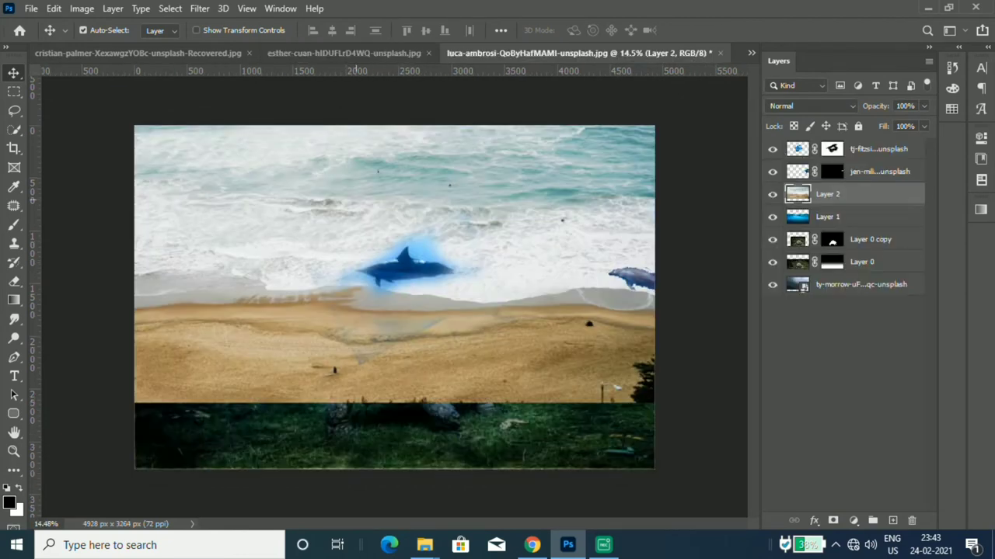
key("ctrl+t")
left_click_drag(373, 185, 420, 226)
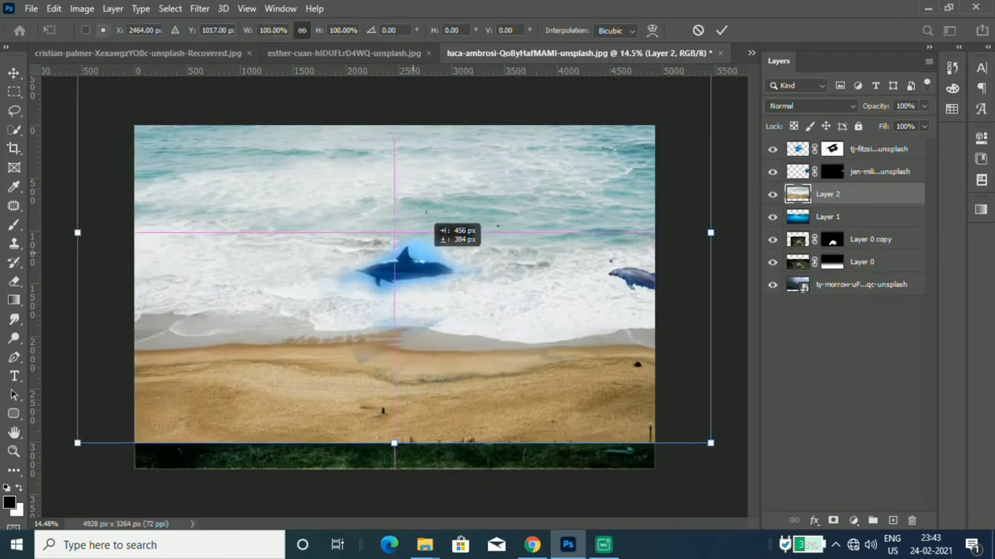
scroll(394, 300, "down", 2)
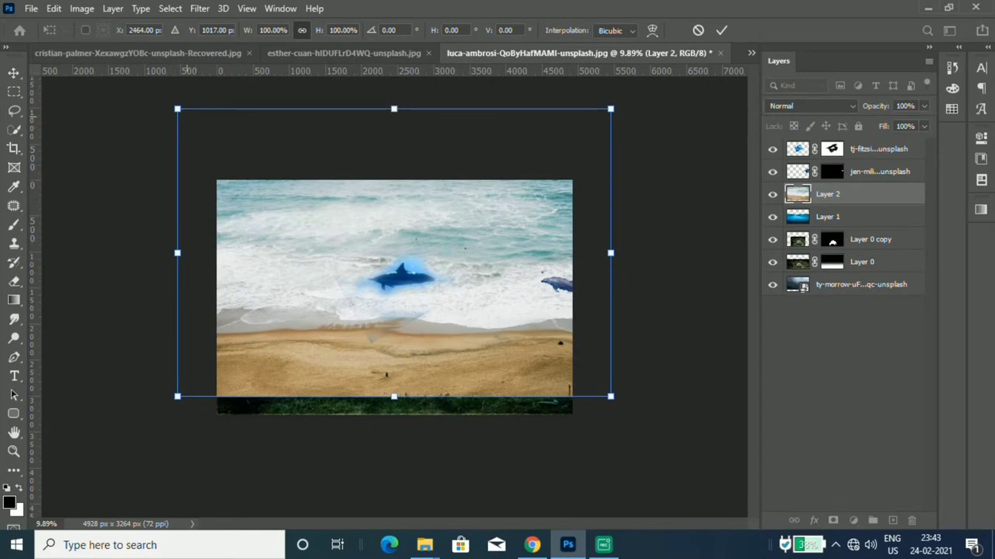
mouse_move(177, 109)
left_mouse_down()
mouse_move(216, 169)
mouse_move(263, 190)
left_mouse_up()
mouse_move(565, 412)
left_mouse_down()
mouse_move(572, 416)
mouse_move(486, 358)
left_mouse_up()
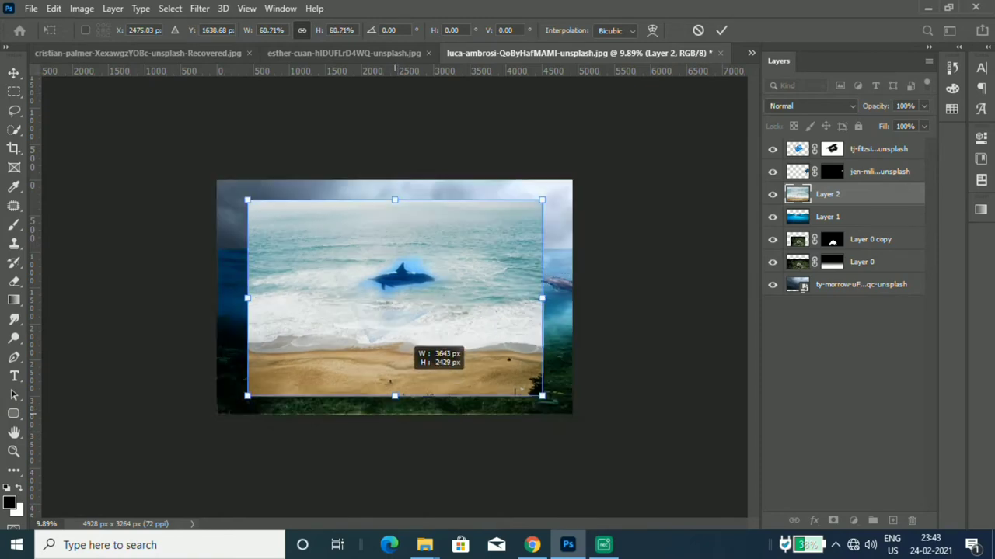
- Undo the enlargement and squash the beach layer into a shoreline strip about 35% high
key("ctrl+z")
mouse_move(395, 413)
left_mouse_down()
mouse_move(394, 253)
mouse_move(395, 276)
left_mouse_up()
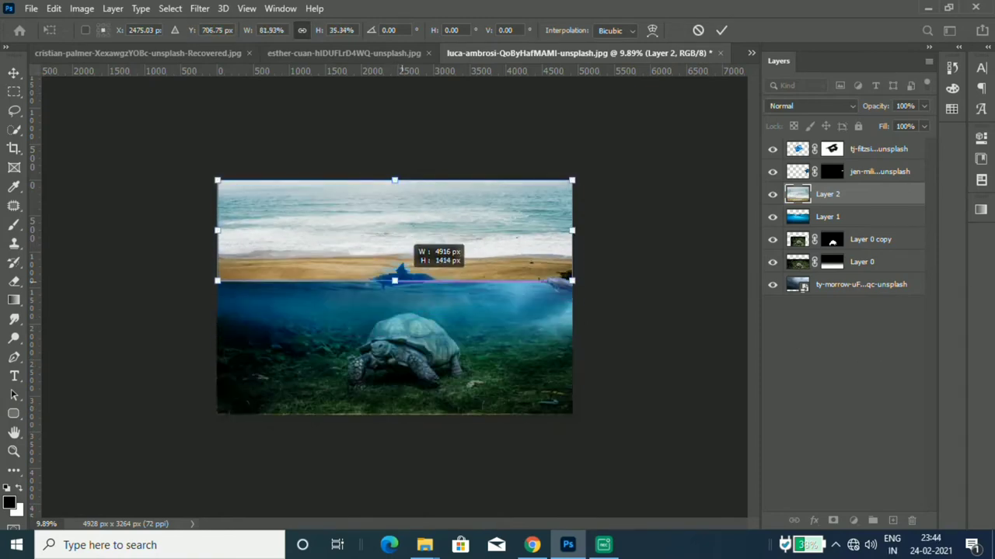
scroll(394, 276, "up", 2)
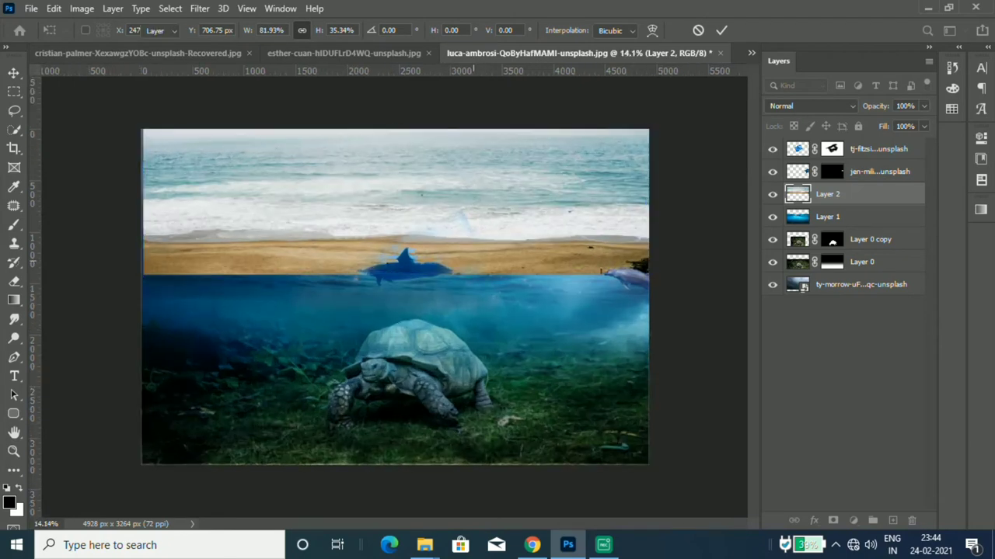
key("Return")
scroll(395, 296, "up", 2)
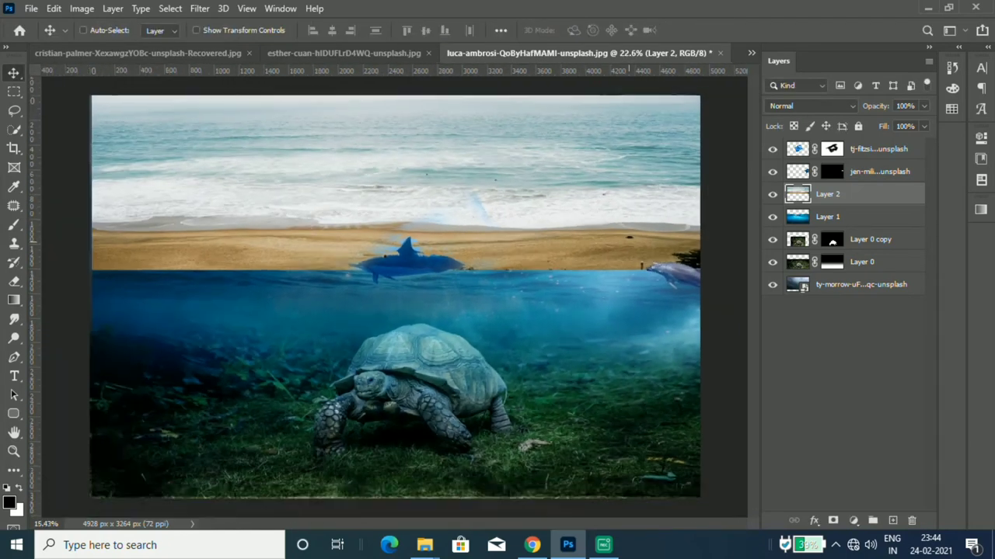
scroll(395, 296, "down", 2)
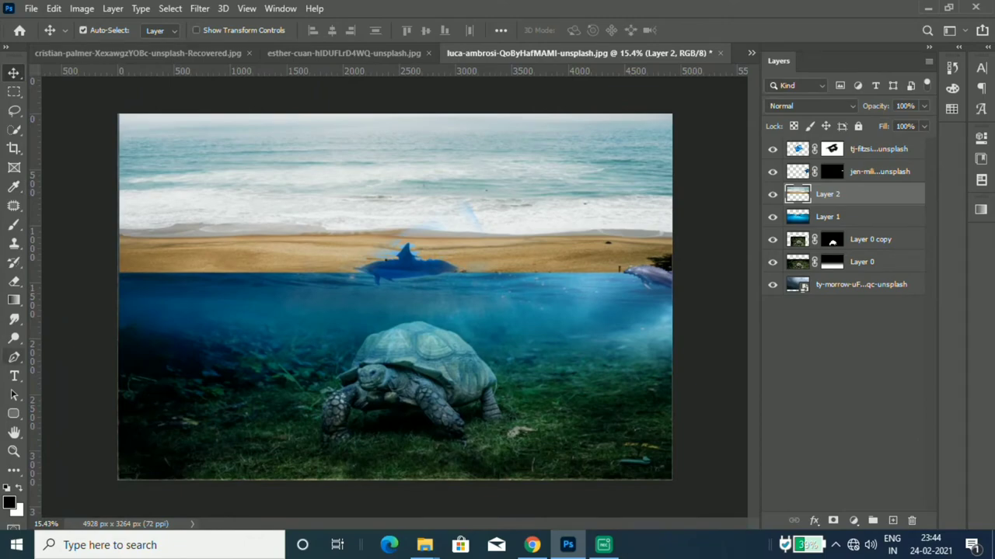
right_click(14, 357)
scroll(158, 228, "up", 2)
- Trace a closed curved Pen path along the wavy surf line, starting at the left
scroll(157, 228, "up", 3)
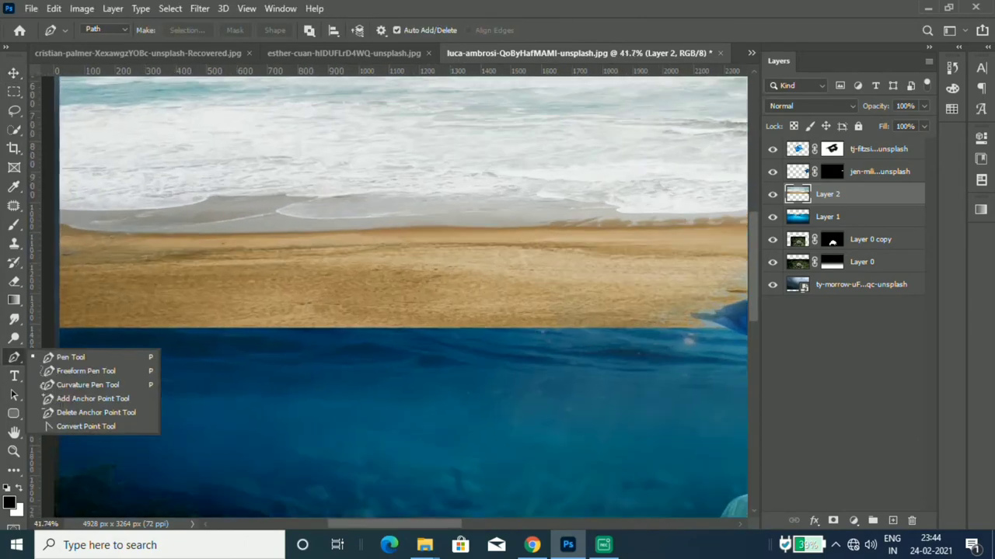
scroll(158, 228, "up", 2)
scroll(252, 225, "down", 1)
left_click_drag(58, 211, 95, 208)
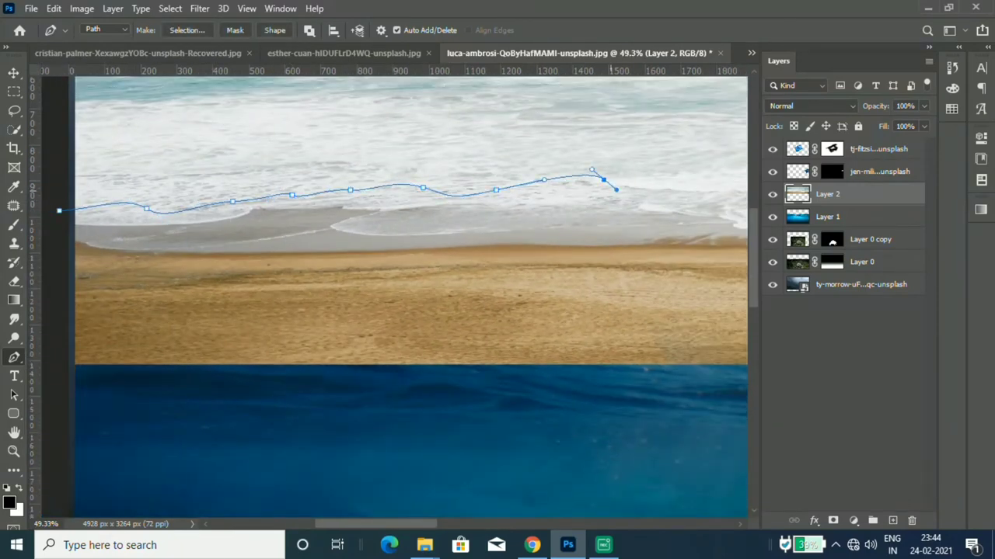
scroll(615, 189, "down", 2)
scroll(616, 190, "down", 3)
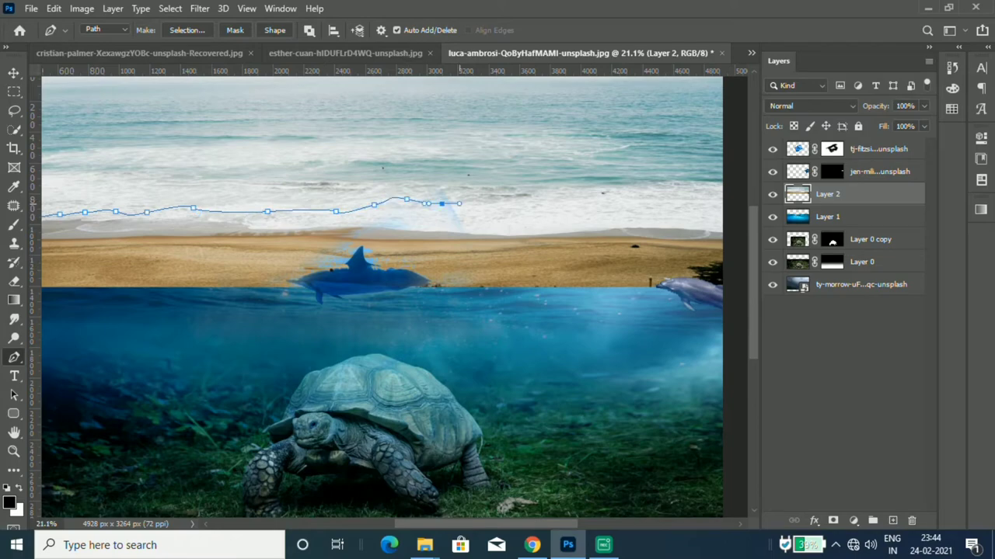
scroll(651, 209, "down", 1)
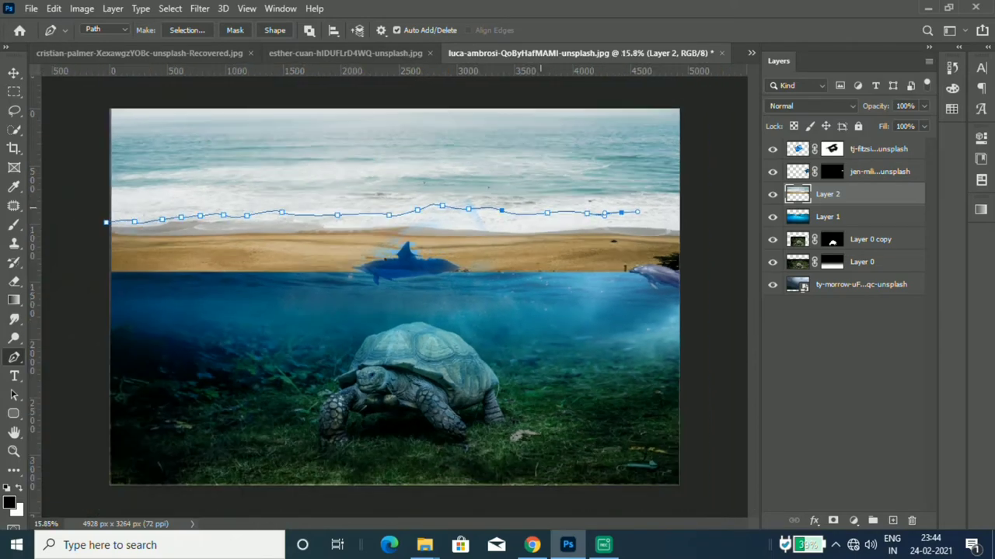
scroll(707, 206, "up", 2)
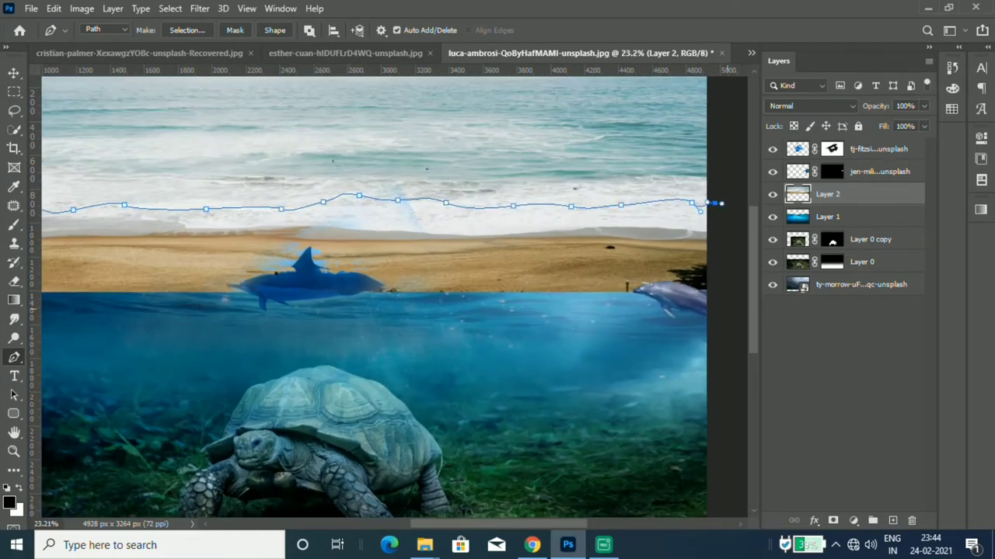
scroll(721, 204, "down", 2)
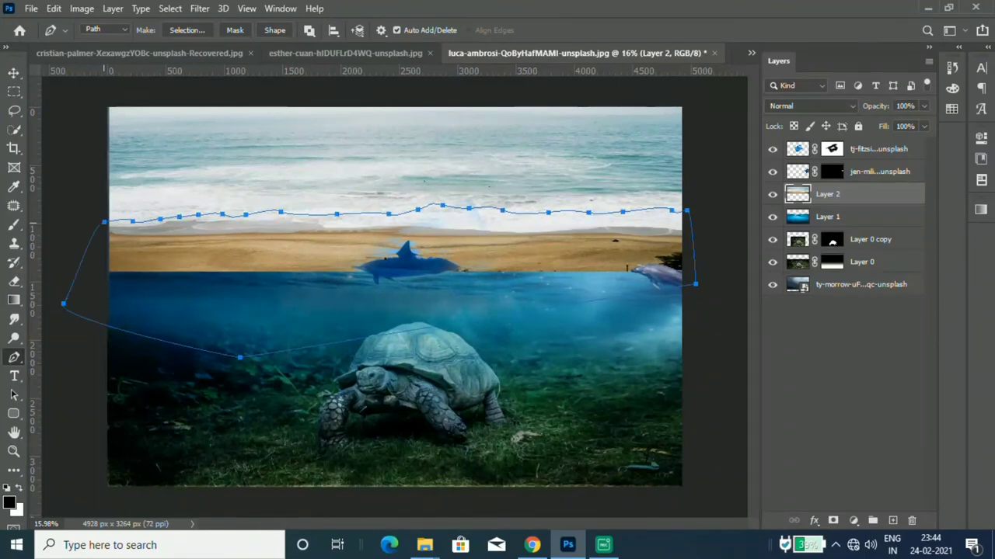
- Convert the path to a selection, delete the sand inside it, and deselect
key("ctrl+Return")
key("Delete")
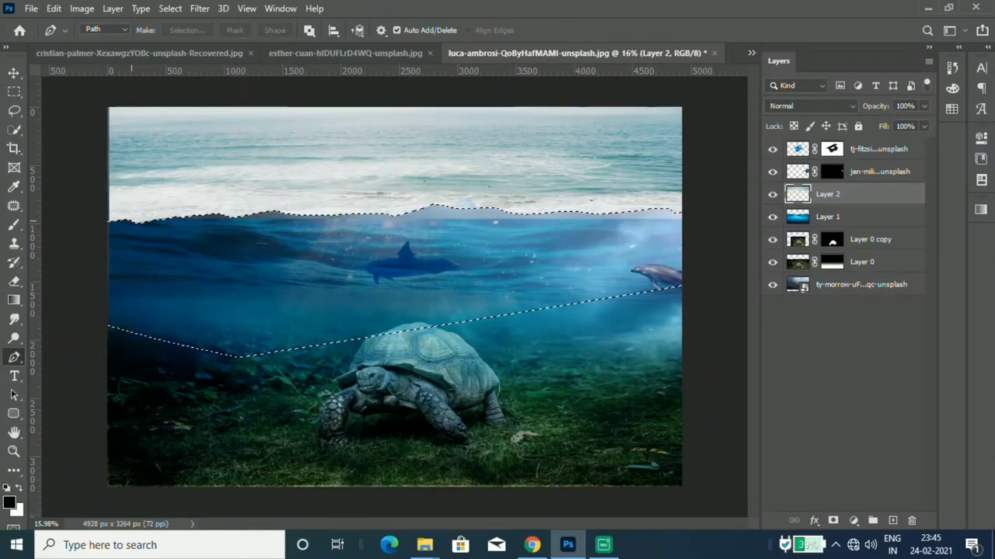
key("ctrl+d")
scroll(395, 296, "down", 3)
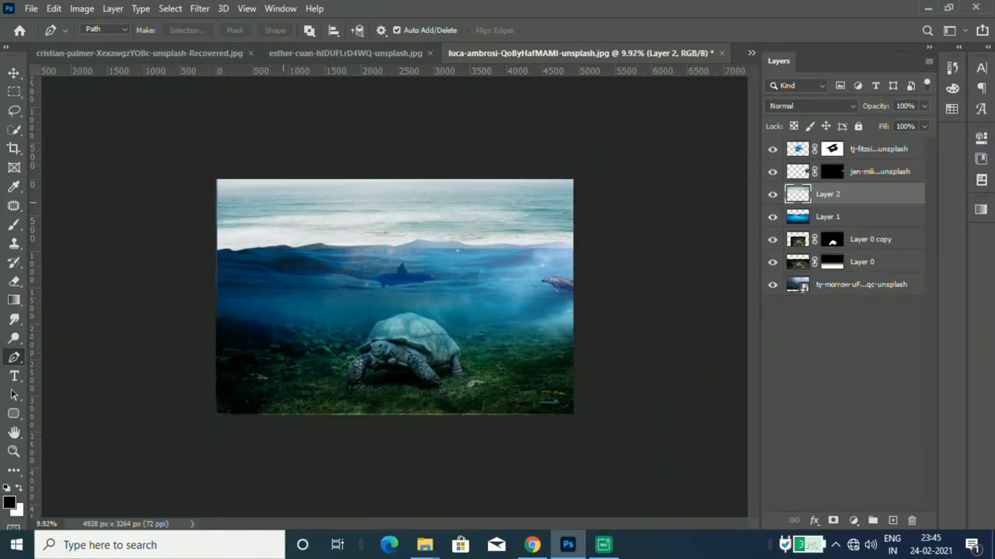
scroll(394, 296, "up", 2)
scroll(395, 296, "up", 1)
key("v")
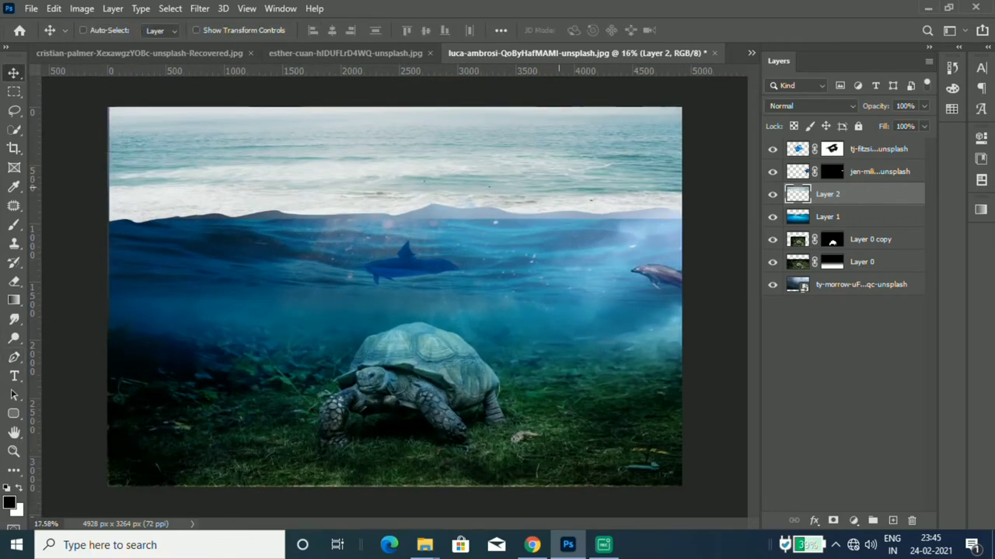
scroll(395, 296, "up", 1)
- Warp the surf layer's bottom edge into a wave and pull its bottom-left corner outward
key("ctrl+t")
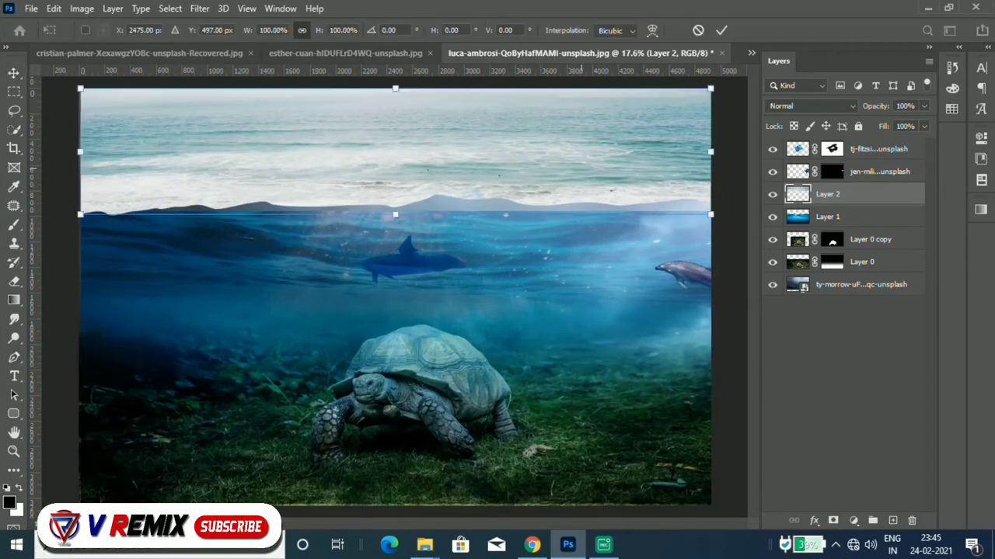
right_click(583, 176)
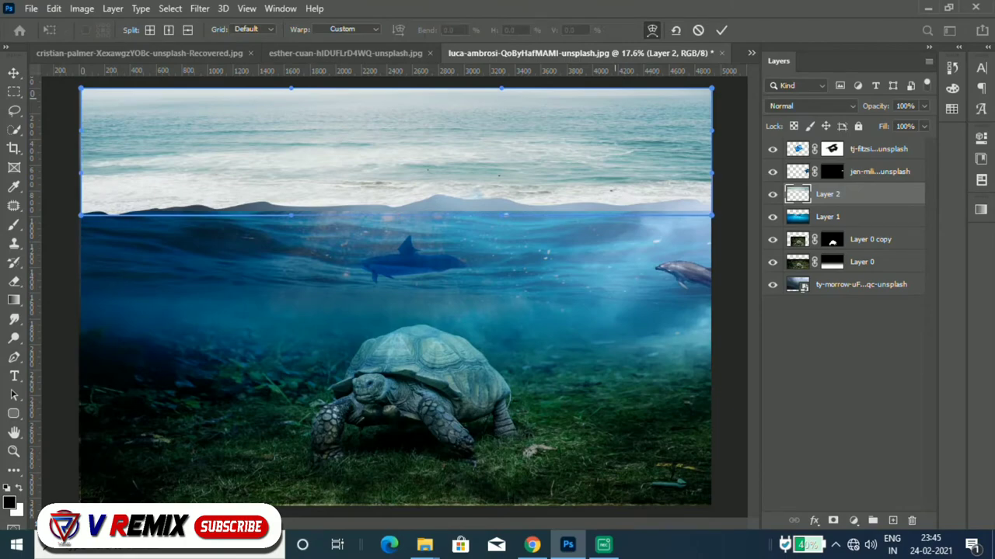
scroll(642, 94, "up", 3)
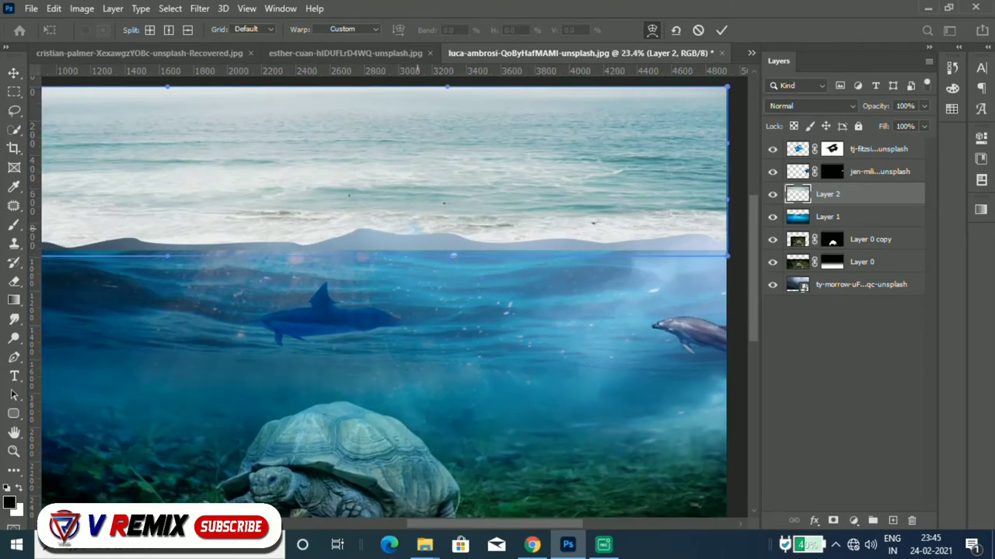
left_click_drag(417, 70, 614, 70)
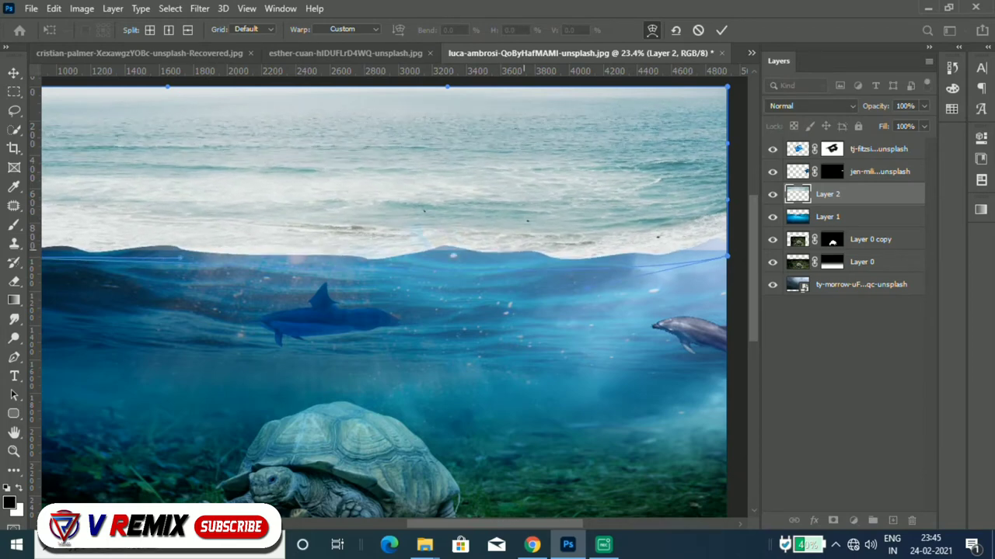
key("ctrl+0")
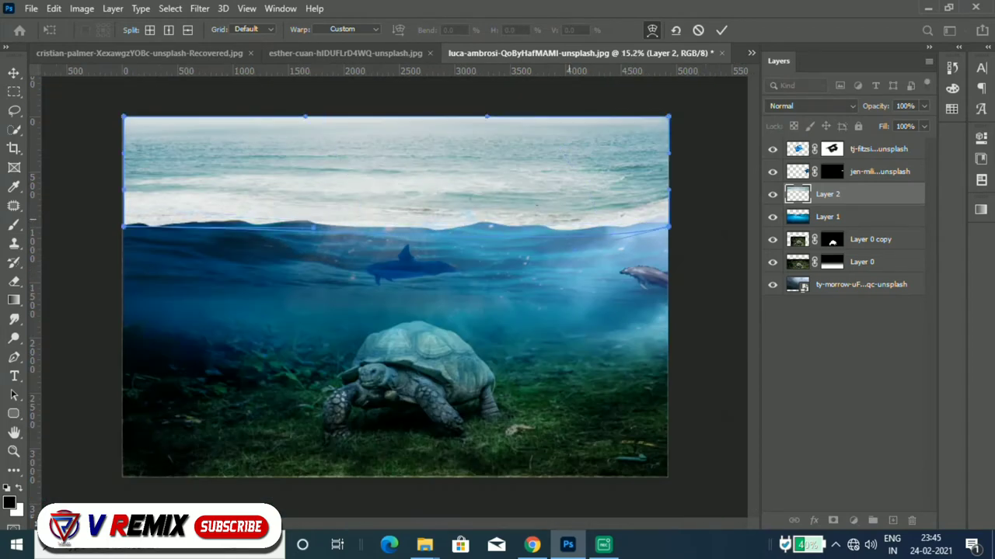
key("ctrl+z")
mouse_move(124, 227)
left_mouse_down()
mouse_move(101, 228)
mouse_move(111, 233)
left_mouse_up()
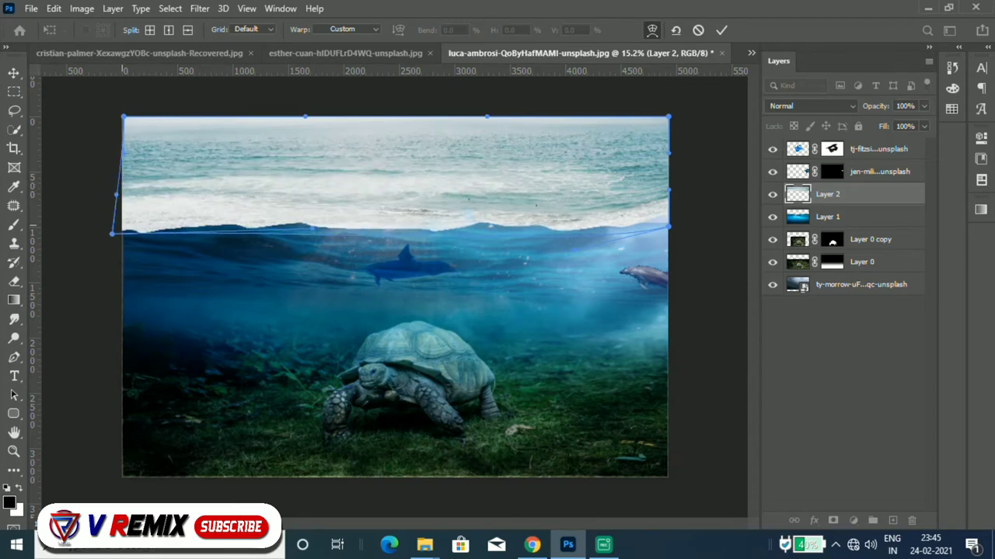
key("Return")
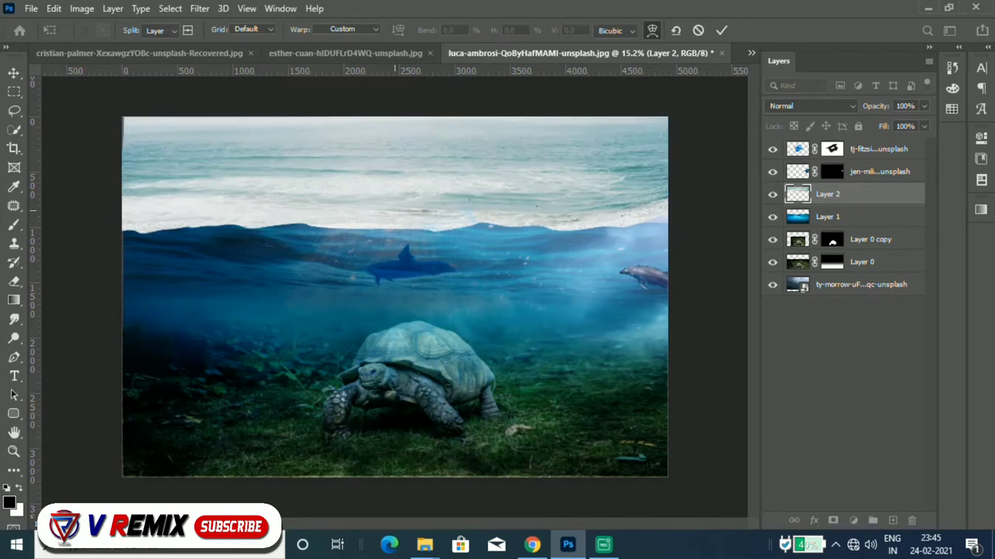
- Shorten the surf layer, move it lower to reveal the sky, and add a layer mask
key("ctrl+t")
mouse_move(391, 231)
left_mouse_down()
mouse_move(390, 248)
mouse_move(389, 190)
left_mouse_up()
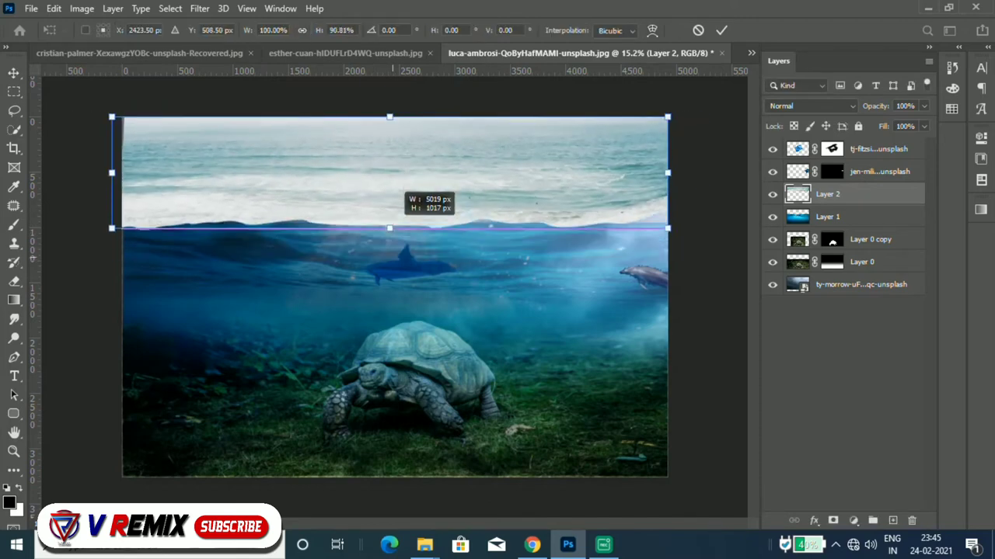
left_click_drag(390, 113, 390, 147)
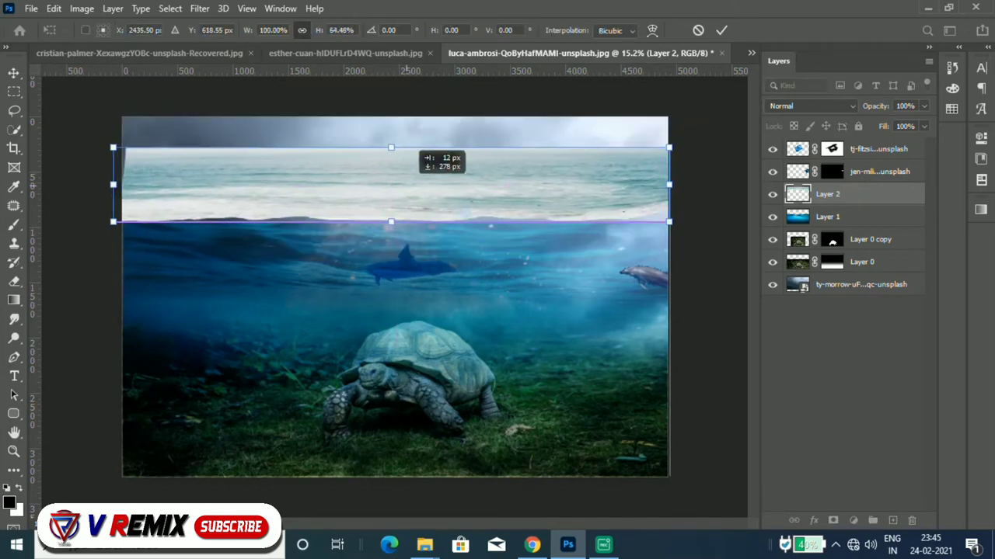
key("Return")
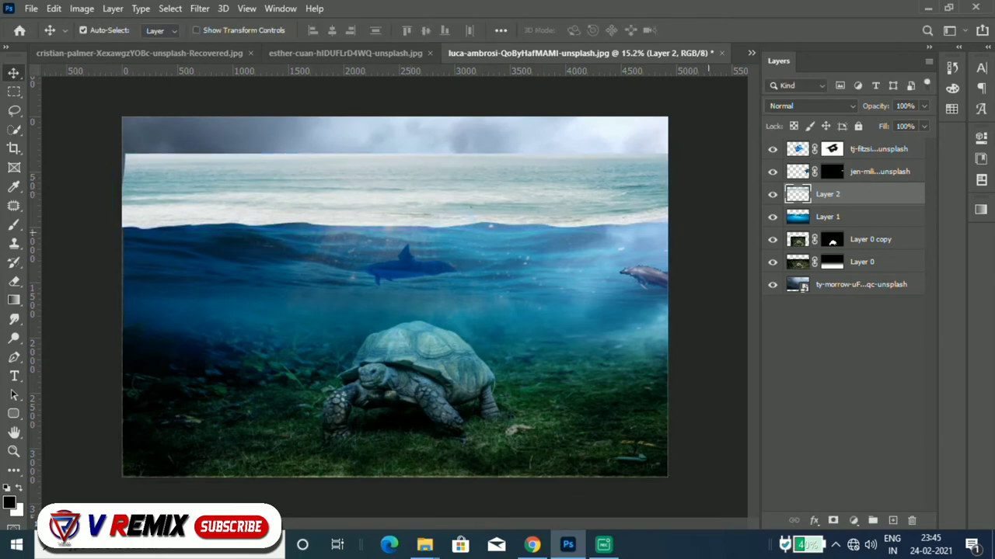
left_click(833, 521)
- Draw a gradient on Layer 2's mask to fade its bottom into the water
key("g")
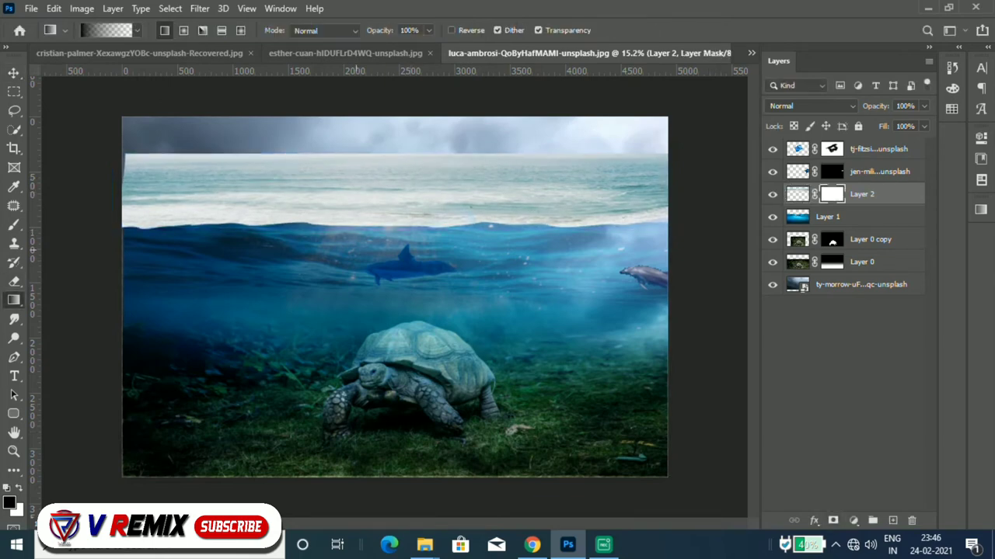
left_click_drag(344, 251, 354, 242)
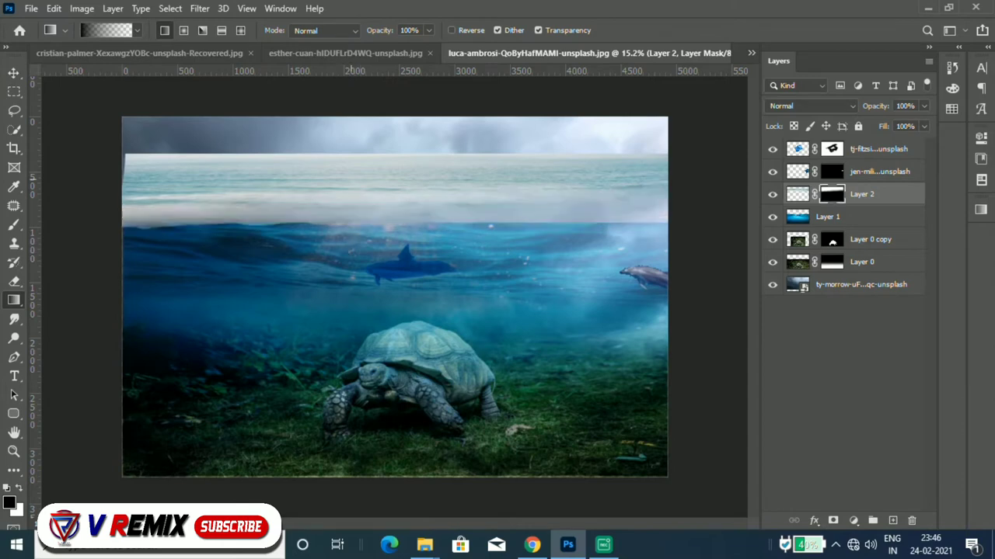
left_click_drag(404, 210, 394, 229)
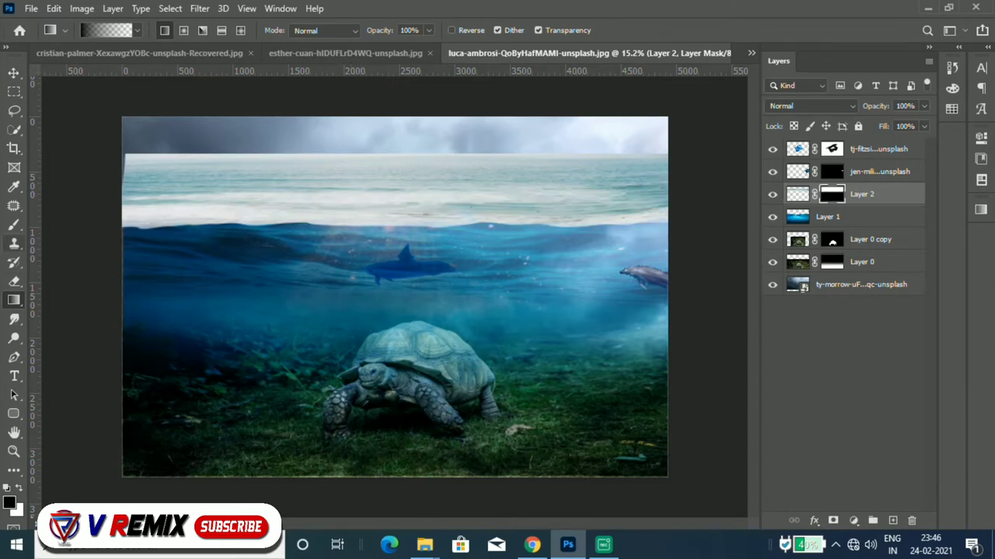
- Soften the left and right waterline with a soft black brush at 21% flow
key("b")
scroll(394, 295, "up", 3)
scroll(395, 295, "down", 2)
scroll(395, 295, "up", 1)
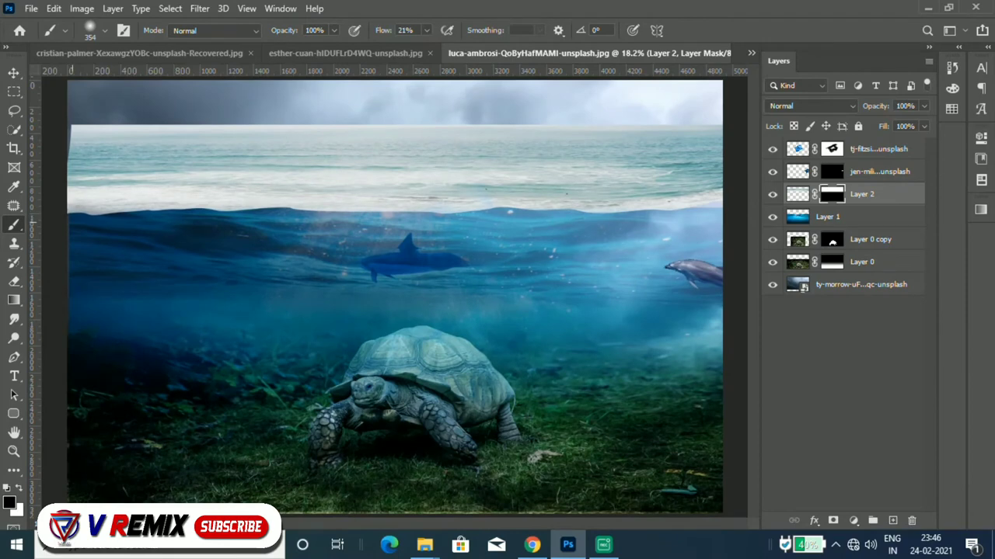
left_click_drag(72, 209, 160, 203)
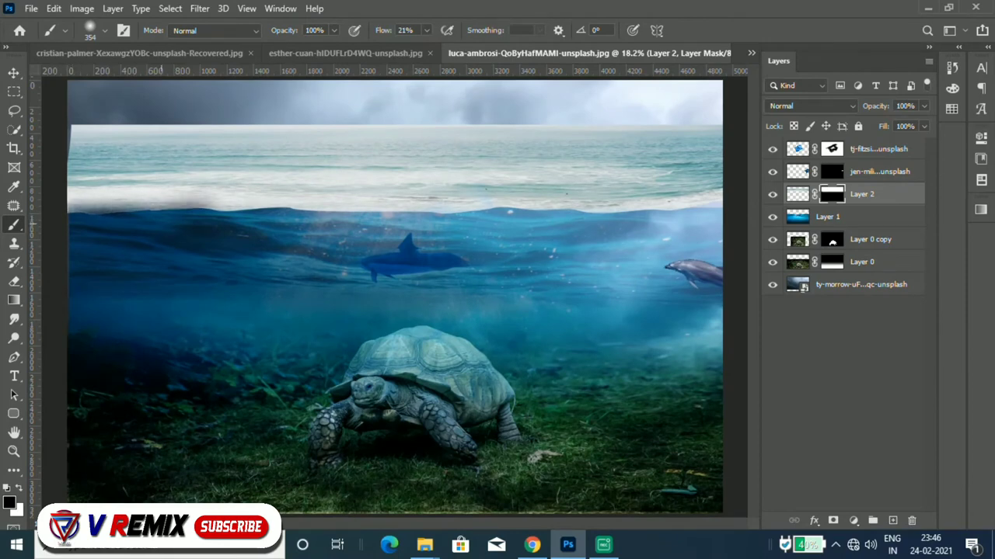
left_click_drag(426, 206, 664, 204)
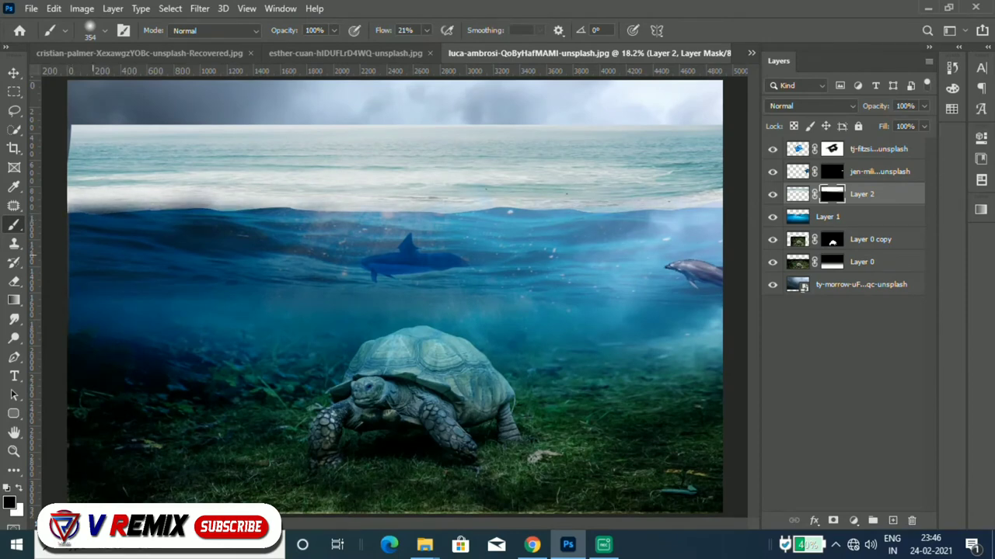
left_click_drag(84, 206, 335, 202)
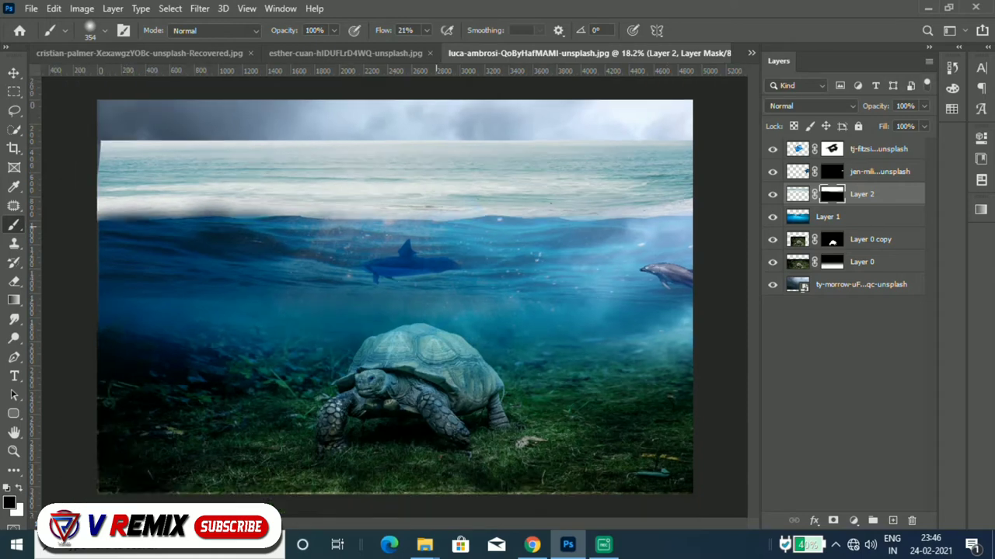
scroll(396, 298, "down", 3)
scroll(394, 297, "up", 1)
- Straighten Layer 2's surf strip by easing its skew, and lower it onto the waterline
key("v")
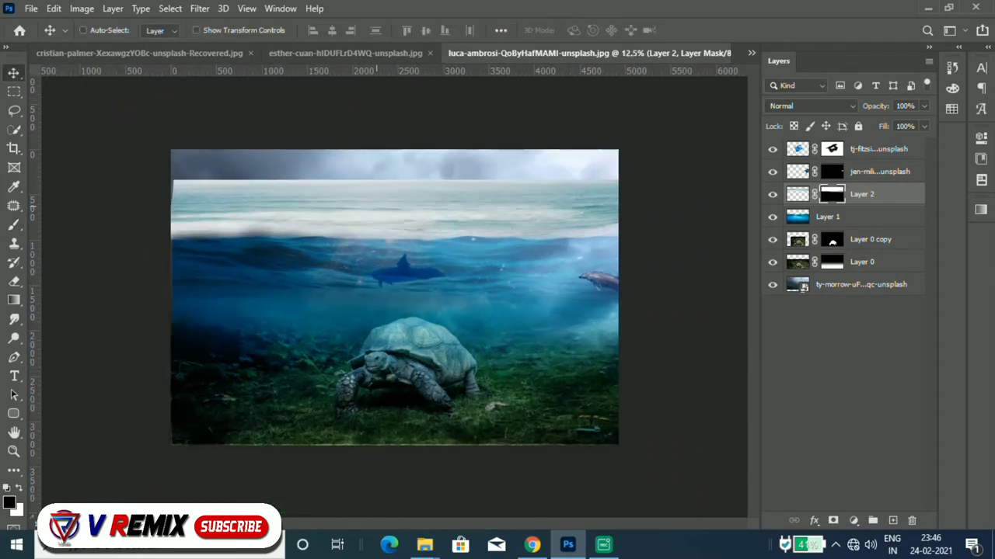
key("ctrl+t")
left_click_drag(391, 172, 395, 224)
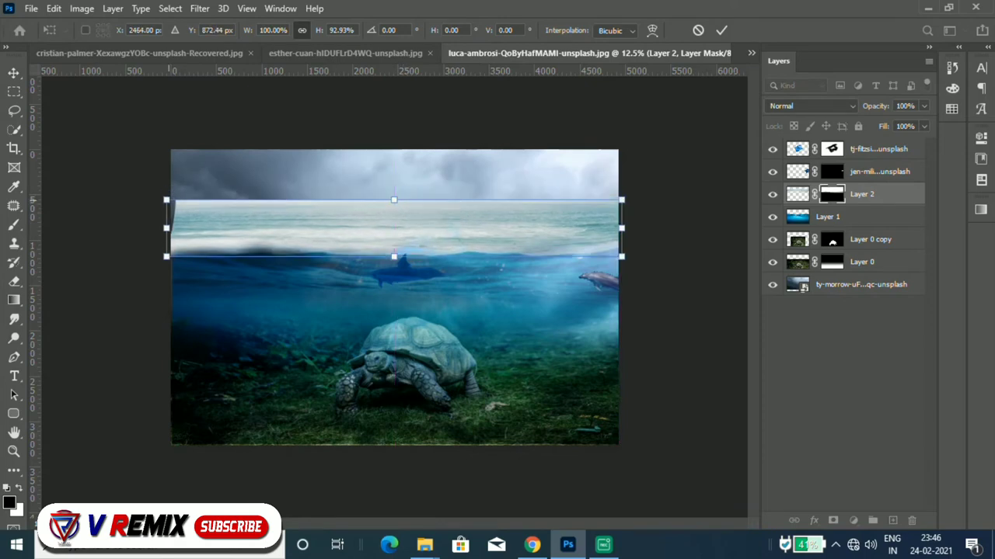
left_click_drag(166, 200, 155, 199)
mouse_move(622, 199)
left_mouse_down()
mouse_move(650, 197)
mouse_move(626, 204)
left_mouse_up()
left_click_drag(391, 198, 392, 209)
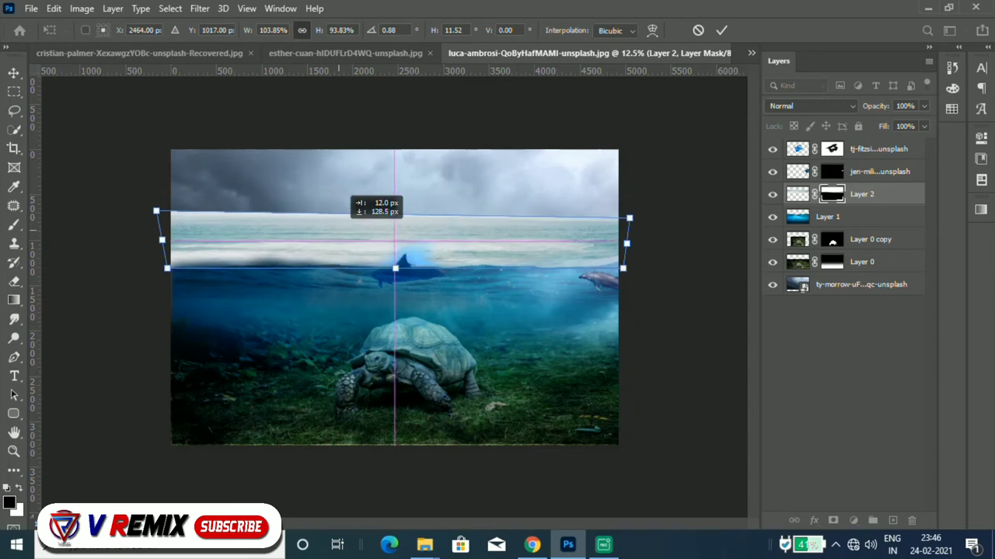
key("Return")
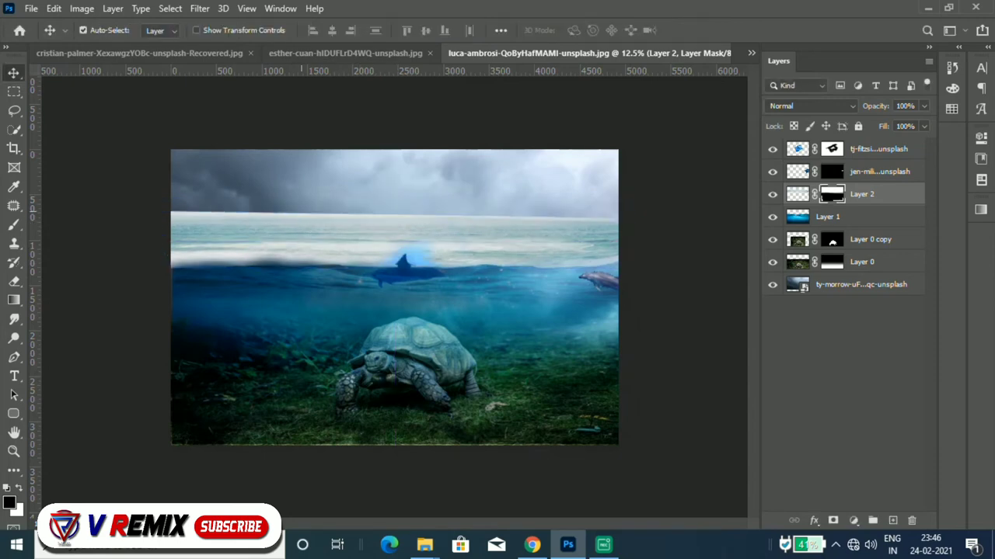
- Re-skew the surf layer slightly, to vertical skew -0.90, tilting its left edge down
key("ctrl+t")
left_click_drag(167, 210, 164, 219)
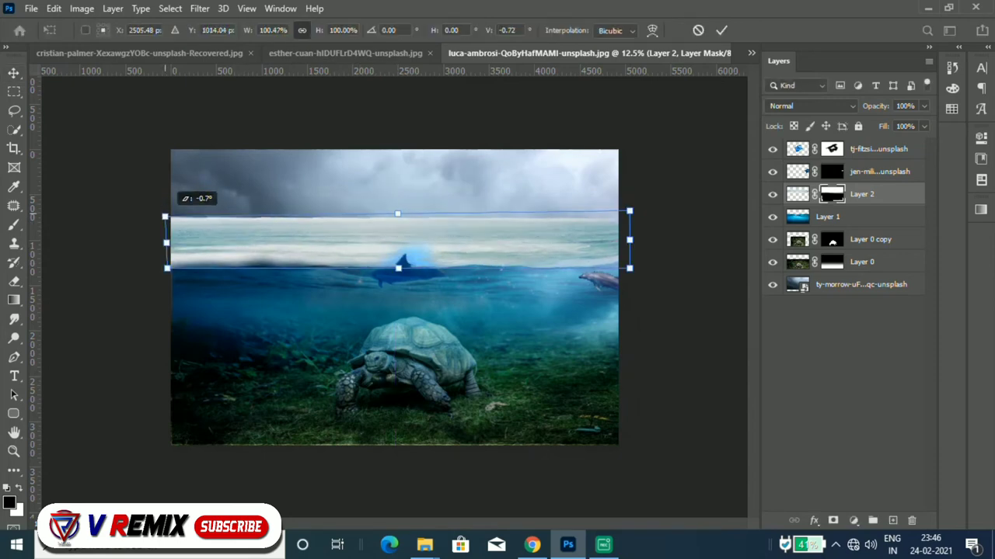
key("Return")
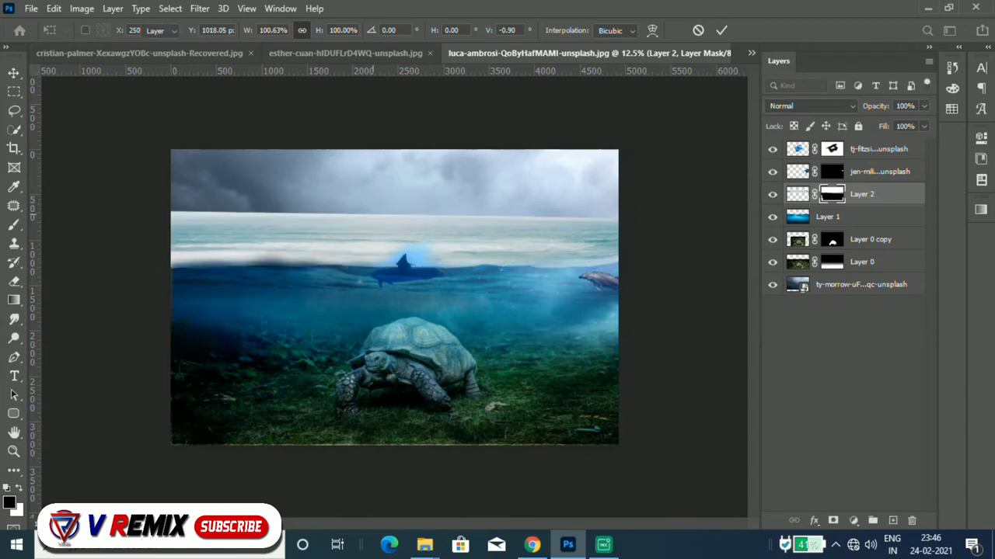
- Drag the foam strip from the beach-and-waves photo into the tortoise composite
left_click(140, 53)
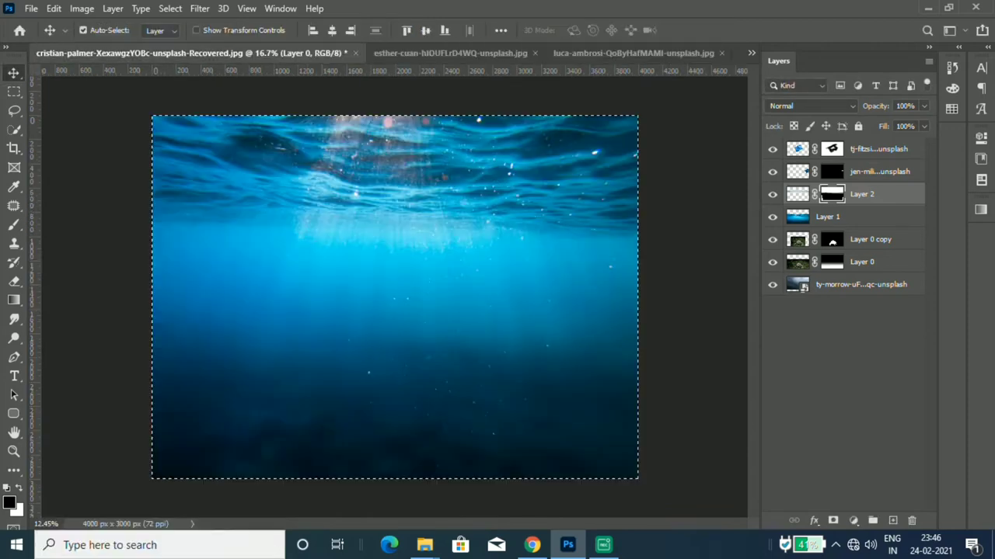
left_click(396, 53)
left_click(752, 53)
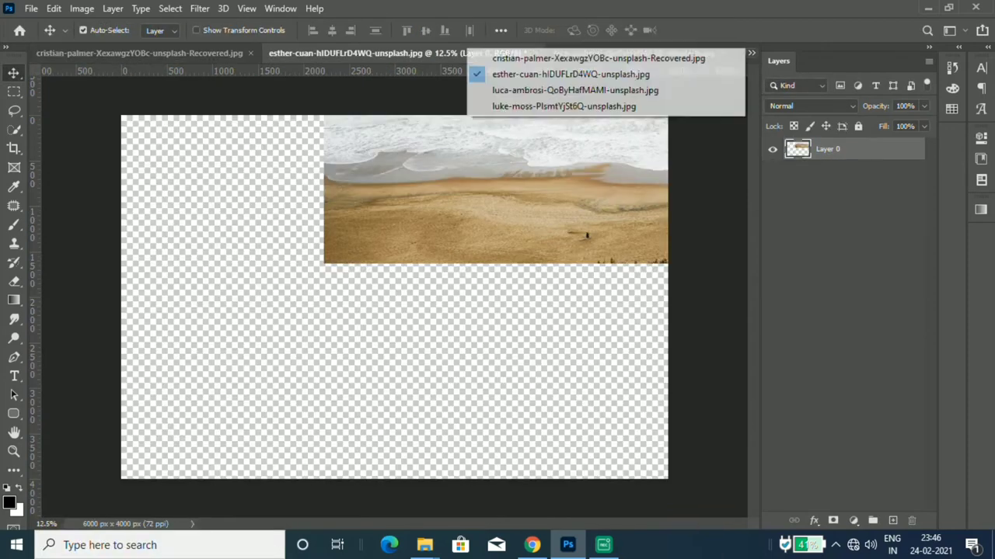
left_click(591, 104)
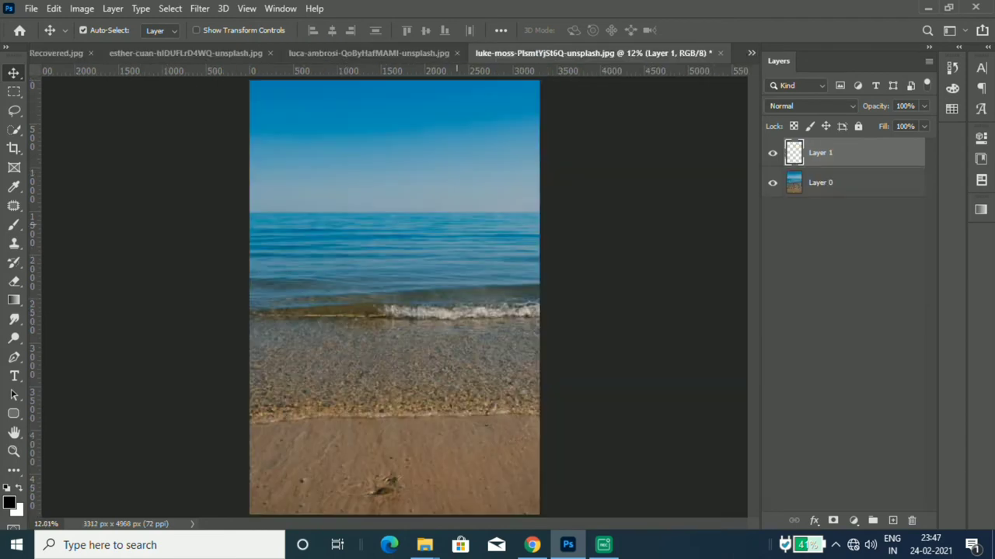
left_click_drag(447, 198, 396, 53)
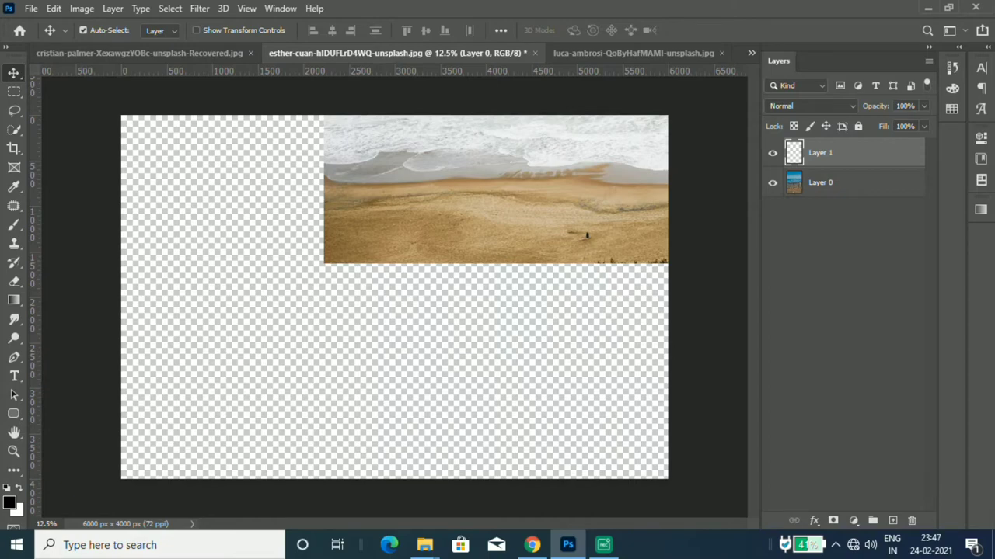
- Scale the foam strip to about 59%×37% as a thin band on the left waterline
key("ctrl+Tab")
scroll(217, 264, "up", 5)
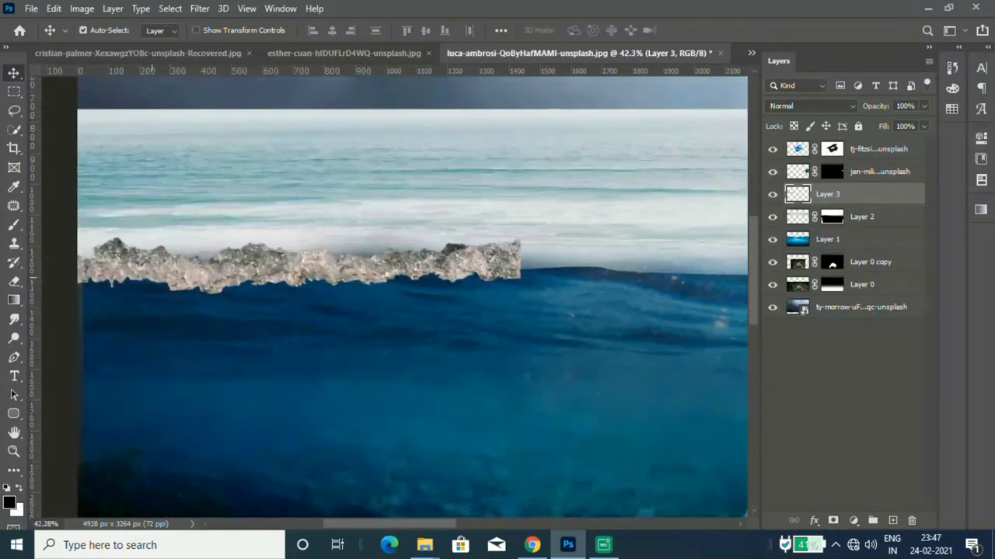
left_click_drag(153, 264, 168, 265)
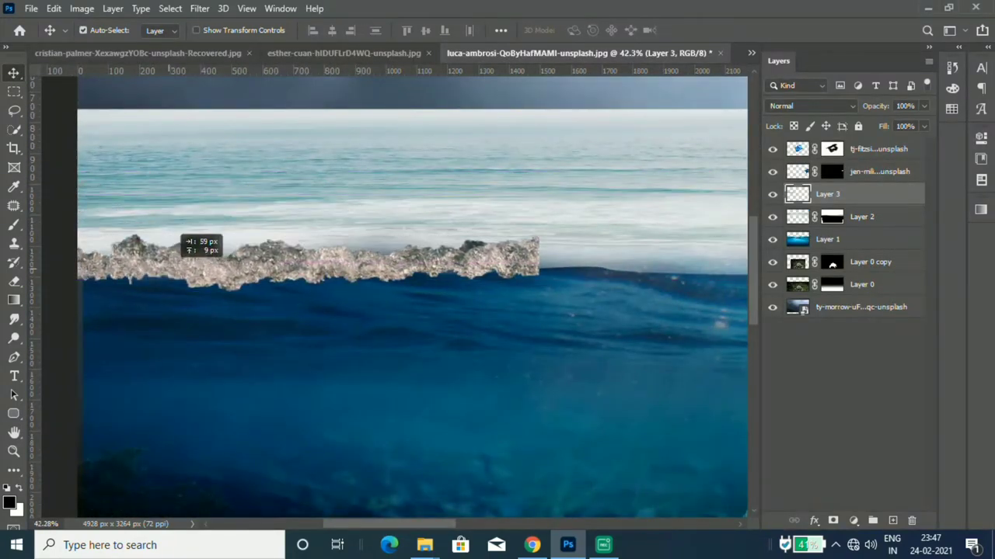
key("ctrl+t")
left_click_drag(529, 238, 365, 256)
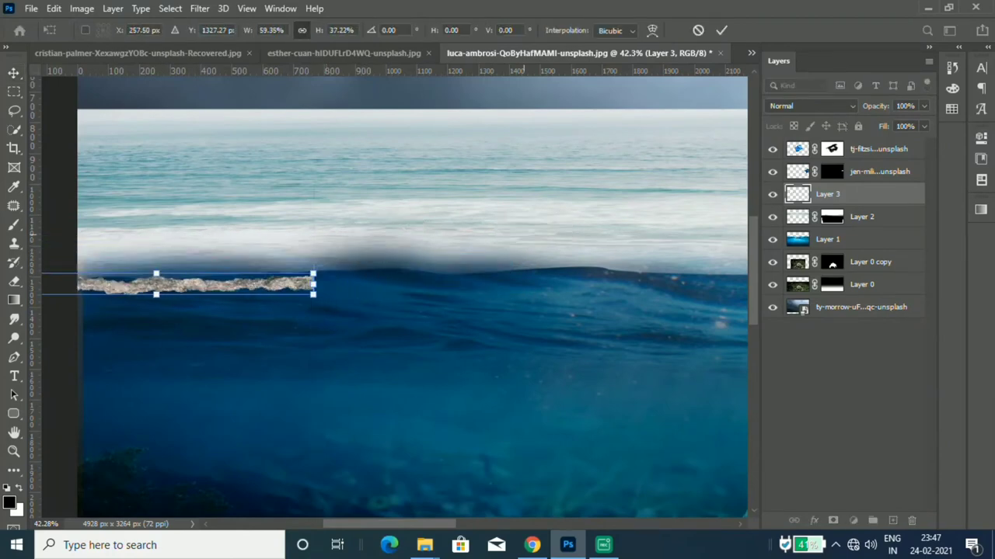
left_click_drag(364, 257, 344, 261)
scroll(194, 264, "down", 3)
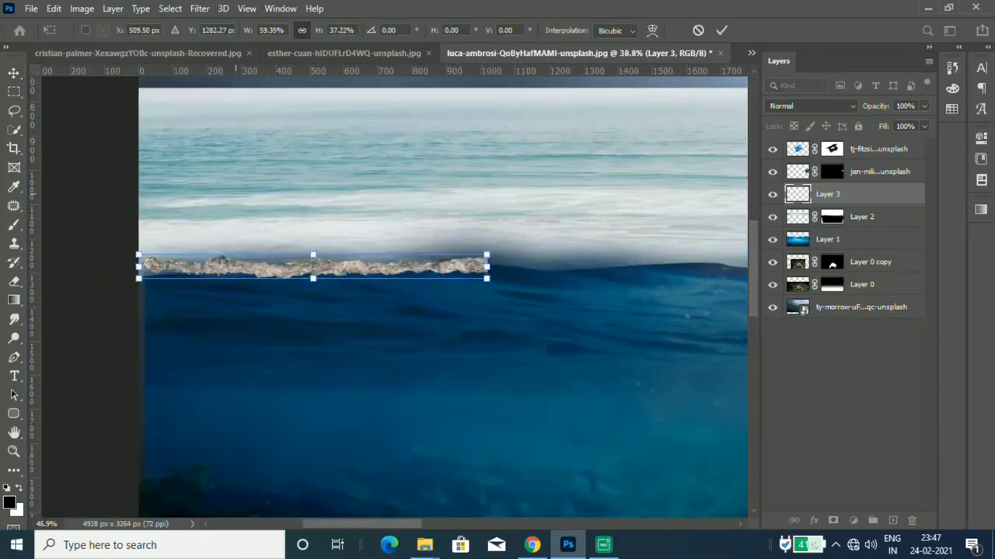
scroll(194, 264, "up", 5)
left_click_drag(195, 257, 183, 283)
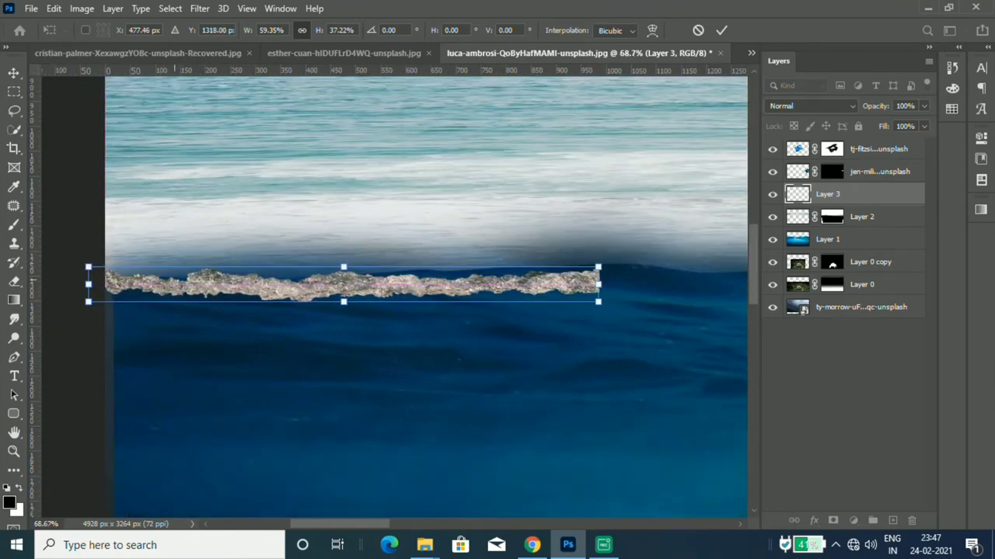
key("Return")
- Put the foam strip into Warp mode
key("ctrl+t")
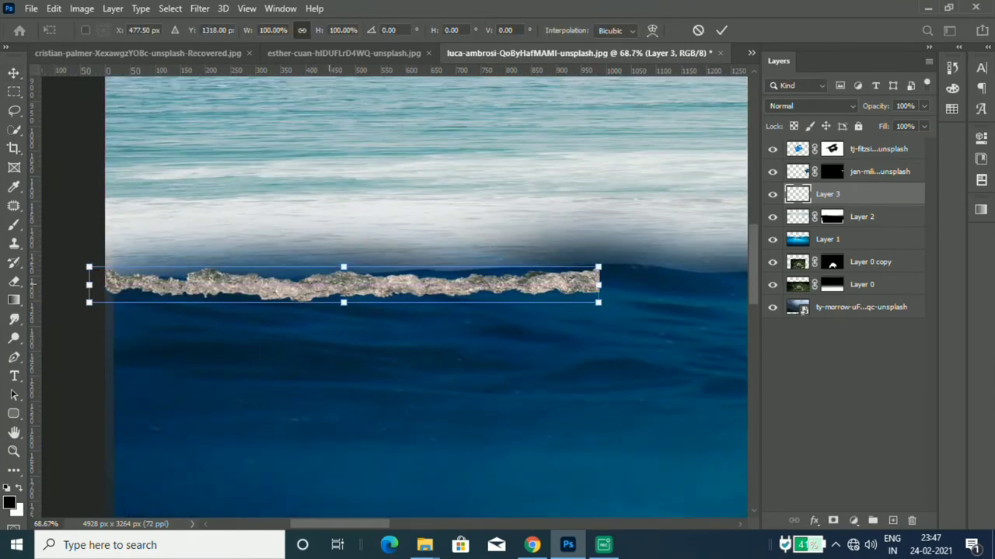
right_click(329, 274)
left_click(365, 114)
- Warp Layer 3 with its top edge raised and right end curled up like a breaking wave
left_click_drag(335, 282, 342, 267)
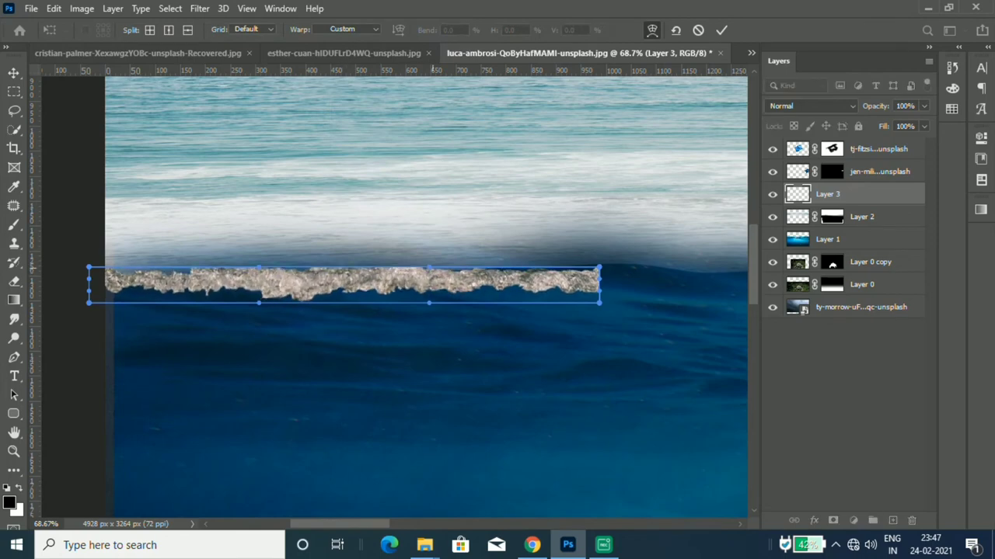
left_click_drag(432, 267, 433, 254)
left_click_drag(598, 268, 617, 245)
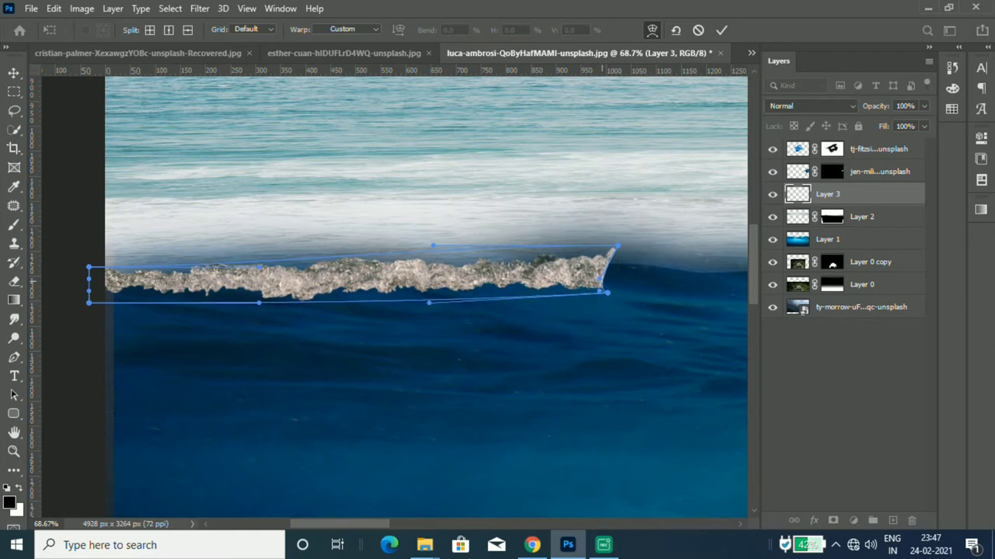
left_click_drag(599, 302, 606, 292)
left_click_drag(260, 267, 202, 230)
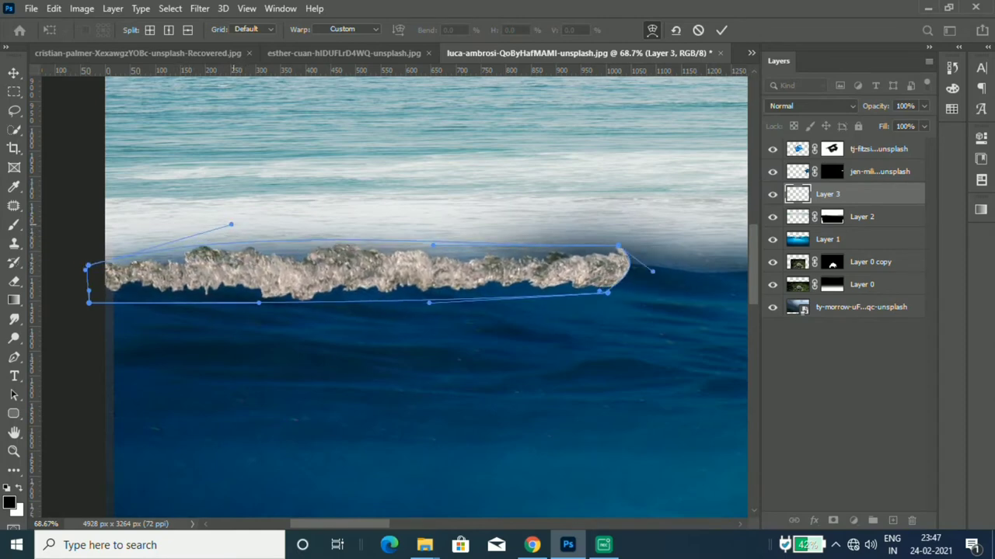
key("Return")
scroll(427, 295, "down", 2)
- Duplicate the foam strip to the right, flip it horizontally, and lower it onto the waterline
scroll(427, 295, "down", 2)
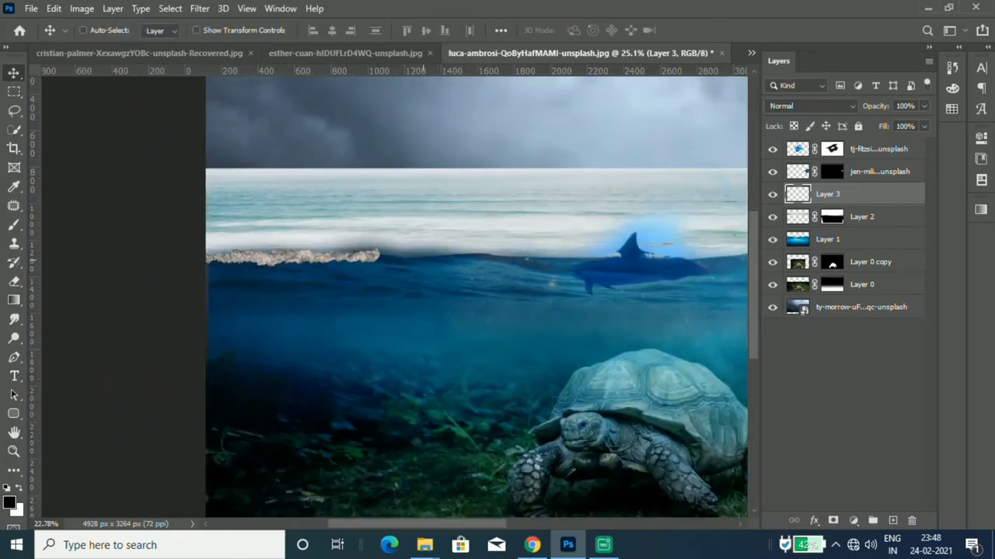
scroll(427, 295, "down", 1)
scroll(427, 295, "up", 4)
scroll(194, 262, "down", 1)
left_click_drag(189, 262, 410, 266)
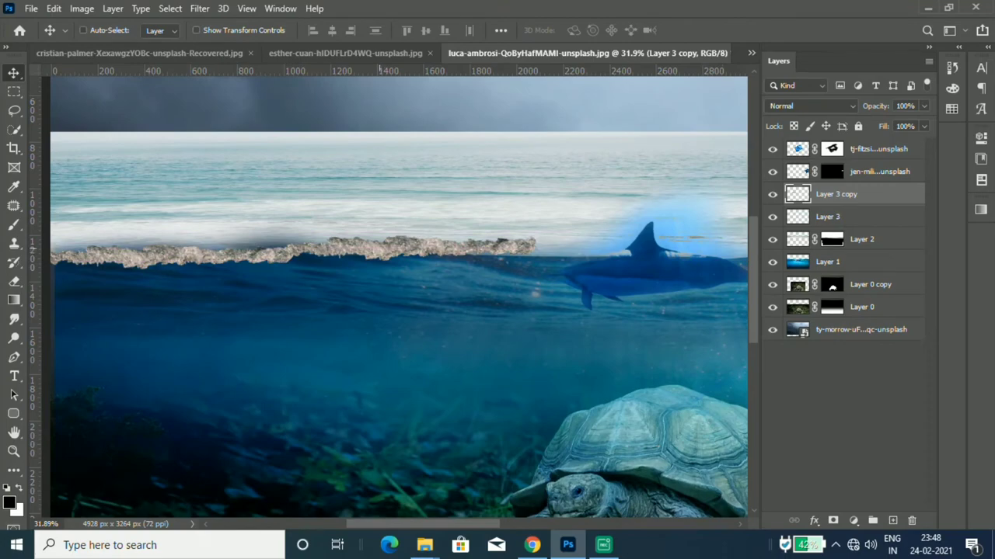
key("ctrl+t")
right_click(380, 235)
left_click(420, 495)
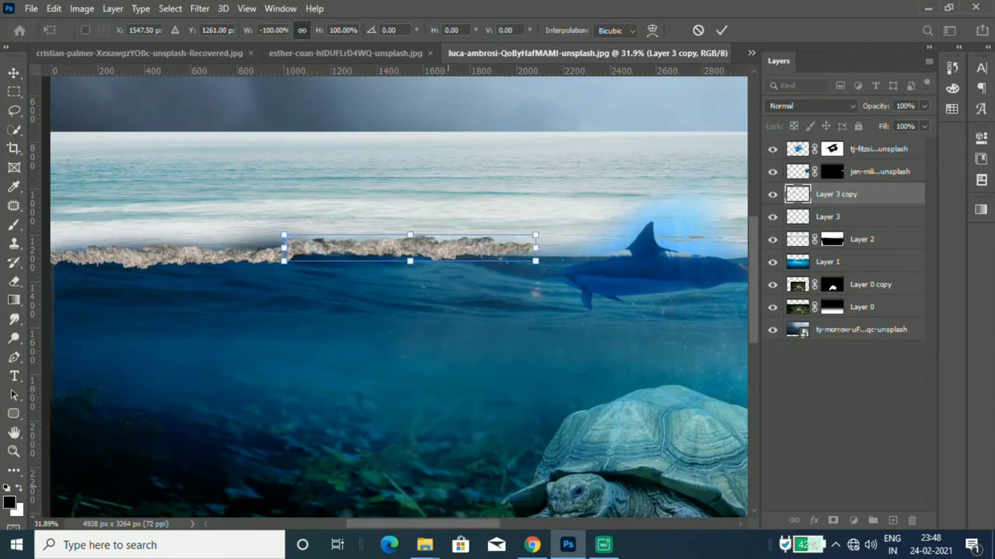
scroll(310, 246, "up", 3)
left_click_drag(311, 243, 312, 256)
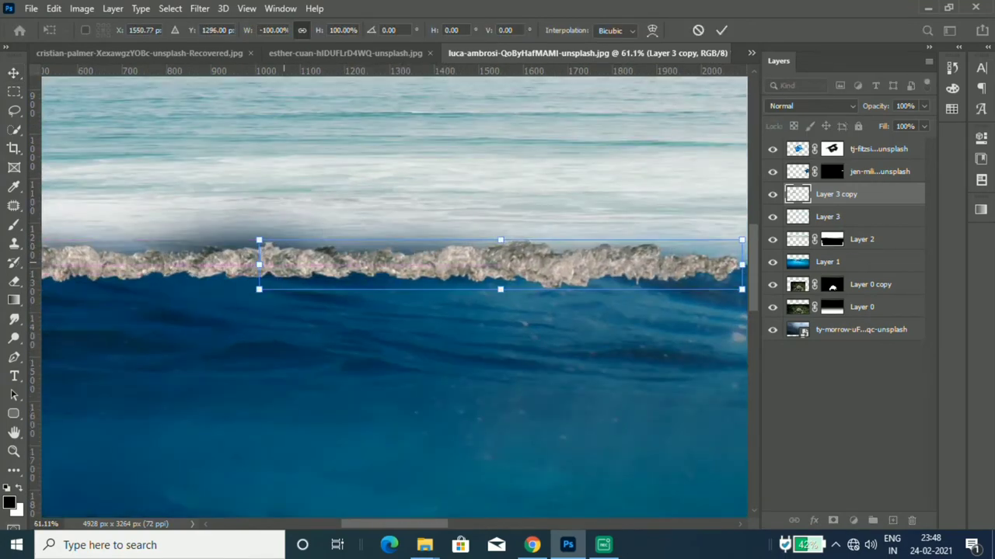
- Warp the flipped copy, pulling its lower edge down into a point
scroll(313, 256, "down", 4)
right_click(371, 264)
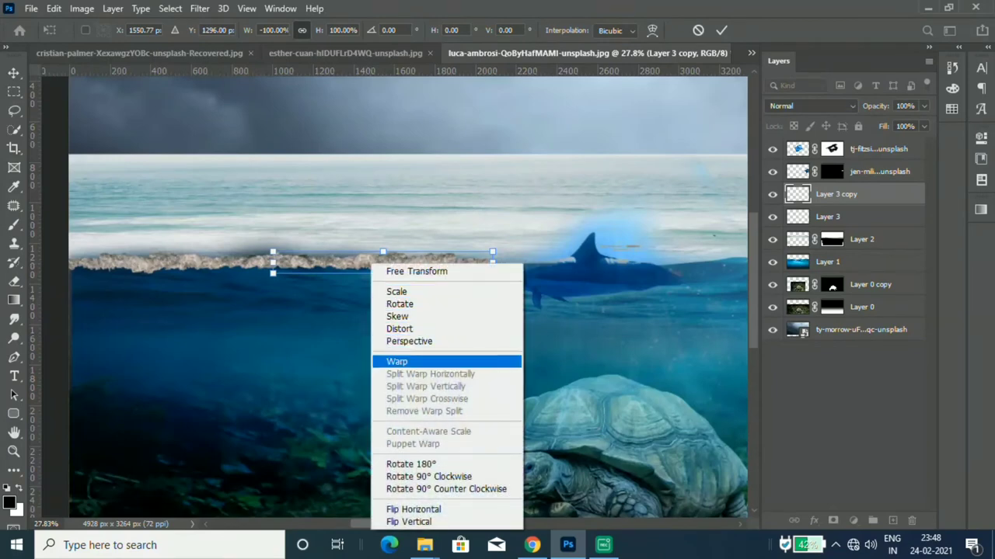
left_click(435, 361)
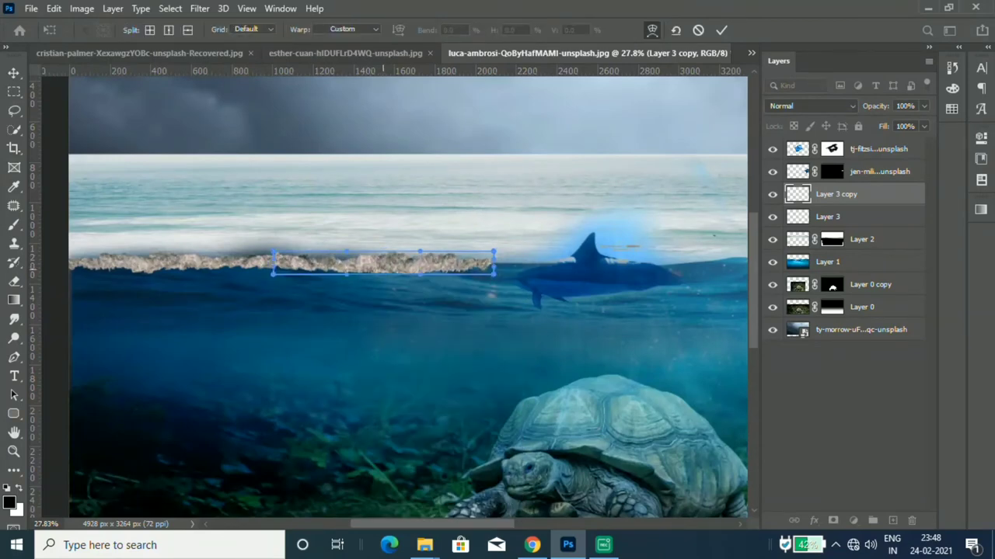
left_click_drag(408, 275, 408, 297)
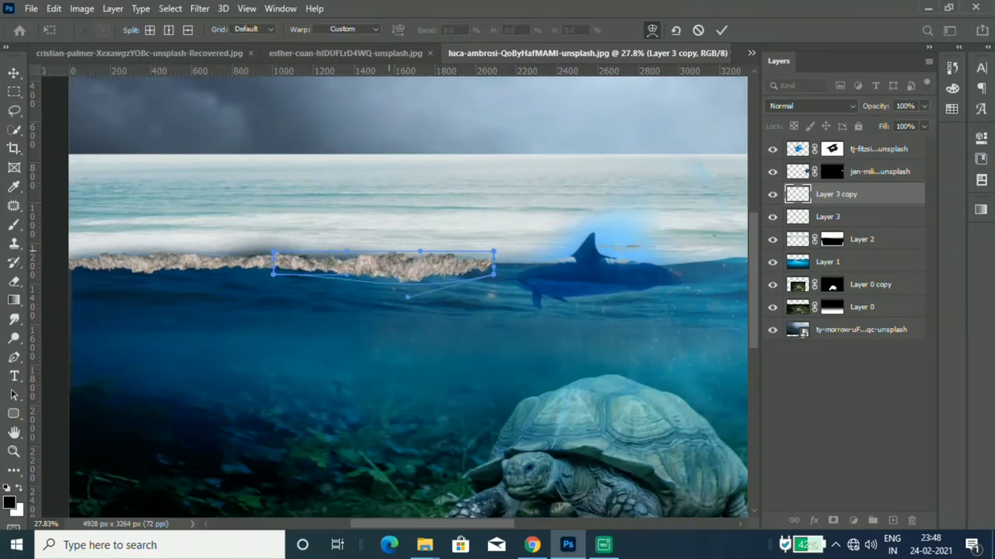
- Turn on Auto-Select and spread more foam strip copies rightward across the waterline
key("Return")
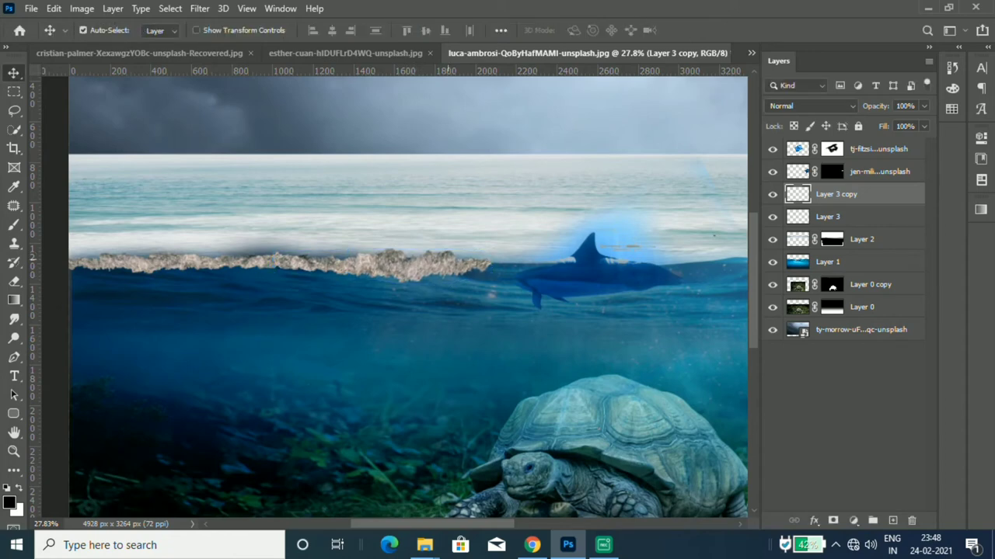
scroll(389, 295, "down", 3)
scroll(233, 296, "up", 3)
left_click(83, 31)
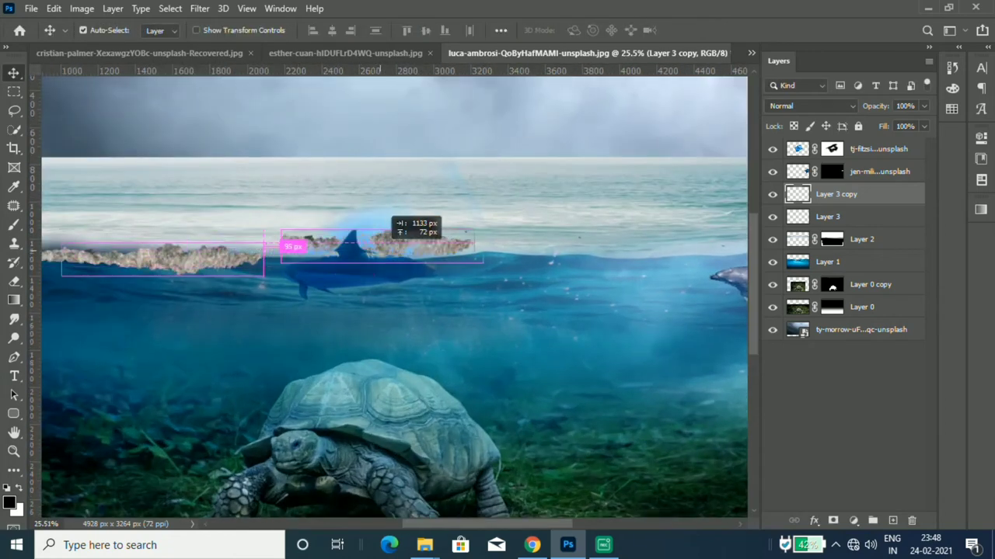
left_click_drag(156, 256, 362, 247)
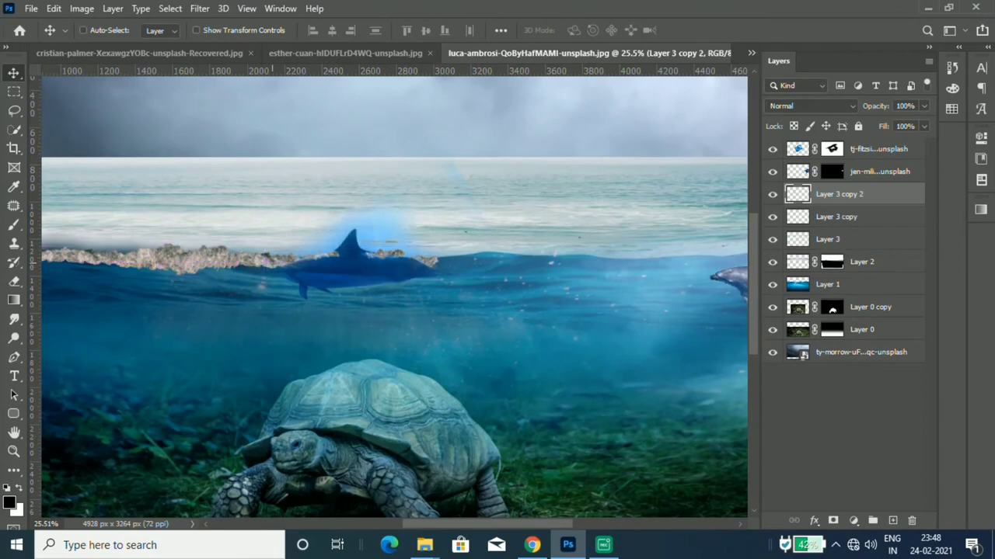
scroll(361, 247, "down", 1)
left_click_drag(296, 257, 475, 257)
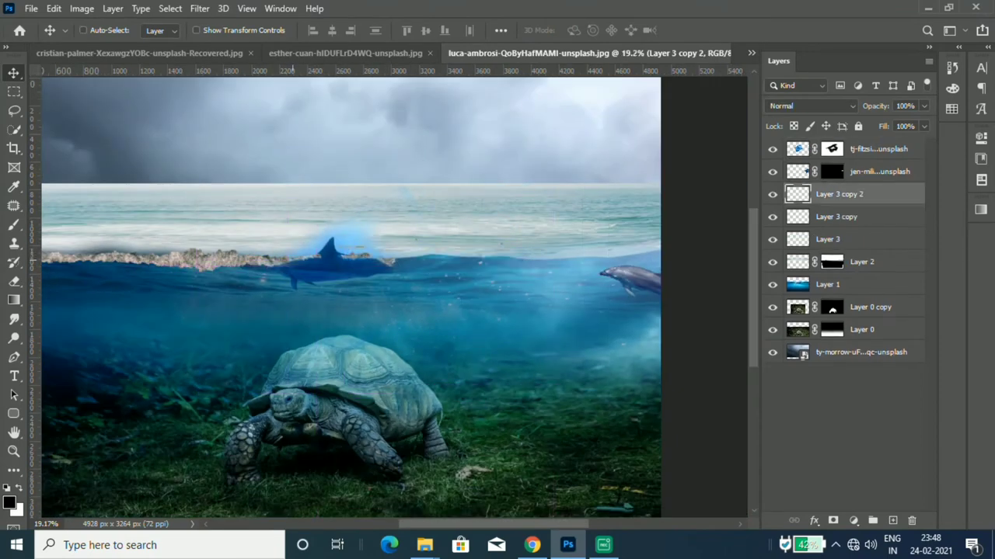
mouse_move(475, 222)
left_mouse_down()
mouse_move(622, 233)
mouse_move(588, 233)
mouse_move(596, 263)
left_mouse_up()
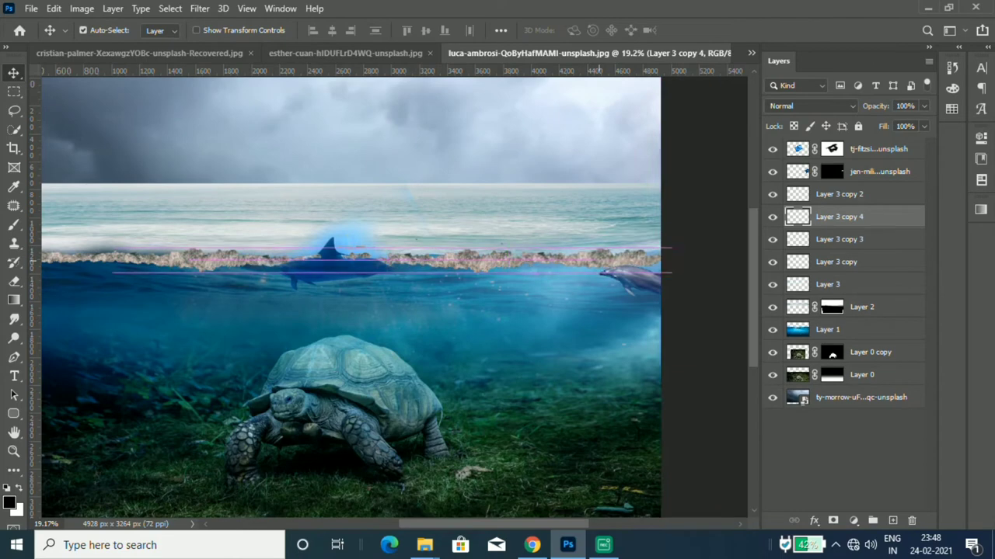
- Warp Layer 3 copy 4 to follow the waterline smoothly, then select both dolphin layers
key("ctrl+t")
right_click(597, 263)
left_click(624, 359)
scroll(599, 256, "up", 2)
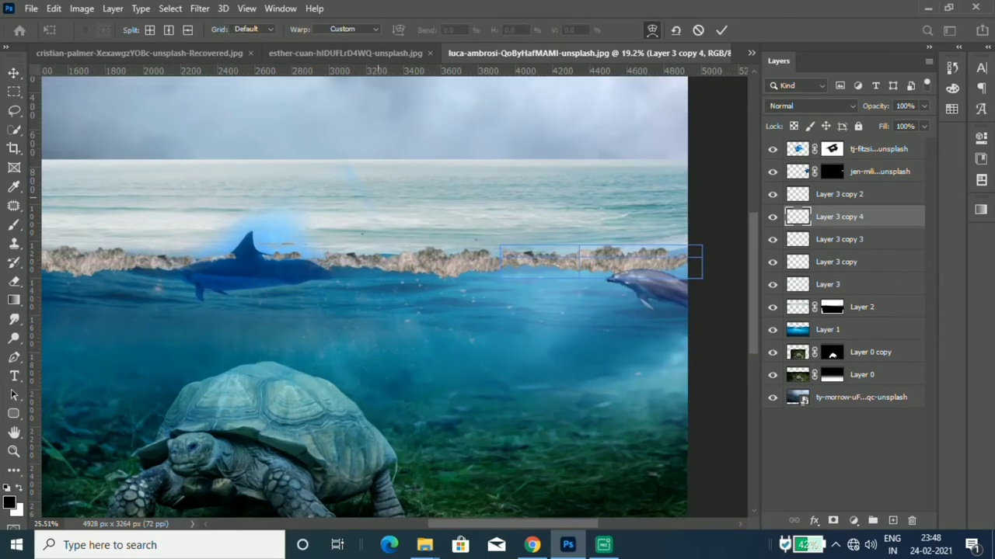
left_click_drag(566, 244, 553, 217)
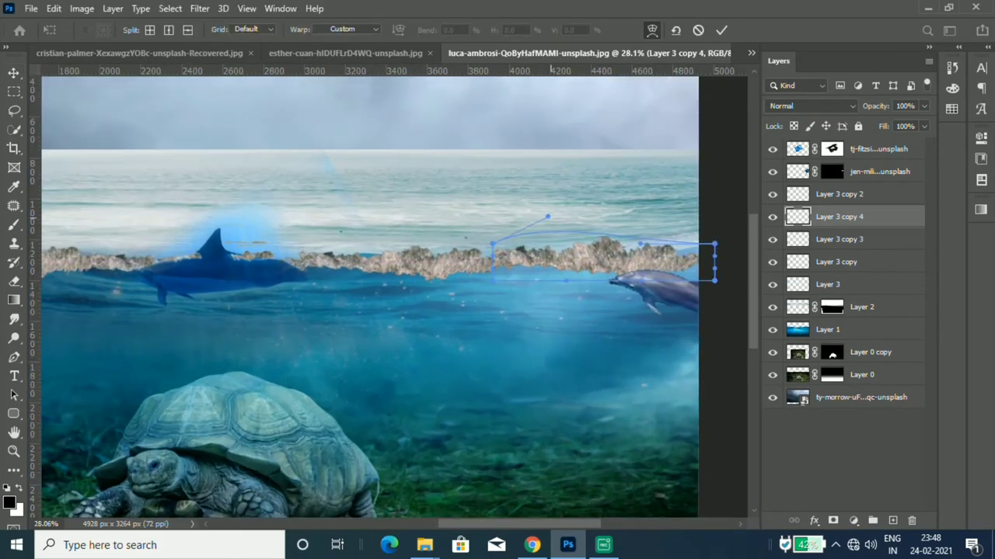
left_click_drag(641, 244, 638, 257)
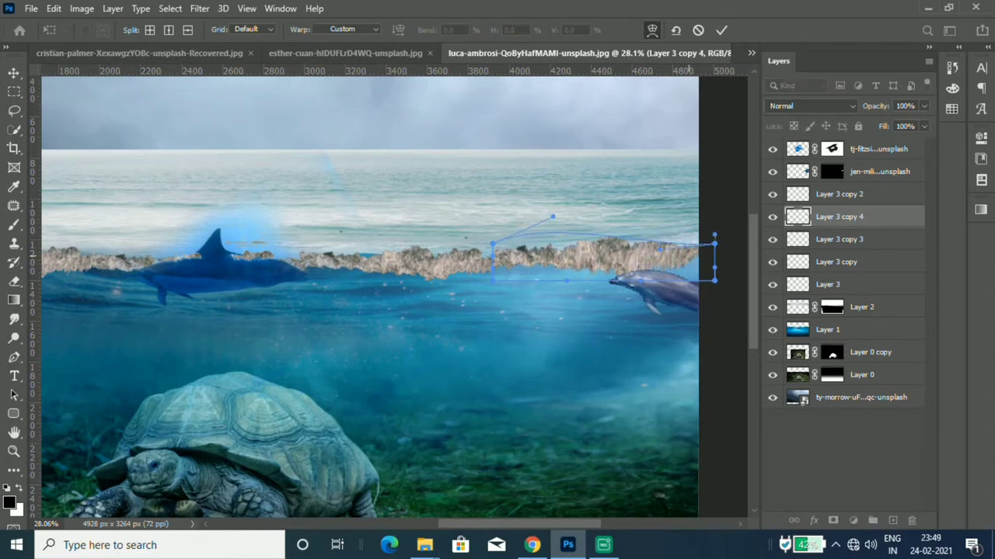
left_click_drag(714, 244, 699, 235)
key("Return")
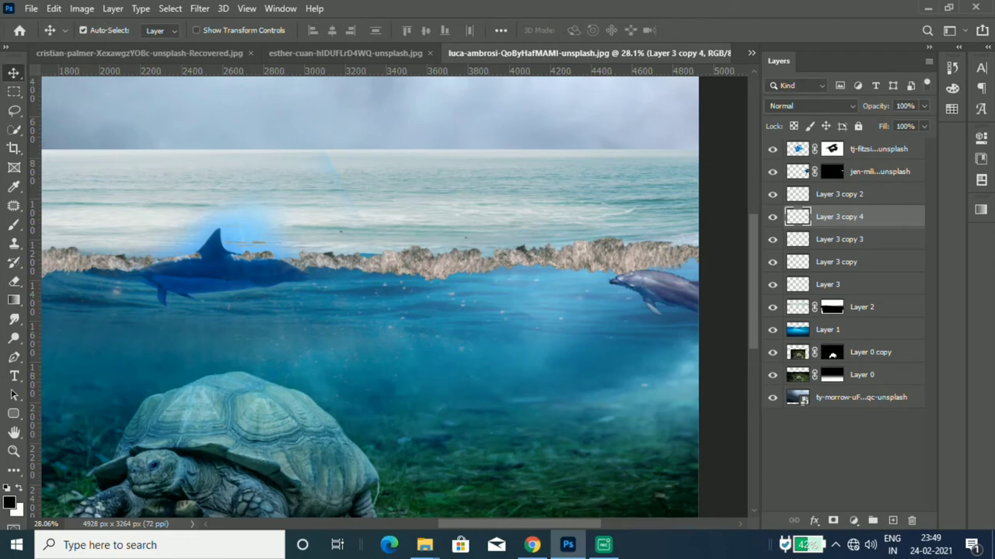
left_click(878, 149)
left_click(878, 171, "shift")
- Move both dolphin layers below Layer 3 copy 3 and target the tj-fitzsimmons layer mask
mouse_move(878, 171)
left_mouse_down()
mouse_move(878, 276)
mouse_move(878, 254)
left_mouse_up()
scroll(190, 228, "up", 3)
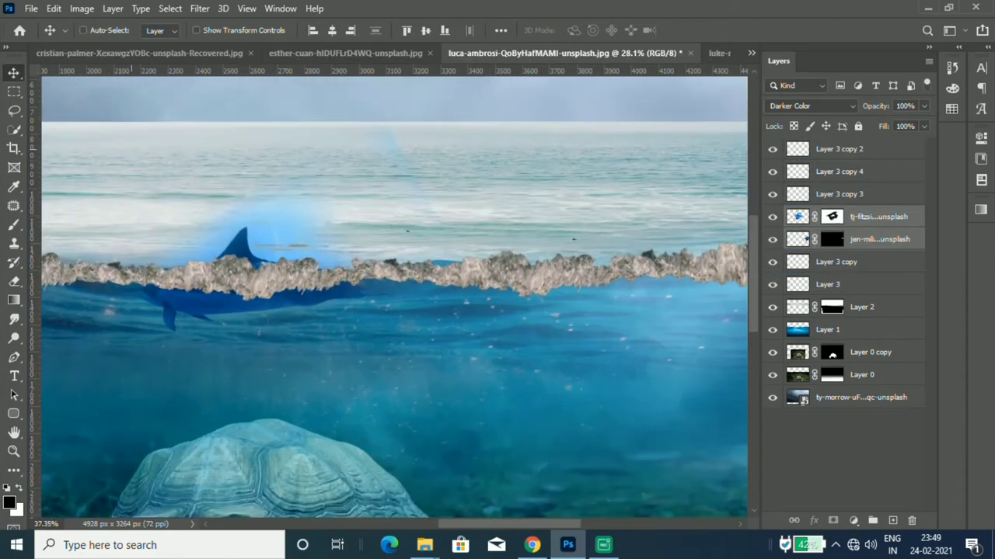
scroll(599, 233, "down", 2)
left_click(878, 216)
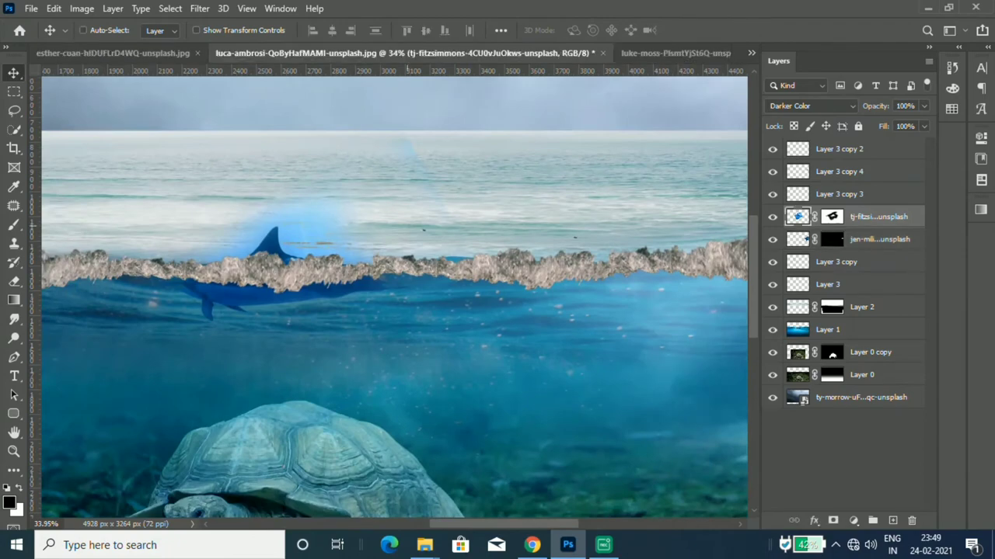
scroll(388, 295, "up", 2)
key("e")
scroll(378, 225, "up", 2)
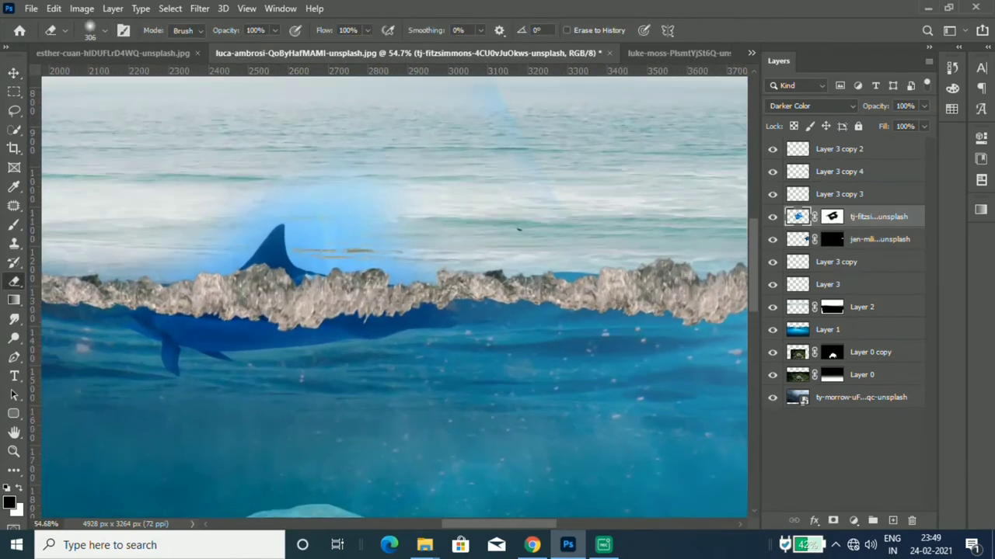
left_click(831, 216)
- Set the mask brush to 62% flow and touch up right of the fin, then resize to 33 px
key("b")
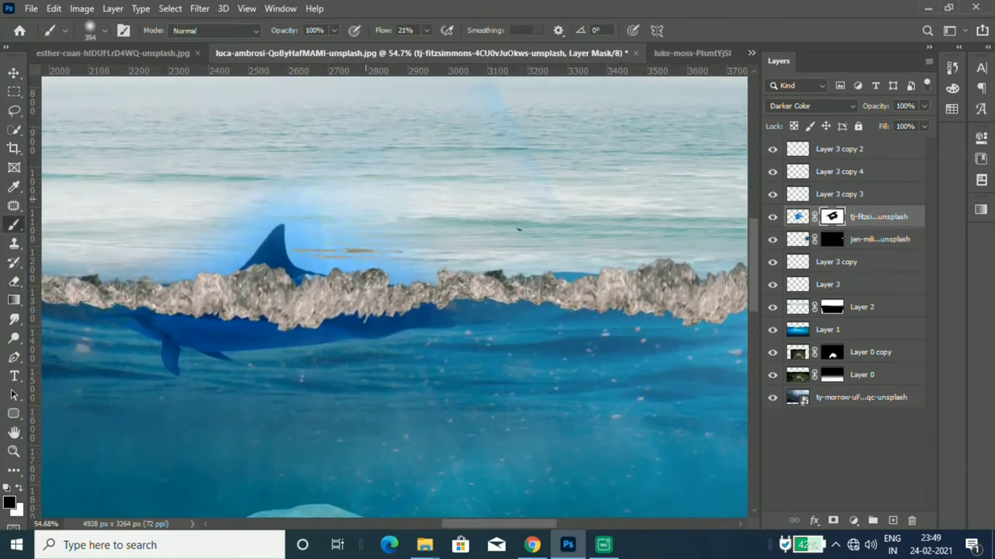
scroll(503, 143, "down", 3)
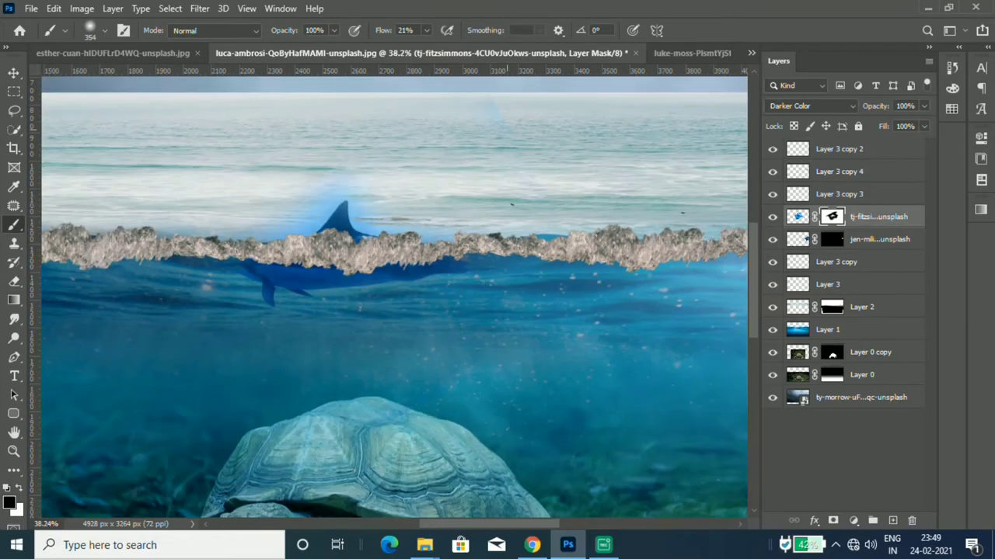
scroll(343, 147, "up", 2)
right_click(238, 179)
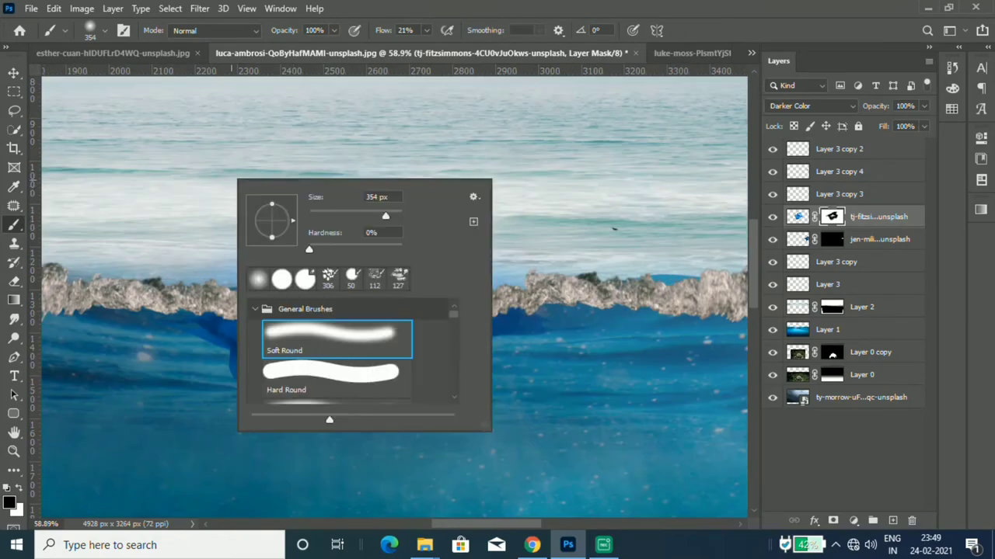
key("Escape")
key("shift+6")
key("shift+2")
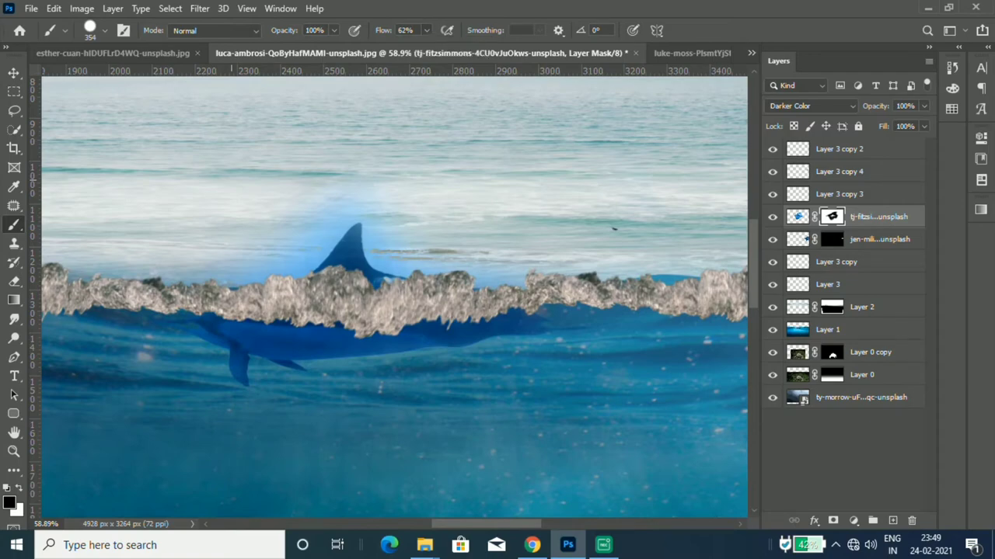
left_click_drag(426, 237, 437, 237)
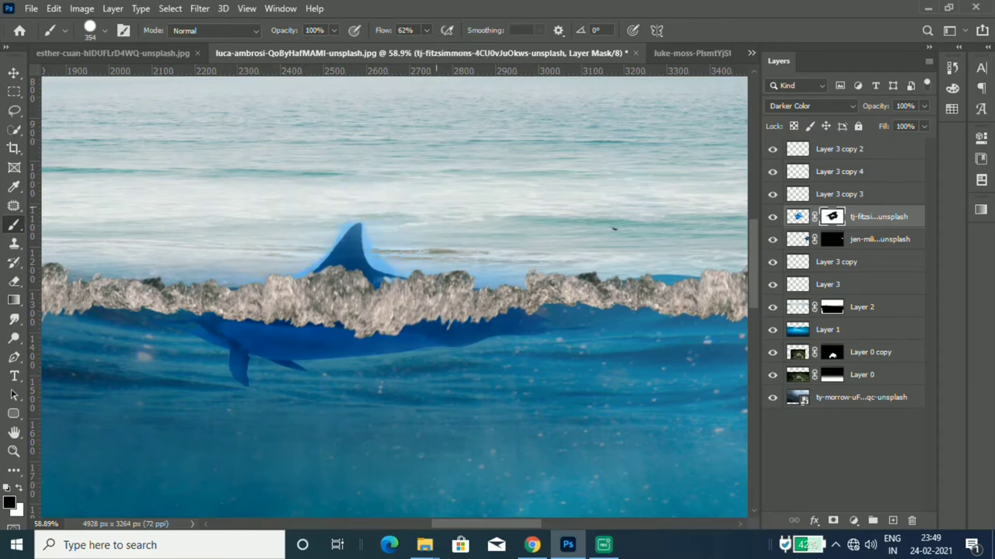
scroll(465, 214, "up", 2)
right_click(464, 215)
type("33")
key("Return")
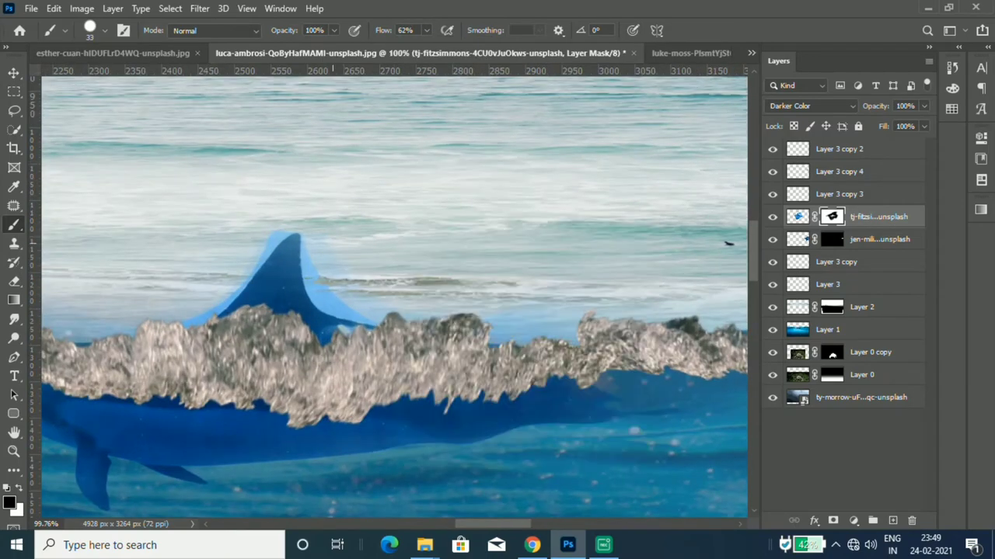
- Paint the pale blue glow out of the mask along both edges of the dolphin's fin
scroll(431, 349, "up", 2)
mouse_move(237, 190)
left_mouse_down()
mouse_move(264, 303)
mouse_move(381, 351)
left_mouse_up()
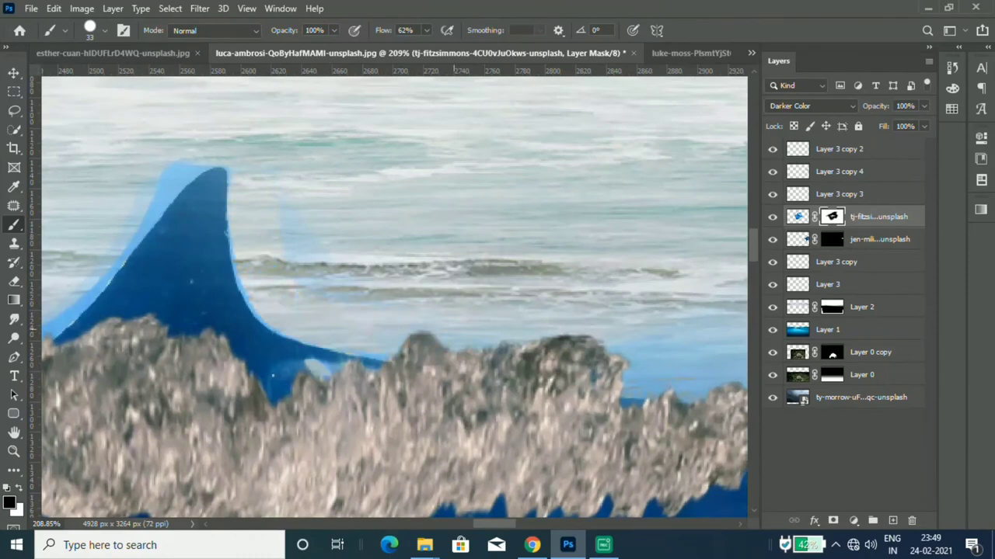
scroll(699, 124, "down", 1)
mouse_move(140, 311)
left_mouse_down()
mouse_move(194, 272)
mouse_move(299, 165)
left_mouse_up()
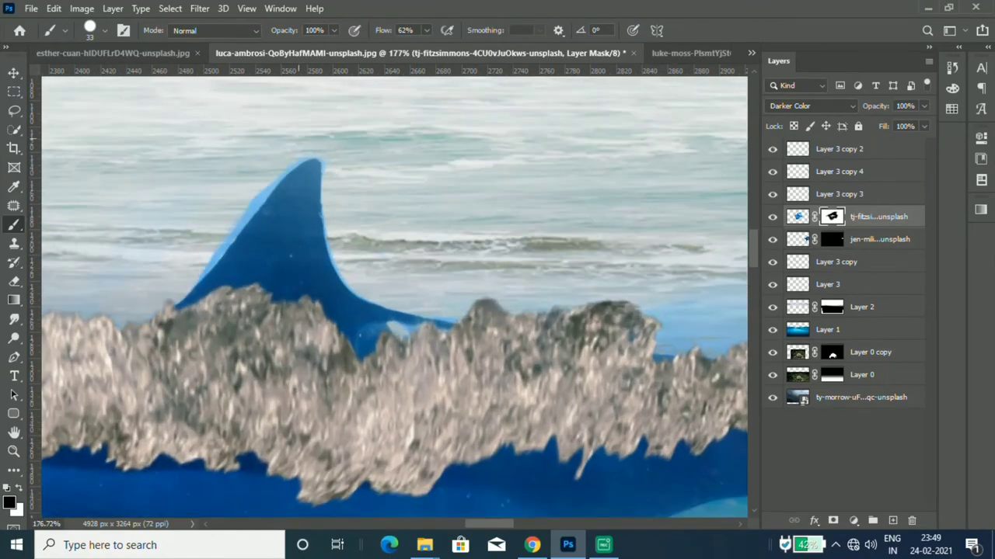
mouse_move(249, 210)
left_mouse_down()
mouse_move(310, 162)
mouse_move(194, 299)
left_mouse_up()
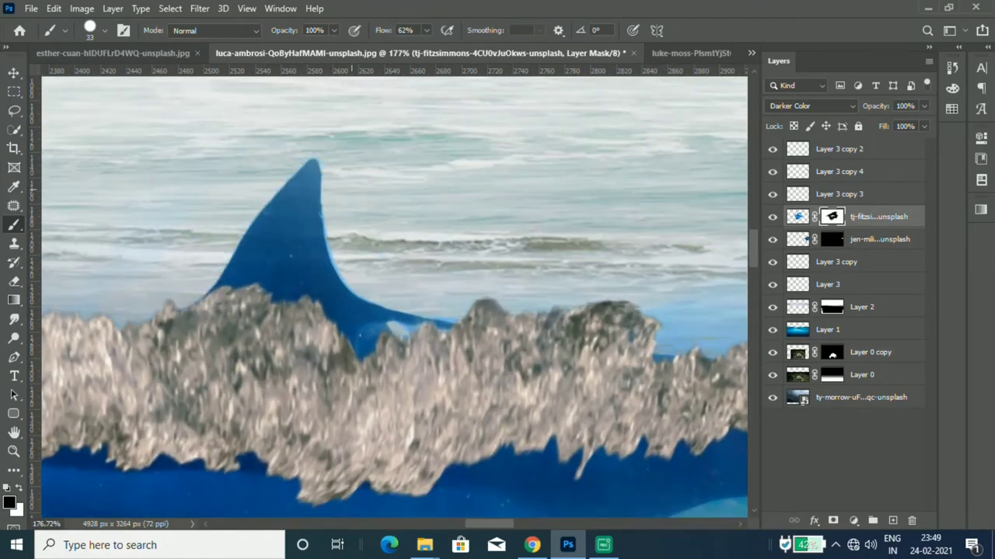
scroll(522, 280, "down", 2)
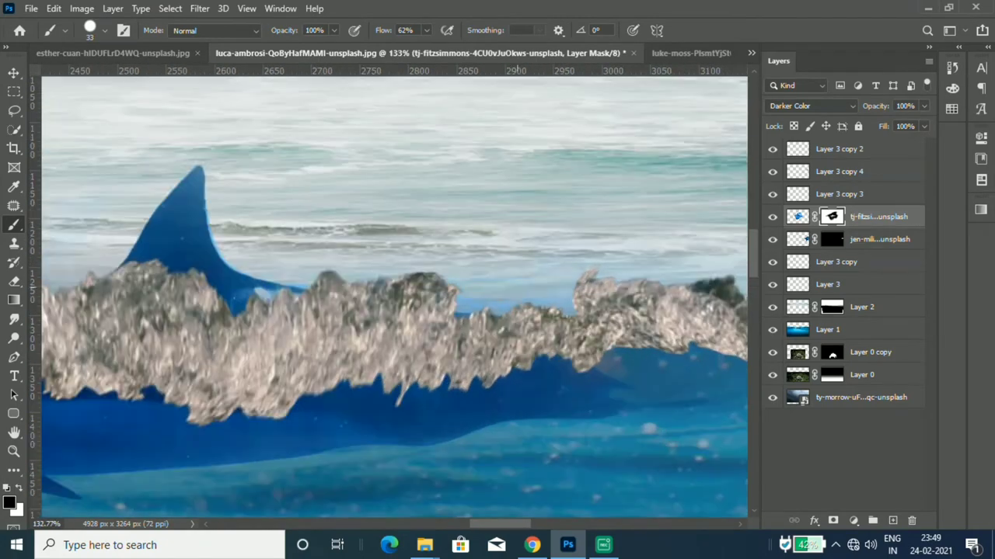
scroll(395, 295, "down", 2)
scroll(395, 295, "down", 2)
scroll(394, 295, "down", 2)
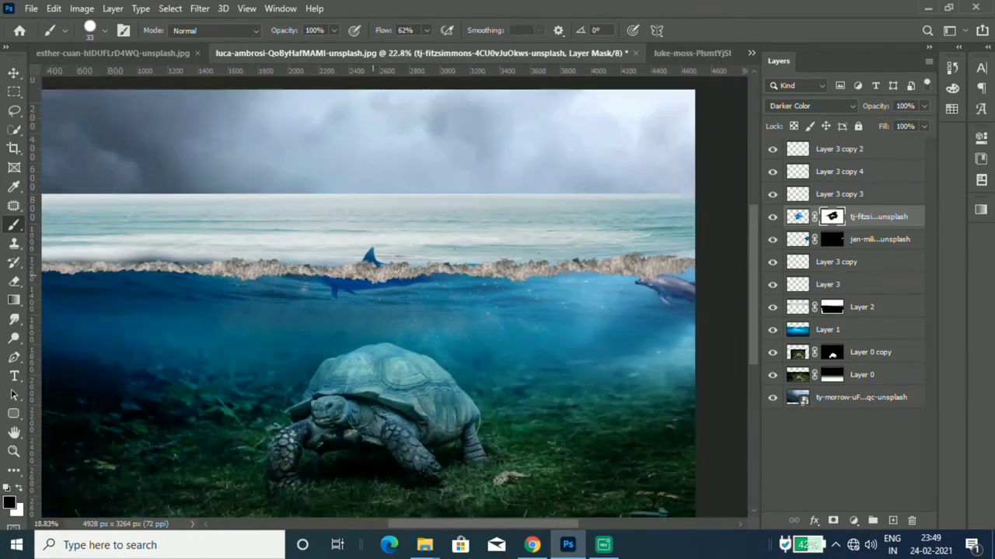
scroll(394, 295, "down", 1)
key("v")
key("ctrl+2")
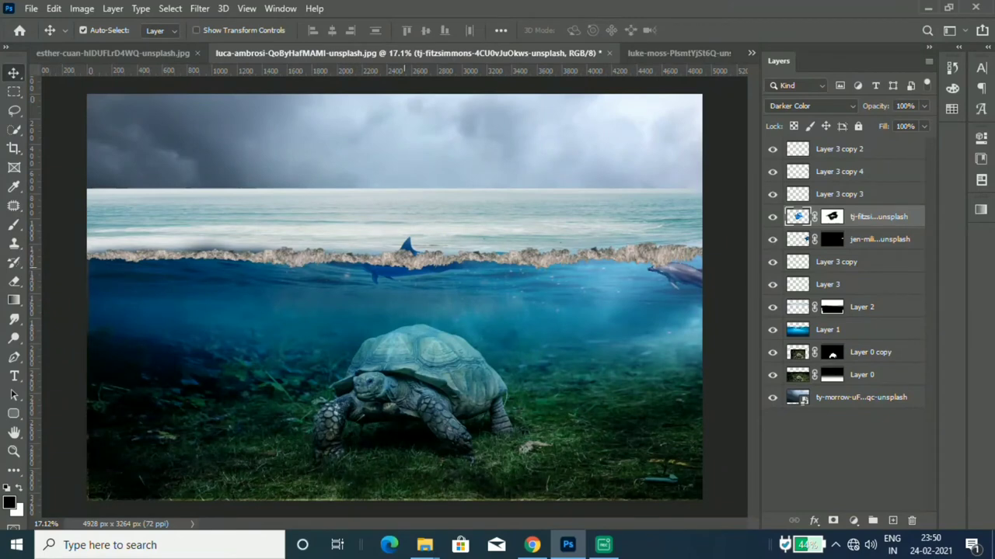
- Move the dolphin up and left and rotate it about 27 degrees clockwise
left_click_drag(409, 269, 387, 258)
scroll(387, 258, "up", 2)
key("ctrl+t")
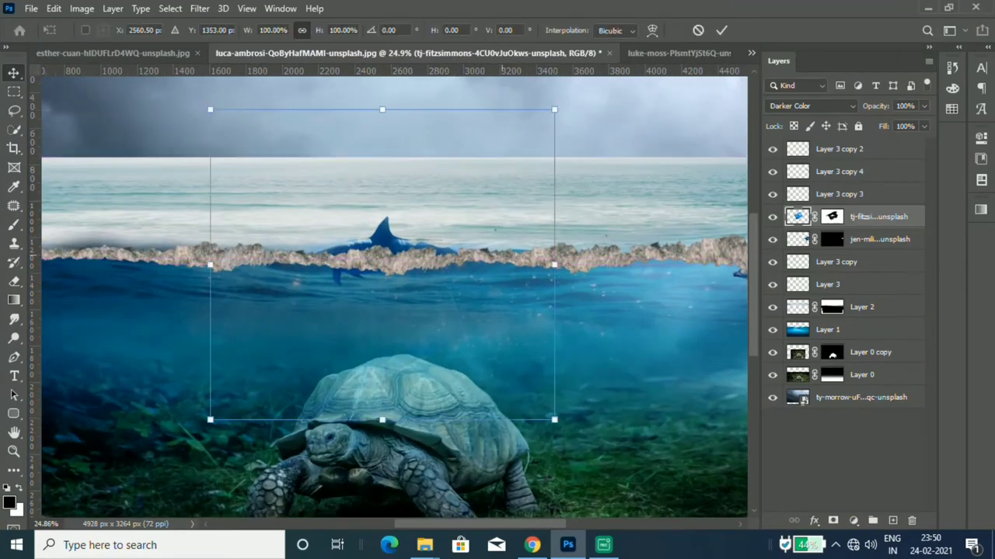
left_click_drag(382, 104, 457, 123)
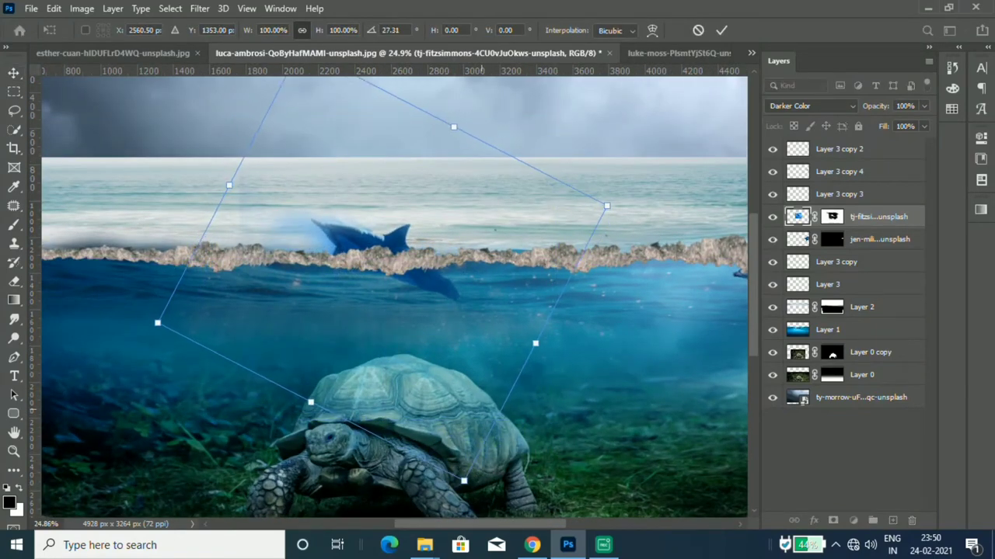
key("Return")
scroll(261, 209, "up", 2)
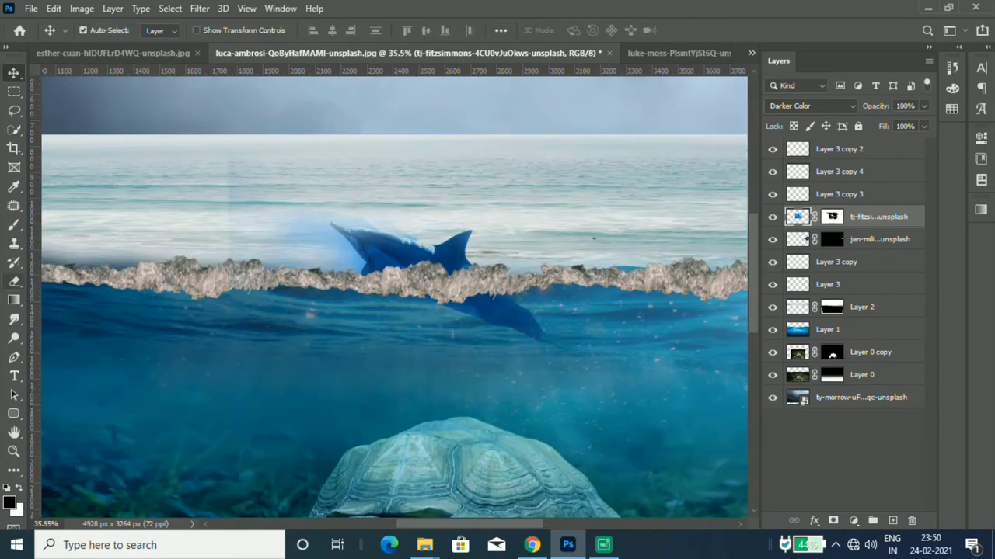
- Paint the dolphin's mask to hide the blue haze left of its back
left_click(14, 225)
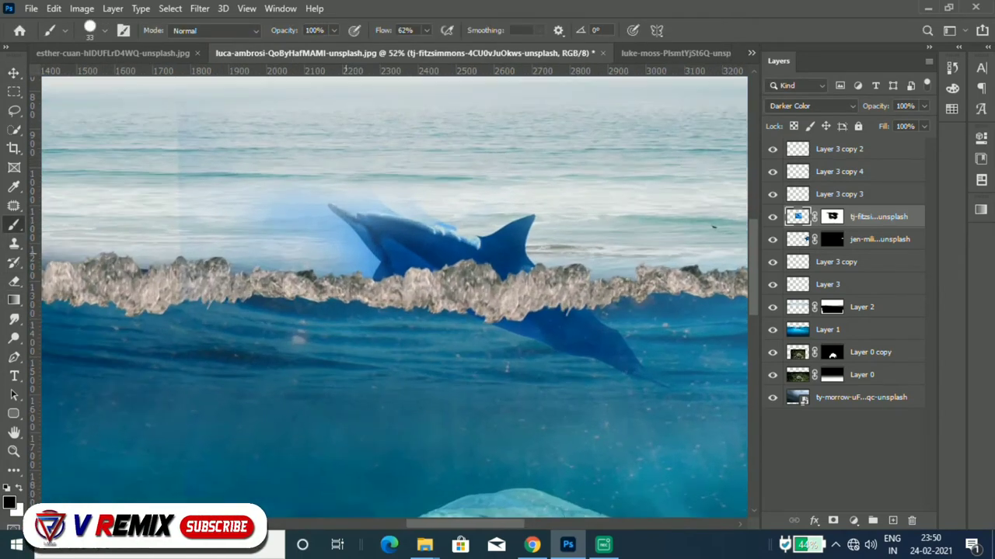
scroll(324, 247, "up", 2)
scroll(432, 219, "down", 2)
right_click(263, 145)
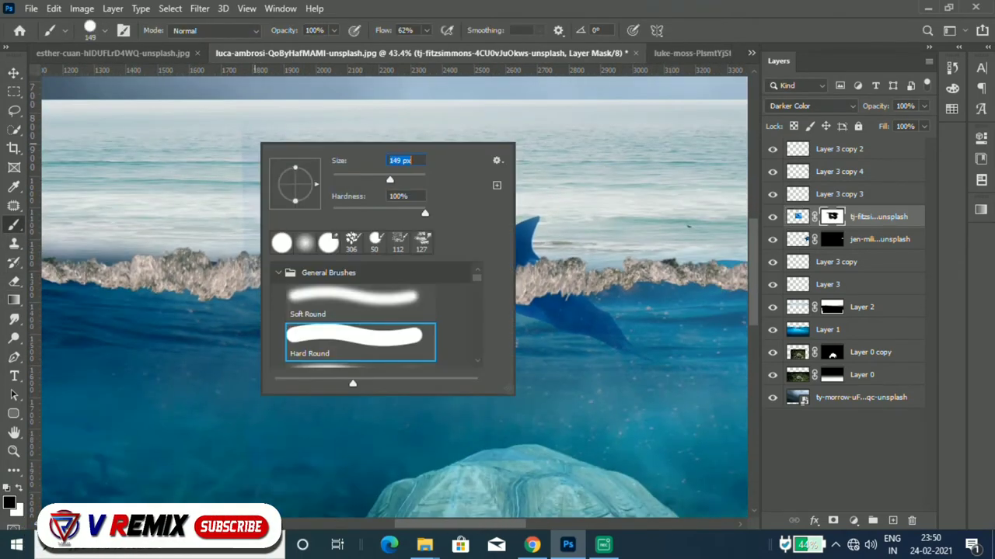
key("Escape")
left_click_drag(334, 198, 342, 245)
scroll(452, 202, "up", 5)
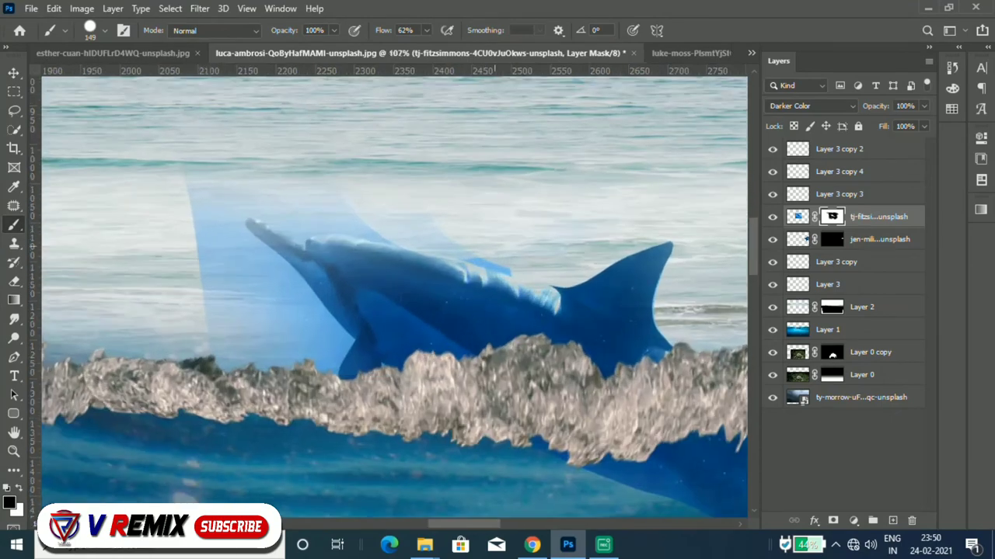
mouse_move(482, 263)
left_mouse_down()
mouse_move(326, 206)
mouse_move(206, 213)
mouse_move(241, 311)
left_mouse_up()
mouse_move(261, 245)
left_mouse_down()
mouse_move(279, 311)
mouse_move(326, 366)
left_mouse_up()
scroll(257, 179, "up", 5)
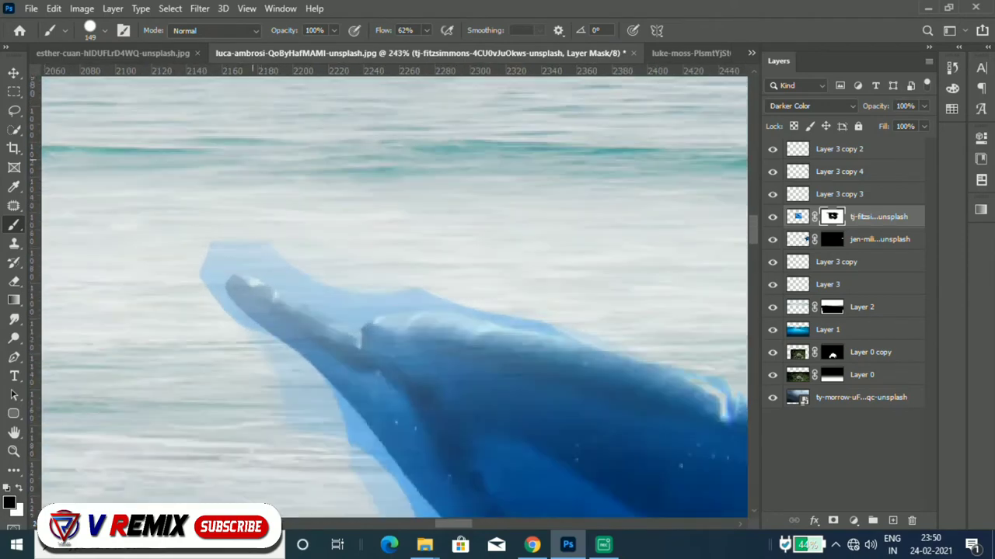
- With a 29 px brush, mask out the haze around the dolphin's snout
right_click(534, 210)
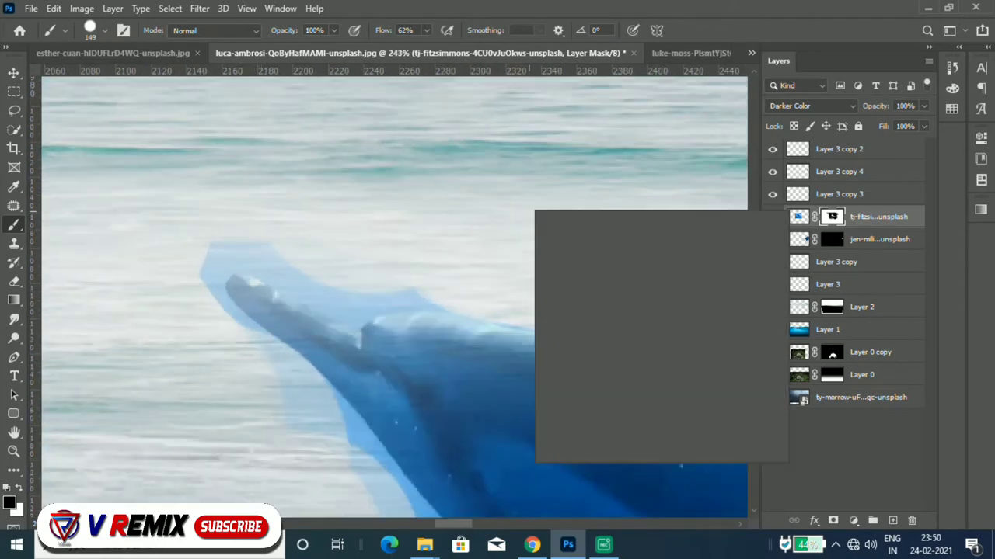
type("29")
key("Return")
mouse_move(419, 297)
left_mouse_down()
mouse_move(342, 302)
mouse_move(212, 260)
mouse_move(227, 307)
left_mouse_up()
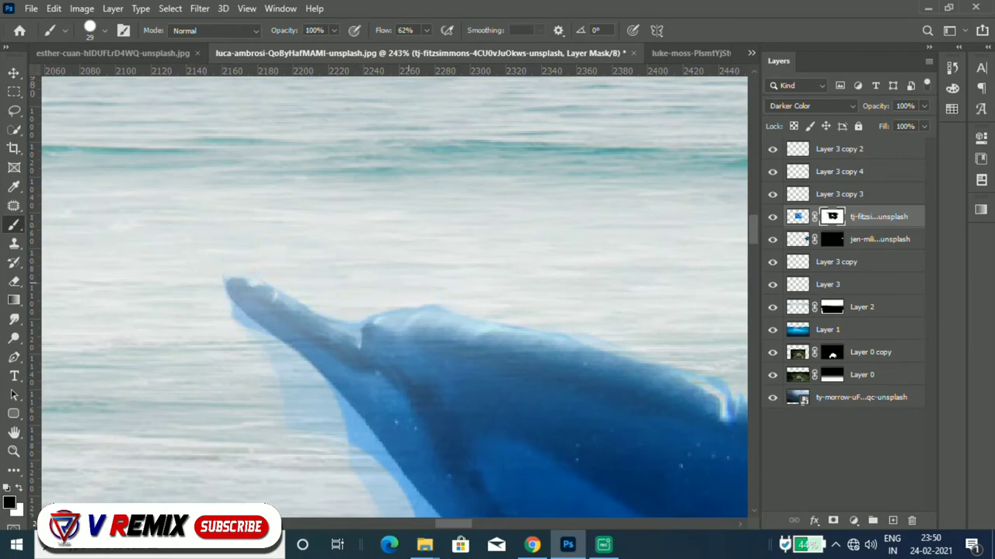
scroll(388, 295, "down", 8)
scroll(389, 295, "up", 3)
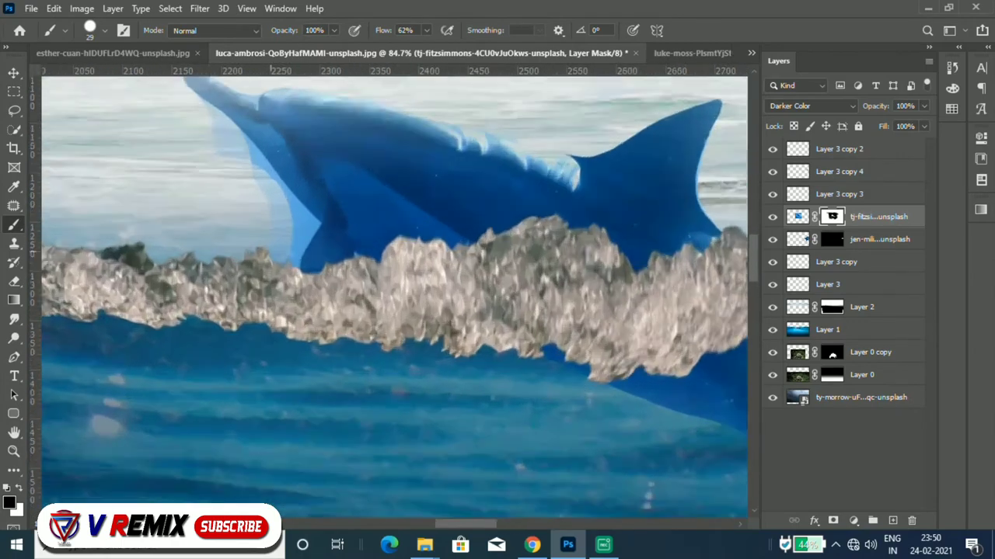
scroll(389, 295, "up", 5)
- Paint away the remaining pale haze along the fin's left edge and the dolphin's outline
mouse_move(210, 116)
left_mouse_down()
mouse_move(280, 194)
mouse_move(334, 280)
mouse_move(356, 364)
left_mouse_up()
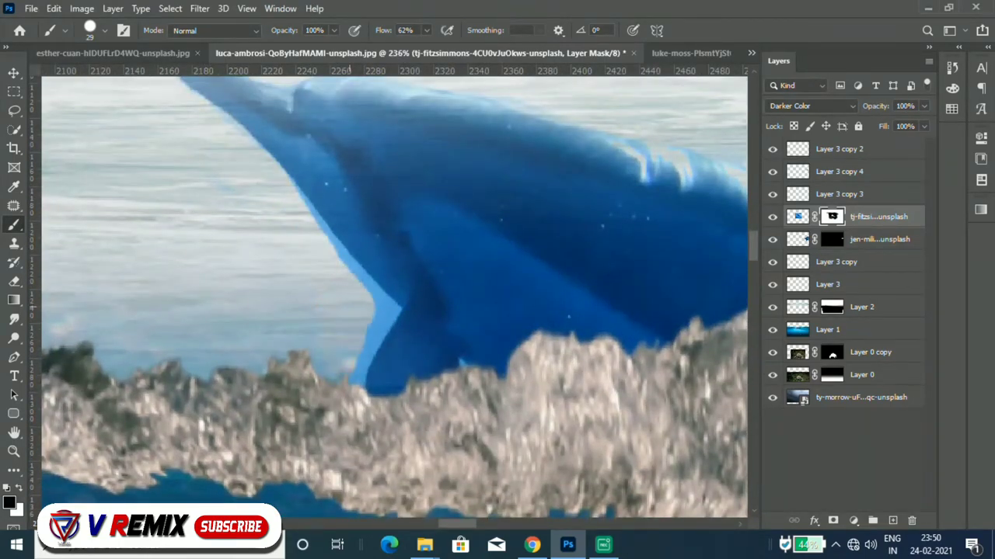
scroll(338, 288, "down", 4)
scroll(338, 288, "up", 4)
scroll(338, 287, "up", 2)
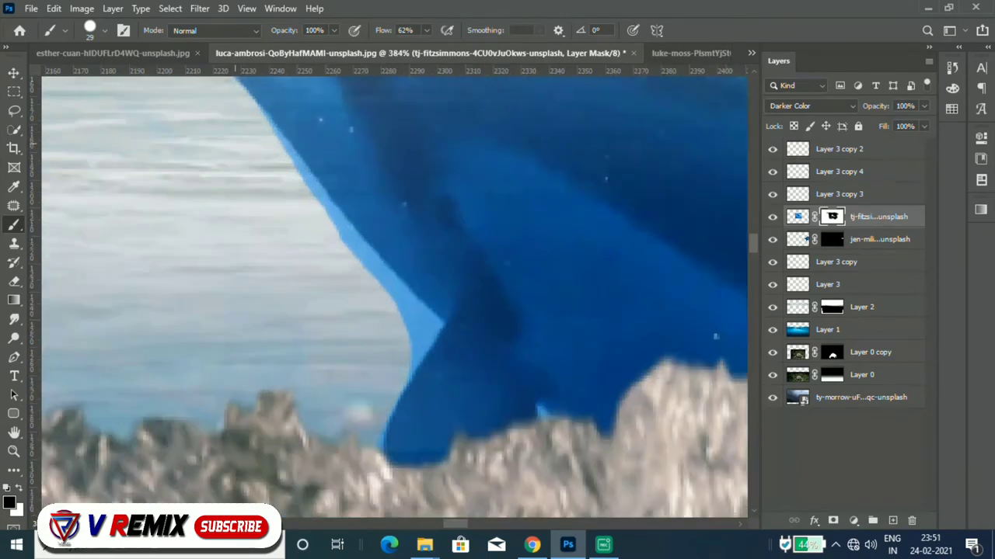
left_click_drag(326, 187, 427, 365)
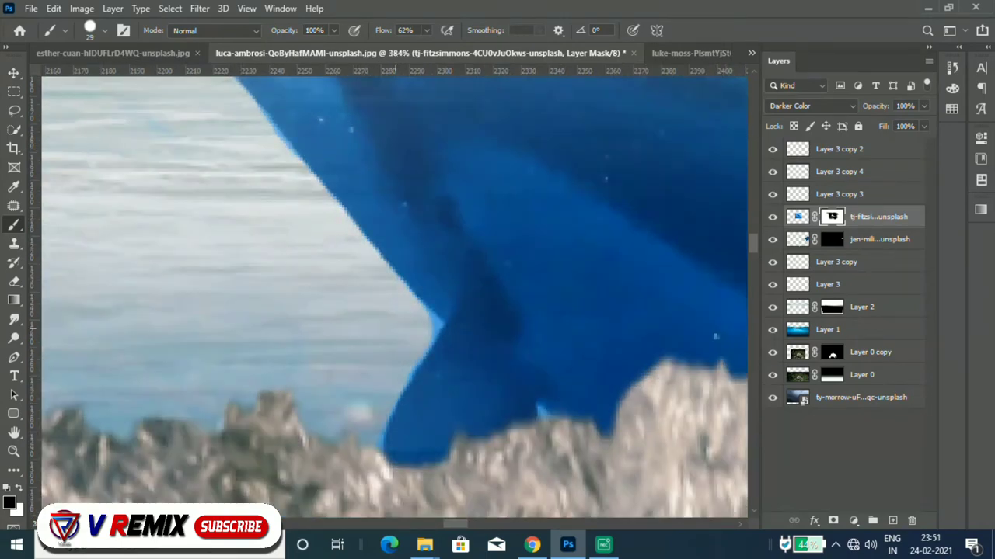
scroll(388, 295, "down", 3)
scroll(388, 295, "down", 3)
scroll(389, 295, "down", 2)
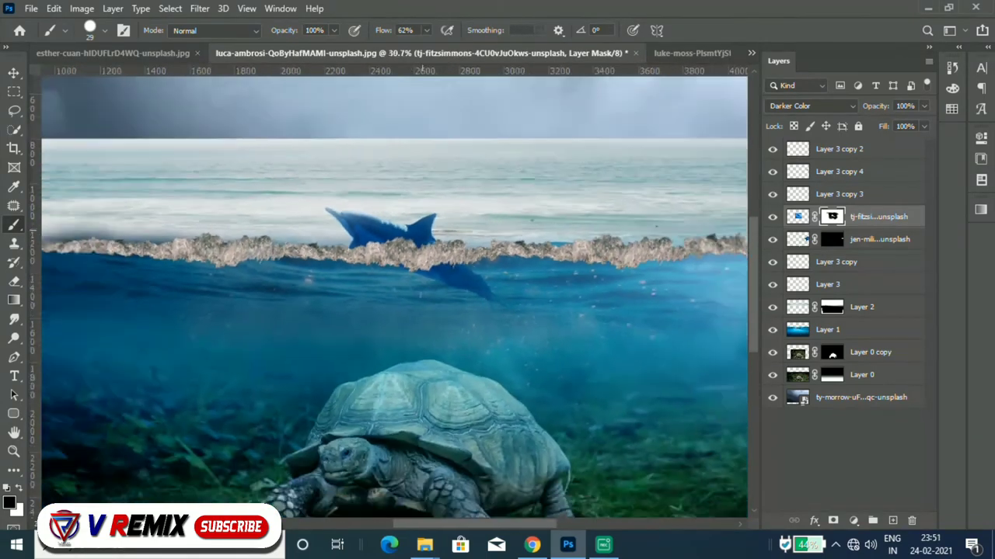
scroll(388, 295, "down", 2)
- Toggle visibility of Layer 3 and its copies to compare each torn-edge strip
left_click(773, 194)
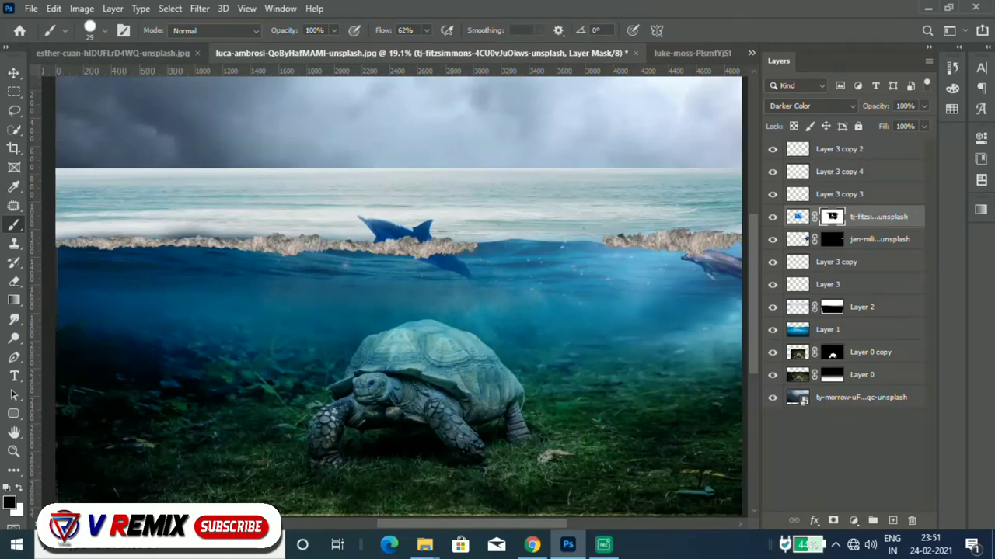
left_click(772, 172)
left_click(772, 149)
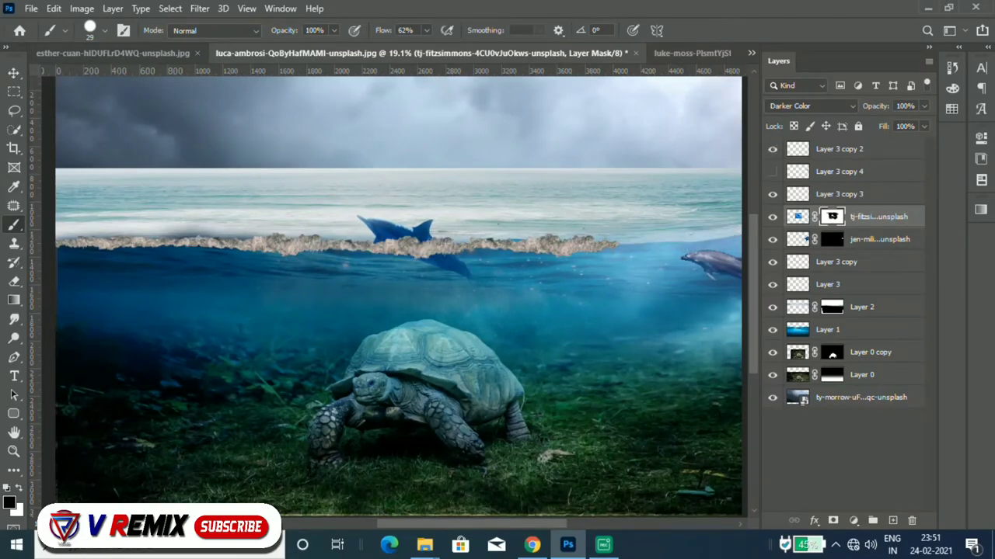
left_click(772, 262)
left_click(772, 285)
- Merge Layer 3 and copies 2, 3 and 4 into one torn-edge layer
left_click(828, 284)
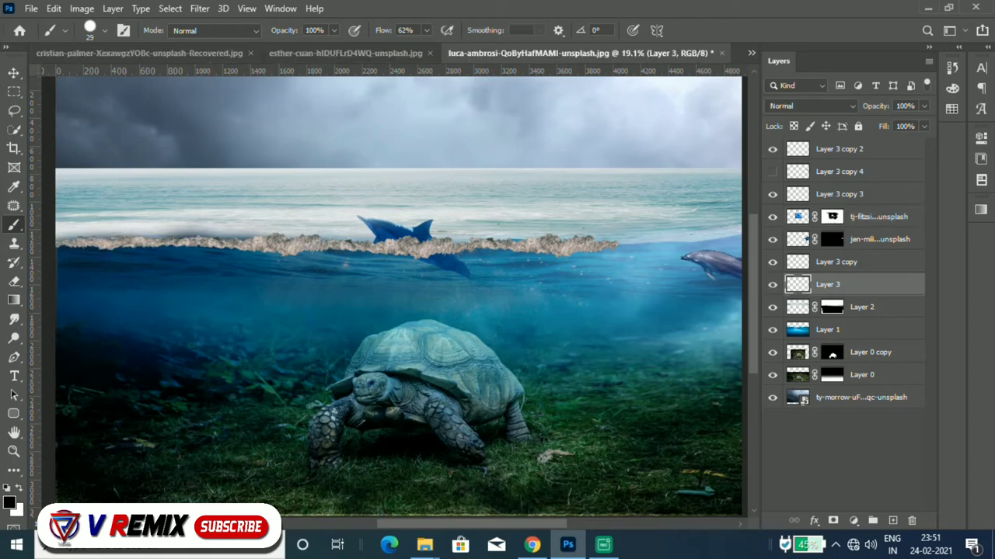
left_click(835, 262, "ctrl")
left_click(839, 194, "ctrl")
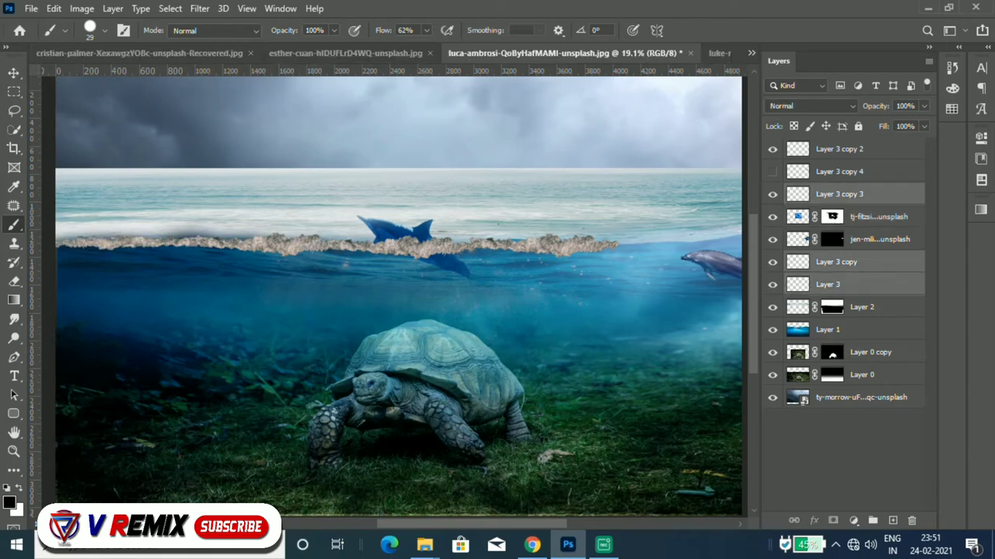
left_click(839, 171, "ctrl")
left_click(839, 149, "ctrl")
left_click(772, 171)
right_click(839, 171)
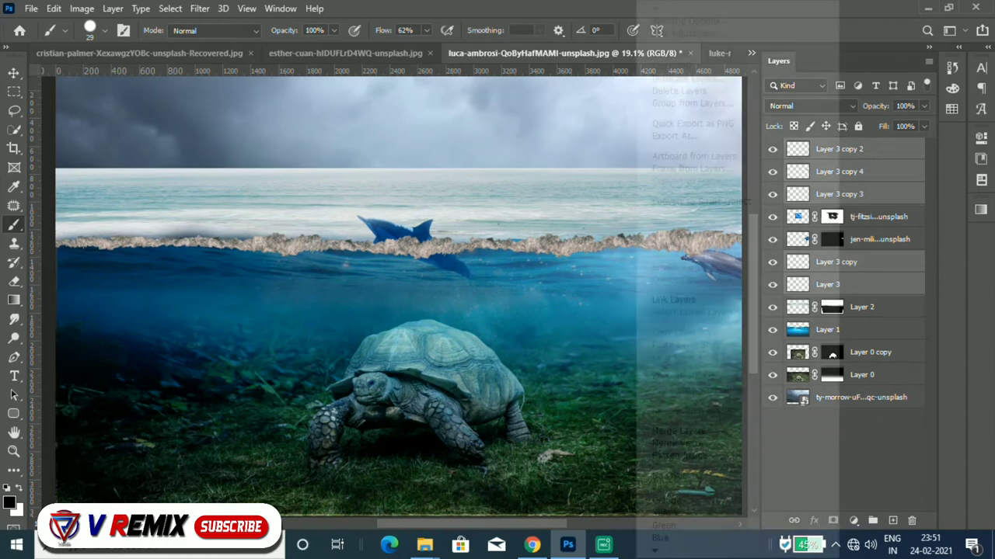
left_click(687, 78)
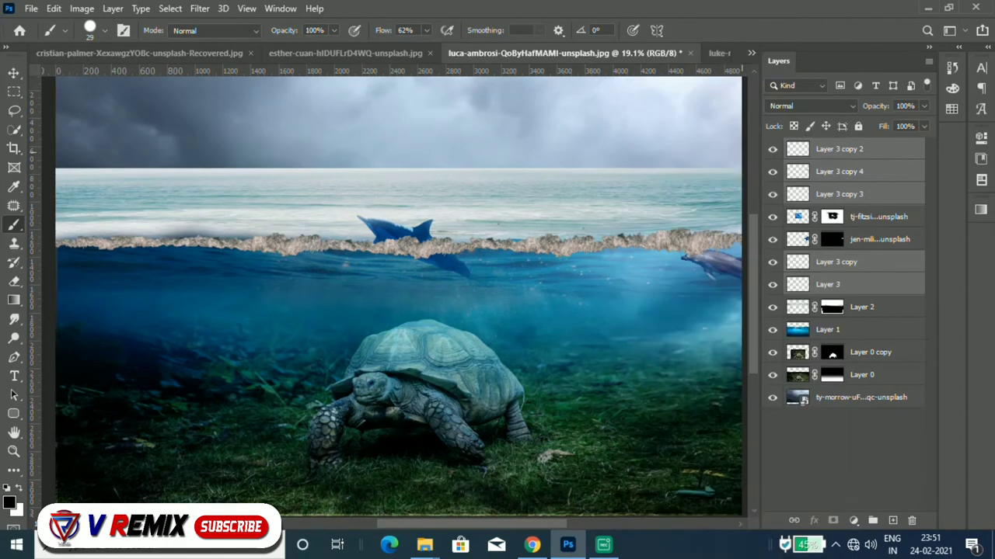
key("ctrl+0")
- Preview blend modes like Overlay and Linear Light on the merged wave edge
left_click(811, 106)
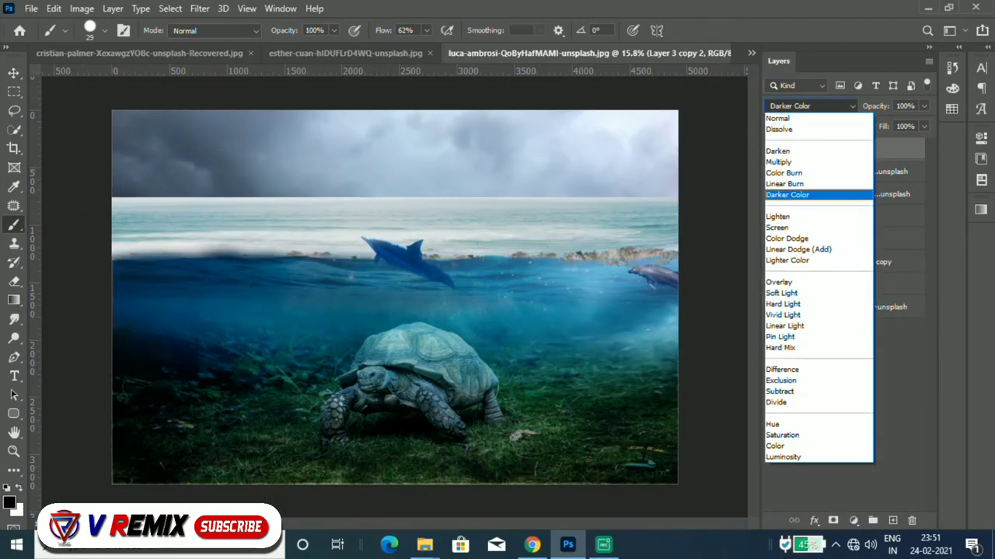
key("Down")
key("Down")
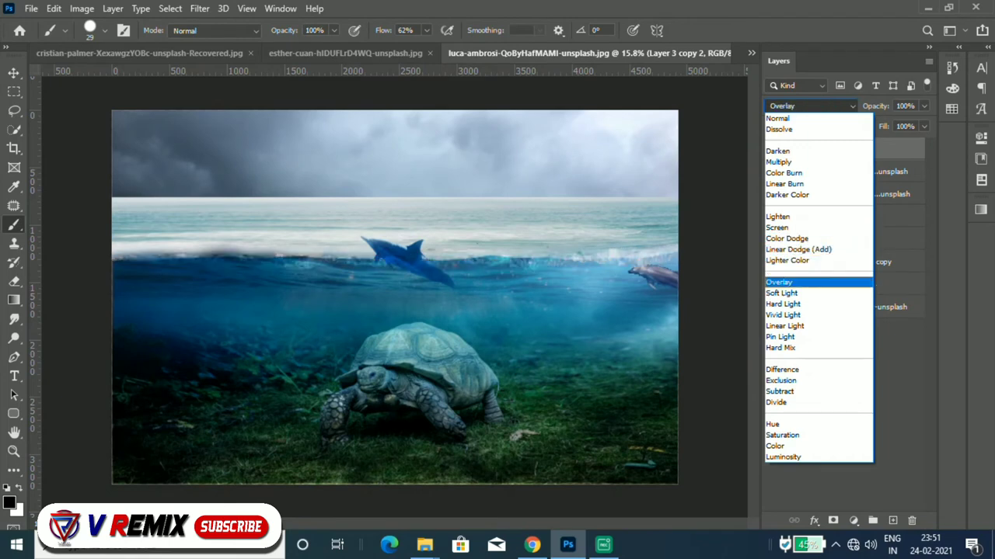
key("Down")
key("Up")
key("Down")
key("Down")
key("Down")
key("Down")
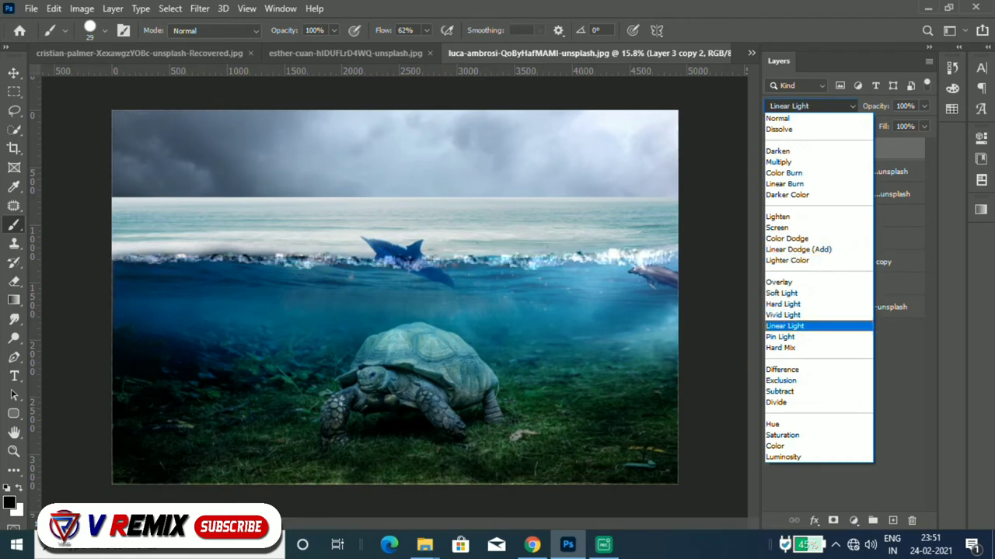
key("Down")
key("Up")
key("Up")
key("Down")
key("Up")
key("Up")
key("Down")
key("Down")
key("Down")
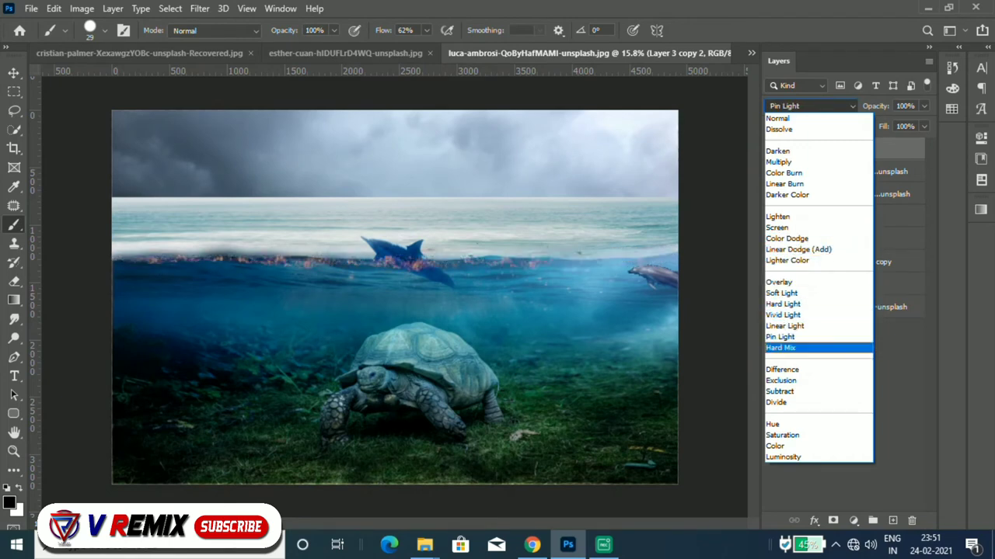
key("Down")
key("Down")
key("Down")
key("Down")
key("Down")
key("Down")
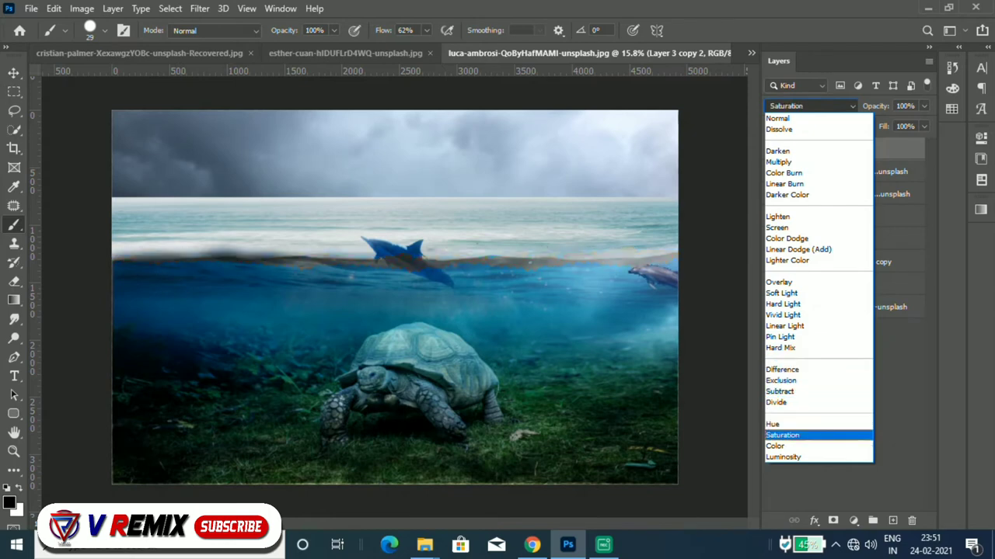
key("Escape")
- Set the merged wave layer's blend mode to Divide
left_click(810, 106)
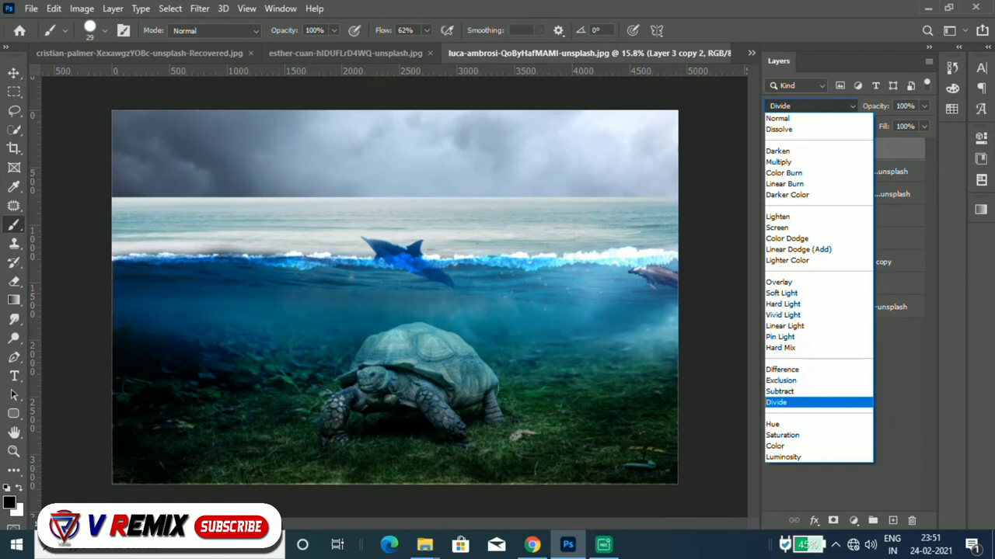
key("Up")
key("Up")
key("Up")
key("Down")
key("Down")
key("Down")
key("Return")
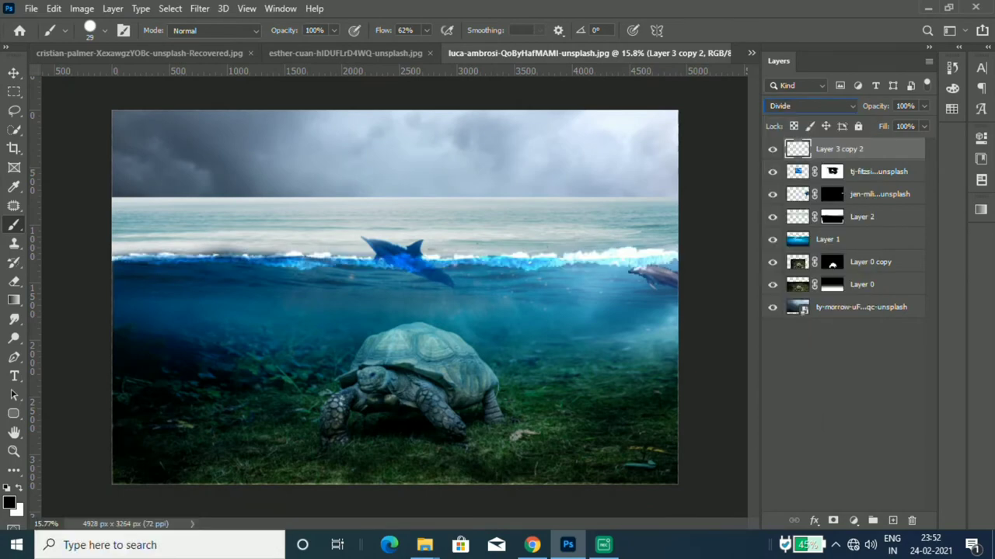
- Nudge the bright blue wave line up onto the waterline with the Move tool
key("v")
scroll(451, 287, "up", 3)
scroll(451, 287, "up", 3)
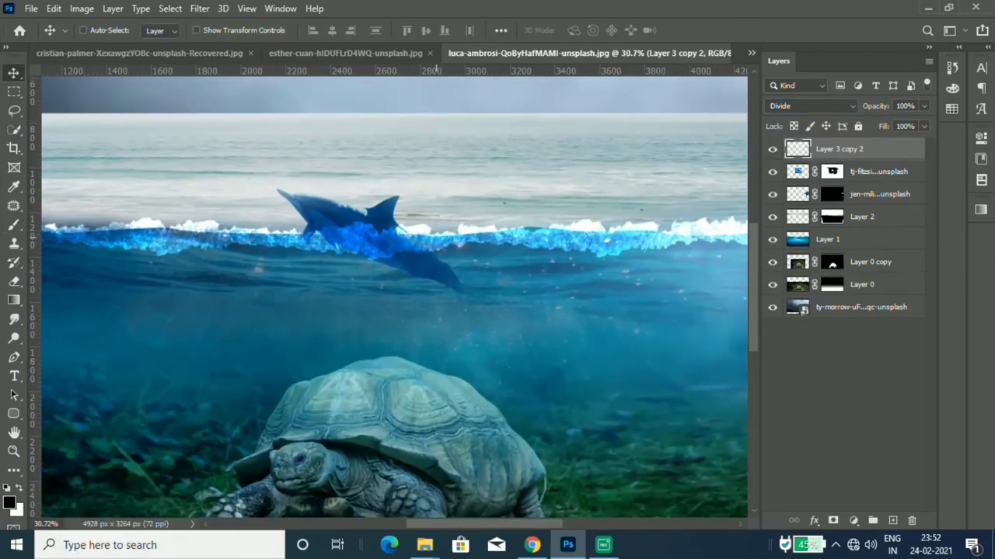
scroll(597, 225, "down", 3)
left_click_drag(606, 198, 601, 187)
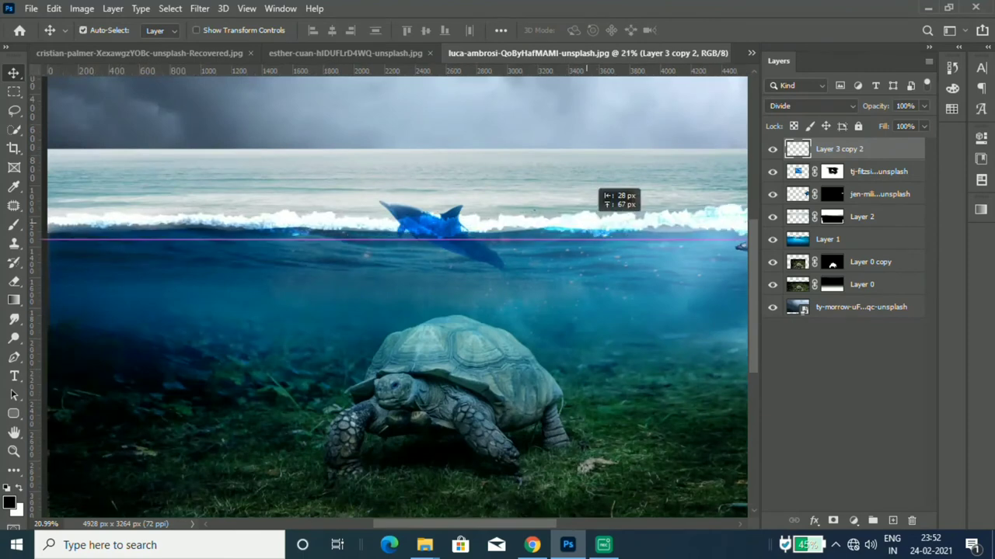
scroll(435, 296, "down", 3)
scroll(436, 295, "up", 2)
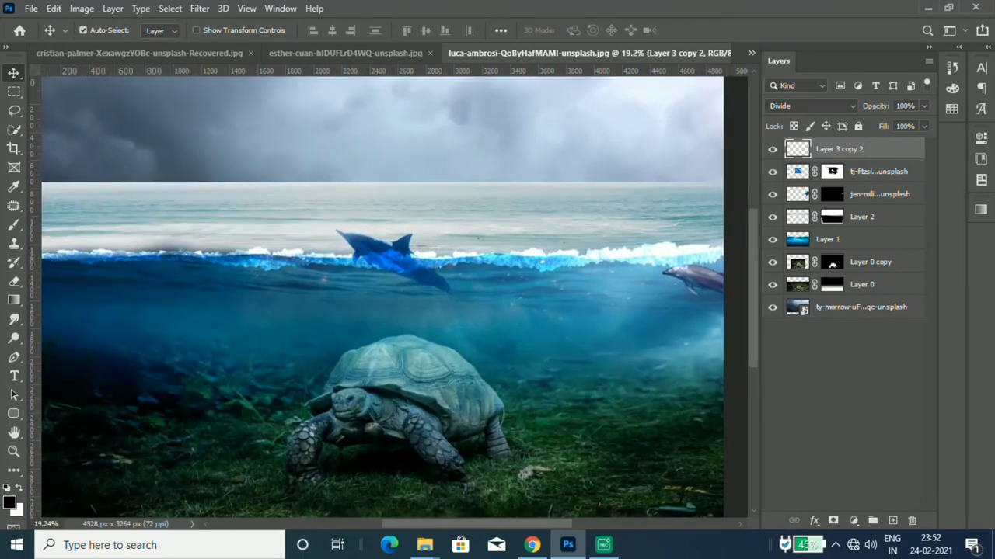
left_click(828, 239)
scroll(596, 295, "down", 1)
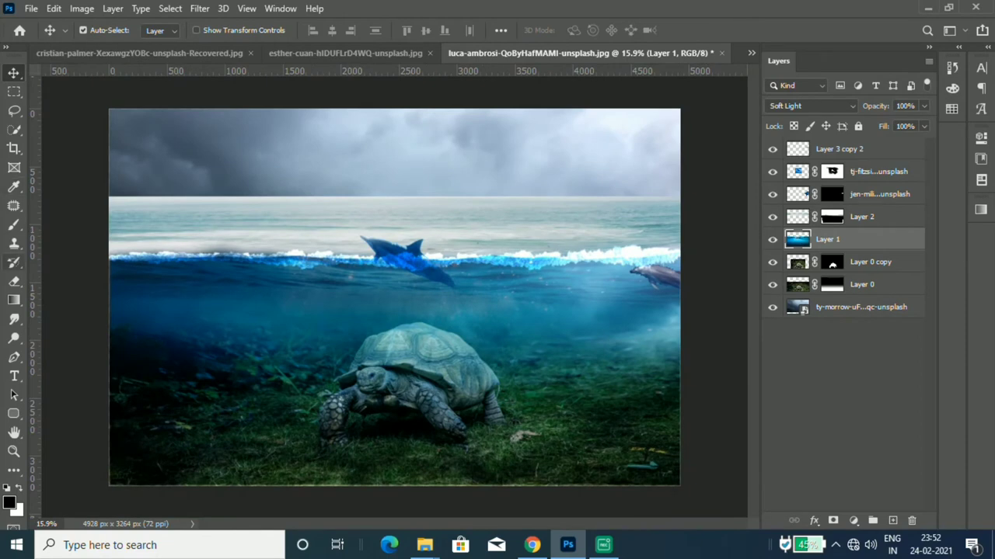
- Add a white mask to Layer 1 and ready a Soft Round brush at 38% flow
left_click(833, 520)
key("b")
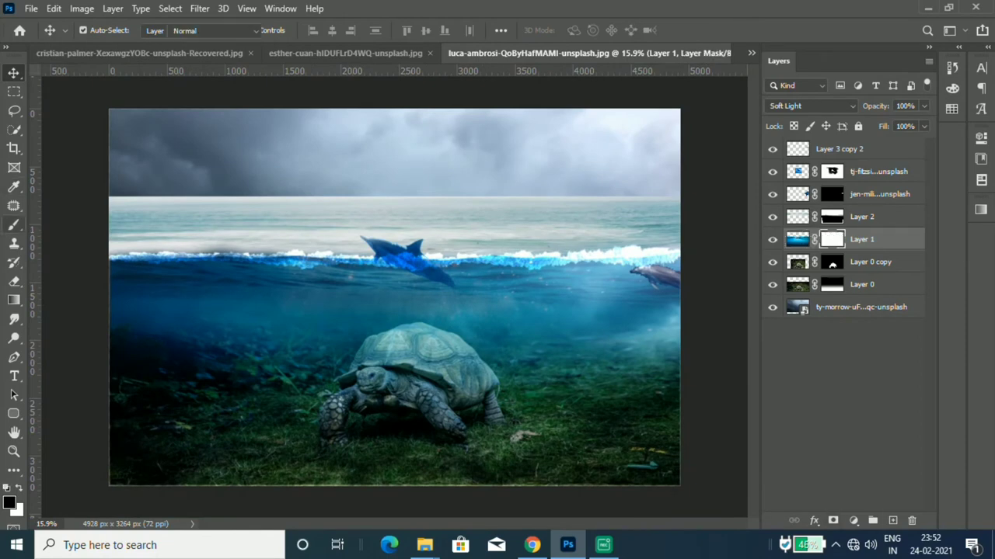
scroll(187, 248, "up", 2)
scroll(186, 248, "up", 2)
scroll(150, 244, "down", 1)
right_click(228, 199)
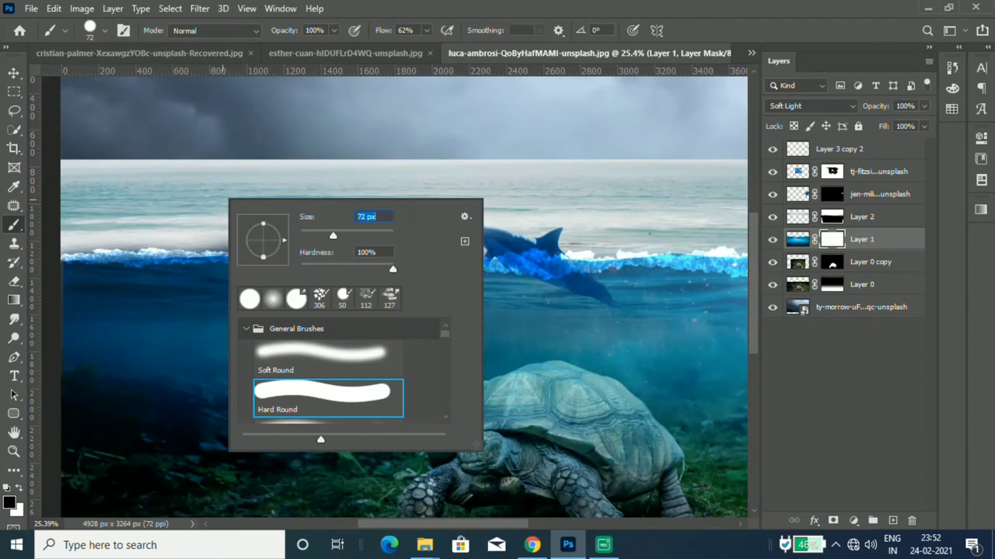
left_click(321, 357)
left_click(426, 30)
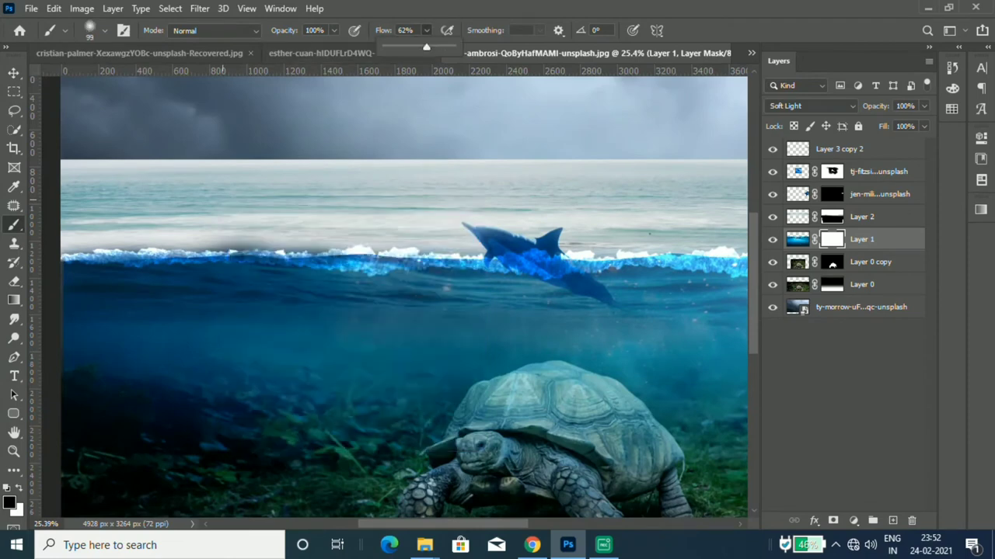
key("Return")
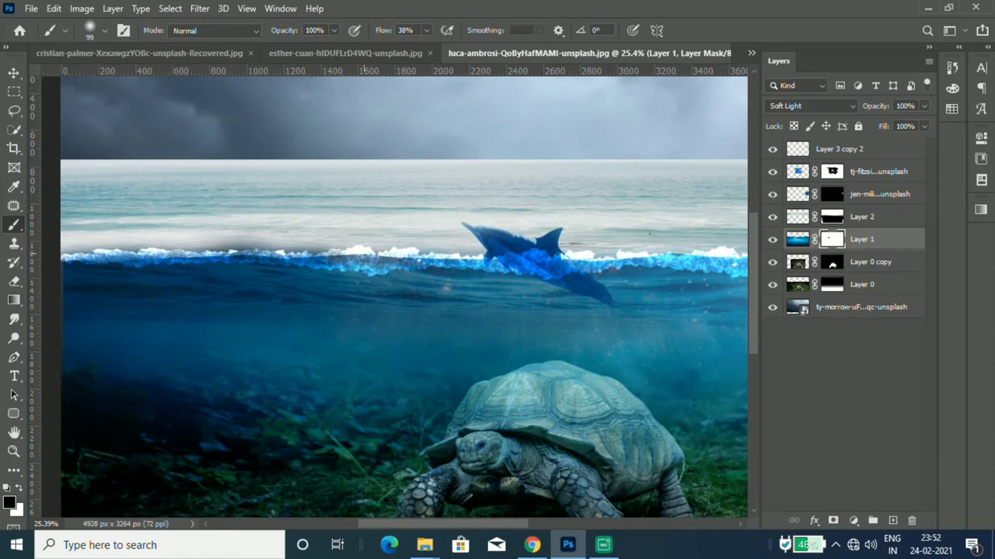
- Set brush flow to 60%, paint a mask stroke over the sea-surface band, then undo it
right_click(415, 140)
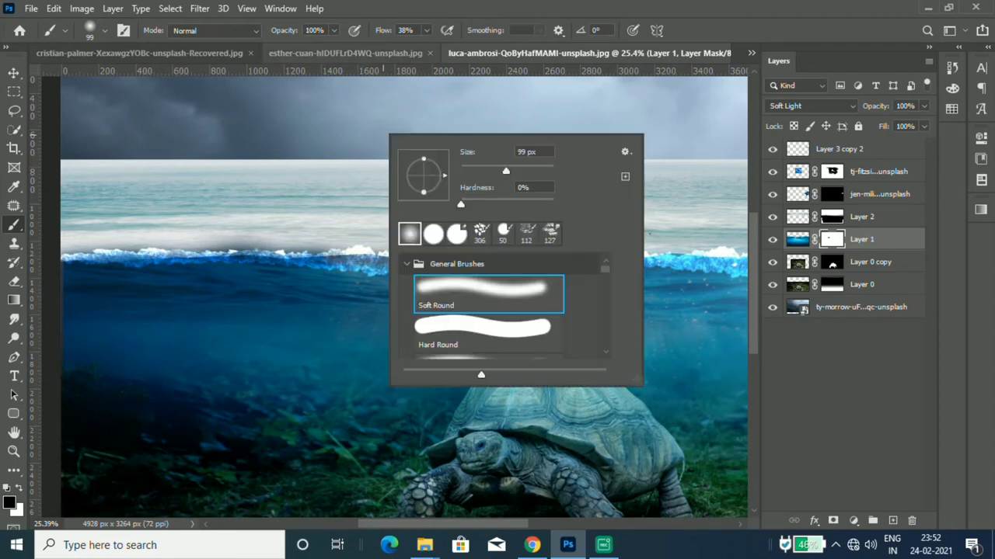
left_click(426, 31)
type("60")
key("Return")
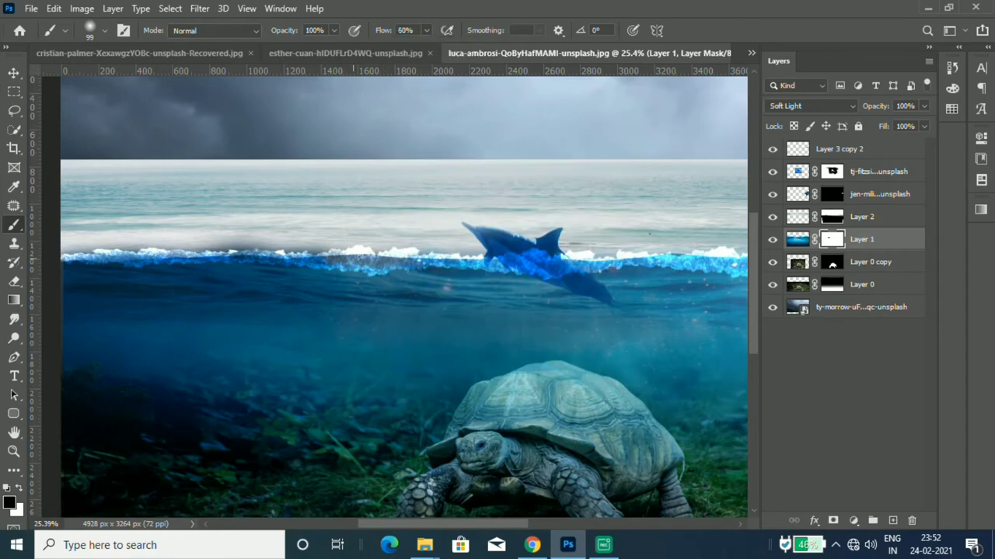
left_click_drag(70, 209, 742, 210)
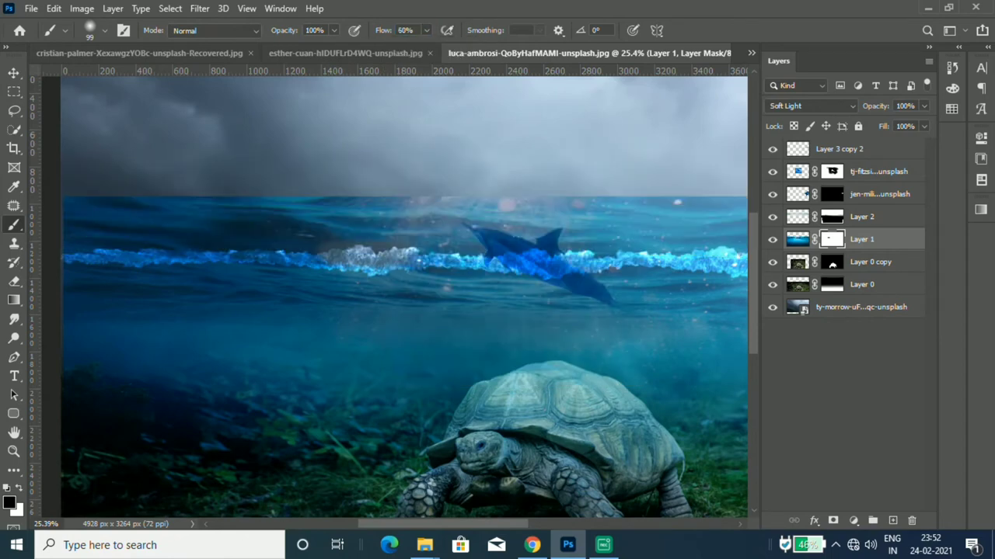
key("ctrl+z")
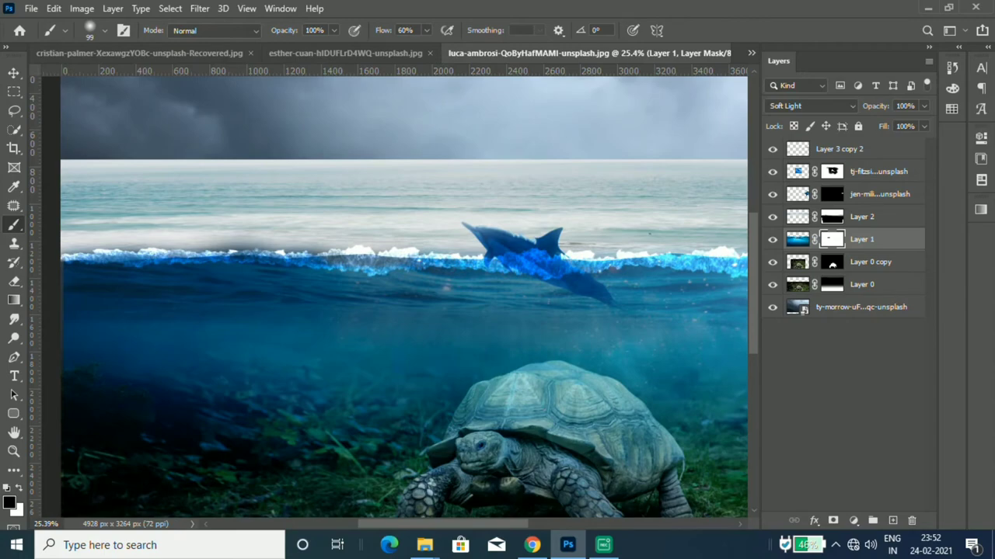
- Toggle the Layer 2 sea-surface band off and on to compare
left_click(772, 216)
left_click(771, 217)
scroll(404, 295, "down", 5)
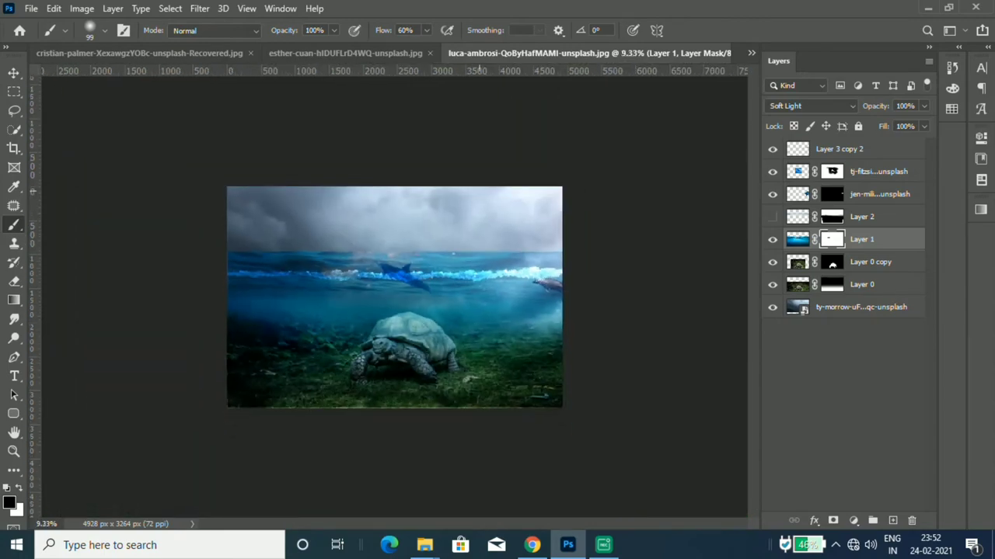
scroll(397, 299, "up", 1)
left_click(772, 216)
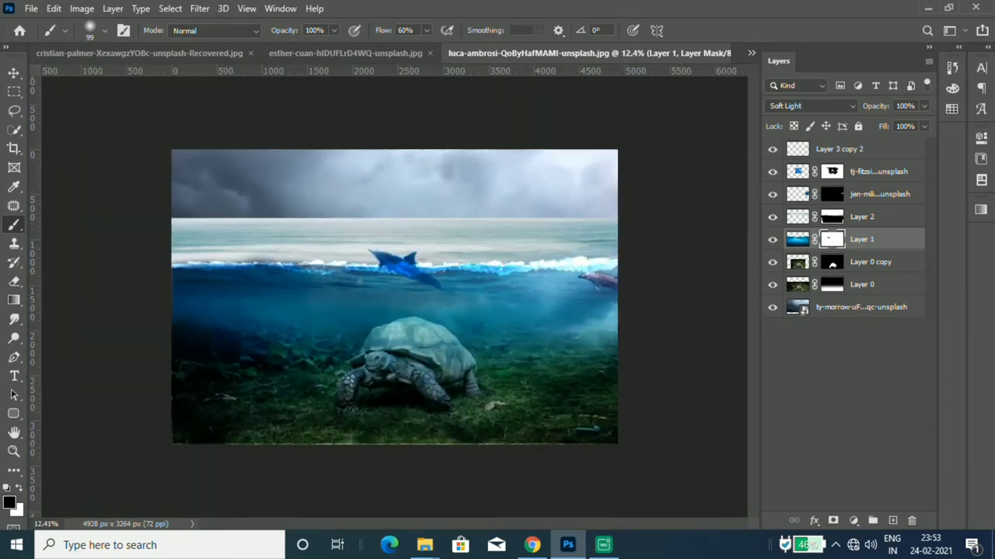
scroll(428, 276, "up", 1)
scroll(428, 277, "up", 1)
scroll(428, 276, "up", 1)
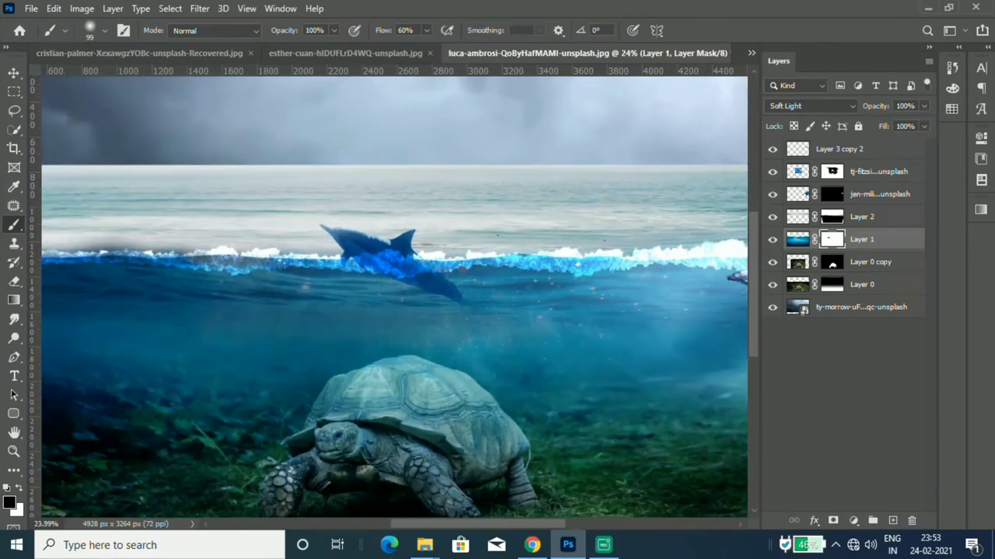
- Set the Layer 3 copy 2 foam layer to Normal blending and load its shape as a selection
left_click(855, 148)
left_click(812, 106)
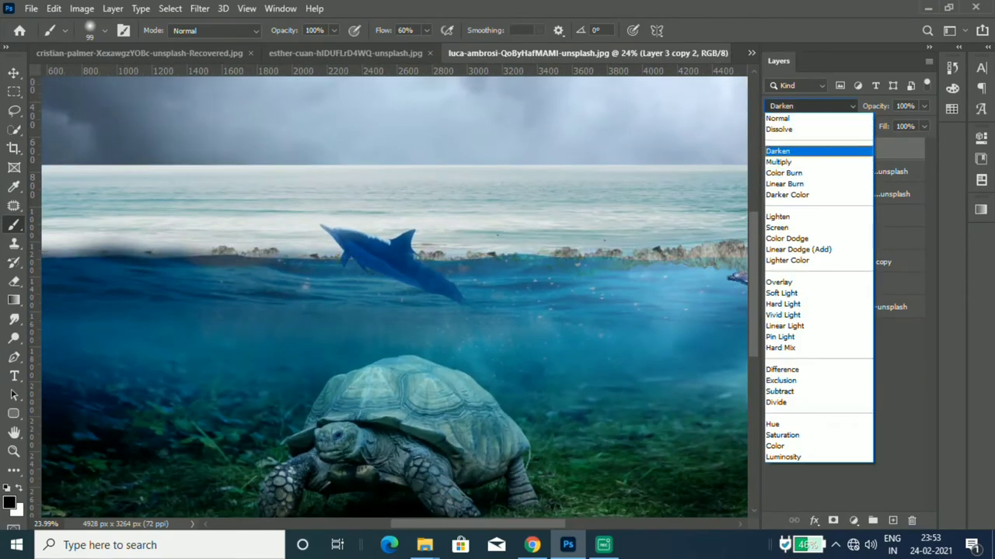
left_click(779, 118)
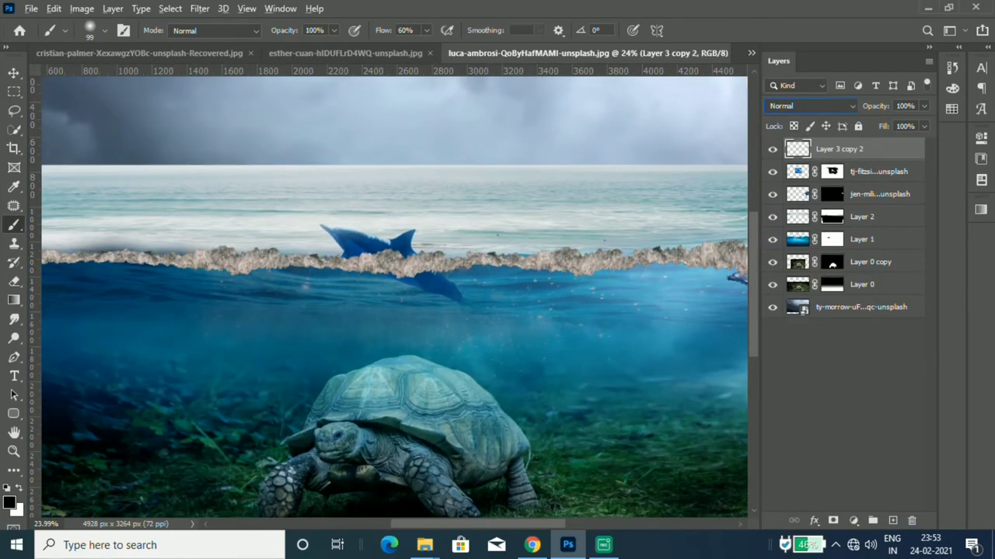
key("v")
scroll(395, 295, "down", 2)
scroll(395, 296, "up", 1)
scroll(395, 295, "down", 1)
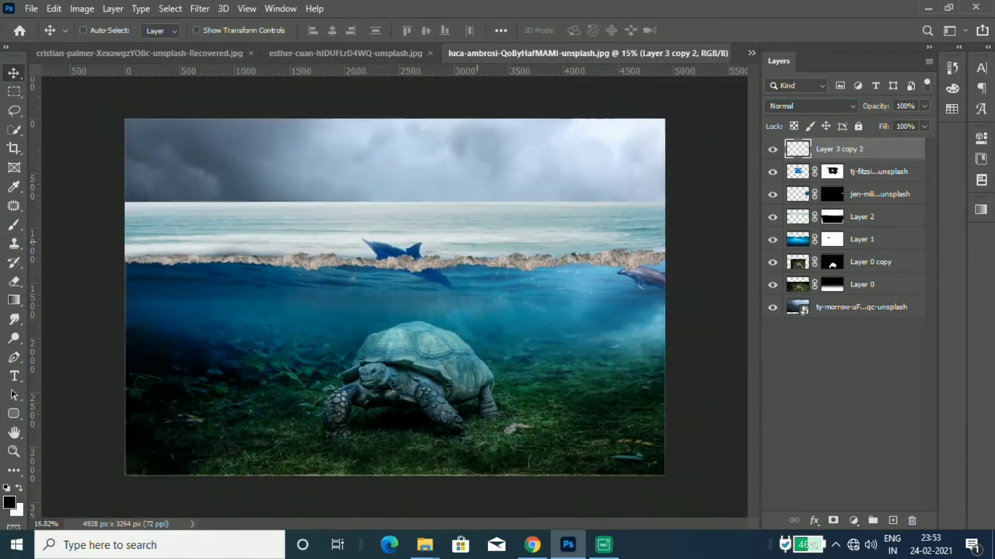
scroll(395, 295, "up", 2)
right_click(867, 148)
key("Escape")
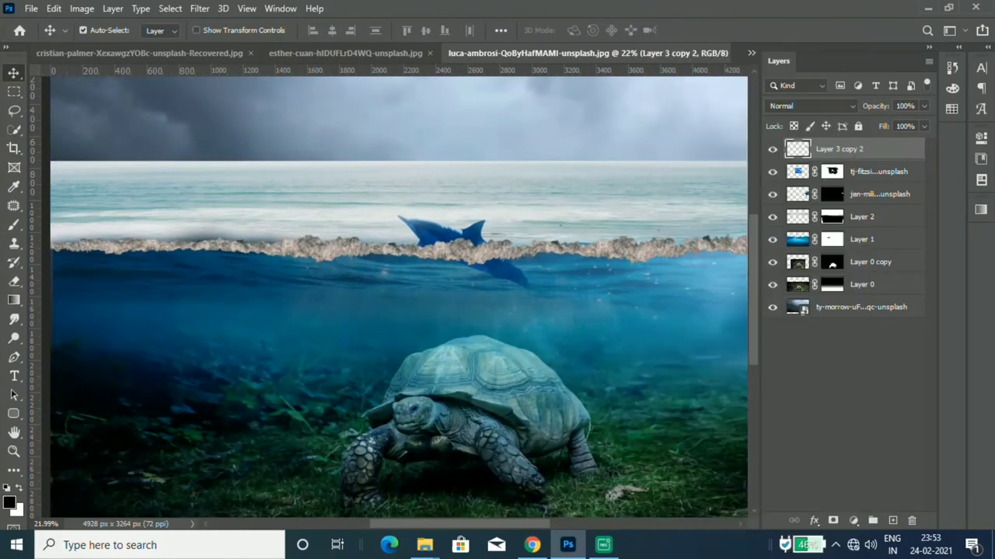
- Add Hue/Saturation: Master Hue +180, Saturation +80; Blues Hue +5, Saturation +46
left_click(853, 520)
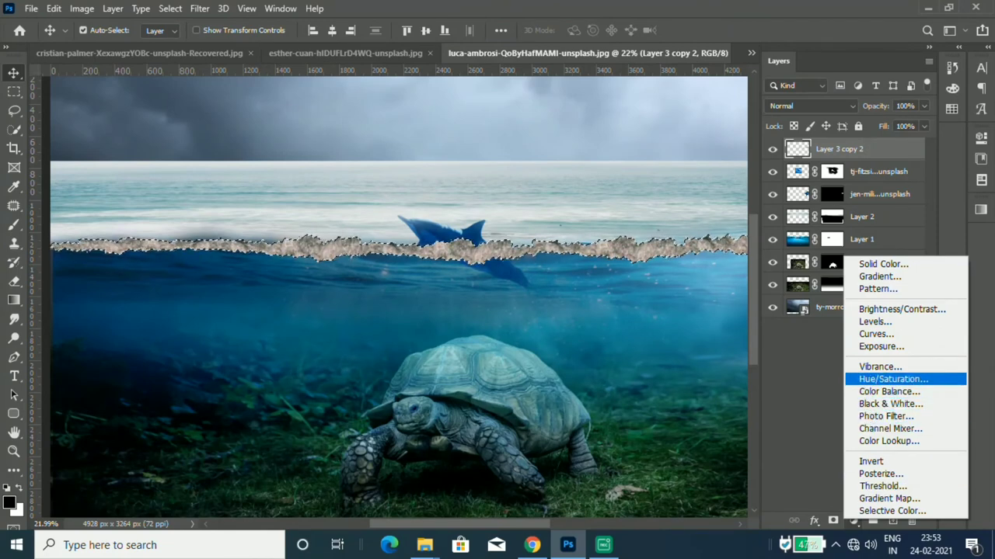
left_click(893, 378)
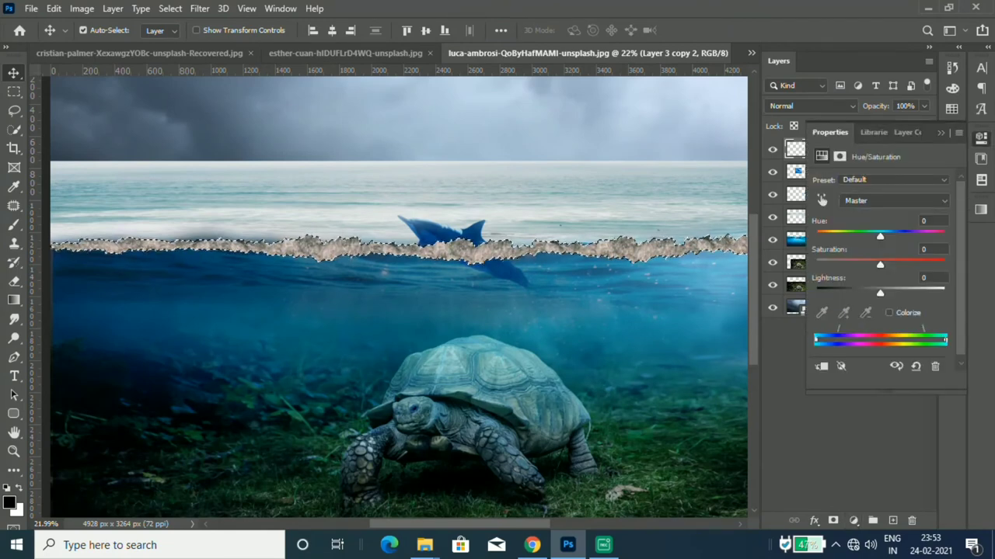
mouse_move(880, 236)
left_mouse_down()
mouse_move(839, 236)
mouse_move(943, 236)
mouse_move(923, 265)
left_mouse_up()
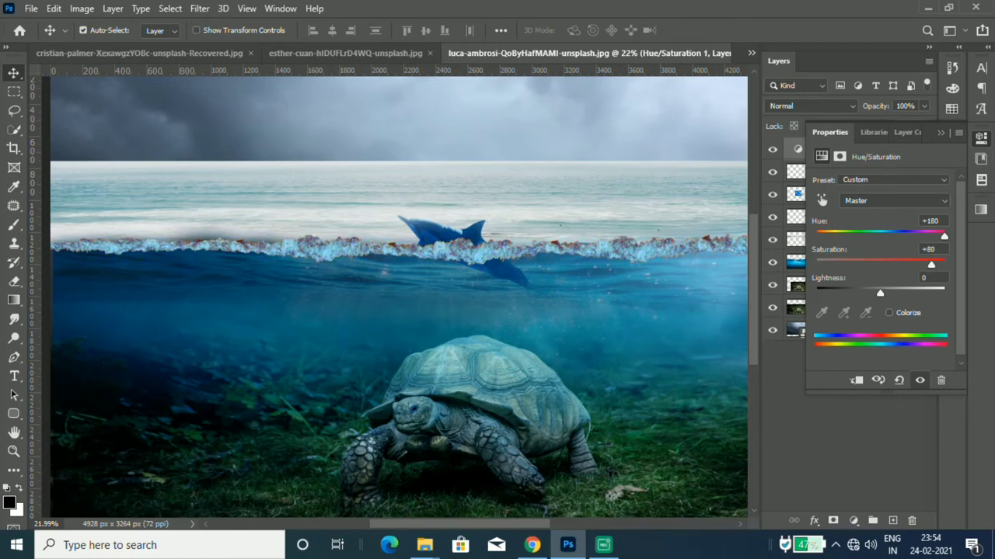
left_click(894, 200)
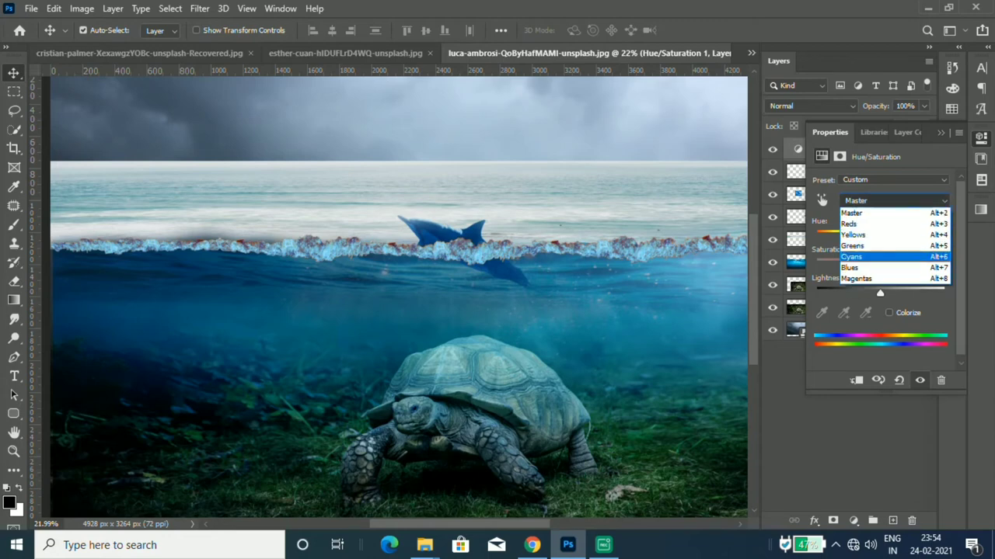
key("Down")
key("Return")
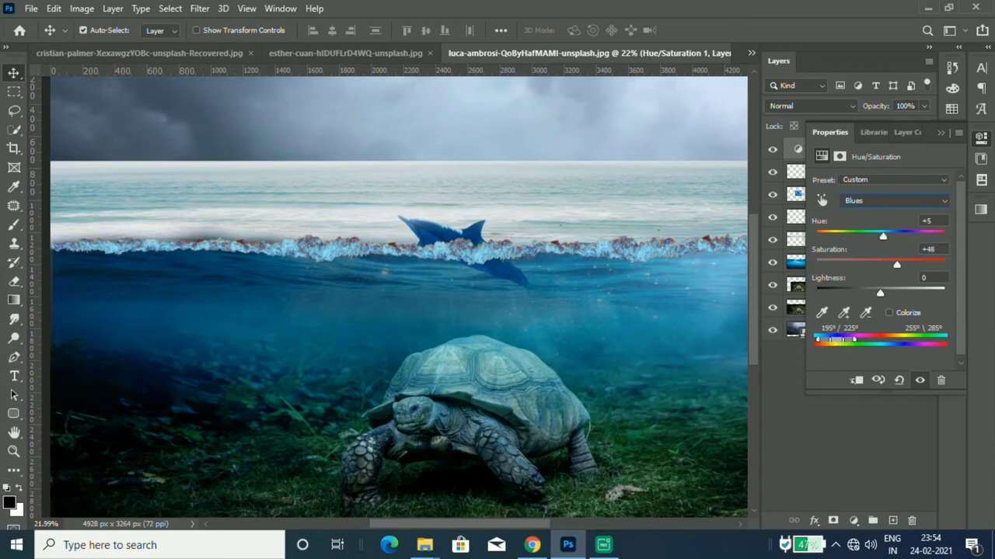
left_click(981, 137)
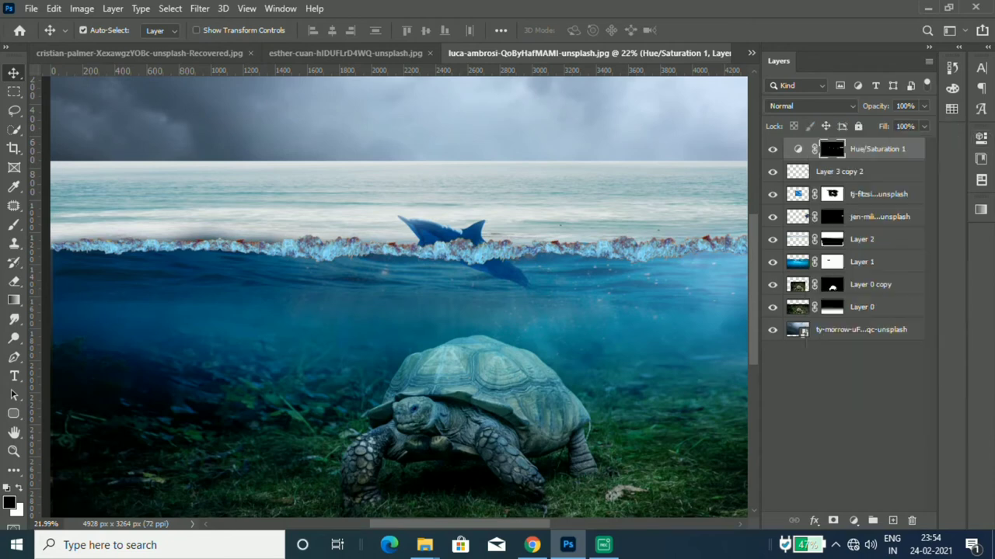
left_click(861, 262)
- Try shifting the Layer 0 copy image, then cancel the move
scroll(532, 295, "down", 2)
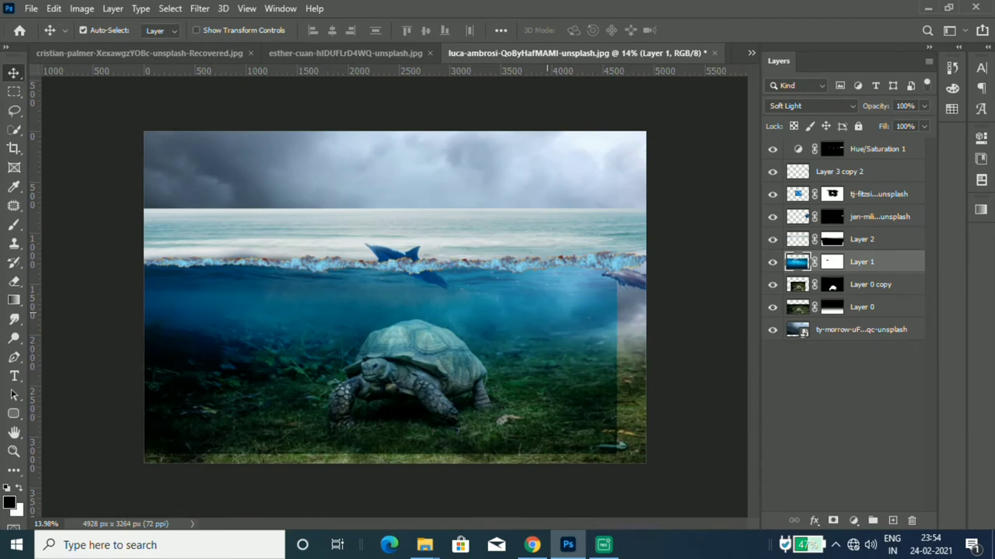
left_click_drag(533, 304, 573, 317)
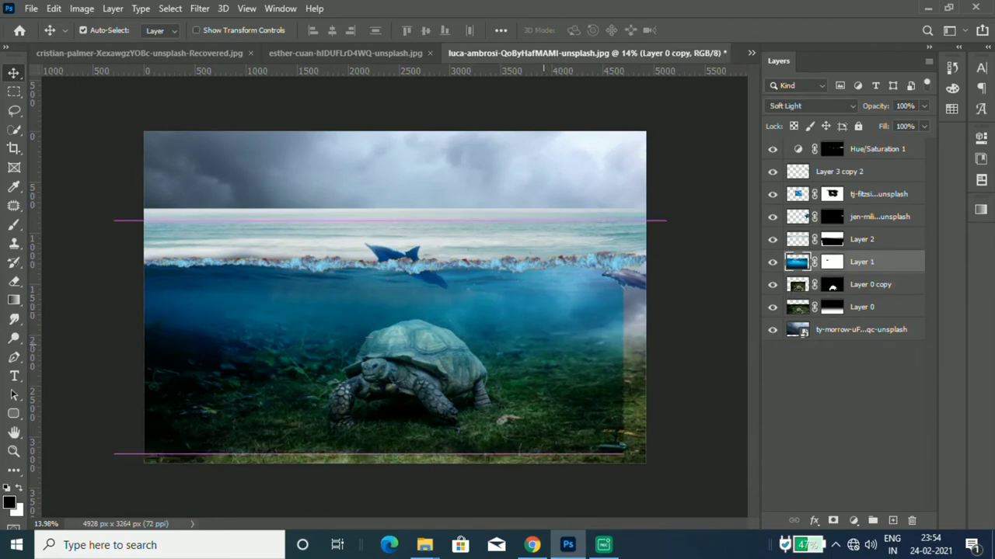
key("Escape")
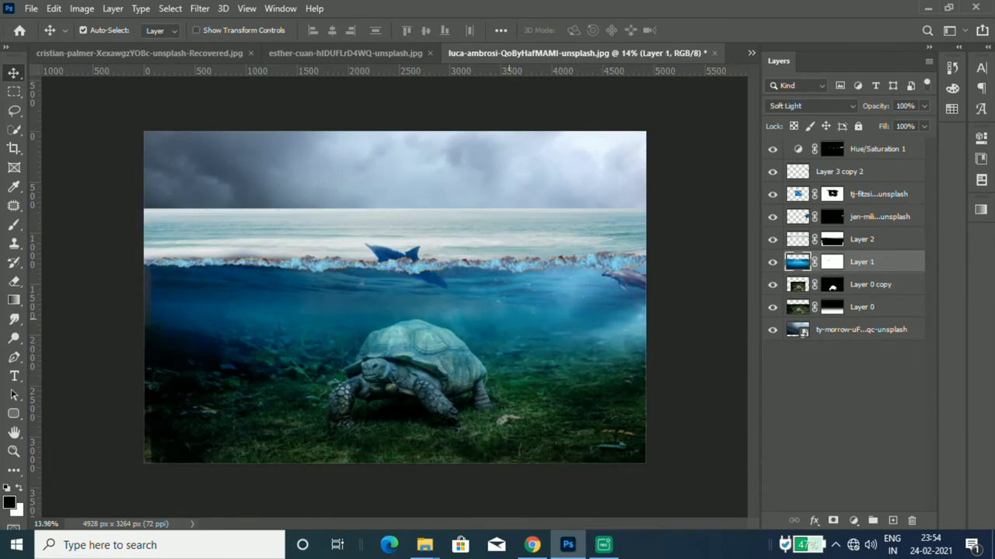
- Drag the vicky-sim sailboat photo from Downloads onto the luca-ambrosi composite canvas
left_click(750, 53)
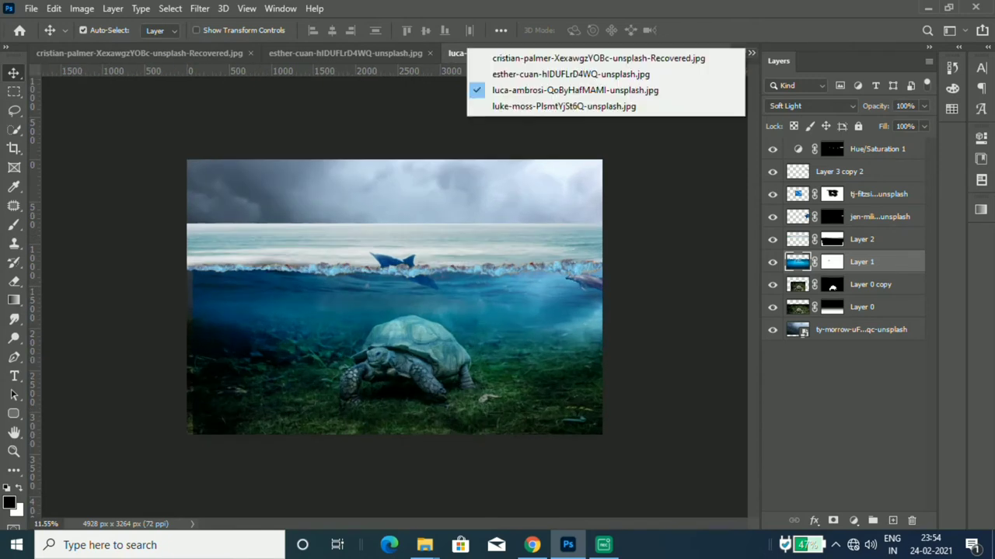
left_click(563, 105)
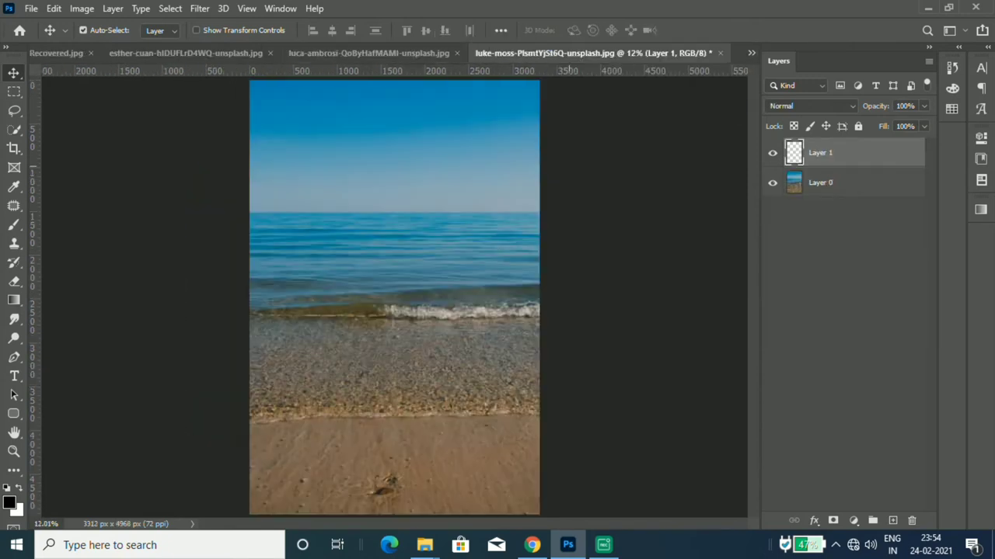
mouse_move(424, 545)
left_click(503, 486)
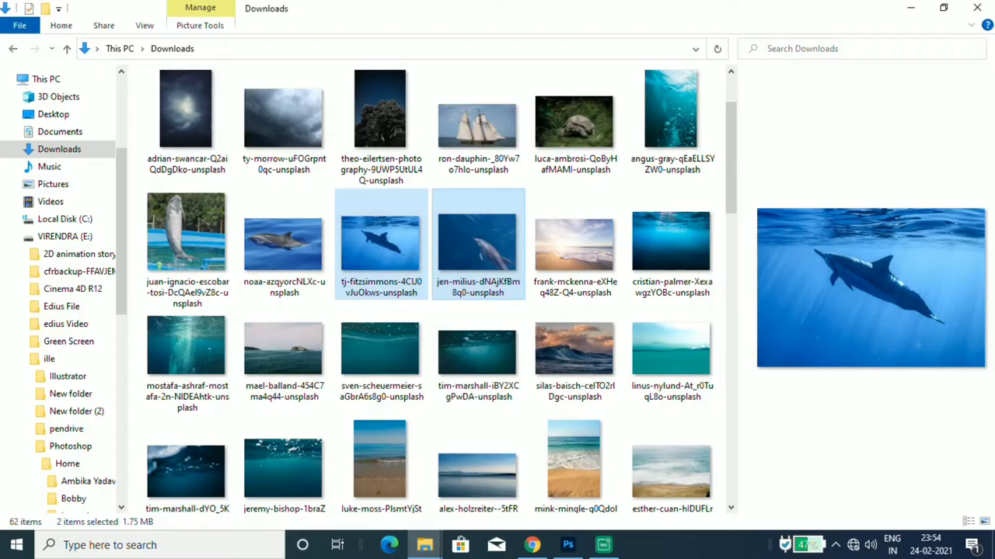
scroll(427, 311, "down", 3)
mouse_move(283, 439)
left_mouse_down()
mouse_move(583, 529)
mouse_move(185, 75)
mouse_move(393, 233)
left_mouse_up()
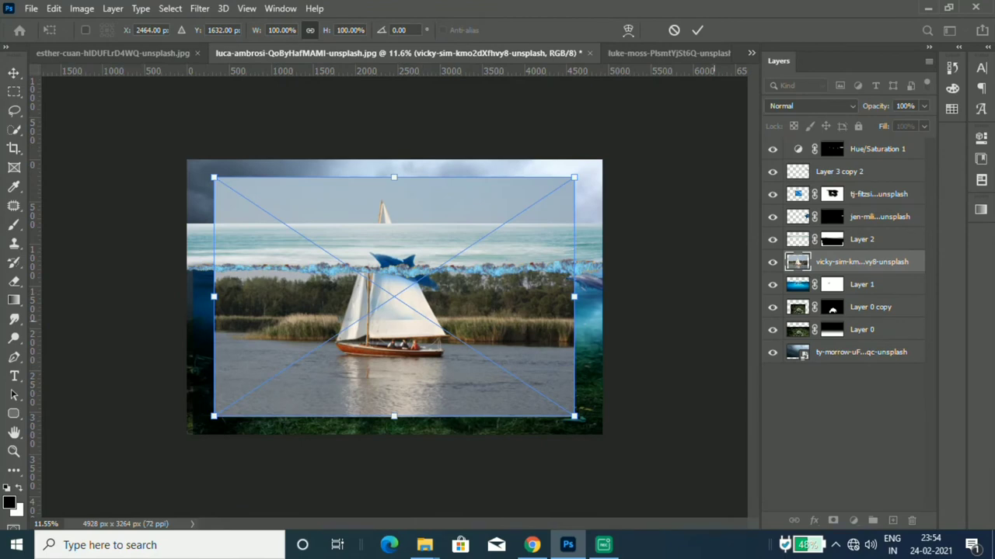
type("2")
- Commit the sailboat placement and raise its layer above Hue/Saturation 1 to the top
key("Return")
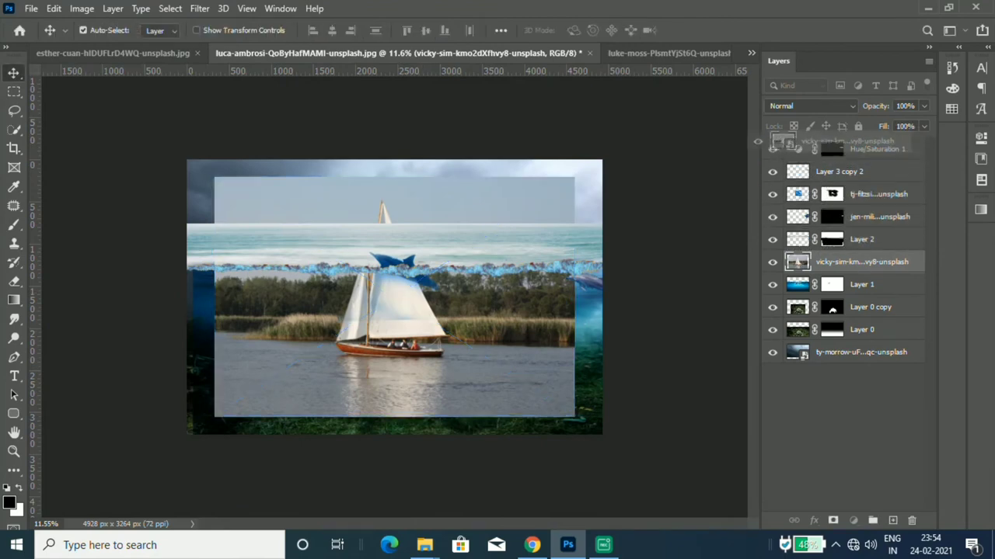
key("ctrl+bracketright")
key("ctrl+bracketright")
key("ctrl+bracketright")
key("ctrl+bracketright")
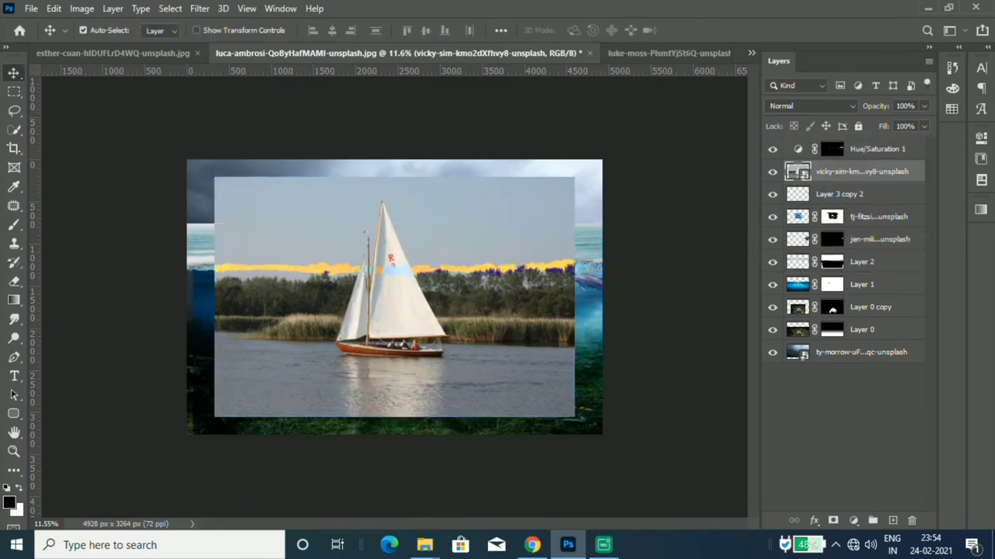
key("ctrl+bracketright")
scroll(449, 295, "up", 5)
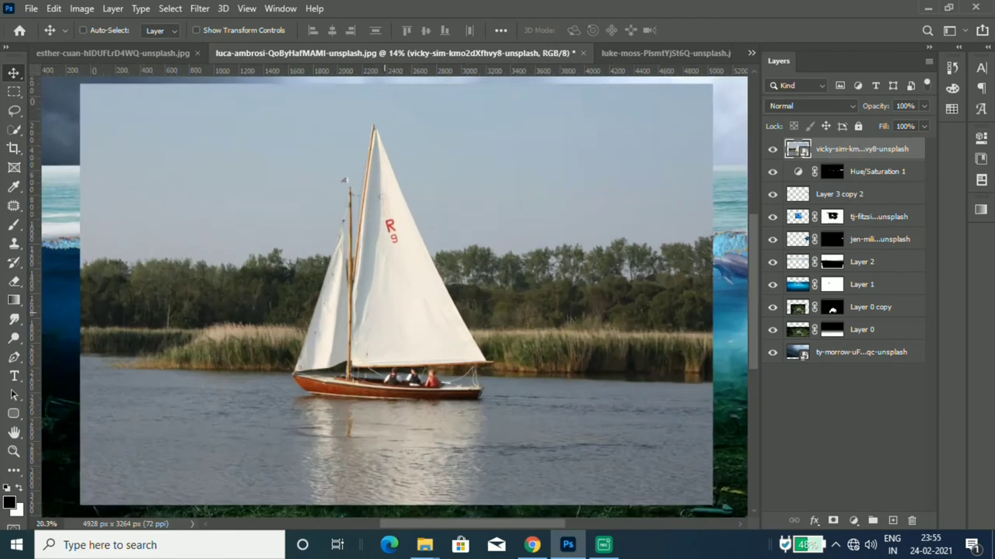
- Box-select the sailboat with the Object Selection Tool
right_click(14, 129)
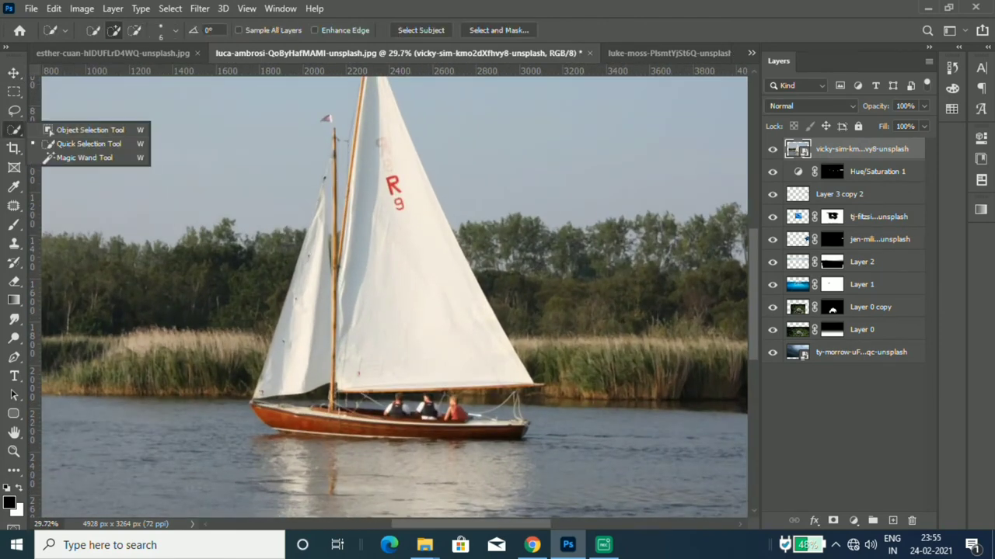
left_click(78, 130)
left_click_drag(281, 186, 509, 449)
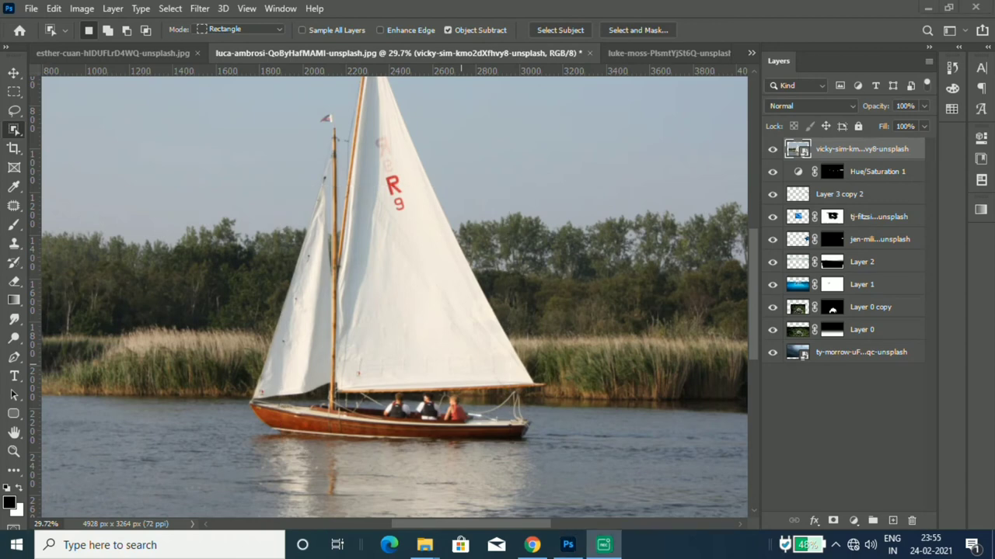
scroll(369, 252, "down", 1)
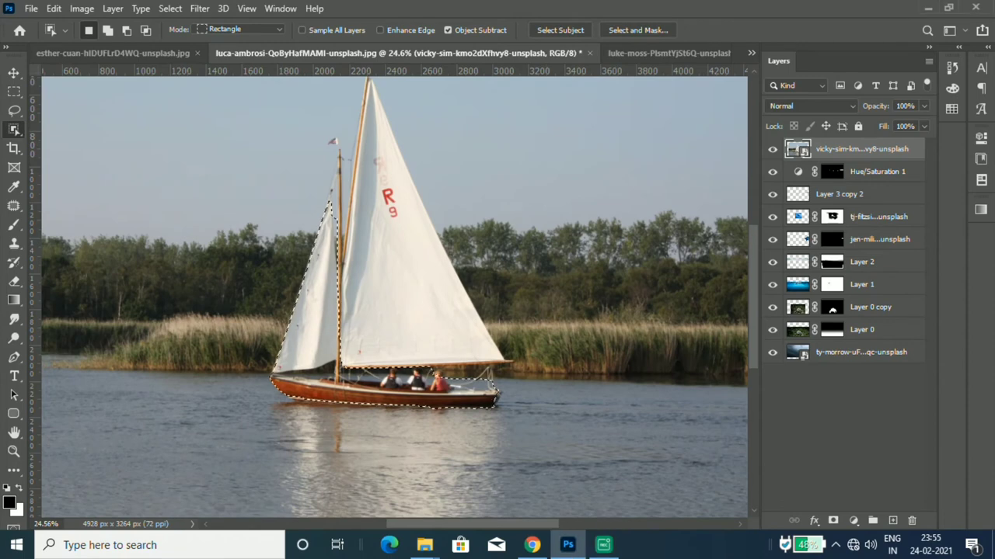
- Refine the selection with Quick Selection along the mast and exclude the gap under the boom
right_click(14, 129)
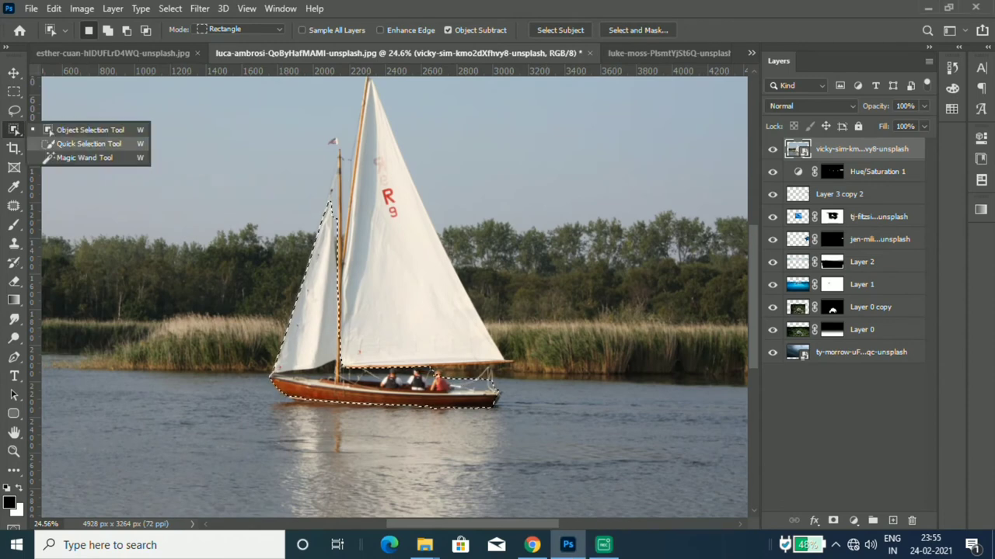
left_click(77, 143)
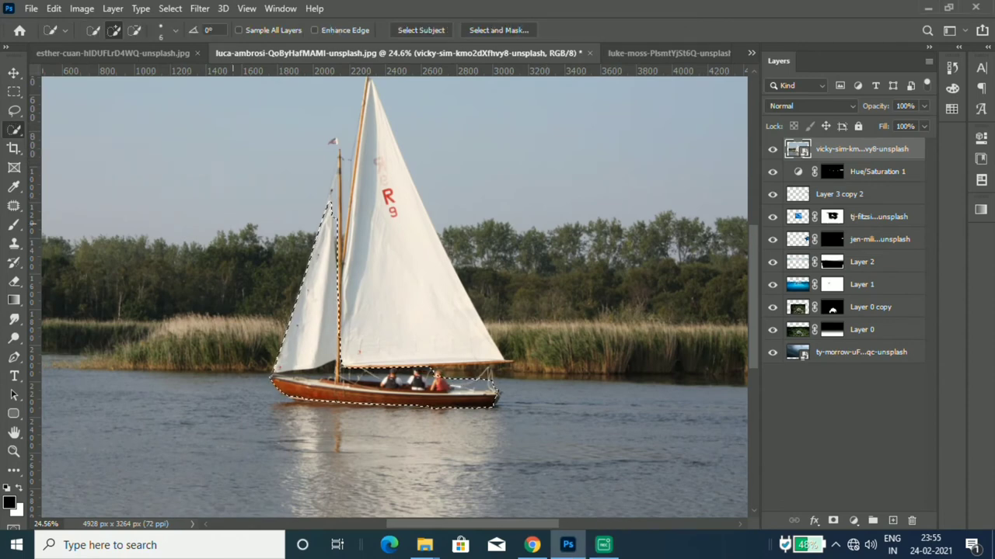
scroll(362, 254, "up", 1)
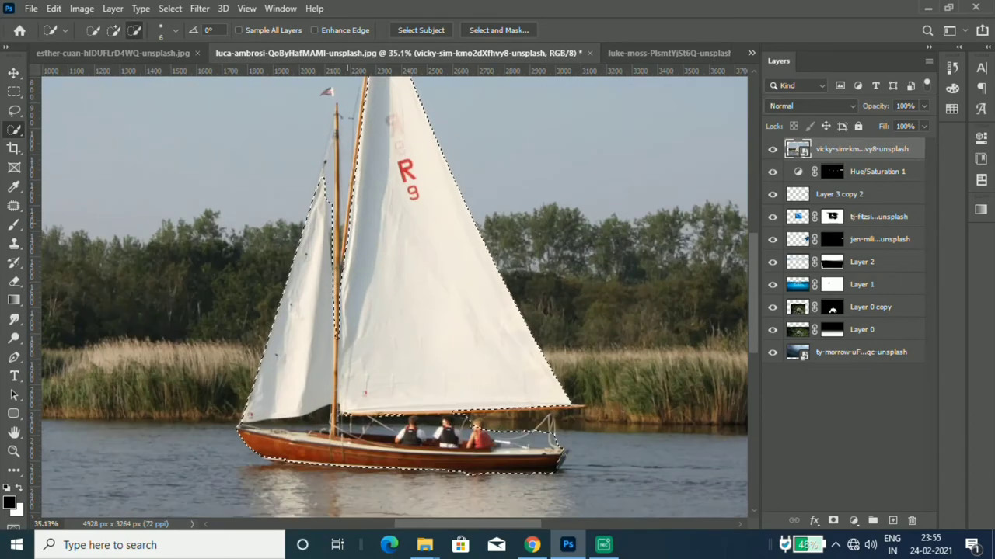
scroll(389, 296, "up", 3)
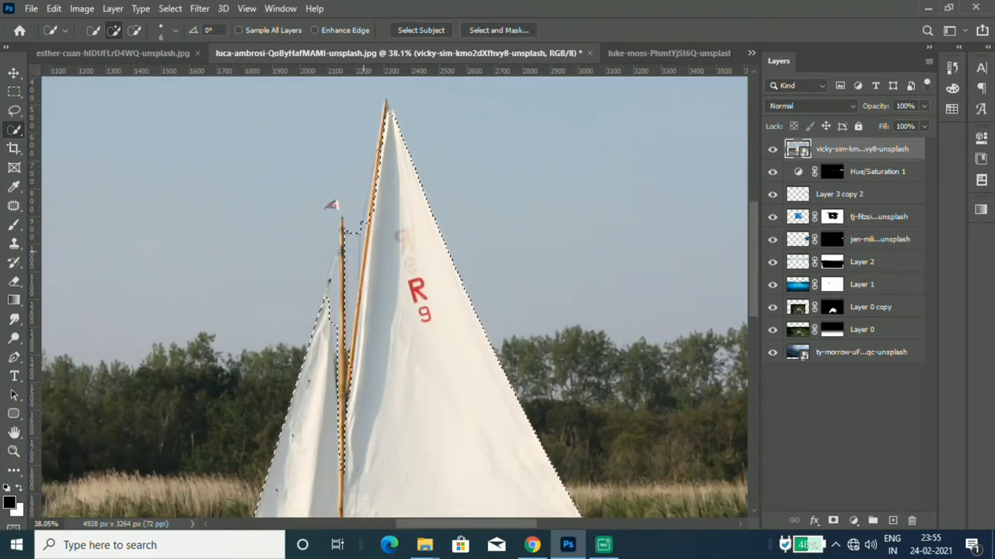
left_click_drag(342, 233, 340, 334)
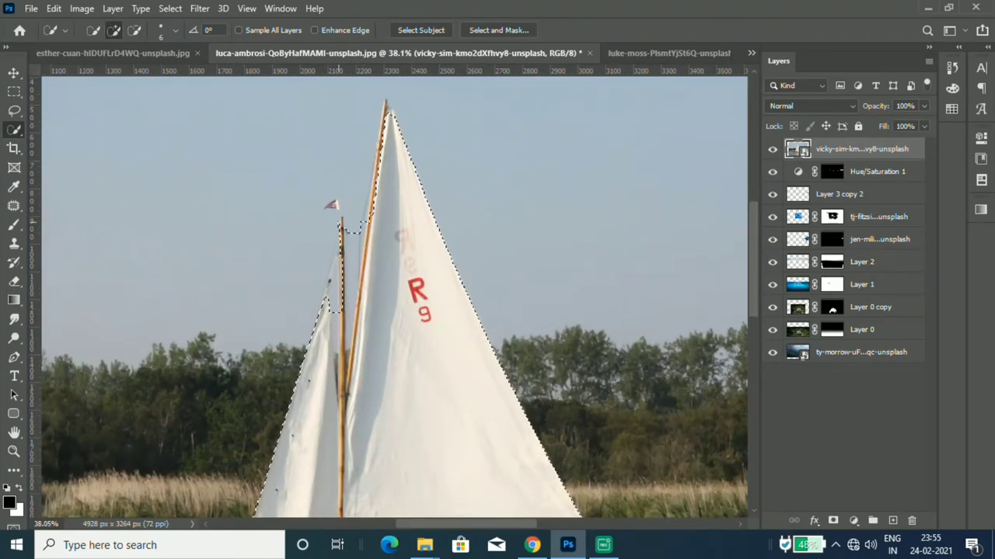
scroll(381, 229, "down", 5)
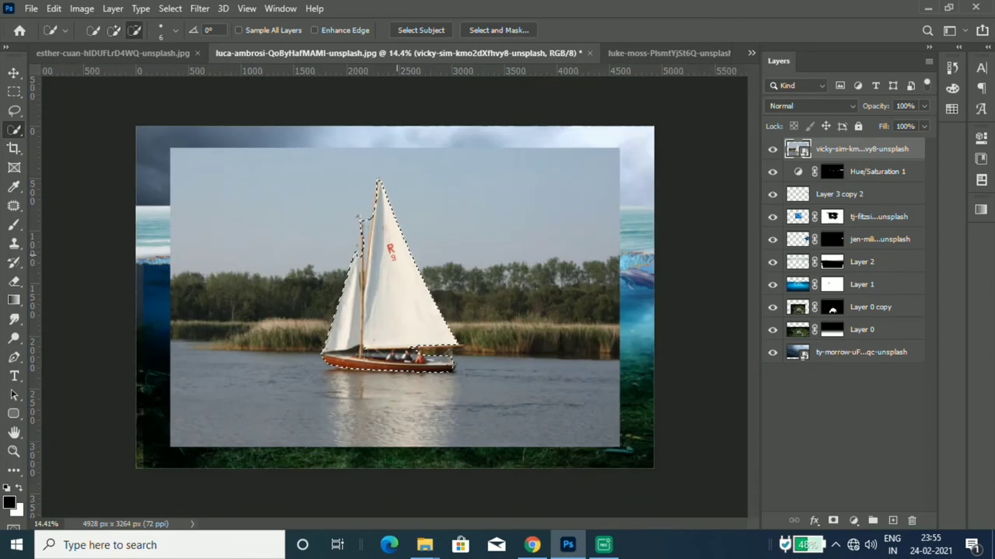
scroll(449, 358, "up", 3)
scroll(449, 358, "up", 3)
scroll(450, 358, "up", 3)
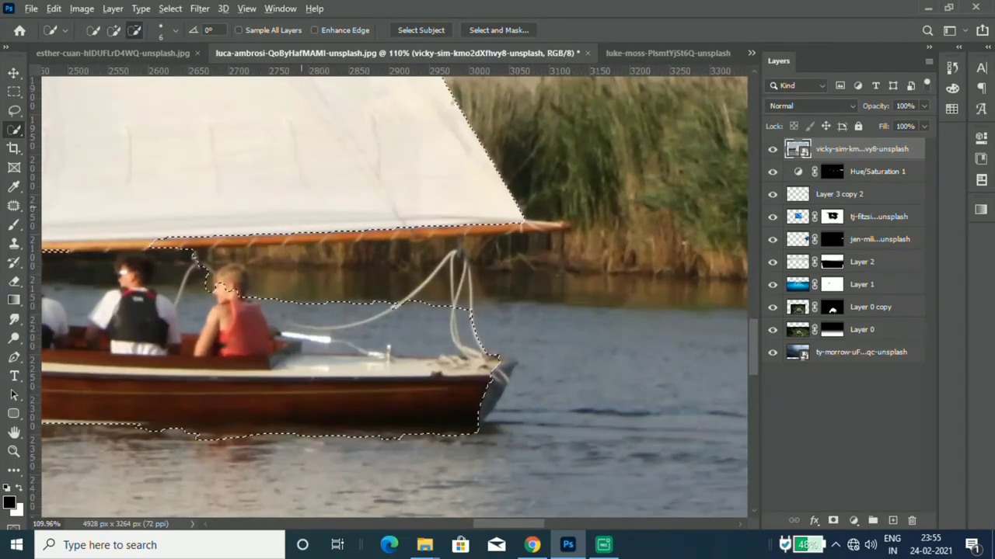
left_click(307, 210, "alt")
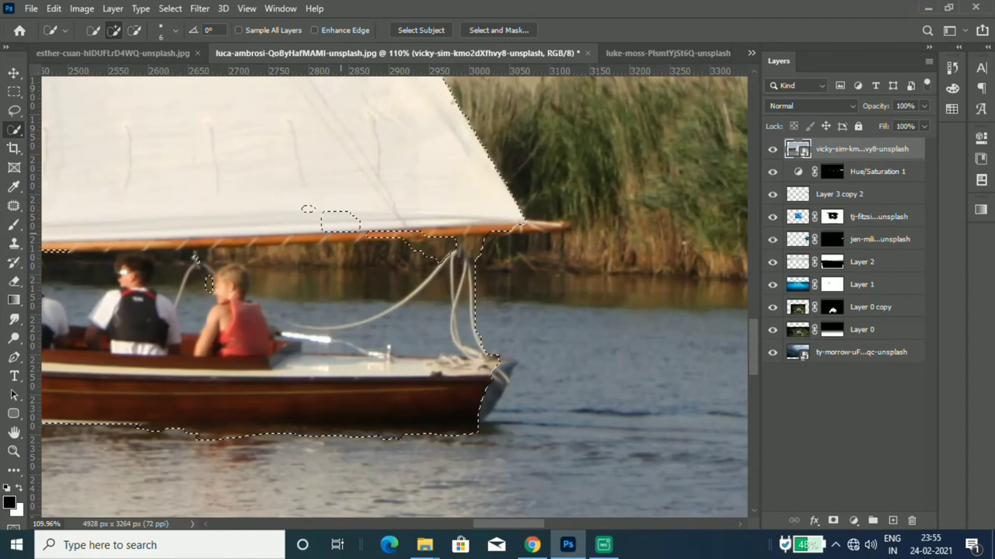
scroll(307, 209, "down", 2)
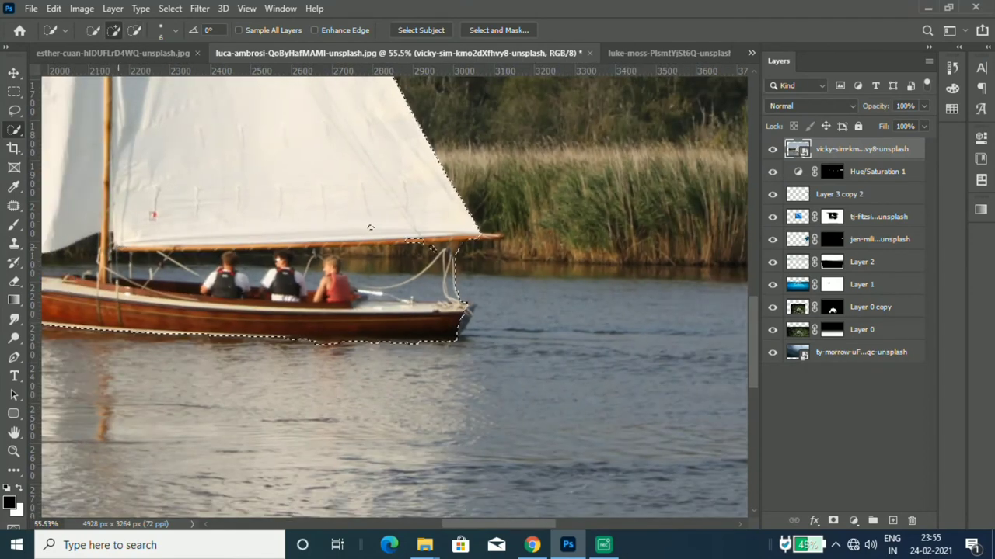
scroll(371, 228, "down", 2)
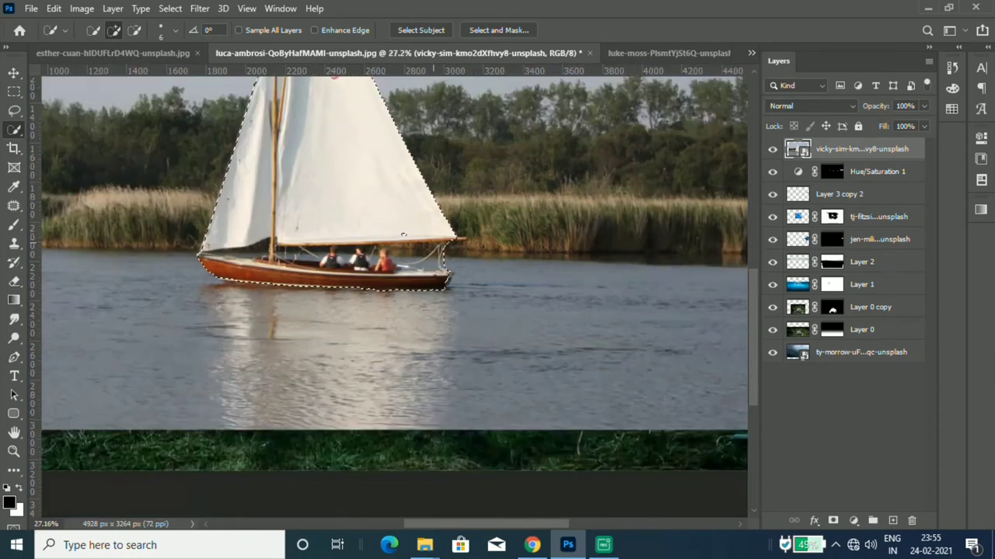
- Add a layer mask from the selection and move the sailboat up and left
right_click(855, 148)
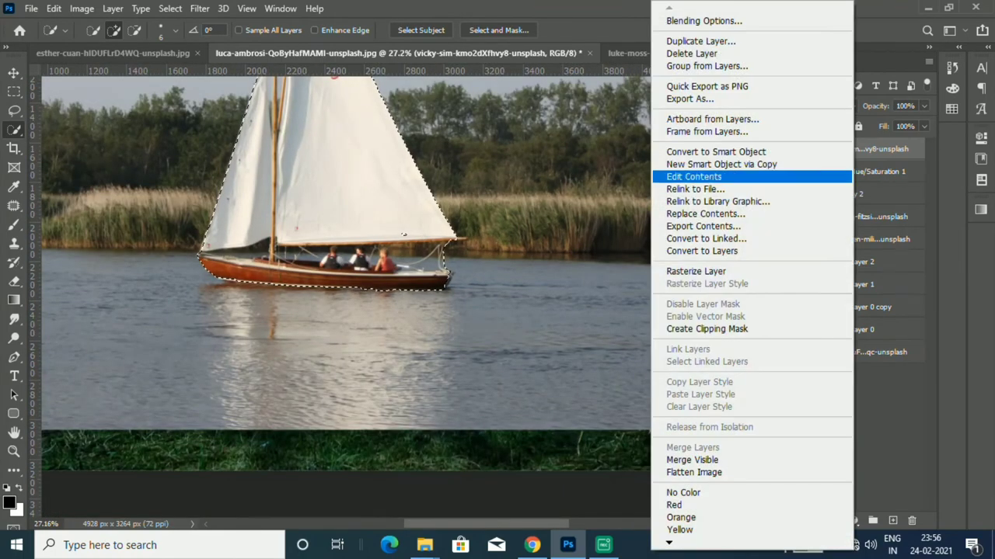
key("Escape")
left_click(833, 520)
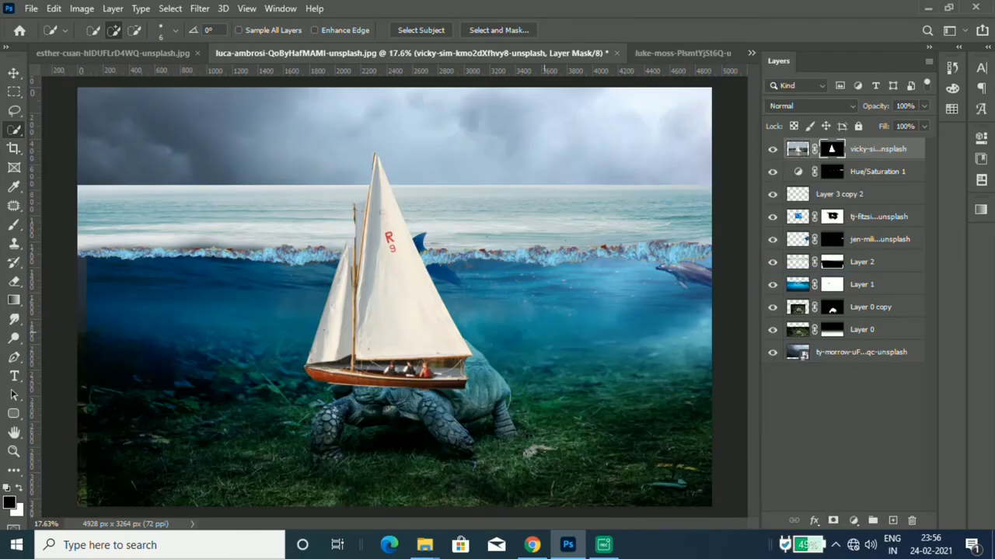
key("v")
left_click_drag(400, 249, 353, 183)
scroll(353, 183, "down", 2)
- Scale the sailboat down to about 39% and place it on the horizon
key("ctrl+t")
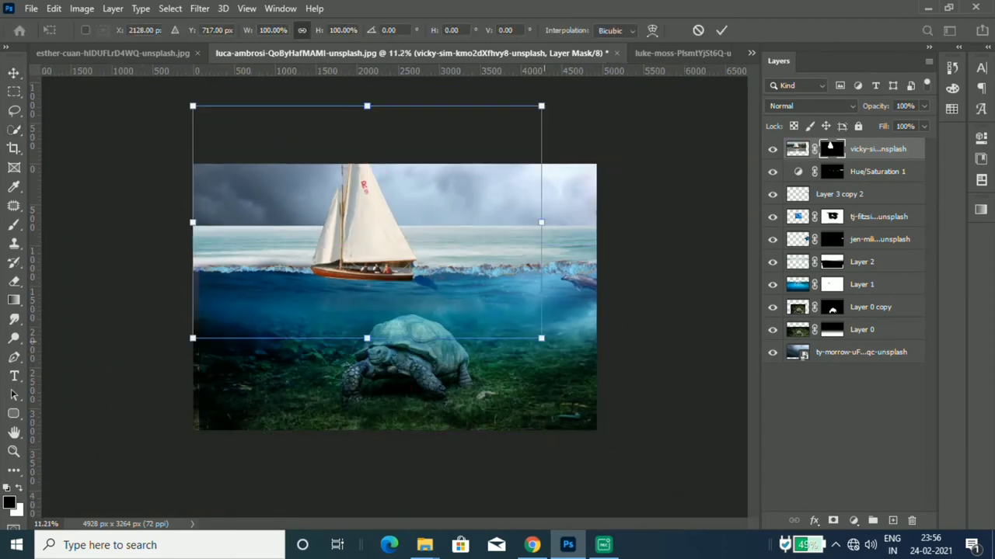
left_click_drag(541, 338, 331, 198)
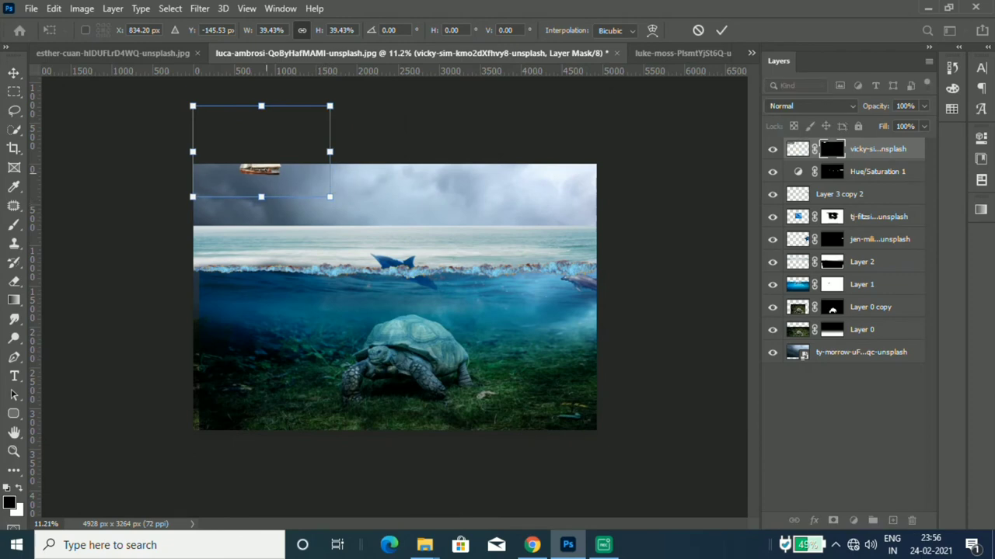
left_click_drag(281, 140, 348, 203)
scroll(347, 210, "up", 3)
scroll(346, 225, "up", 2)
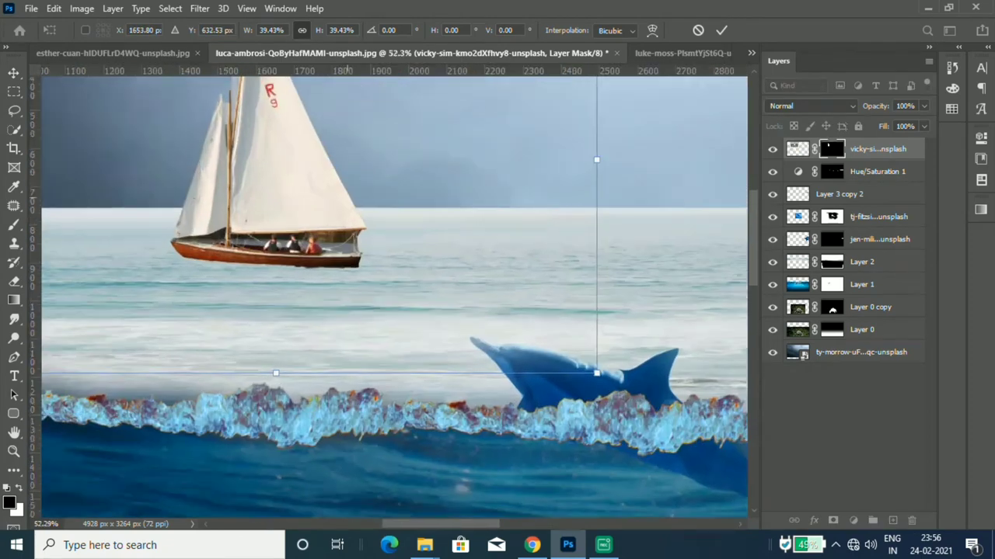
left_click_drag(596, 373, 539, 334)
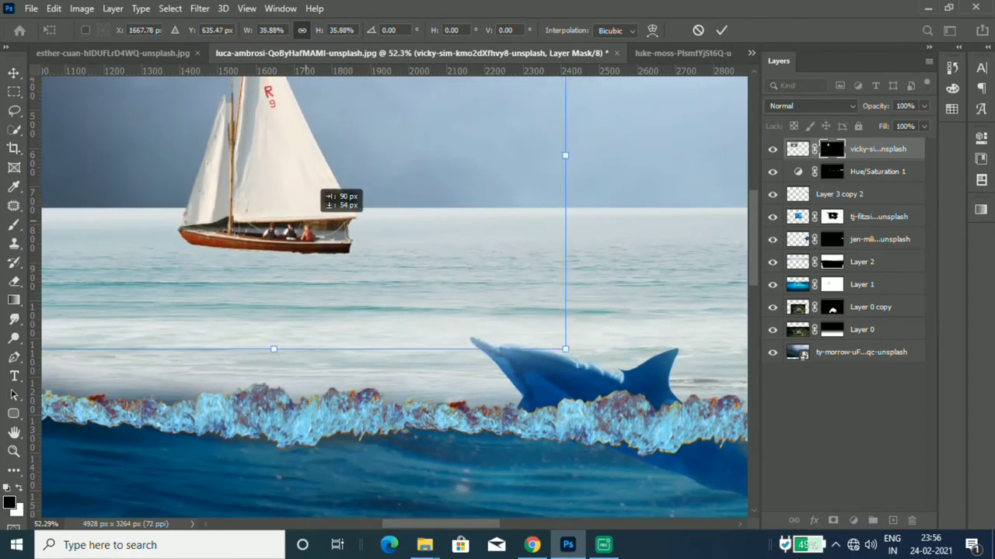
left_click_drag(296, 202, 341, 227)
key("Return")
scroll(490, 291, "down", 2)
scroll(489, 291, "down", 2)
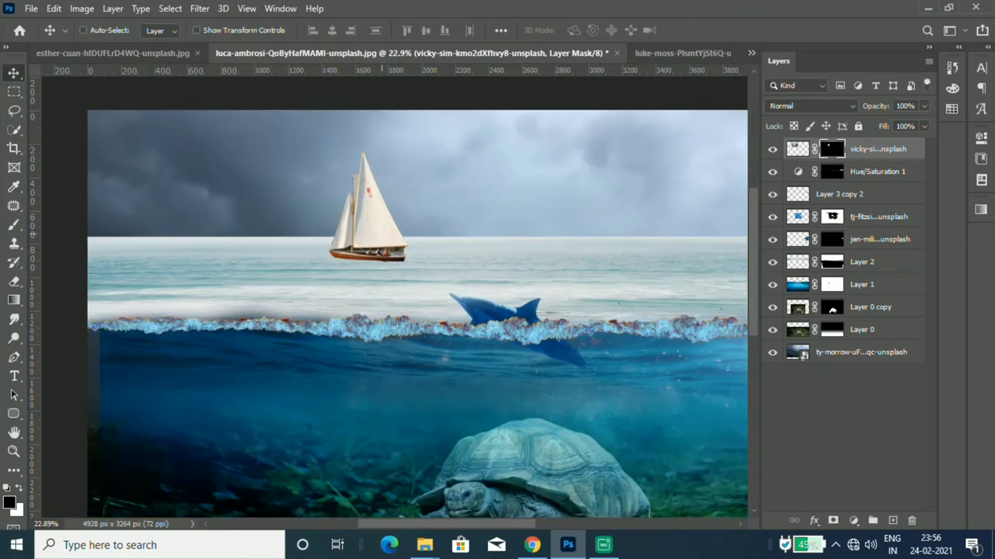
scroll(489, 292, "up", 1)
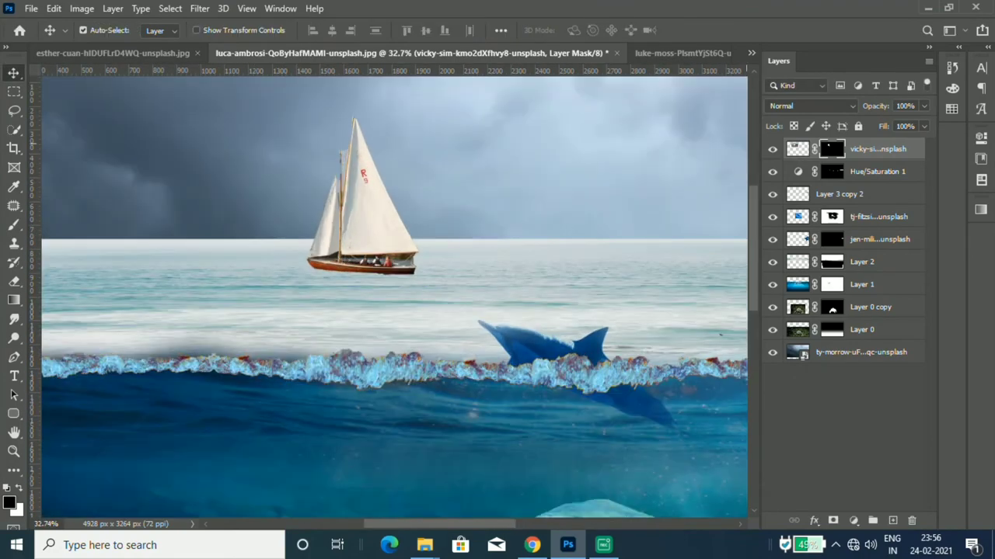
scroll(350, 163, "up", 1)
scroll(350, 164, "up", 3)
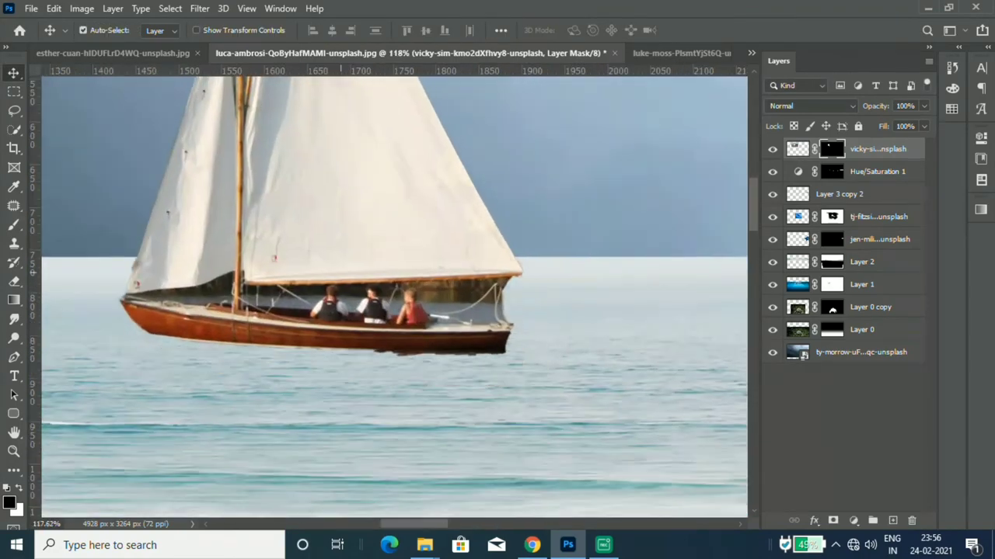
scroll(350, 163, "down", 3)
- Rescale the sailboat to about 82% and settle it on the horizon
key("ctrl+t")
left_click_drag(644, 422, 547, 358)
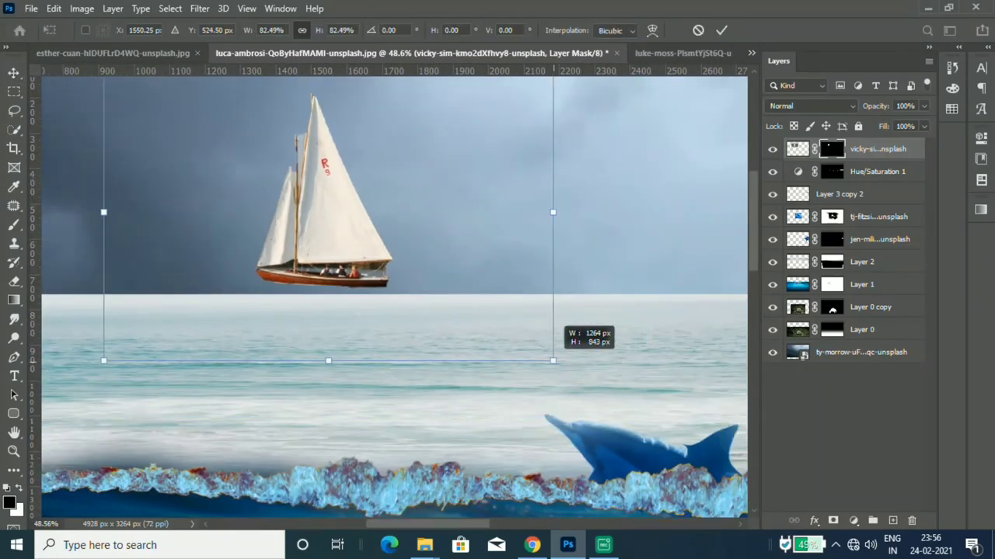
left_click_drag(345, 216, 371, 276)
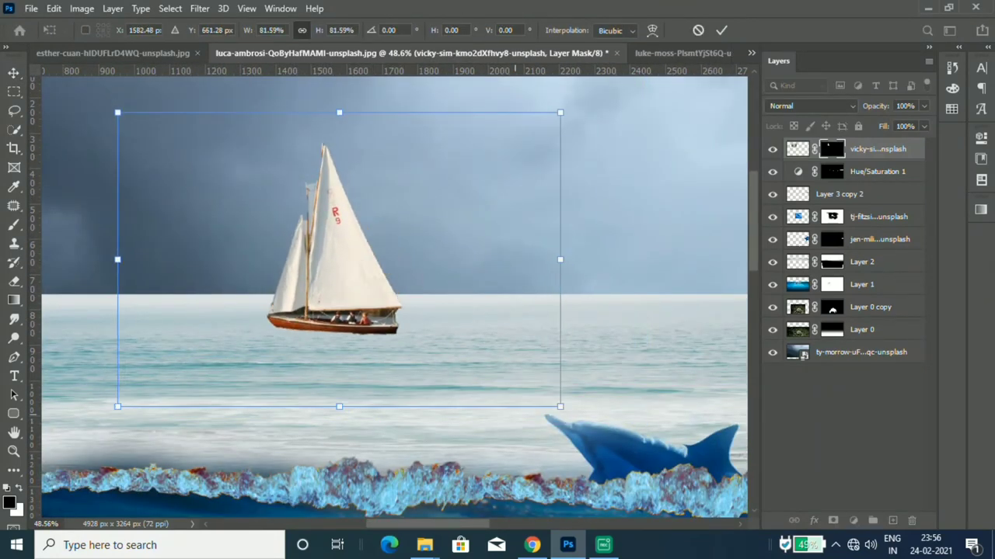
left_click_drag(560, 407, 506, 373)
left_click_drag(350, 256, 361, 270)
key("Return")
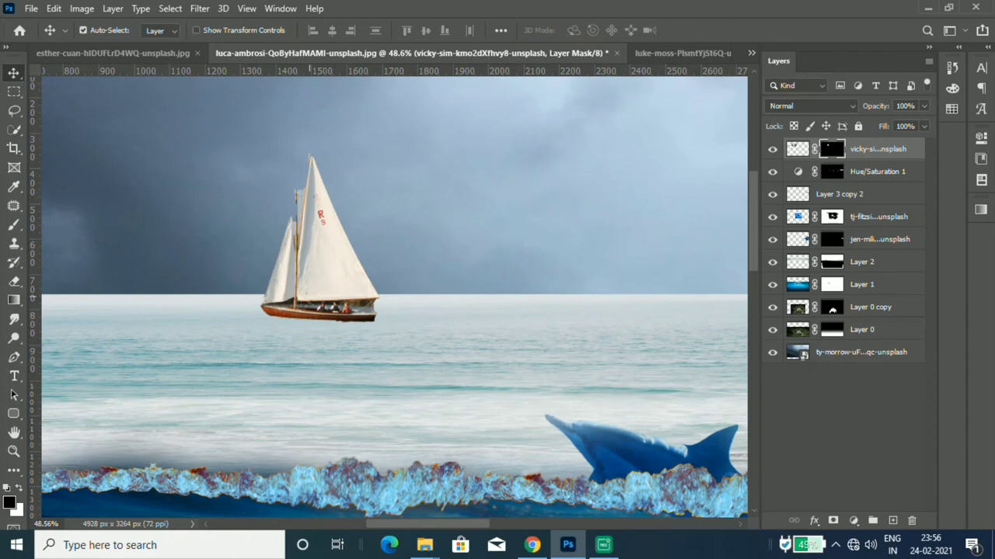
scroll(327, 297, "up", 3)
scroll(327, 296, "up", 2)
scroll(327, 296, "up", 2)
- Set up the Brush tool with a round brush preset at 19% flow
key("b")
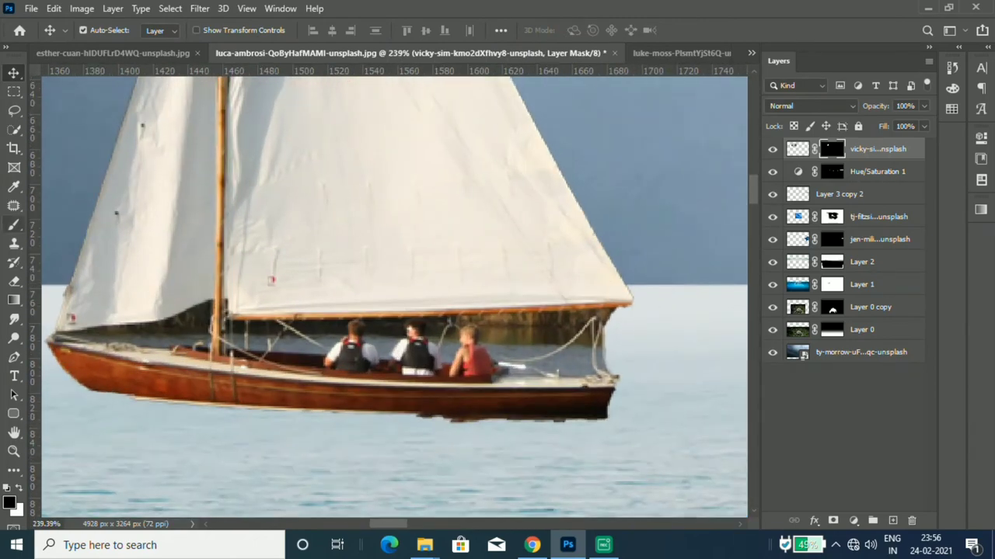
left_click(14, 224)
scroll(236, 389, "down", 1)
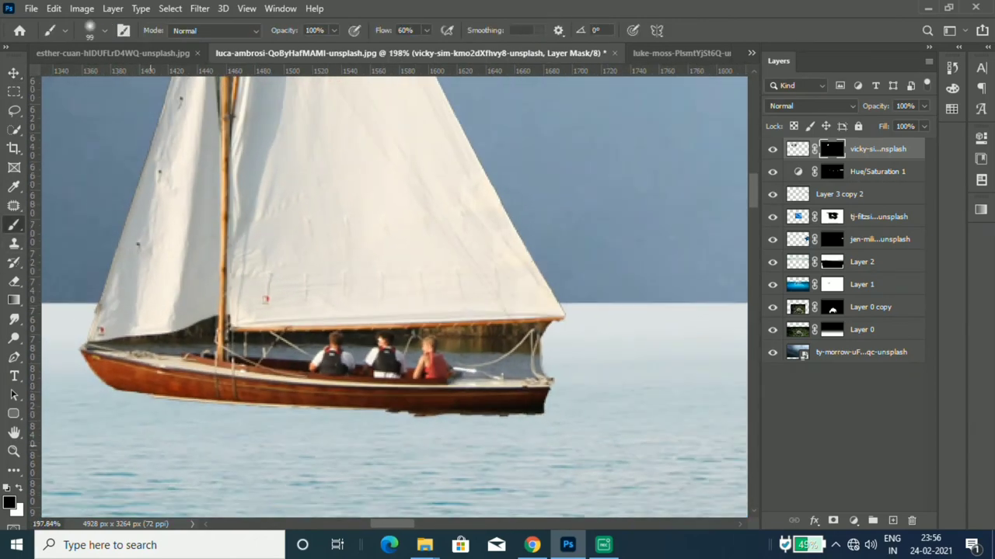
right_click(152, 278)
left_click(245, 470)
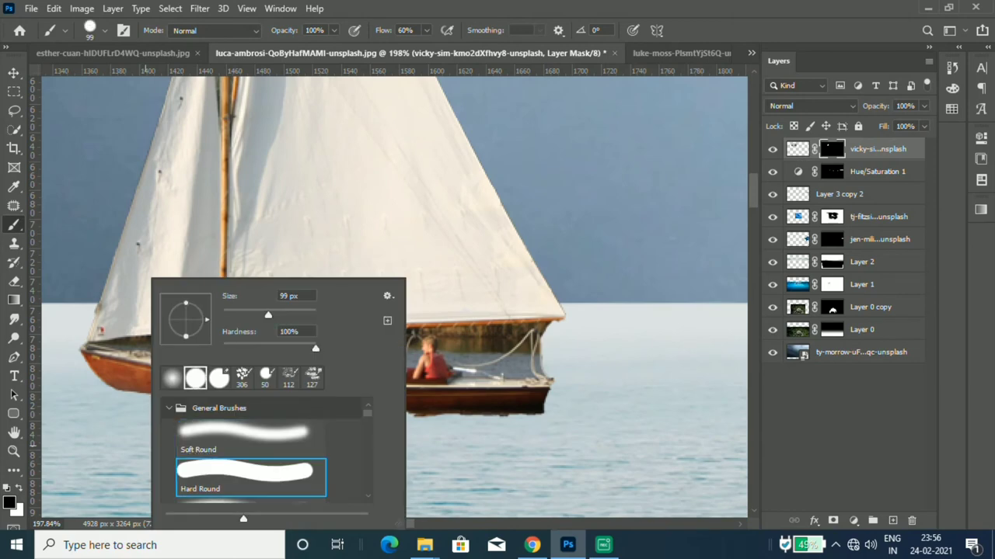
scroll(388, 296, "down", 1)
scroll(389, 295, "down", 1)
scroll(147, 379, "up", 2)
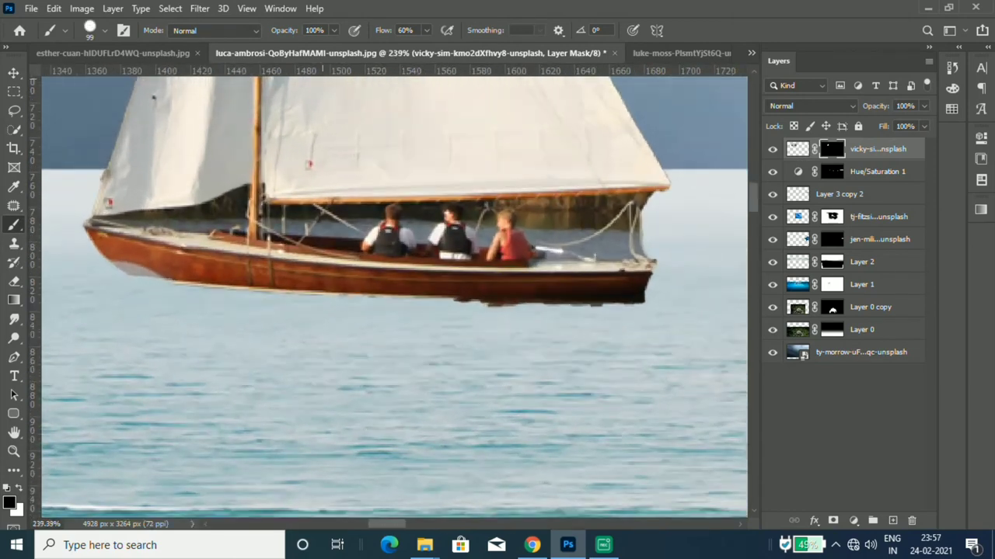
left_click_drag(426, 30, 399, 46)
- Paint the mask along the hull's lower edge, left, right and middle, to soften it
left_click_drag(189, 281, 200, 283)
left_click_drag(350, 381, 555, 382)
left_click_drag(451, 379, 427, 381)
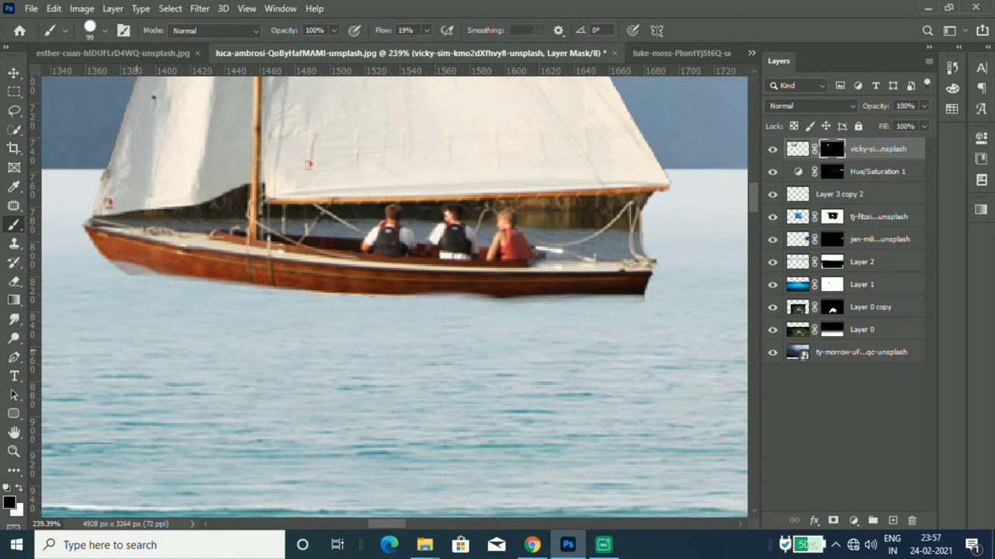
scroll(354, 398, "down", 3)
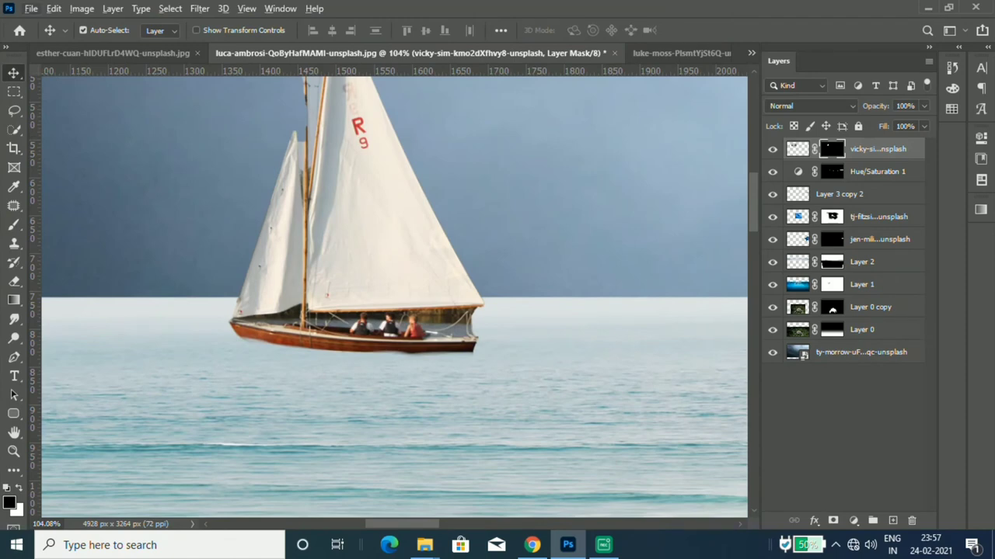
- Duplicate the sailboat layer and flip one copy vertically below the hull
left_click_drag(878, 149, 892, 520)
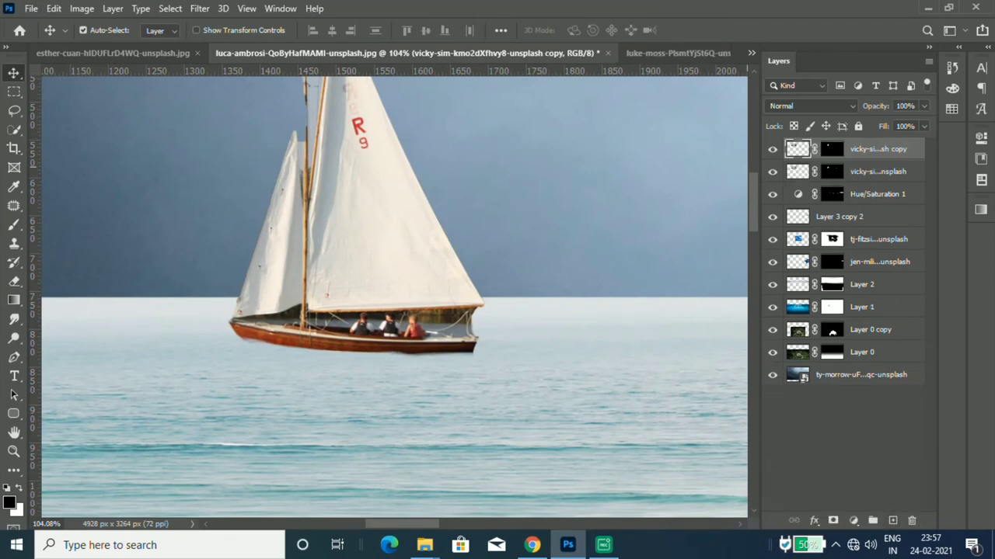
left_click(878, 171)
key("ctrl+t")
right_click(351, 251)
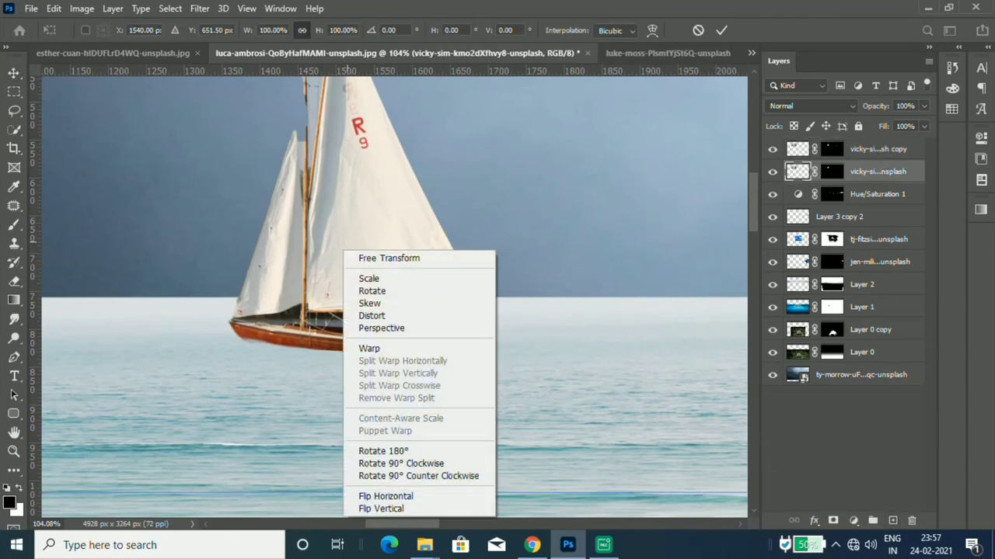
key("Escape")
key("ctrl+0")
right_click(444, 262)
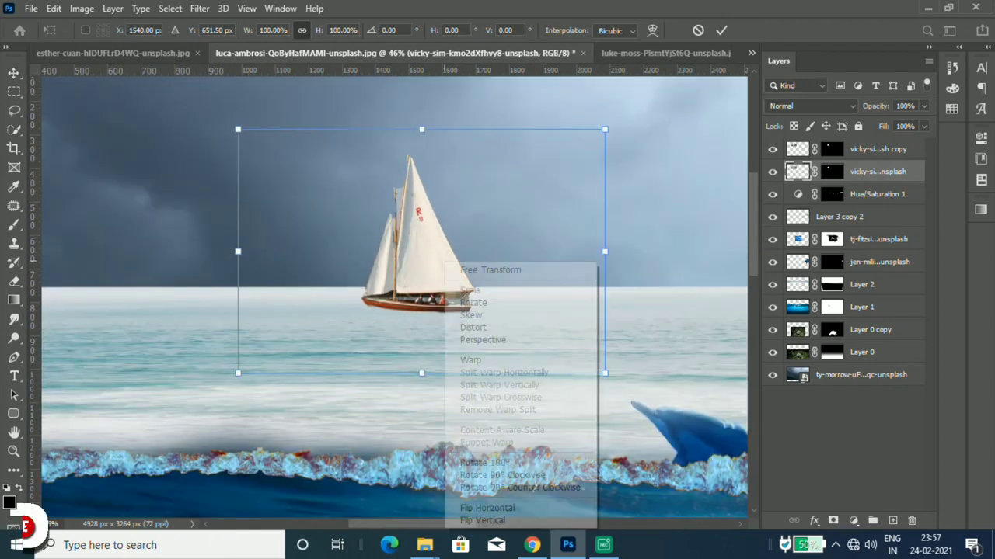
left_click(481, 506)
left_click_drag(463, 172, 462, 289)
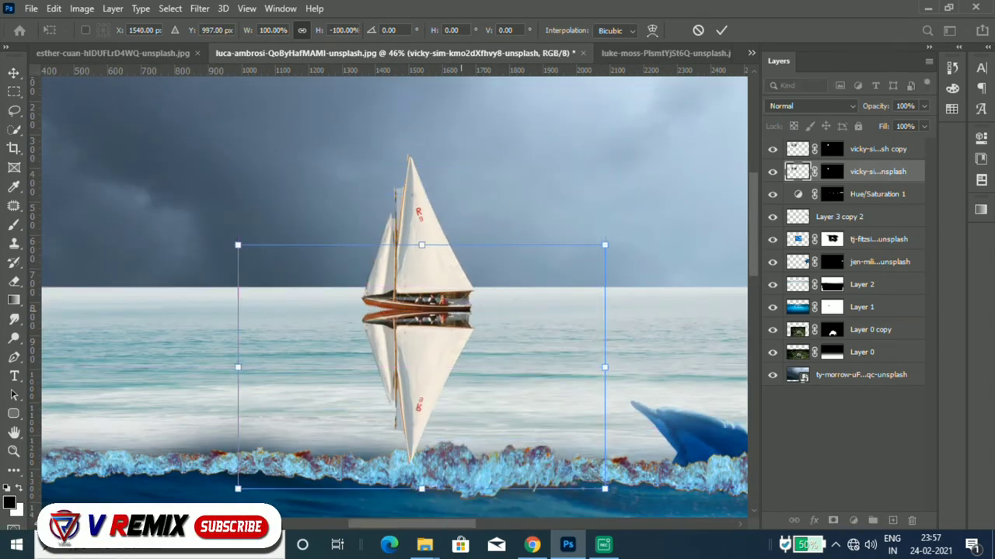
- Nudge the reflection to meet the hull, set its opacity to 26%, and apply the transform
scroll(462, 286, "up", 3)
scroll(455, 289, "up", 2)
left_click_drag(444, 284, 444, 298)
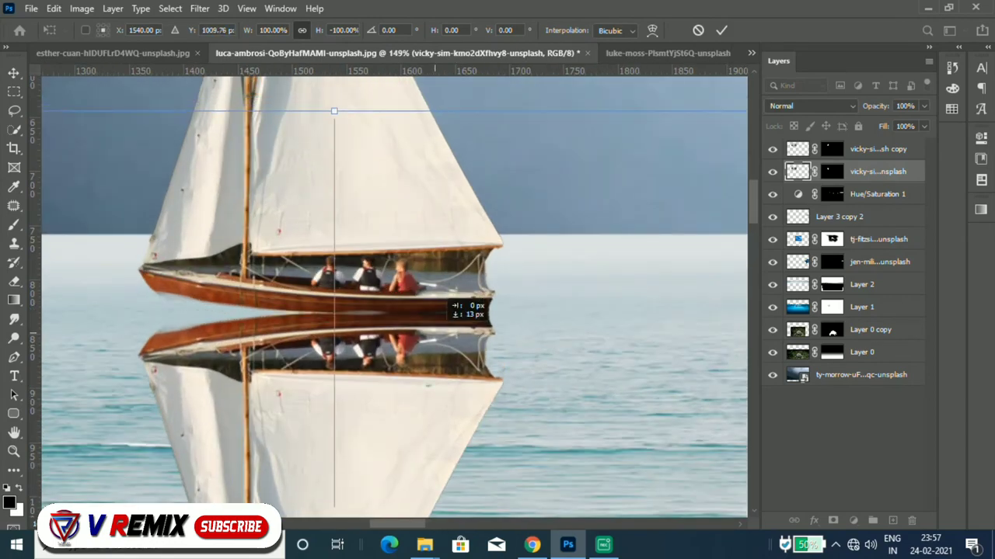
scroll(448, 247, "down", 3)
scroll(436, 248, "down", 3)
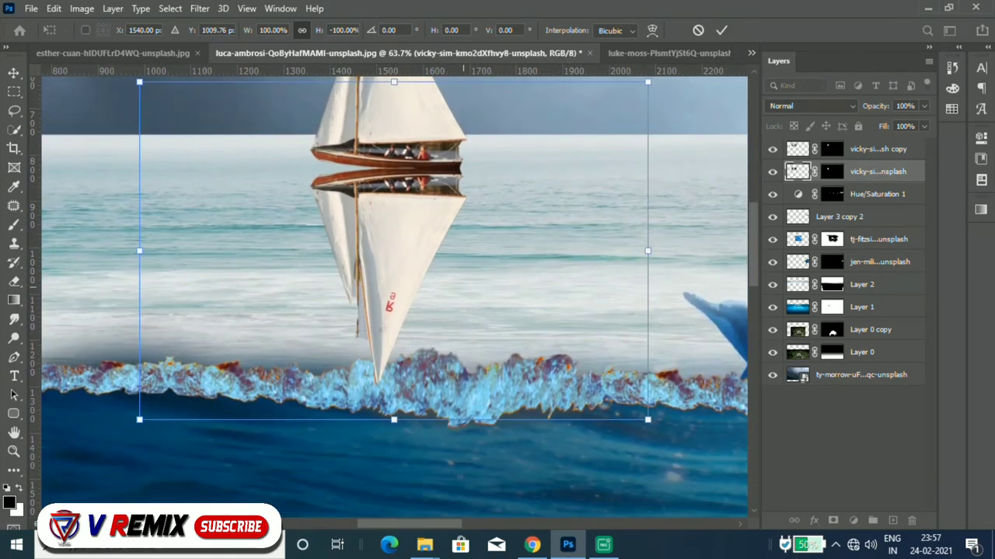
left_click(924, 105)
left_click_drag(927, 123, 874, 123)
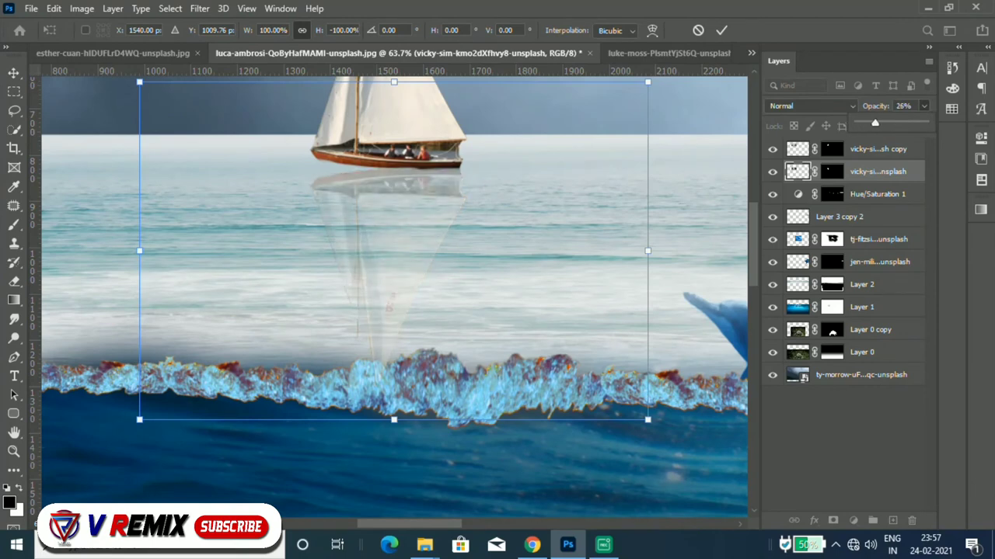
left_click(832, 170)
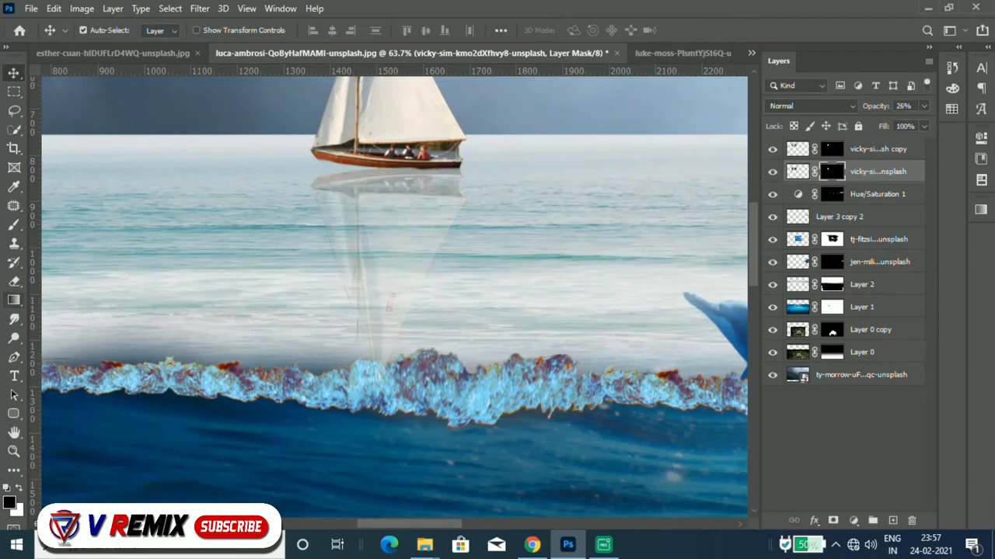
- Drag a gradient down the reflection's mask so it fades toward the bottom, then zoom out
key("g")
left_click_drag(381, 421, 381, 421)
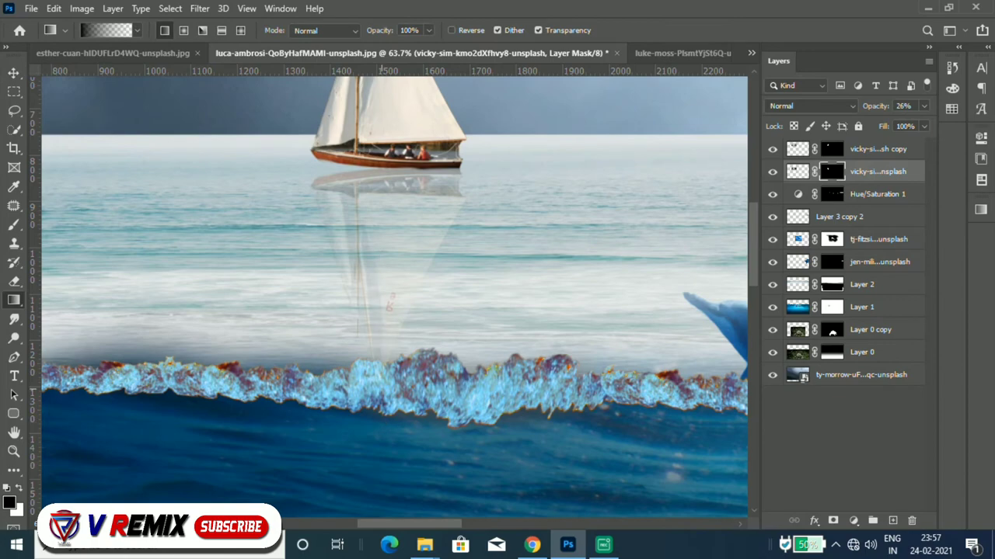
left_click_drag(386, 163, 386, 397)
scroll(405, 186, "down", 5)
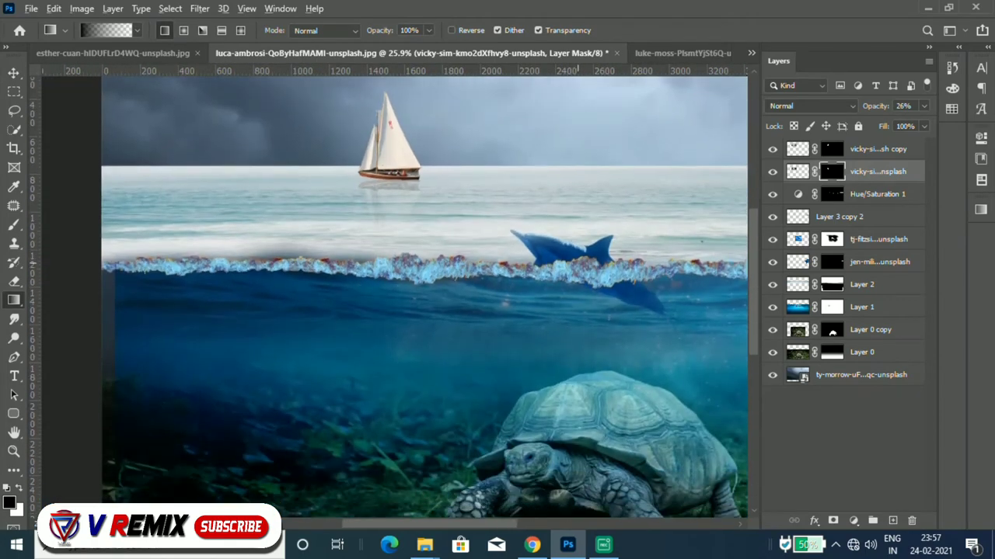
scroll(416, 296, "down", 2)
scroll(416, 296, "down", 1)
scroll(304, 279, "up", 1)
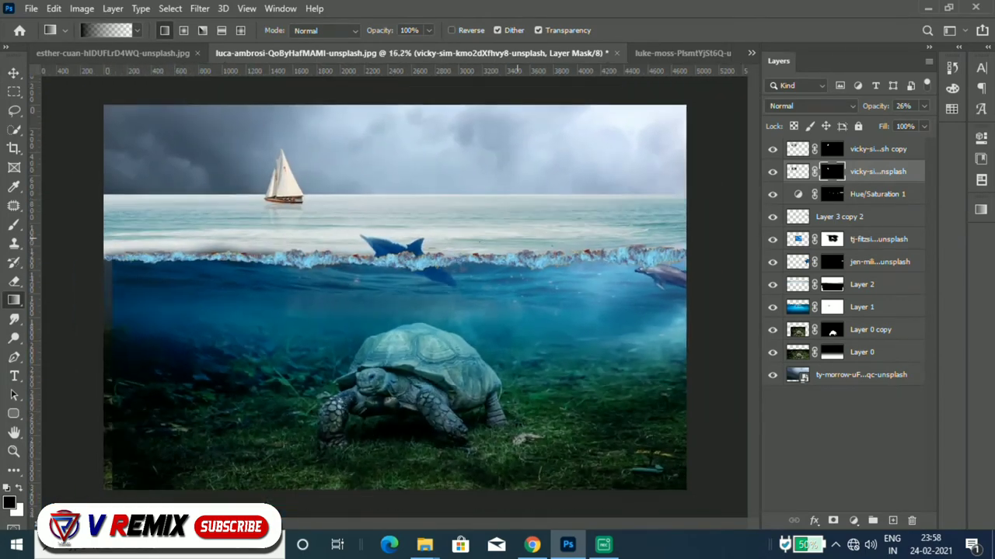
scroll(303, 278, "up", 1)
scroll(190, 245, "down", 1)
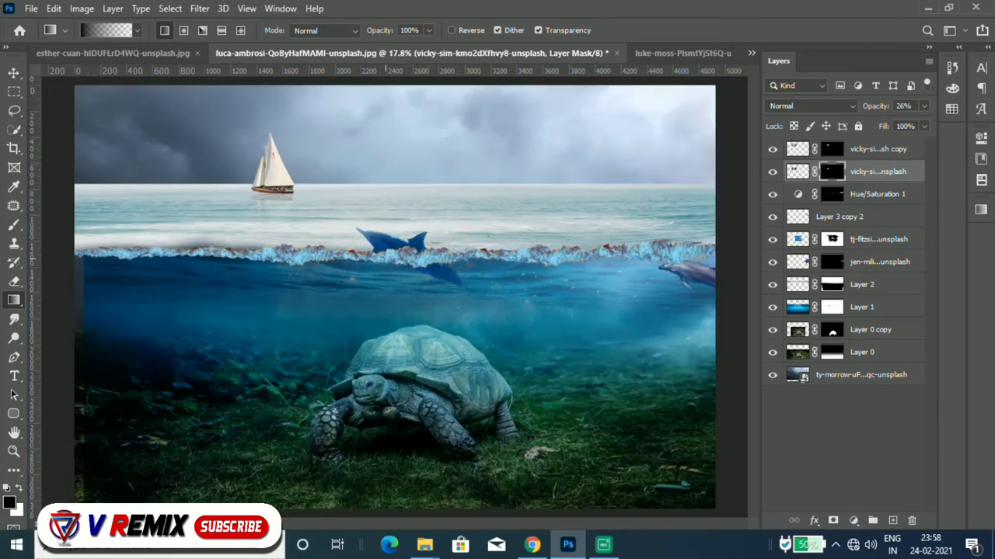
scroll(395, 304, "down", 1)
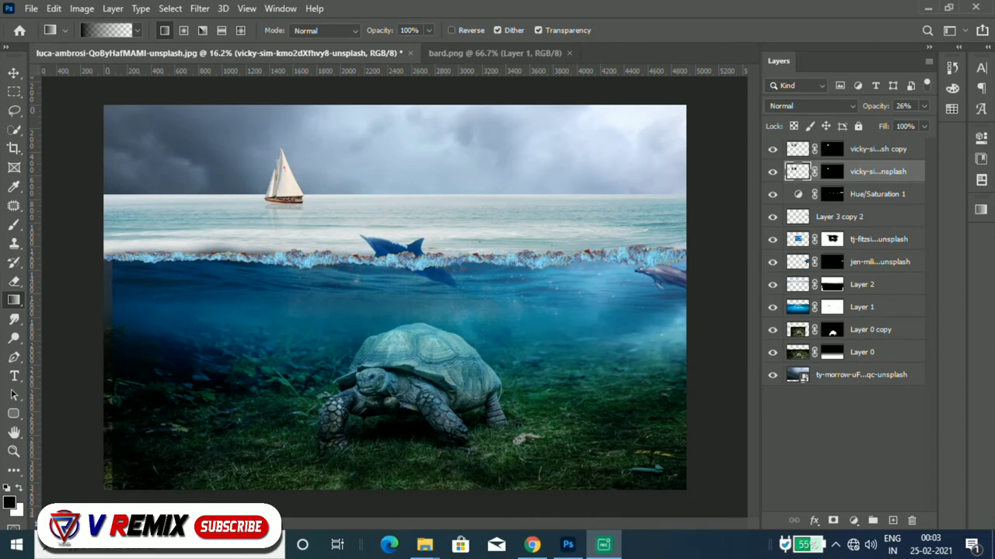
- Bring the seagulls from bard.png into the composite, shrink them to about a tenth, and move them into the sky
left_click(458, 53)
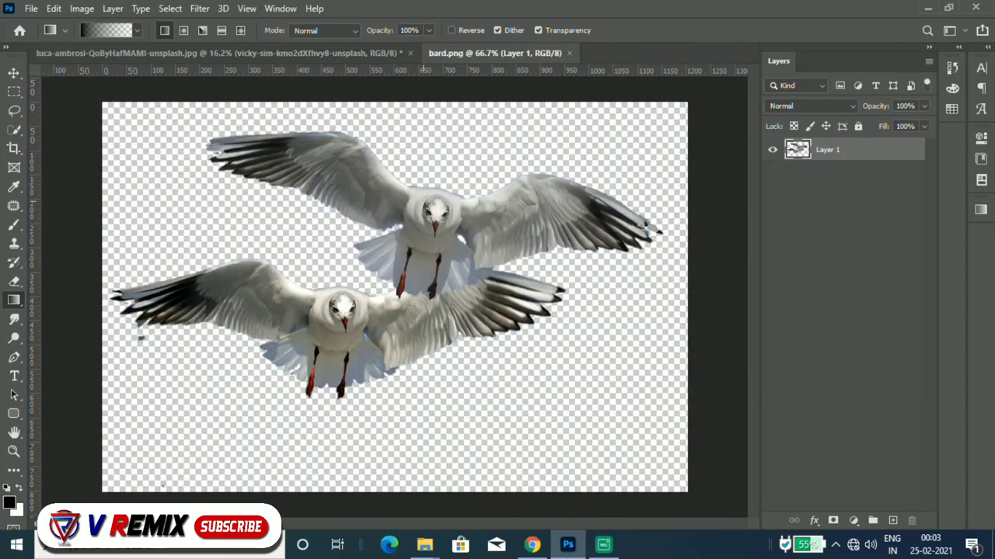
key("v")
left_click_drag(388, 257, 391, 245)
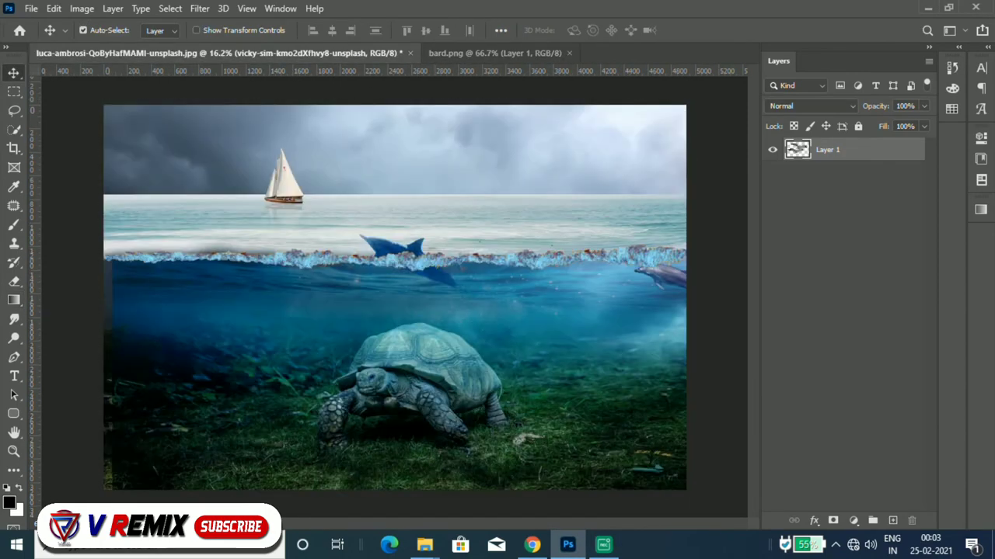
key("ctrl+t")
left_click_drag(459, 296, 340, 223)
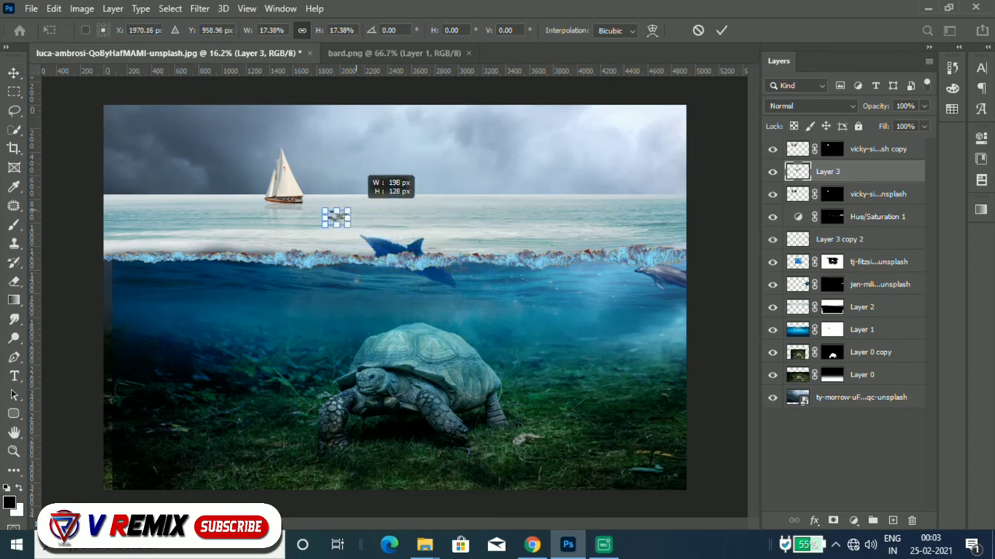
scroll(342, 218, "up", 2)
scroll(342, 217, "up", 2)
scroll(342, 217, "up", 2)
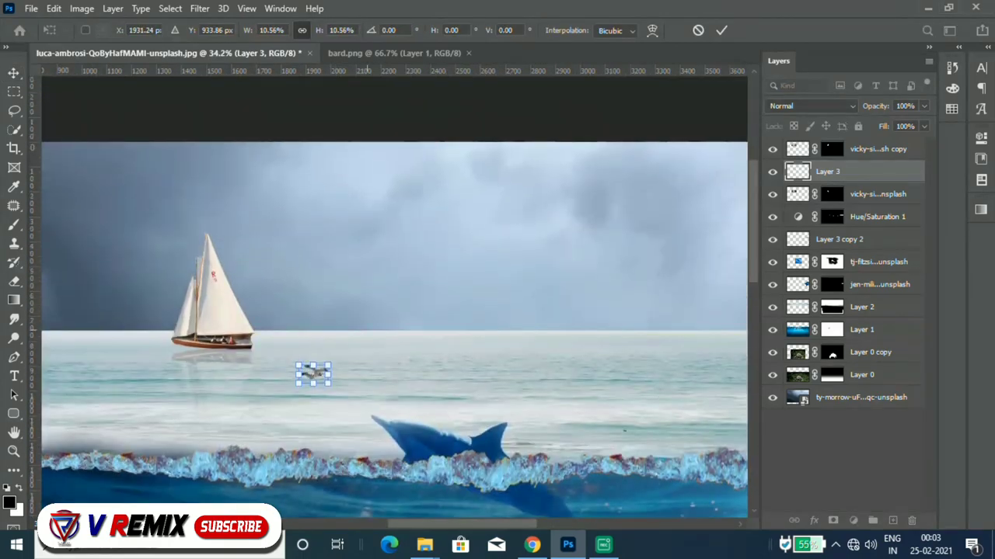
left_click_drag(313, 375, 445, 287)
scroll(445, 288, "up", 3)
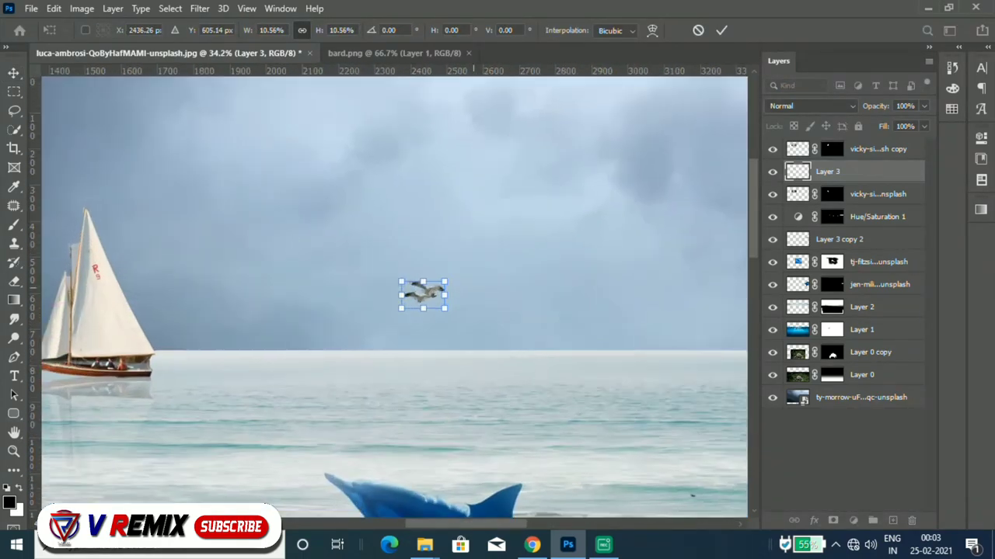
key("Return")
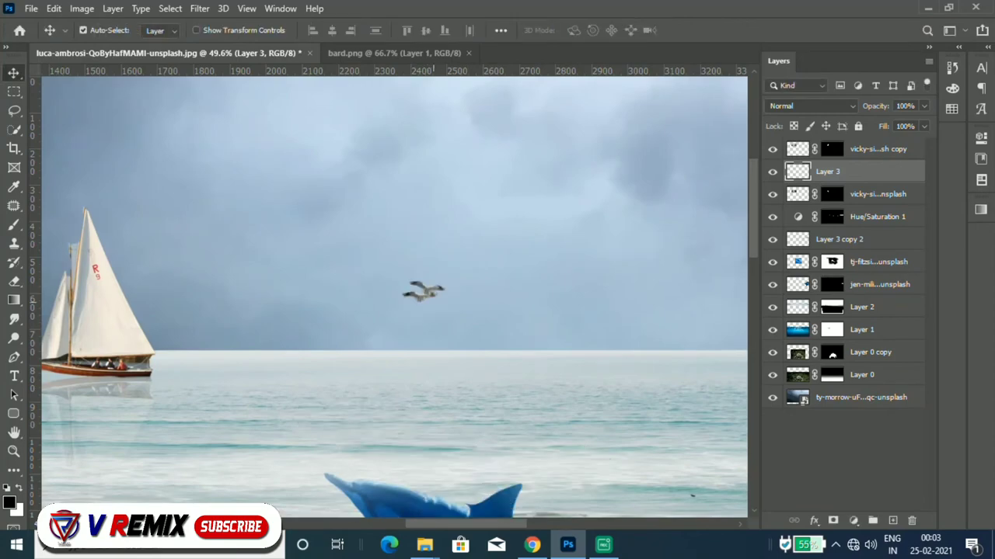
- Reposition the seagulls in the sky and enlarge them slightly to 128%
scroll(482, 300, "down", 3)
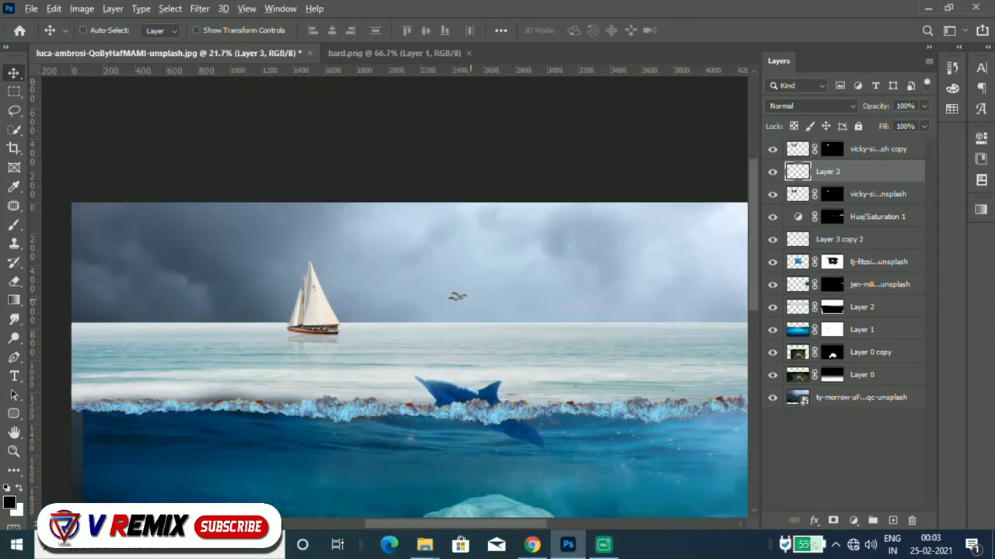
scroll(457, 296, "up", 3)
left_click_drag(373, 165, 373, 164)
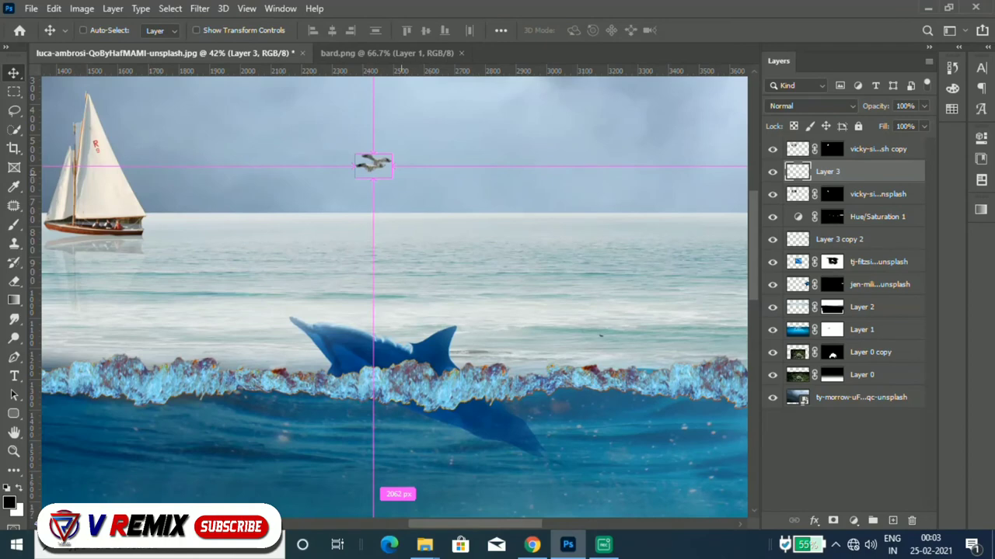
left_click(373, 164)
key("ctrl+t")
left_click_drag(392, 179, 402, 184)
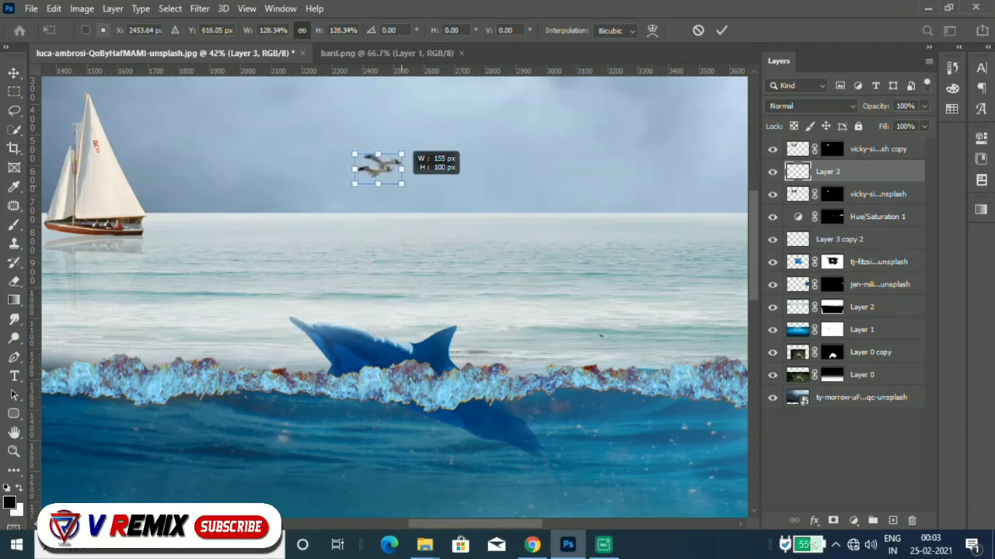
key("Return")
- Place a duplicate seagull pair (Layer 3 copy) in the upper-right sky beside the first pair
mouse_move(405, 143)
left_mouse_down()
mouse_move(437, 153)
mouse_move(425, 179)
mouse_move(432, 141)
left_mouse_up()
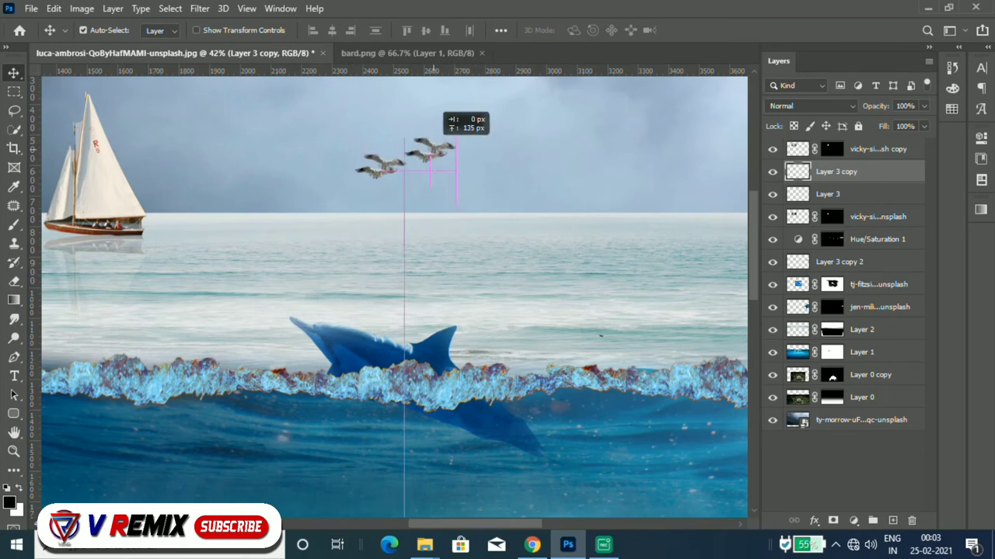
scroll(432, 152, "down", 3)
scroll(432, 151, "down", 3)
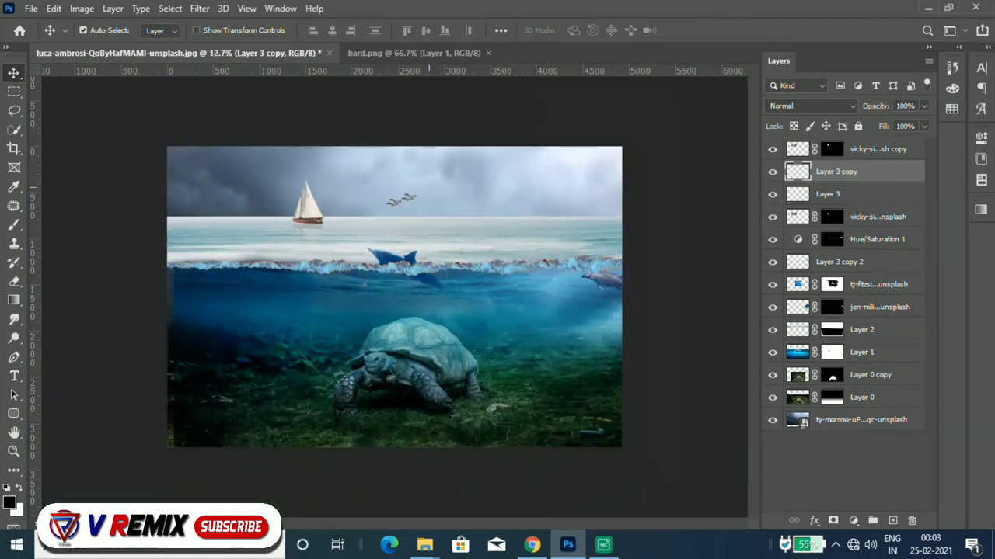
mouse_move(429, 199)
left_mouse_down()
mouse_move(427, 209)
mouse_move(558, 172)
left_mouse_up()
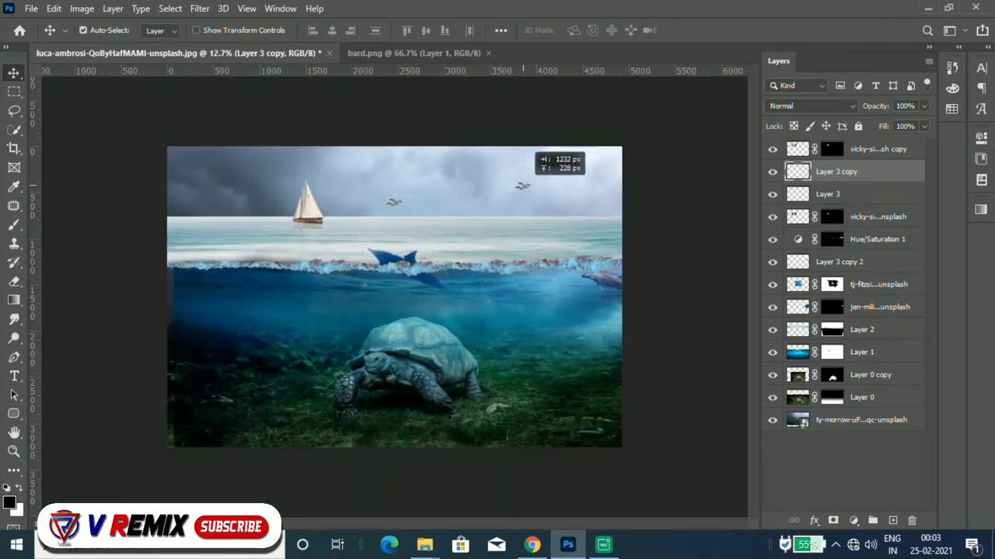
scroll(396, 295, "up", 2)
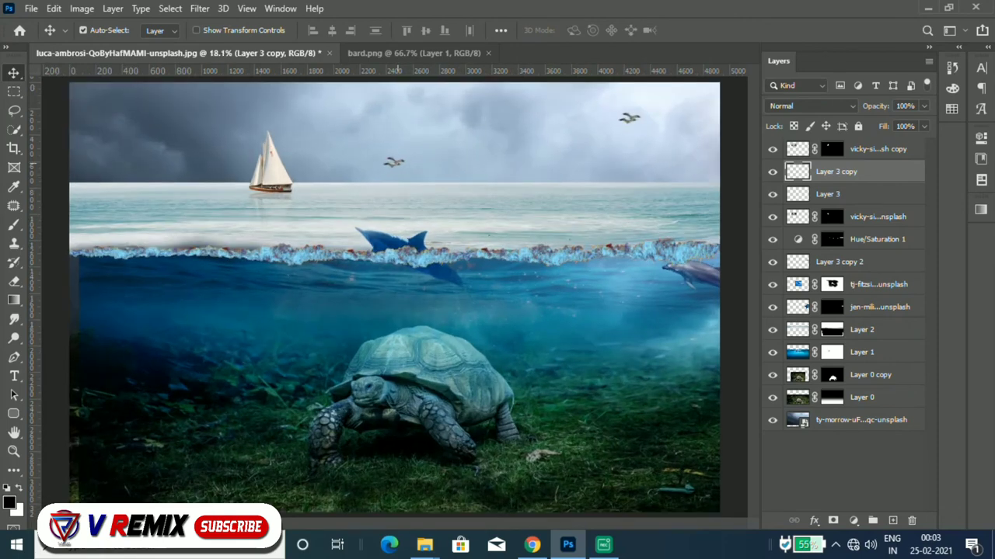
left_click_drag(394, 160, 607, 118)
- Set the Eraser to 88 px and erase part of the ghosted wing above the left gull
scroll(606, 124, "up", 1)
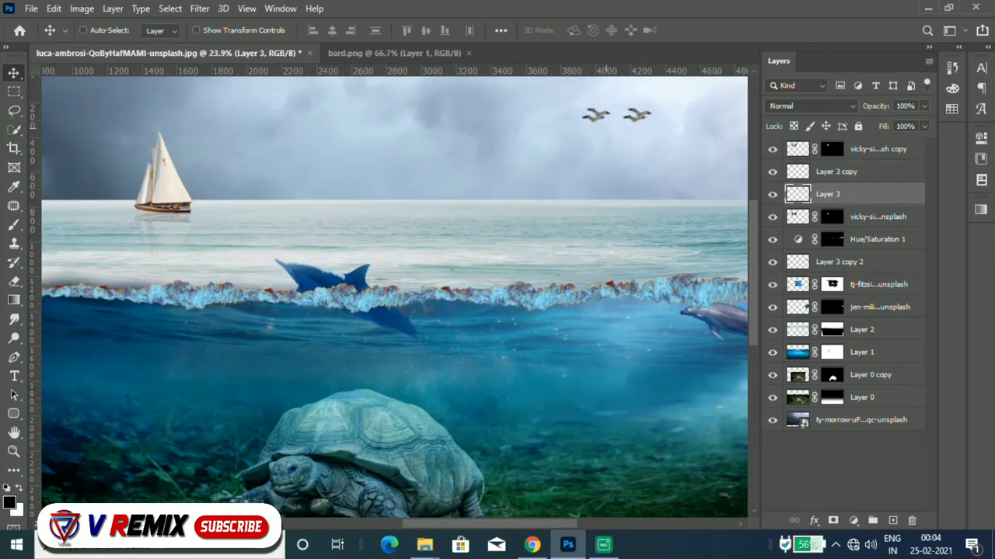
scroll(650, 105, "up", 1)
scroll(649, 104, "up", 3)
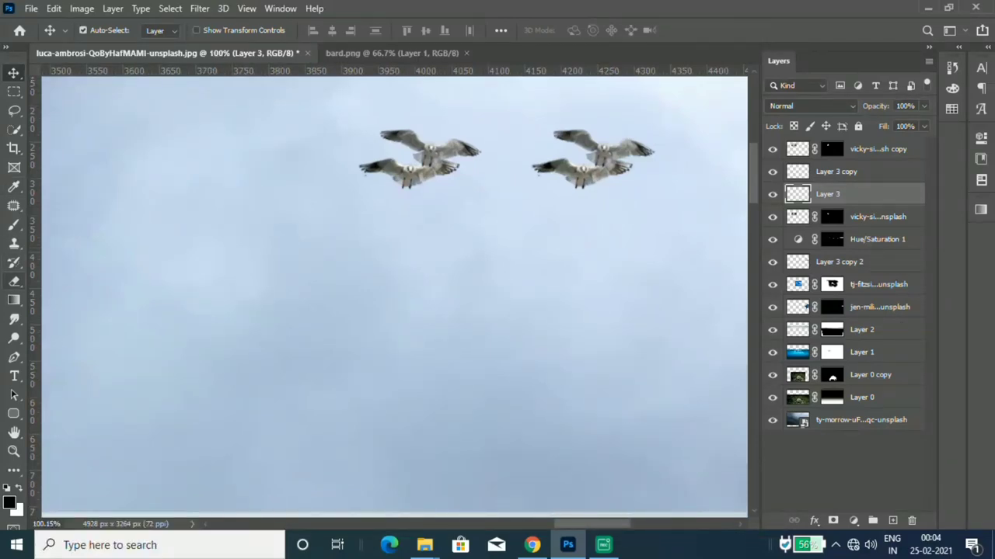
left_click(14, 281)
scroll(459, 272, "up", 1)
scroll(407, 199, "up", 1)
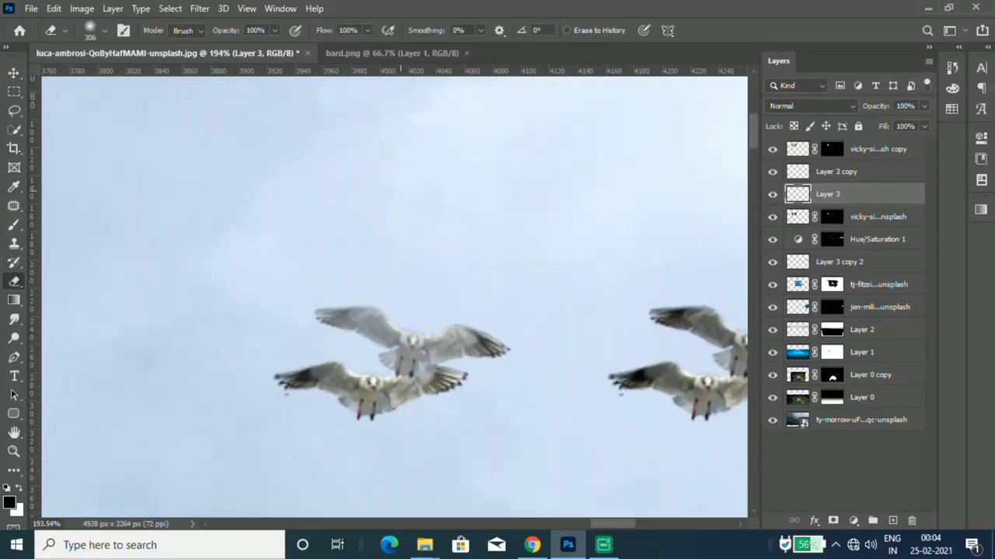
right_click(308, 255)
type("88")
key("Return")
left_click_drag(326, 314, 412, 346)
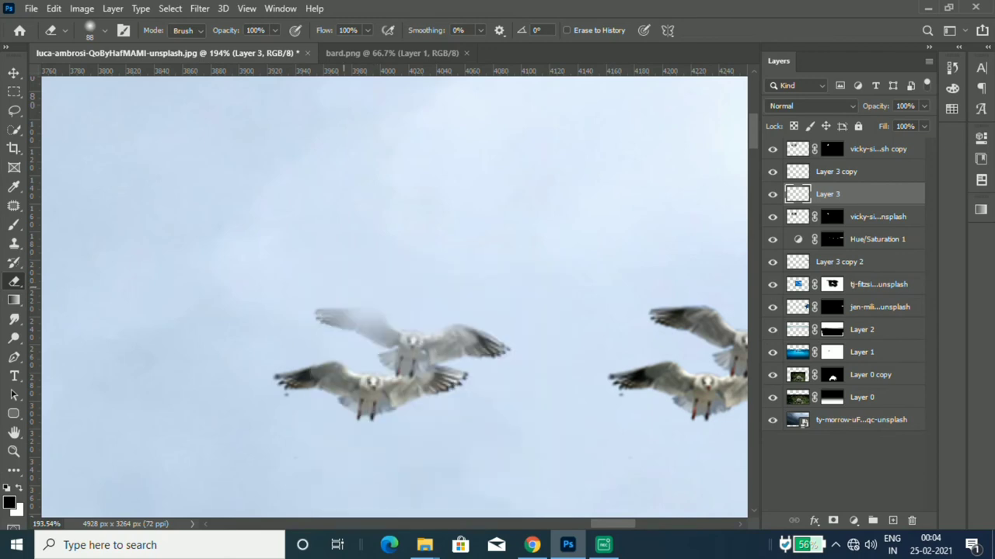
- Switch to a hard round eraser tip and erase the rest of the faint ghost wing
right_click(332, 187)
double_click(427, 378)
mouse_move(319, 320)
left_mouse_down()
mouse_move(482, 342)
mouse_move(505, 354)
left_mouse_up()
scroll(424, 287, "up", 2)
left_click_drag(350, 323, 478, 326)
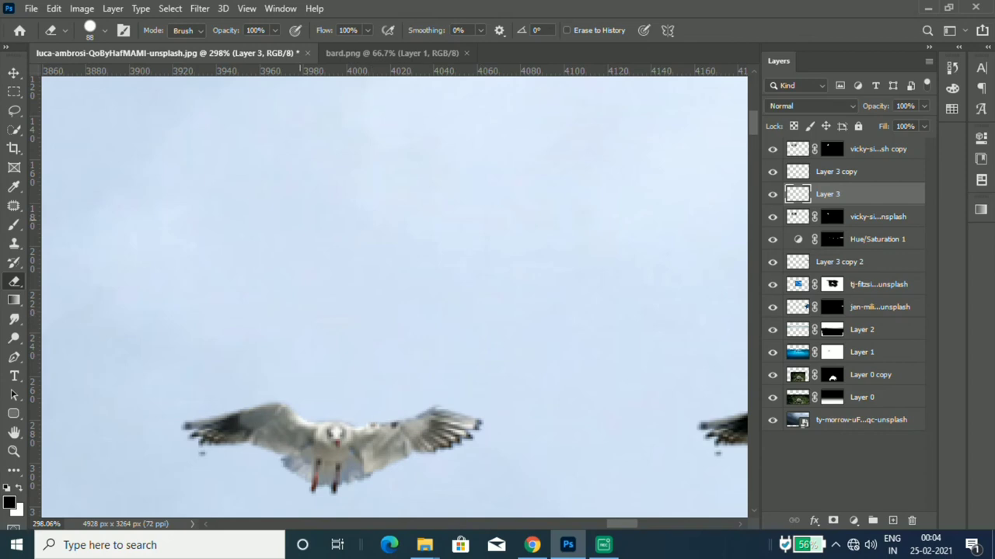
- Move the left gull toward the other gulls and merge the two gull layers into one
key("v")
scroll(388, 296, "down", 2)
scroll(389, 295, "down", 2)
mouse_move(272, 310)
left_mouse_down()
mouse_move(398, 270)
mouse_move(395, 248)
left_mouse_up()
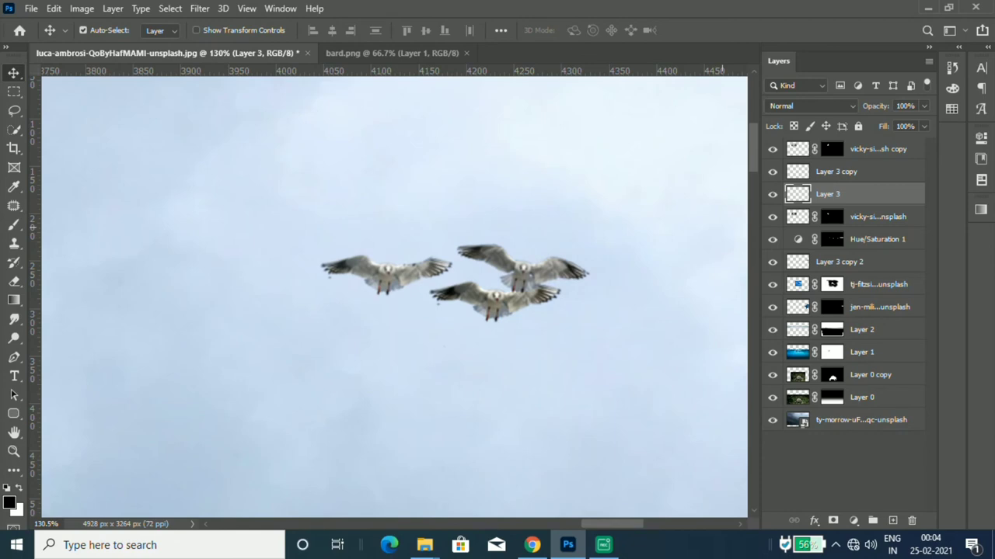
left_click(836, 171, "ctrl")
key("ctrl+e")
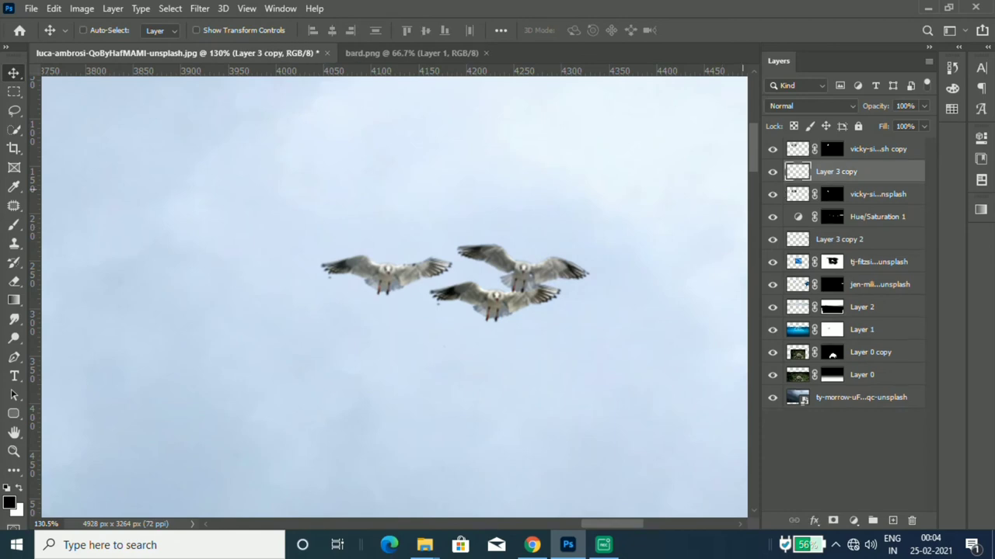
- Place a copy of the gull flock and position the two flocks near each other in the sky
scroll(497, 272, "down", 3)
scroll(497, 272, "down", 1)
left_click_drag(501, 268, 512, 262)
scroll(513, 264, "down", 3)
scroll(495, 233, "up", 2)
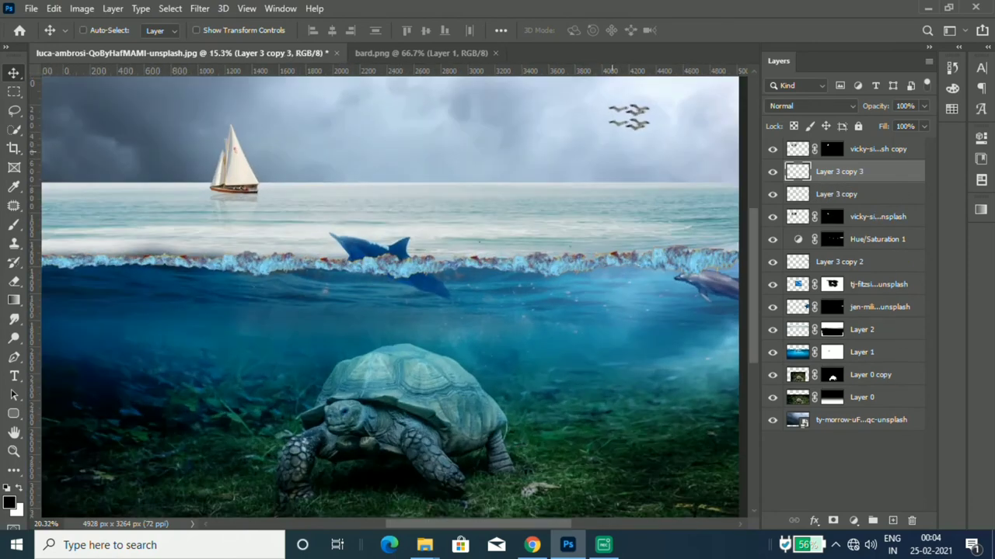
left_click_drag(631, 105, 474, 155)
left_click_drag(631, 105, 530, 164)
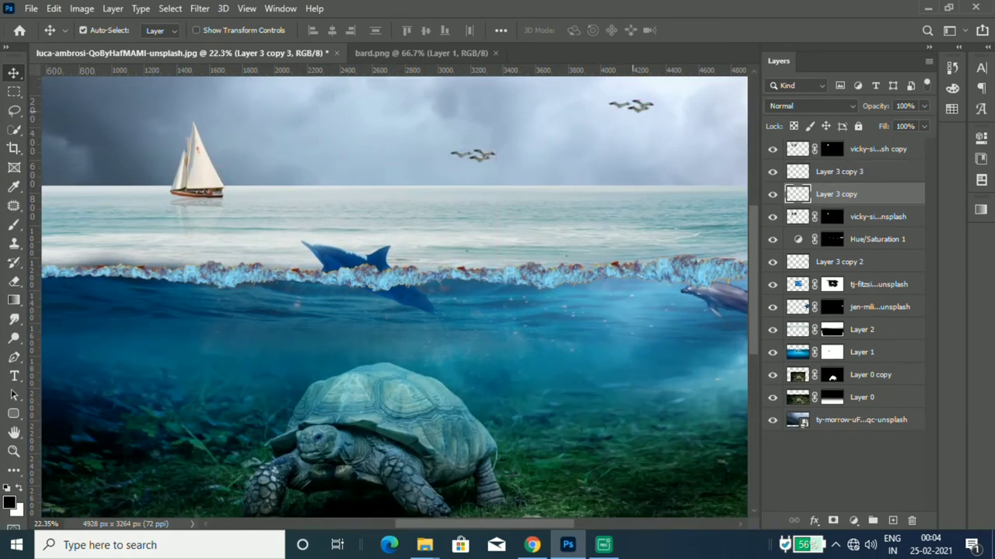
scroll(529, 165, "down", 2)
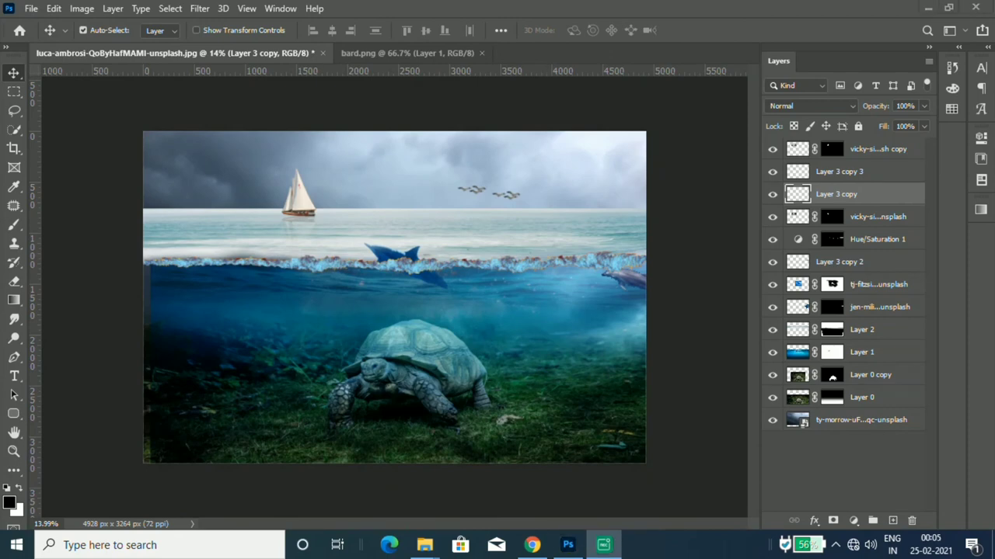
- Select the jen-milius dolphin layer and move the dolphin down about 40 px
left_click(631, 280)
right_click(631, 280)
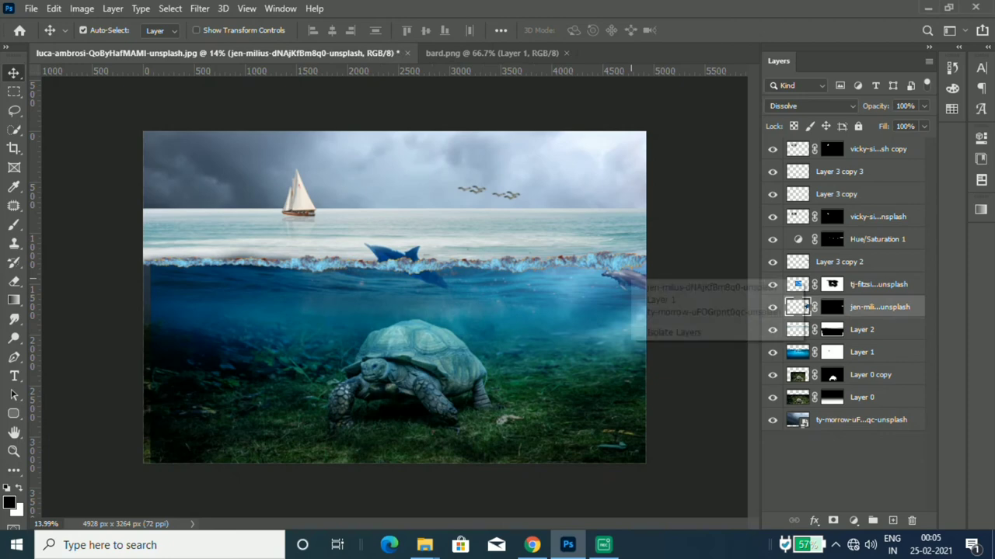
left_click(673, 287)
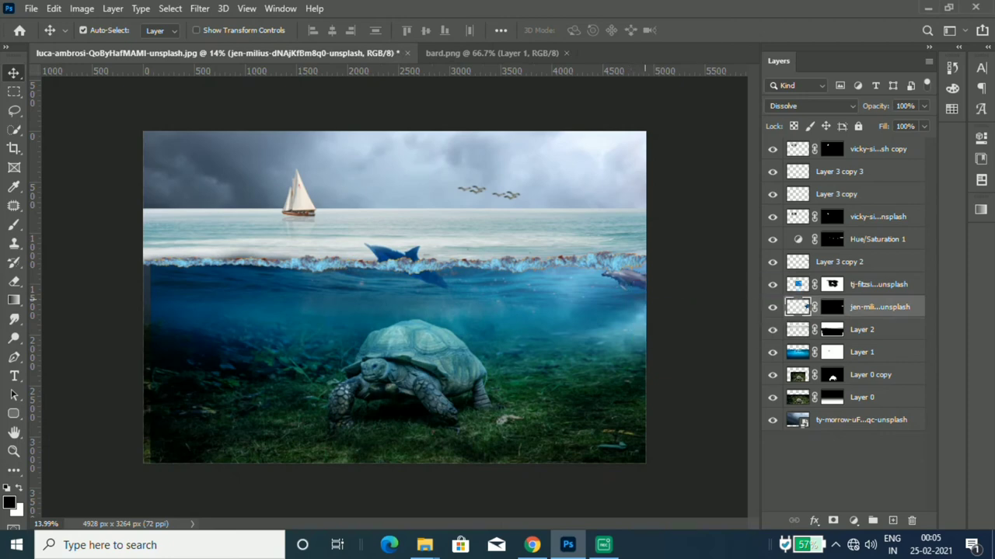
left_click_drag(636, 244, 638, 275)
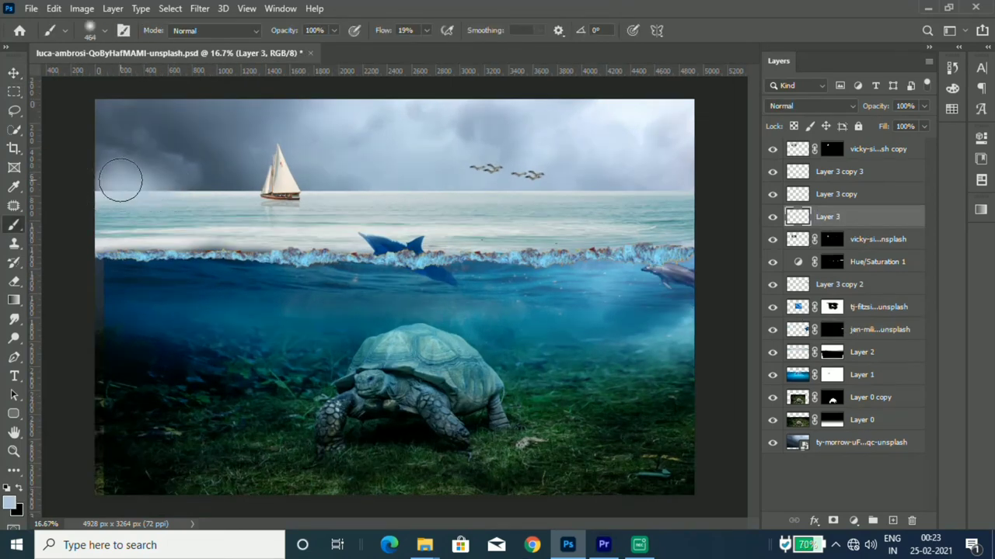
- Brush faint light haze along the horizon, undoing a dark stroke, and raise Layer 3 to the top of the stack
key("x")
left_click_drag(205, 177, 115, 194)
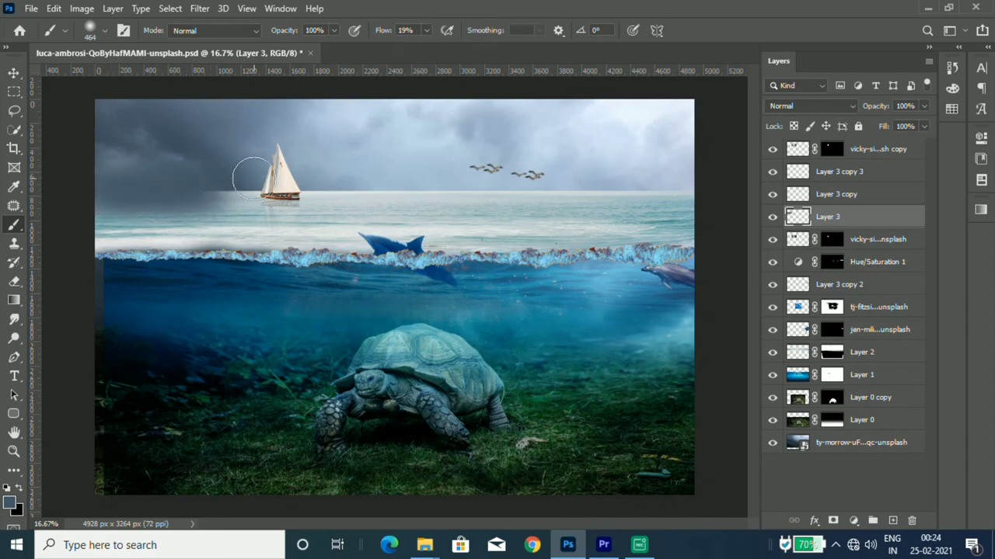
key("ctrl+z")
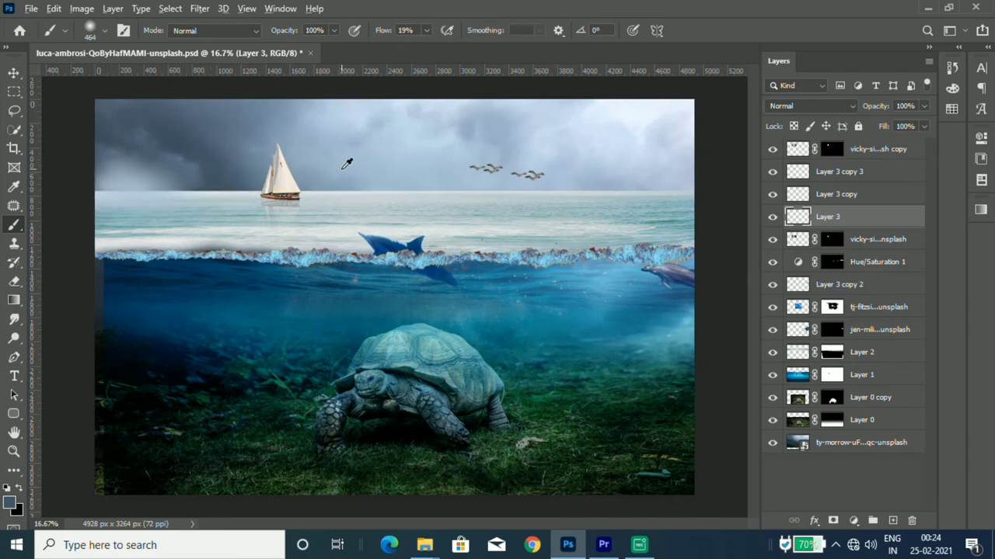
key("x")
mouse_move(339, 171)
left_mouse_down()
mouse_move(395, 189)
mouse_move(359, 186)
left_mouse_up()
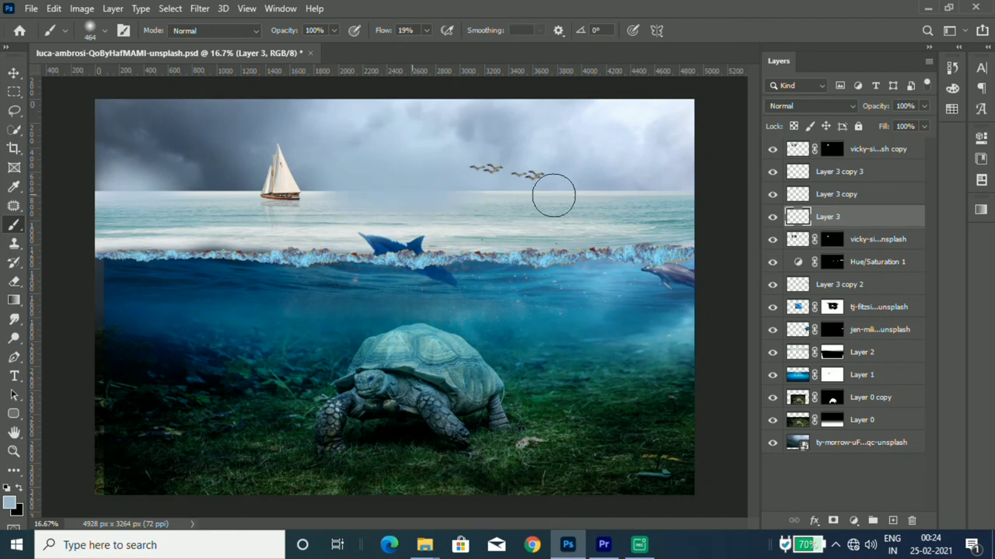
mouse_move(611, 185)
left_mouse_down()
mouse_move(667, 191)
mouse_move(488, 200)
mouse_move(156, 181)
mouse_move(157, 198)
mouse_move(240, 171)
mouse_move(117, 176)
left_mouse_up()
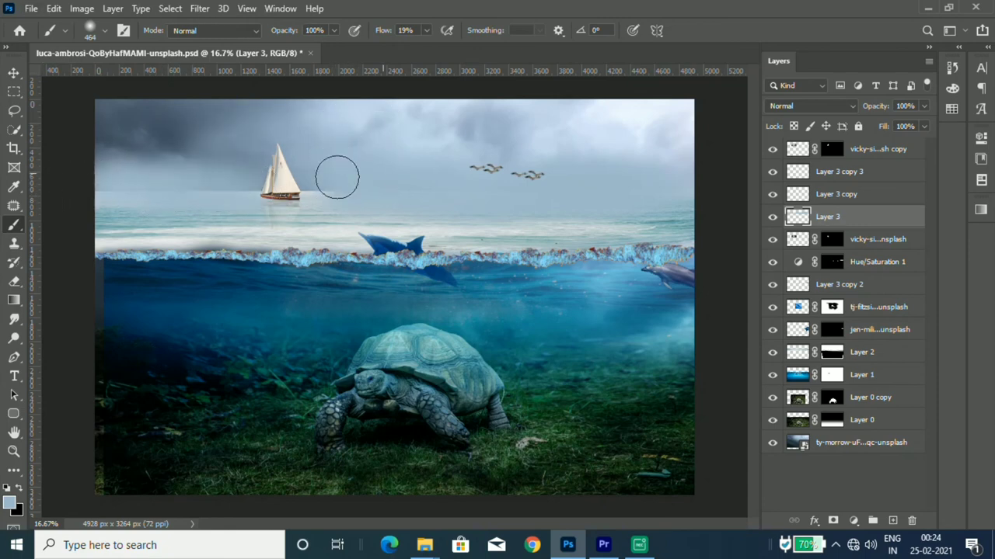
left_click_drag(878, 207, 870, 151)
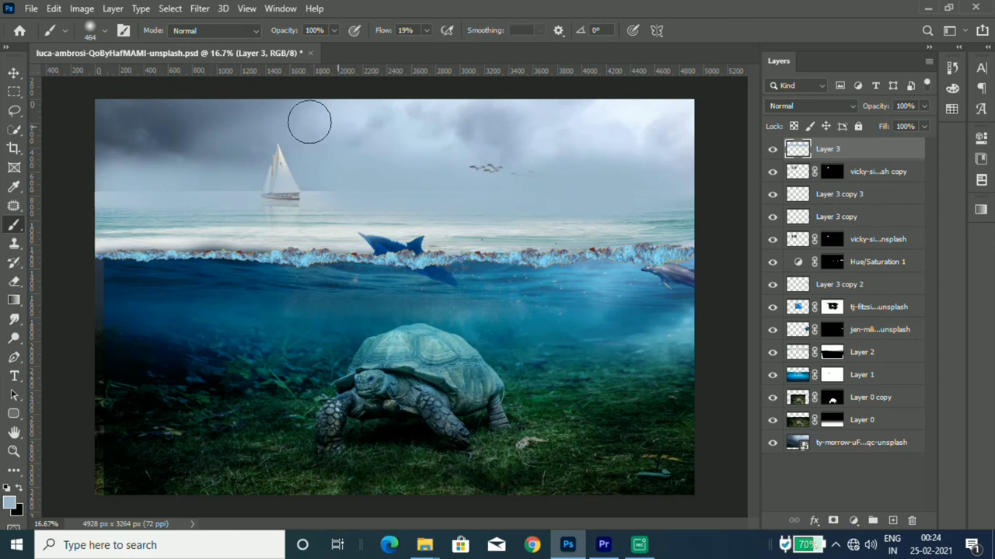
- Check Layer 3 copy 3's visibility, then select the haze layer, Layer 3
left_click(13, 72)
scroll(533, 178, "up", 3)
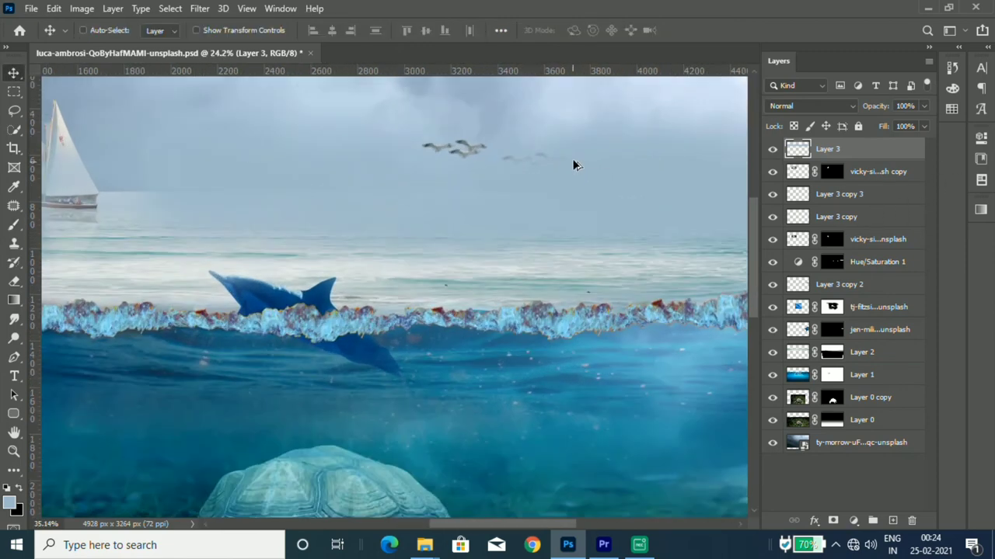
left_click(773, 196)
left_click(861, 221)
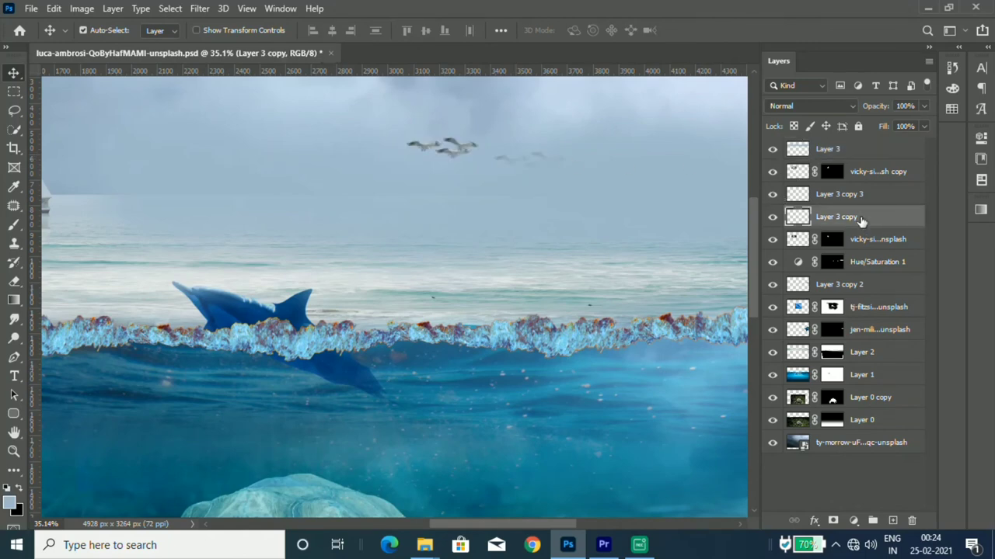
left_click(861, 200, "ctrl")
left_click(870, 221)
left_click(825, 147)
scroll(140, 261, "up", 1)
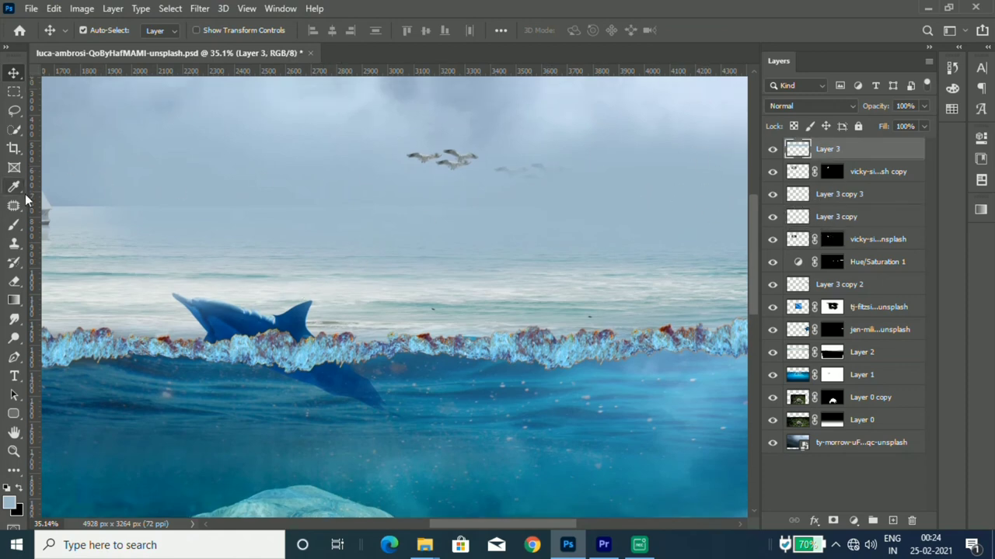
- Erase the haze over the right-hand gulls with a Soft Round Eraser at 58% flow and 168 px
left_click(16, 283)
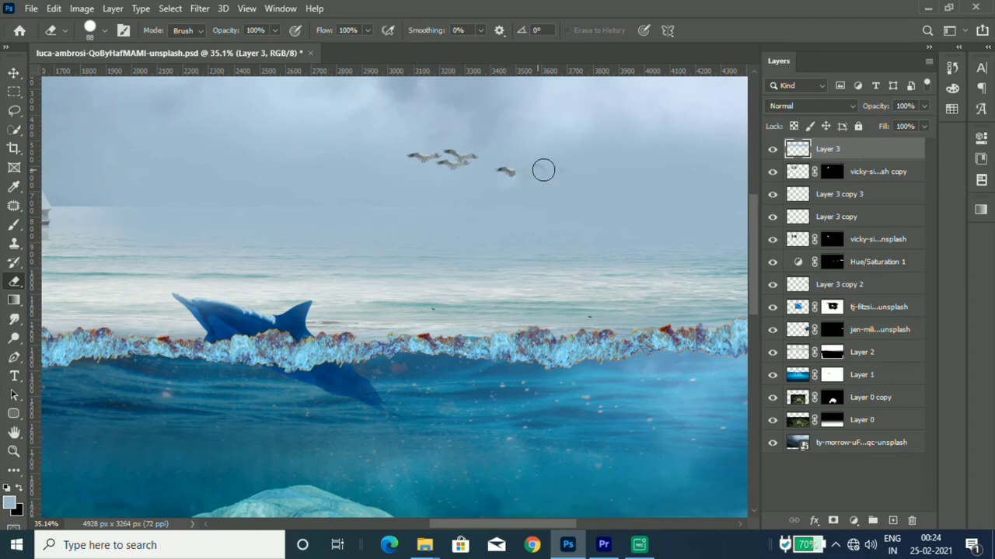
right_click(577, 176)
left_click(691, 324)
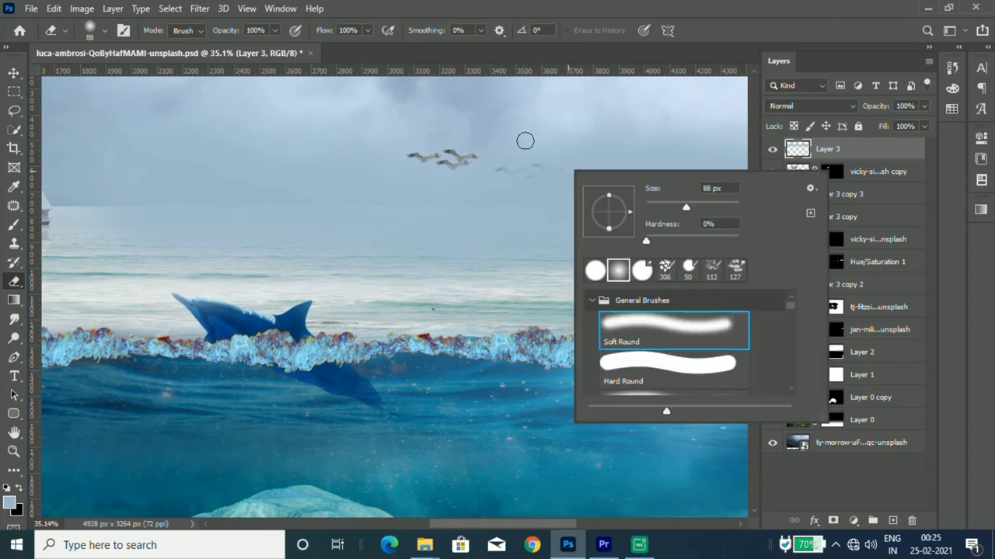
left_click(369, 30)
left_click_drag(374, 48, 342, 48)
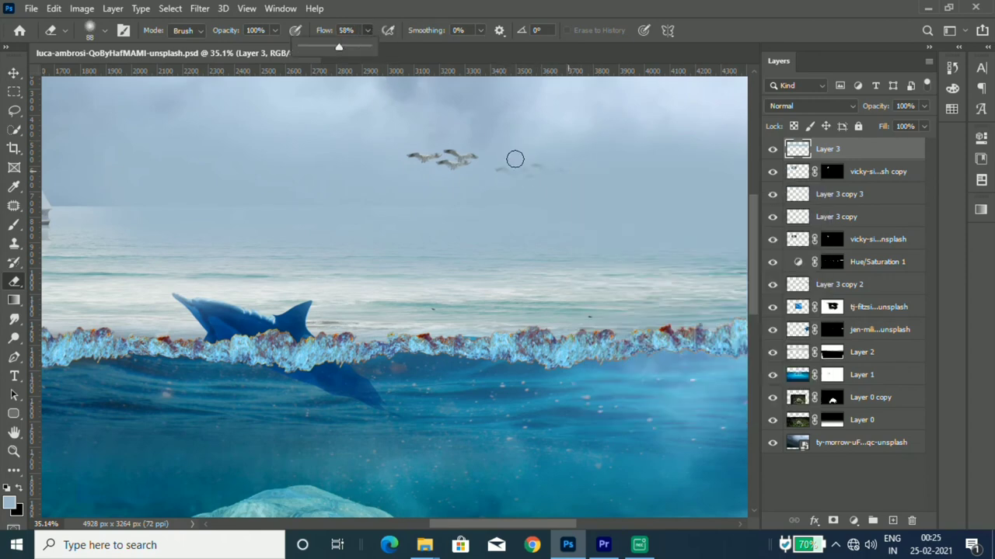
right_click(559, 175)
left_click_drag(669, 208, 694, 212)
left_click(534, 170)
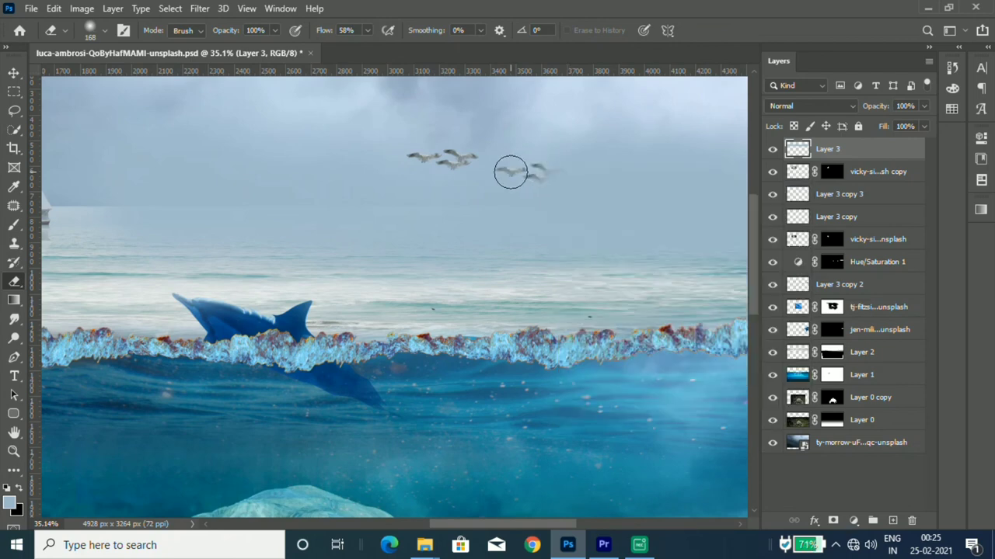
scroll(521, 232, "down", 2)
scroll(498, 233, "down", 2)
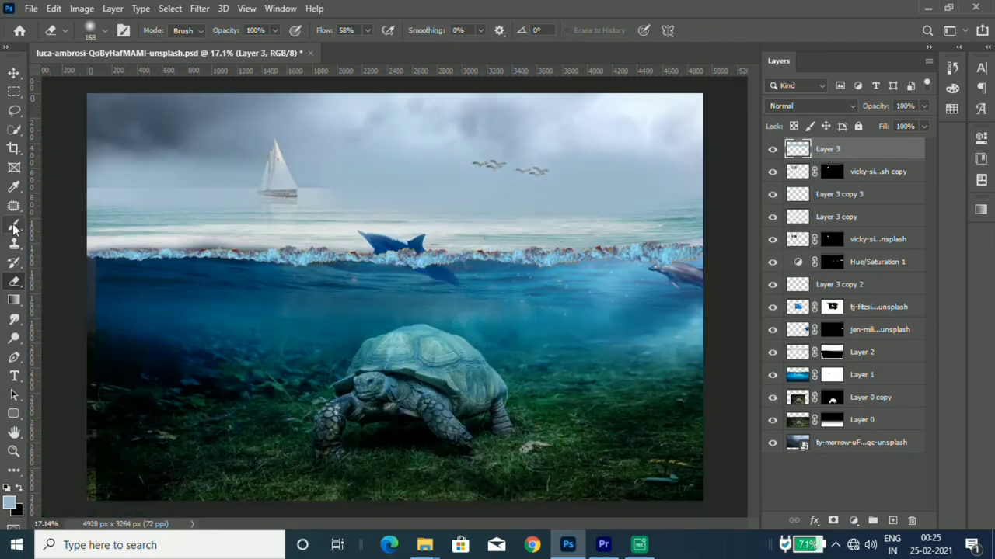
left_click(14, 225)
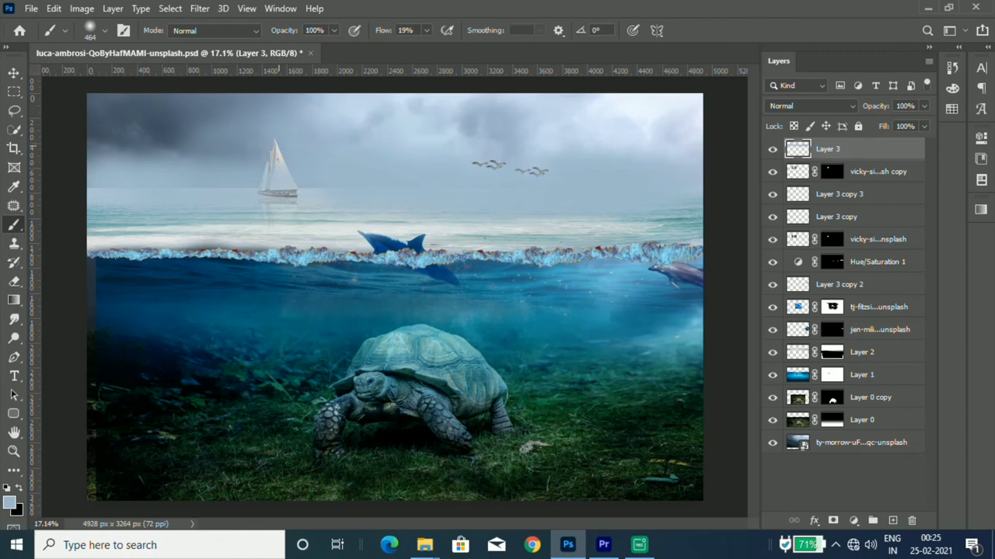
- Dab soft white over the sailboat and set Layer 3 opacity to 90%
left_click(236, 148)
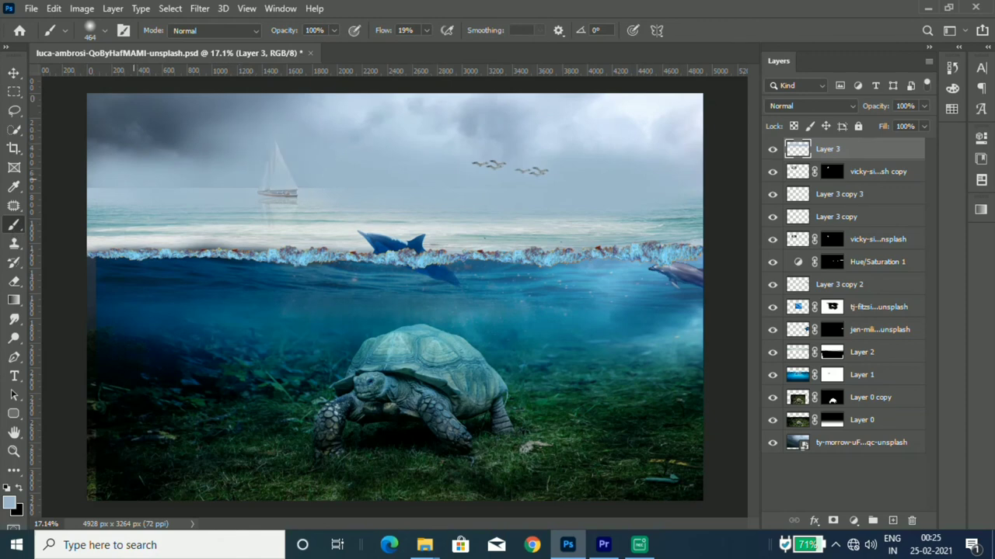
scroll(395, 300, "up", 1)
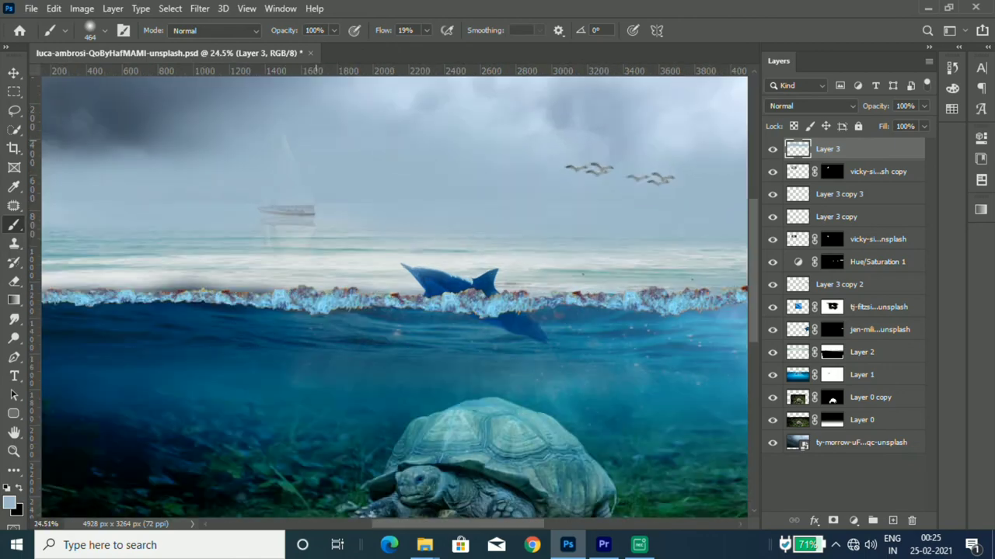
scroll(395, 301, "down", 1)
scroll(395, 301, "down", 2)
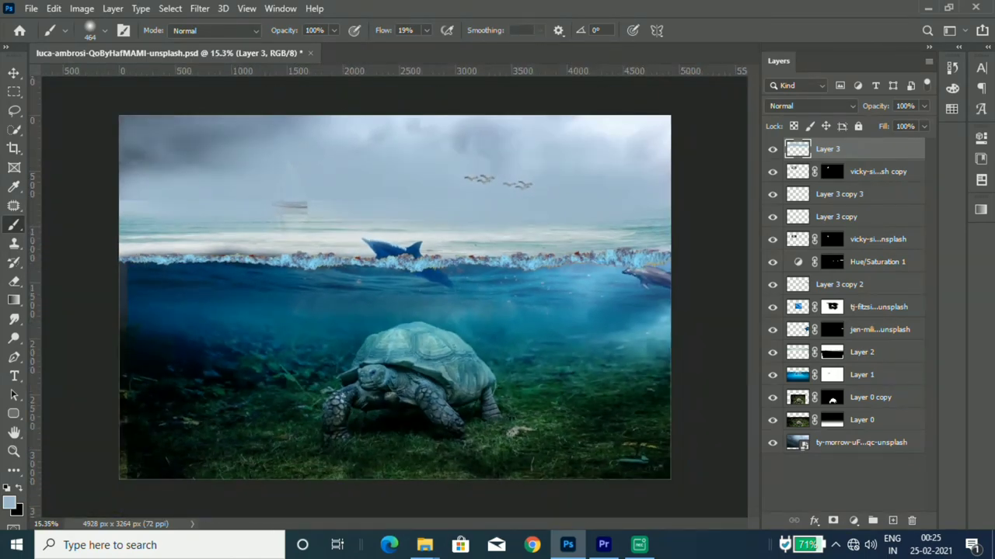
left_click(924, 105)
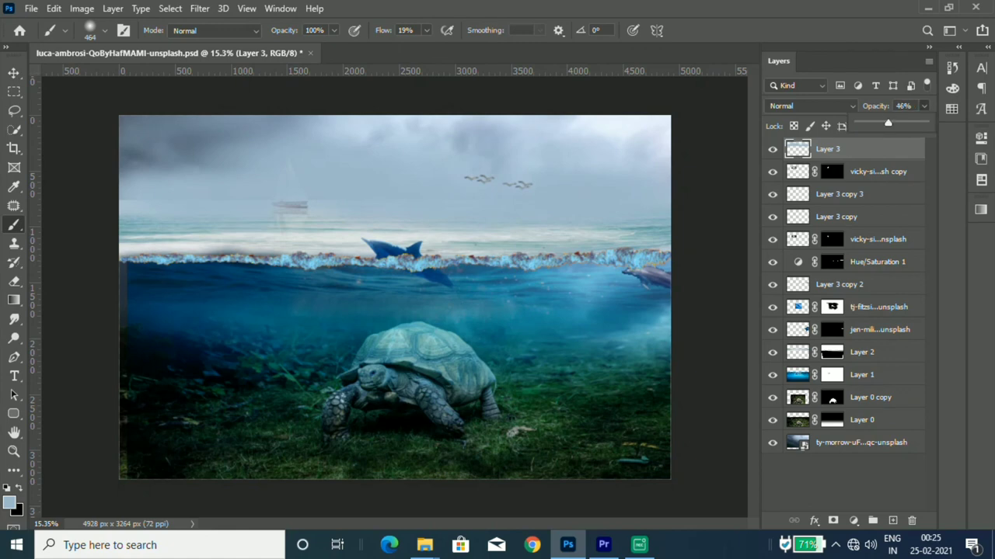
left_click_drag(888, 122, 923, 123)
left_click_drag(919, 123, 918, 123)
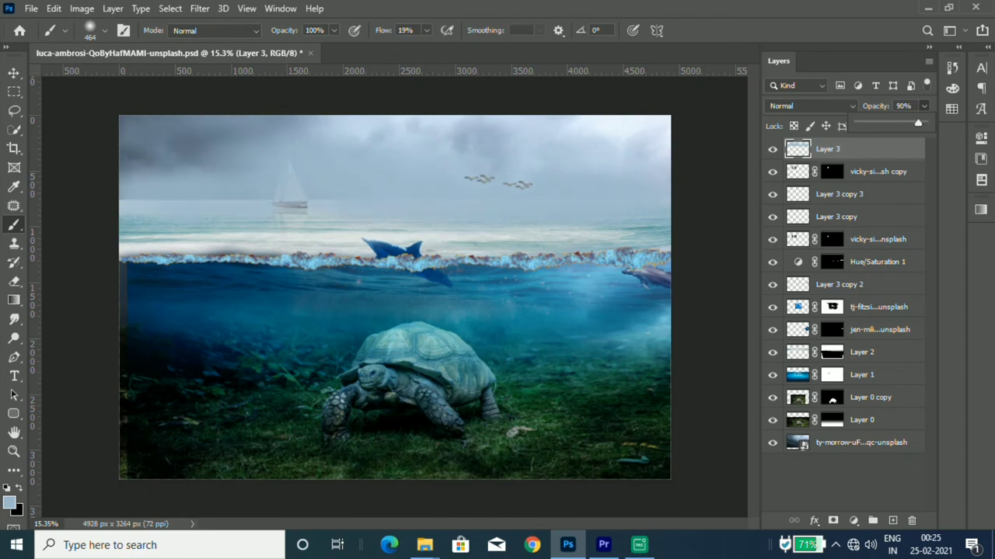
left_click(923, 105)
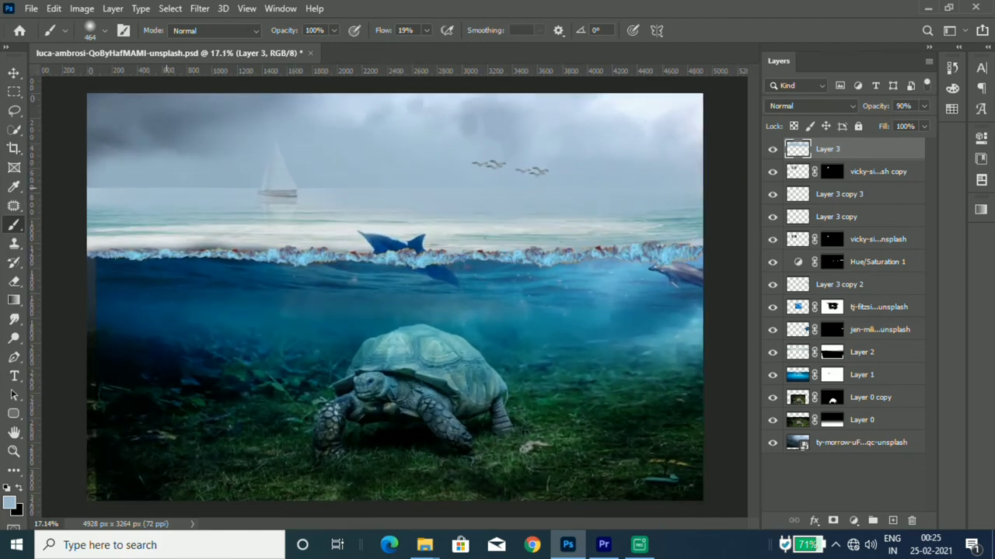
- Enlarge the Soft Round brush to 1457 px
right_click(128, 179)
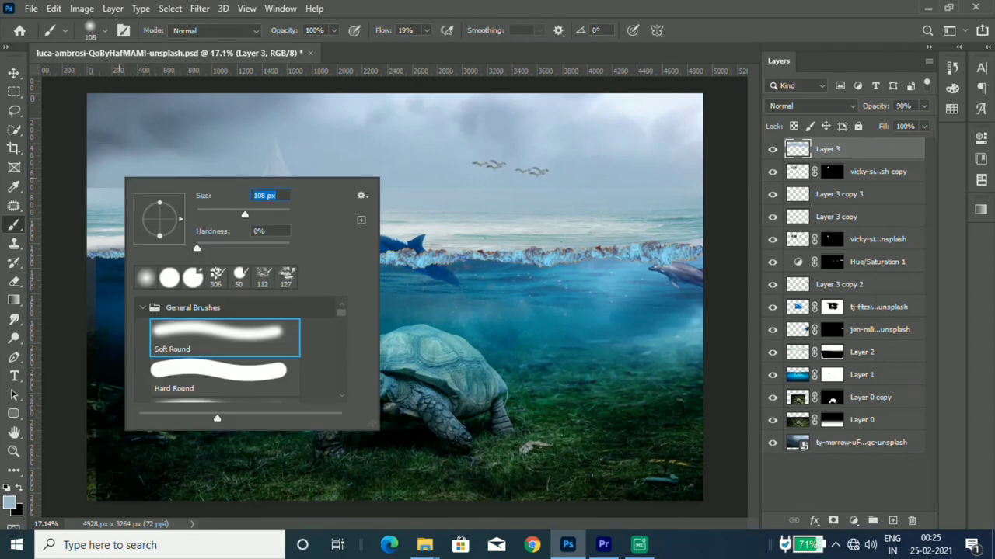
key("Escape")
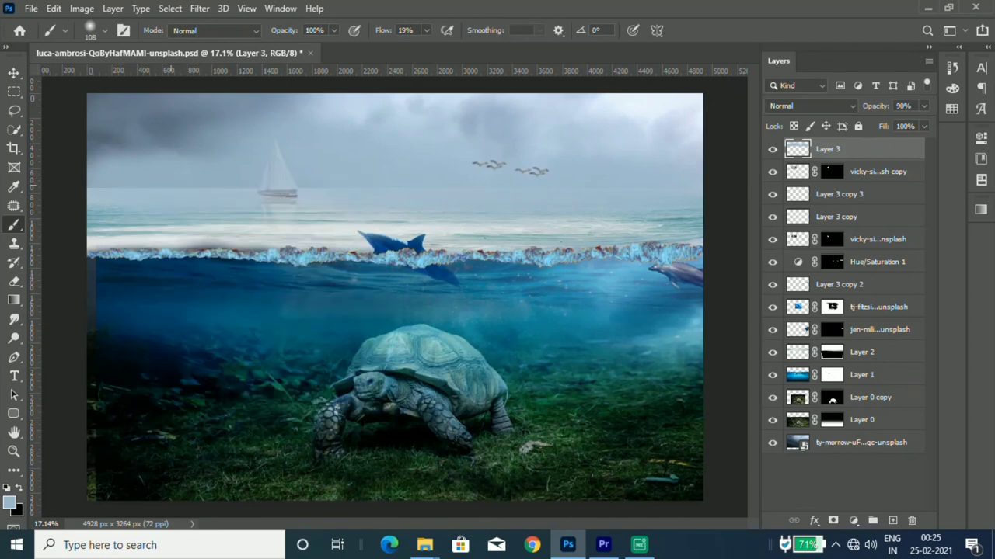
right_click(217, 190)
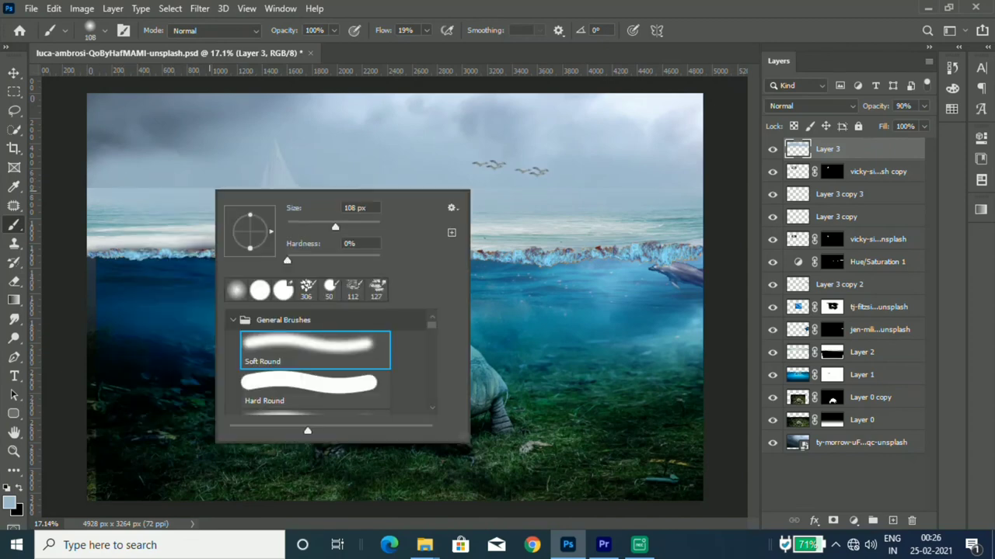
key("Escape")
right_click(248, 180)
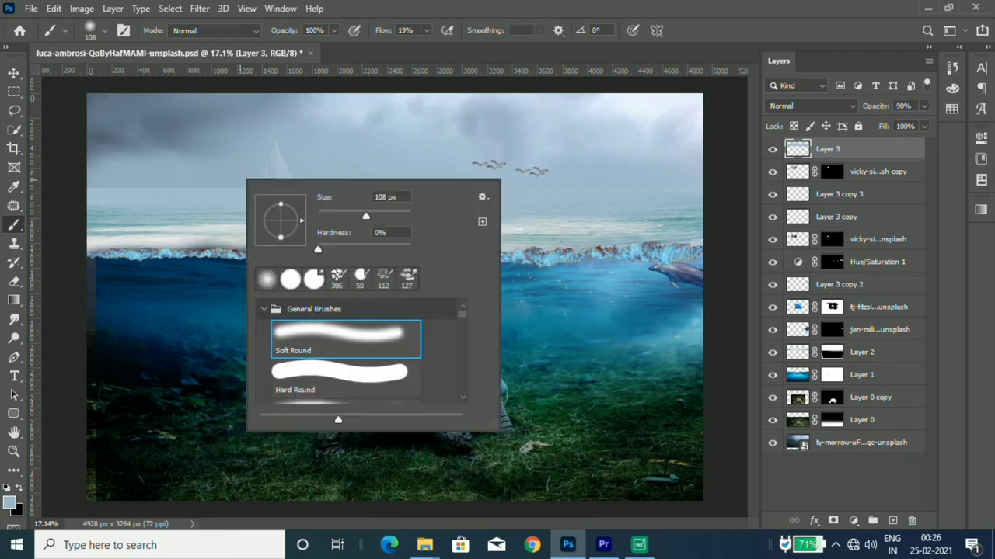
left_click_drag(365, 216, 400, 216)
key("Return")
- Paint soft white haze over the upper-left sky, the right edge, lower-left and bottom edges
left_click_drag(179, 144, 111, 187)
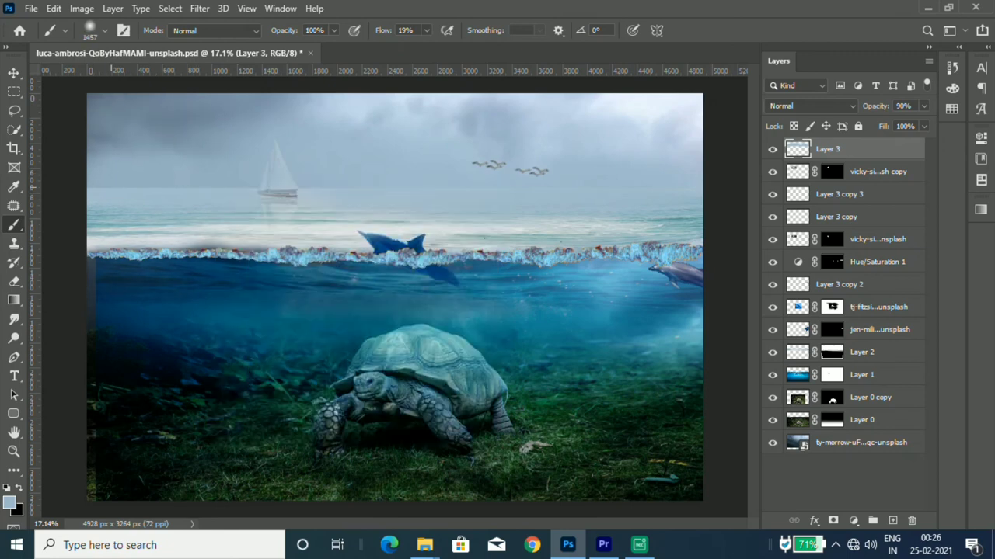
scroll(394, 298, "down", 3)
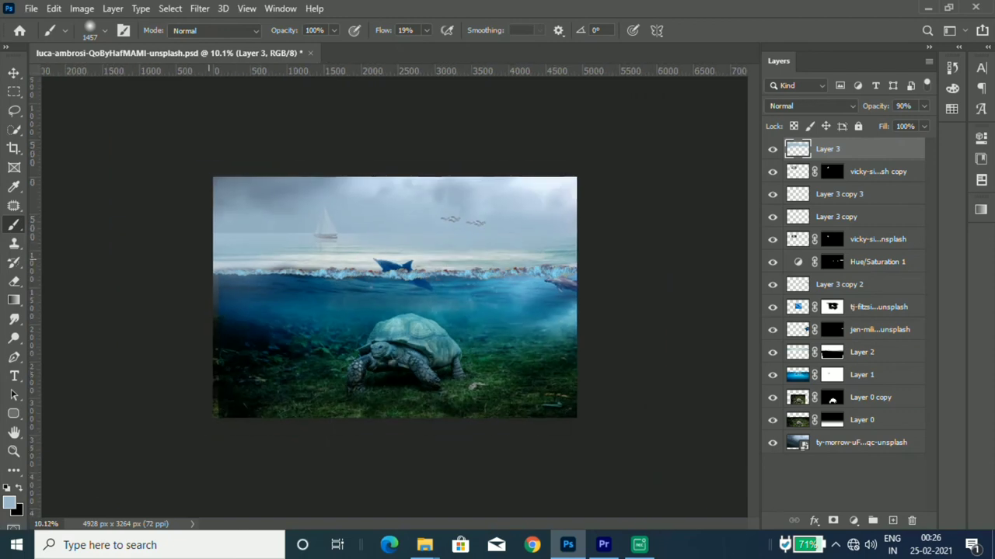
left_click_drag(549, 187, 564, 405)
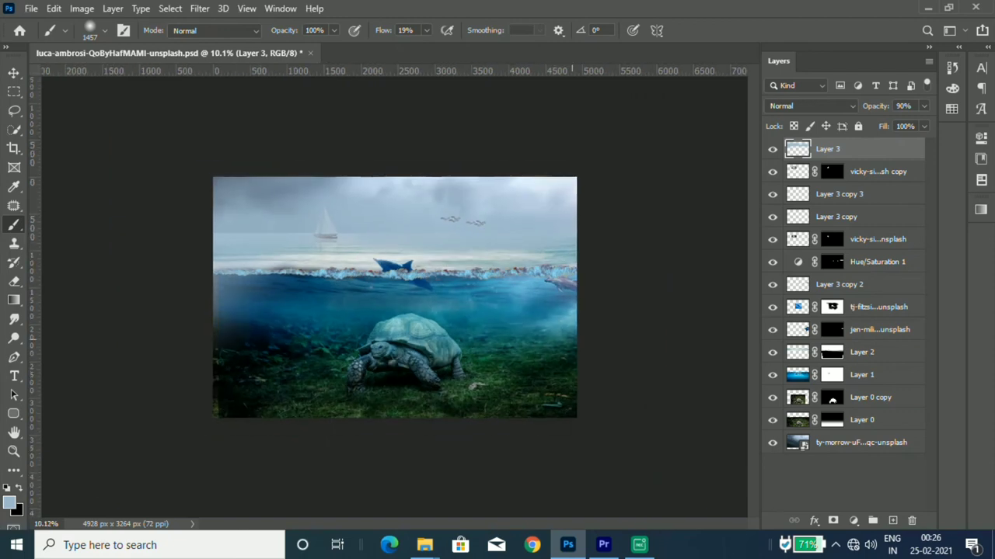
left_click_drag(233, 307, 233, 412)
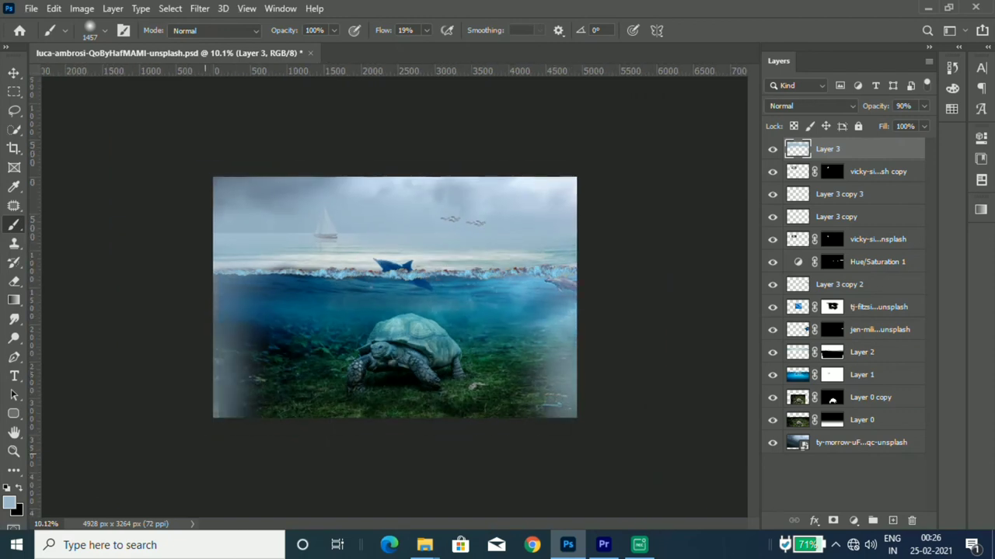
scroll(381, 342, "down", 1)
scroll(381, 342, "up", 1)
left_click_drag(567, 408, 218, 404)
scroll(233, 404, "up", 2)
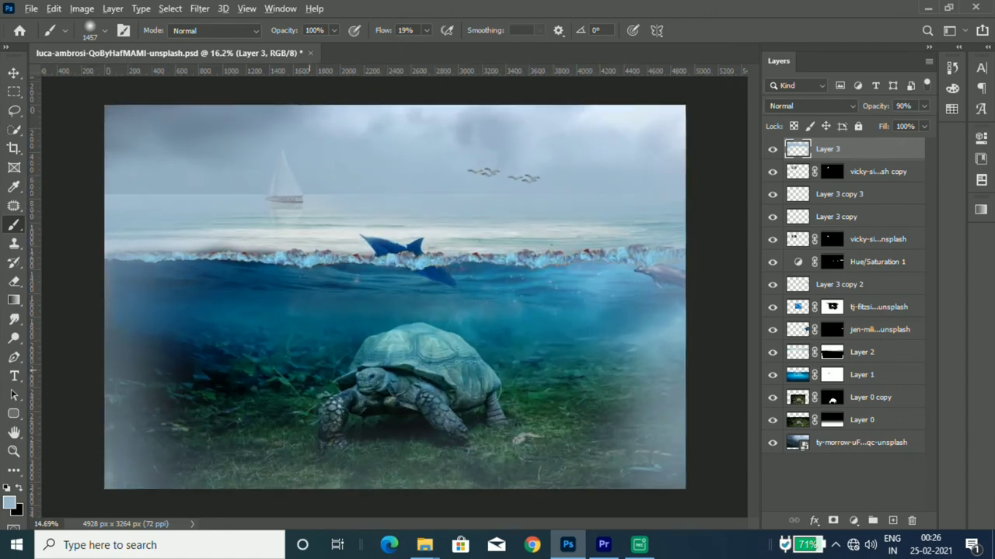
- Repaint the bottom-edge haze in one stroke and lower Layer 3 opacity to 41%
key("ctrl+minus")
key("ctrl+z")
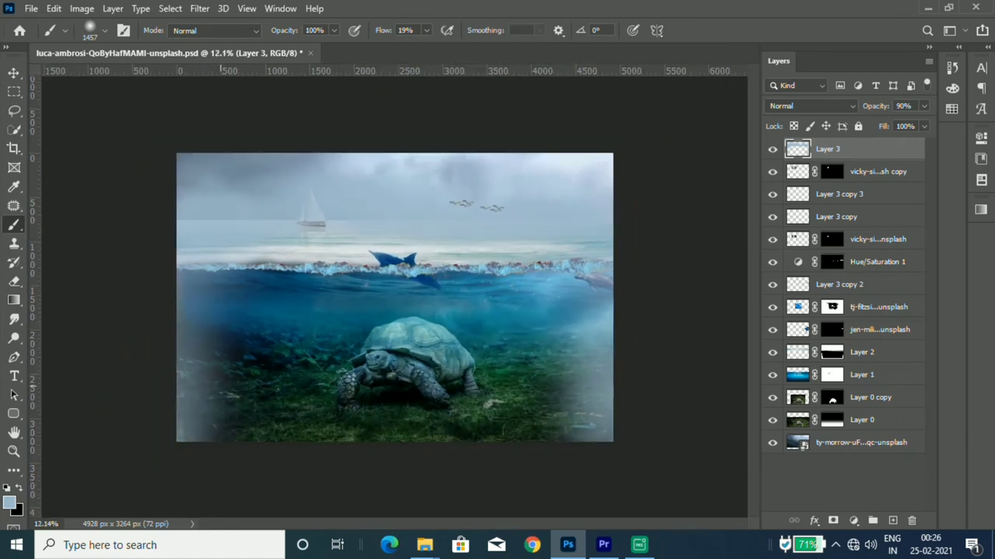
key("ctrl+z")
left_click_drag(181, 433, 662, 434)
key("ctrl+plus")
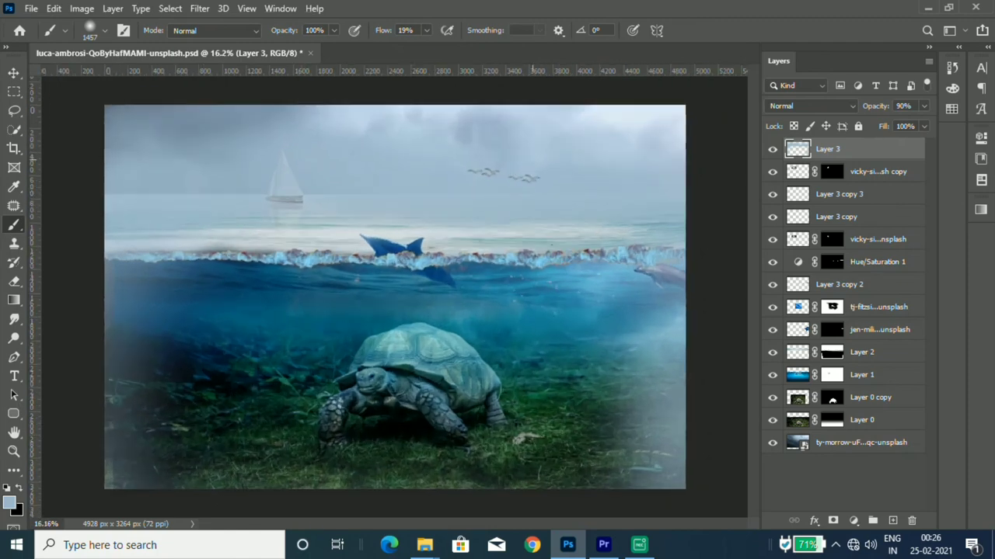
key("ctrl+minus")
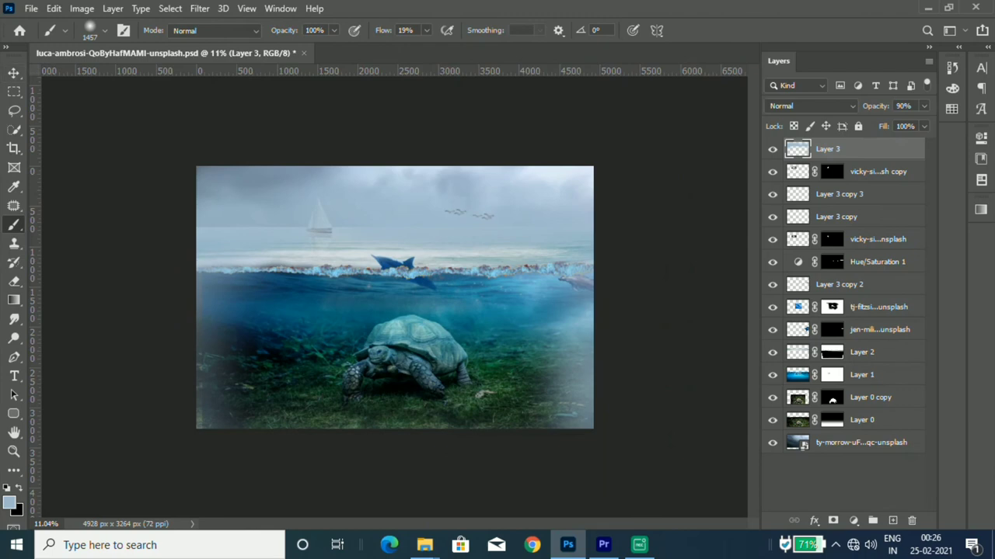
left_click(924, 106)
left_click_drag(921, 123, 886, 123)
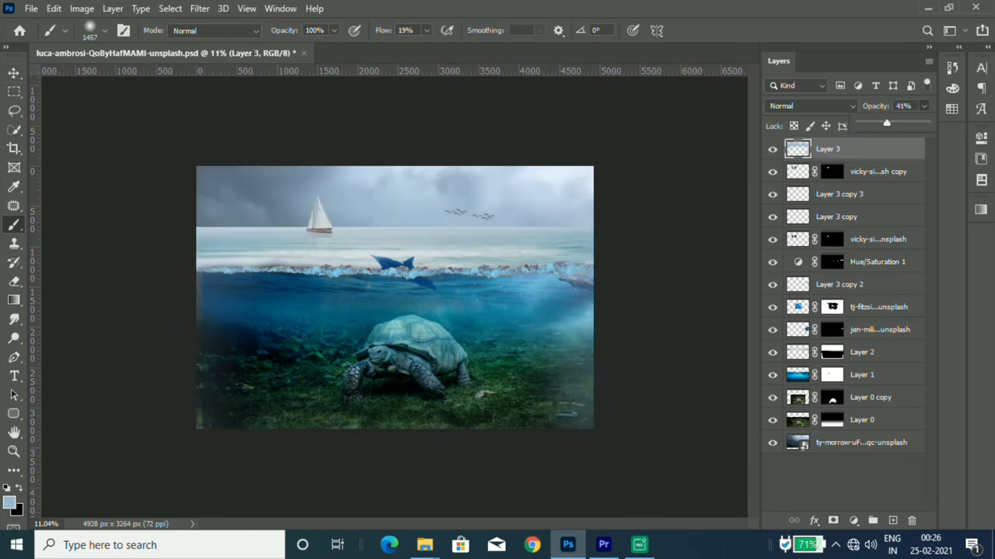
key("v")
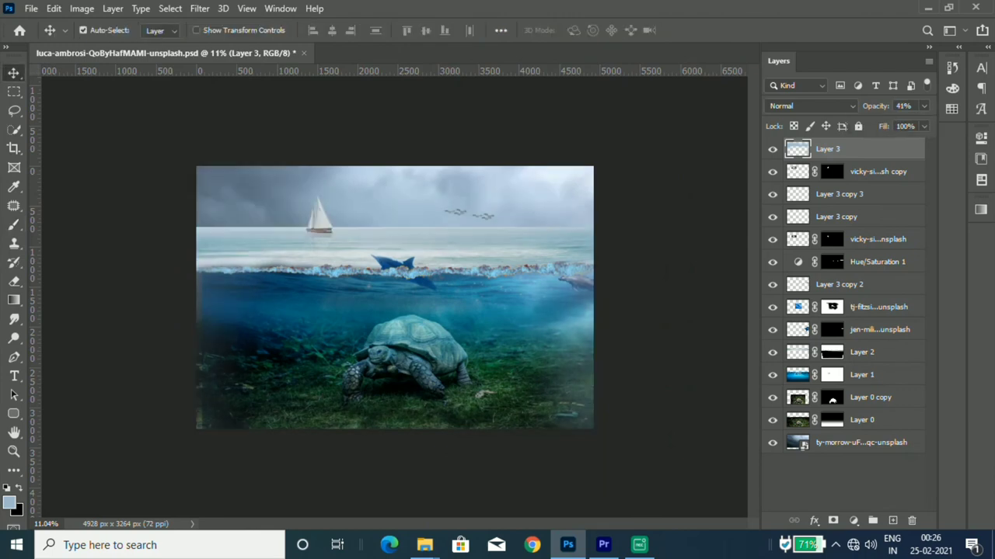
left_click(862, 420)
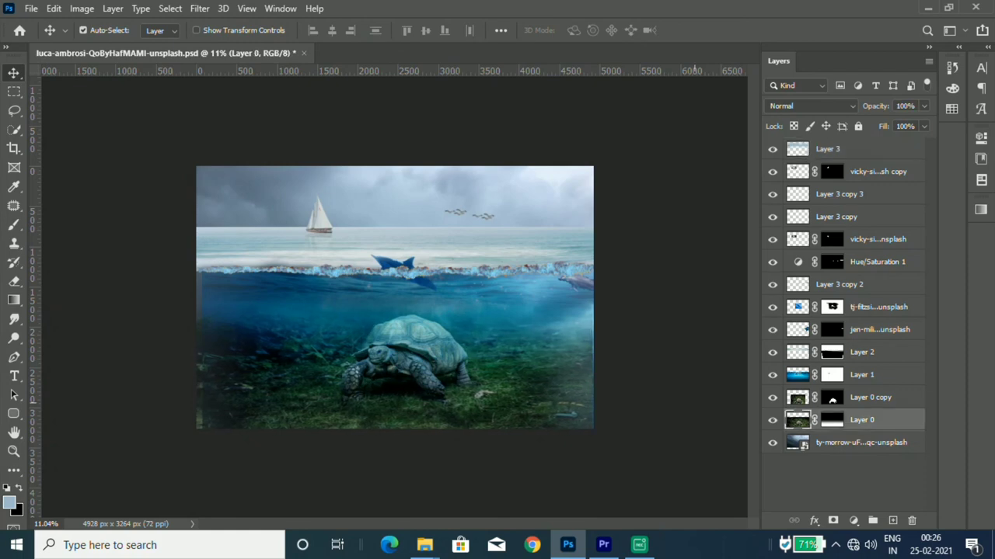
key("ctrl+t")
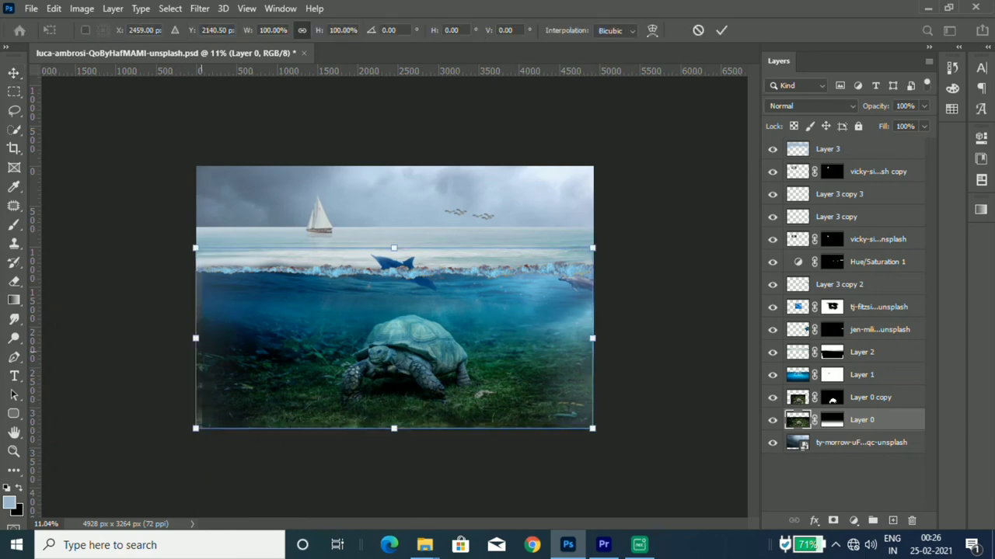
left_click_drag(394, 242, 393, 241)
left_click_drag(199, 339, 188, 340)
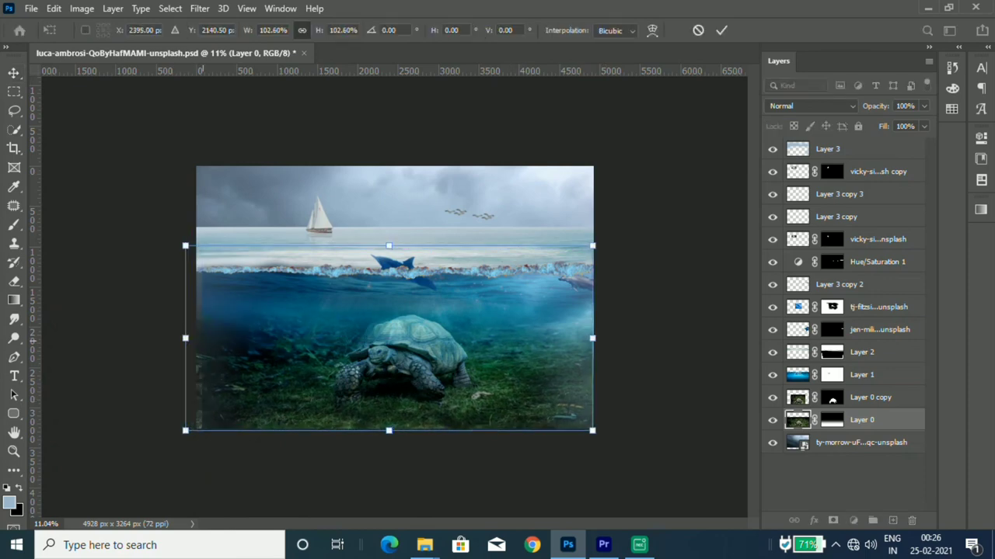
key("ctrl+plus")
key("ctrl+z")
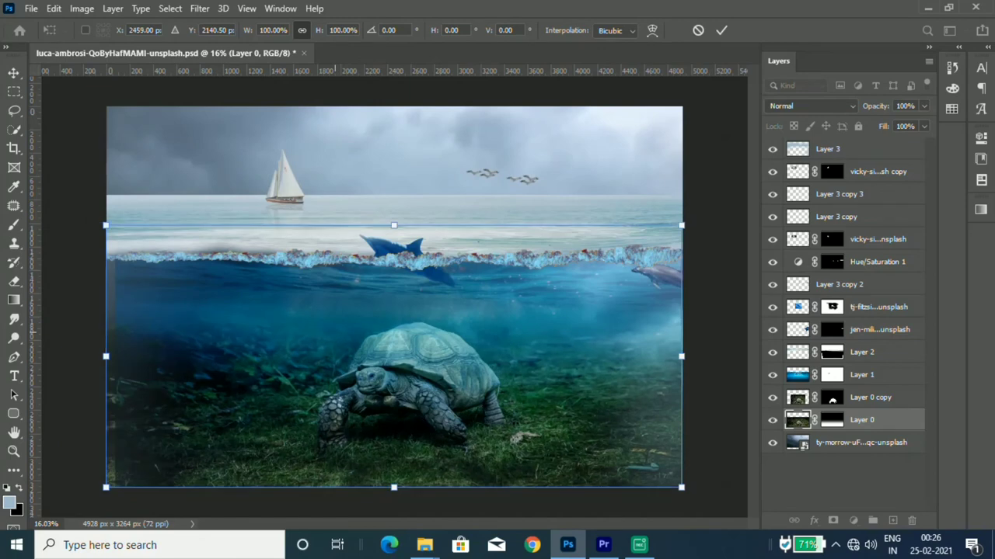
key("Return")
key("ctrl+minus")
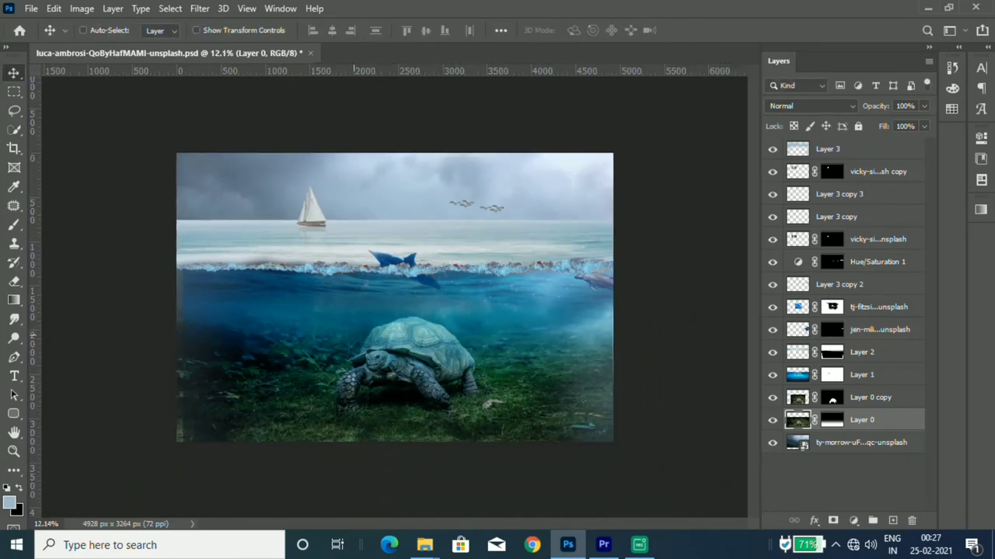
key("ctrl+minus")
key("ctrl+plus")
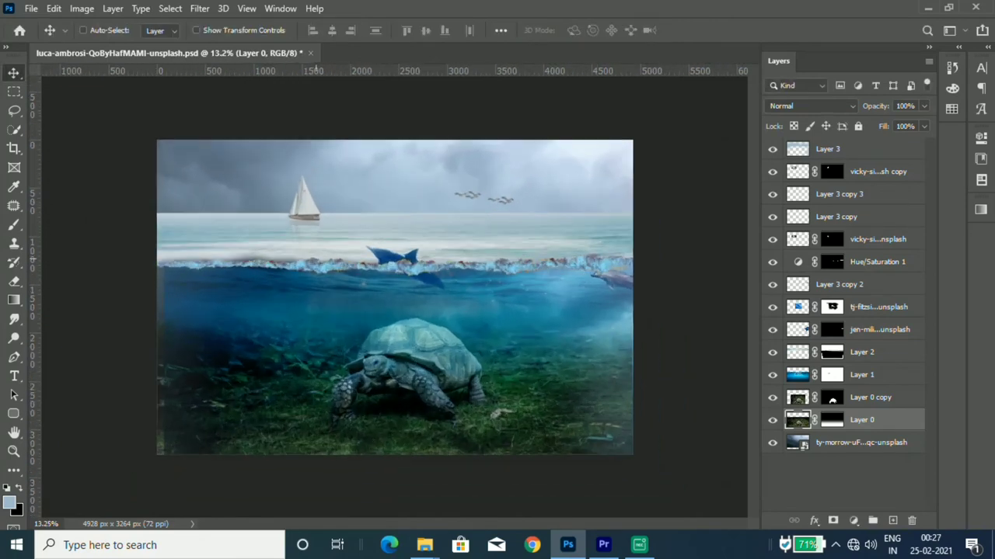